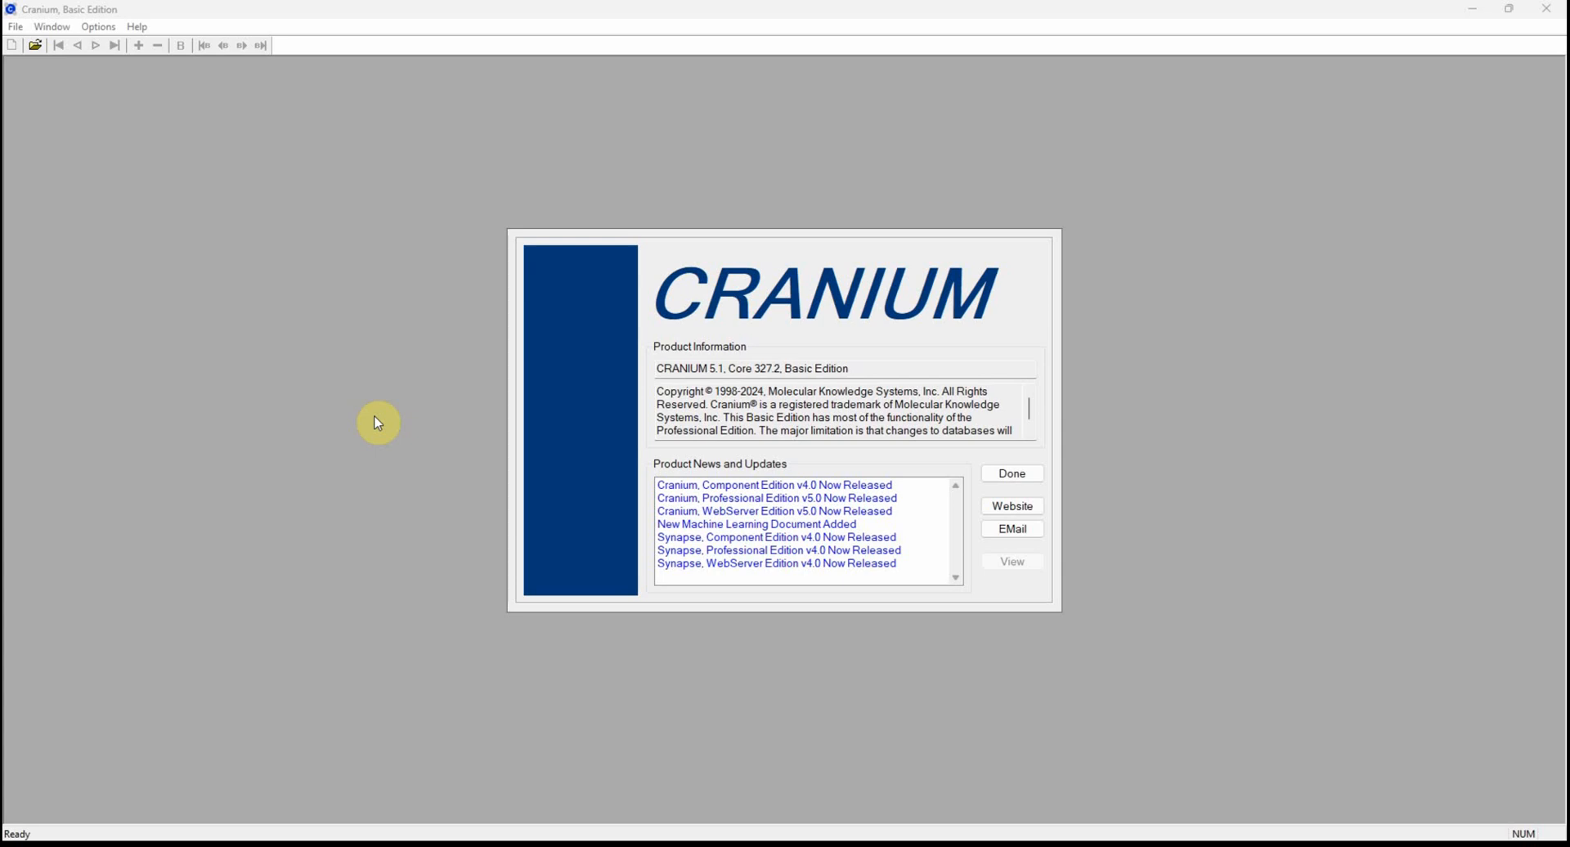
Dismiss the product information window and open the MKS Examples Knowledge Base.mkskbd document, closing its loading dialog.
left_click(1014, 476)
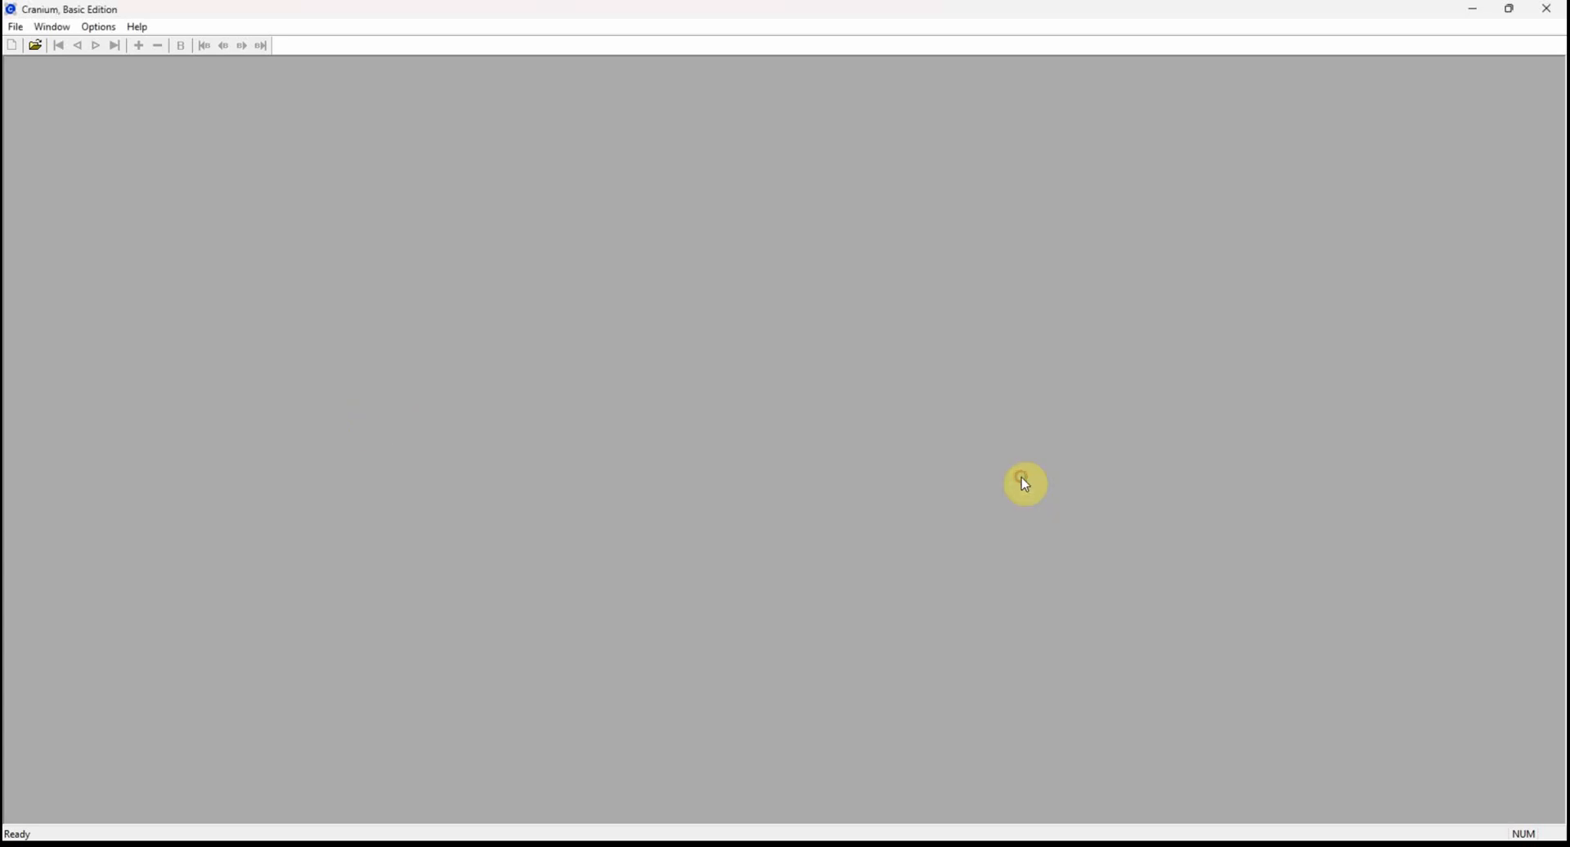
left_click(36, 46)
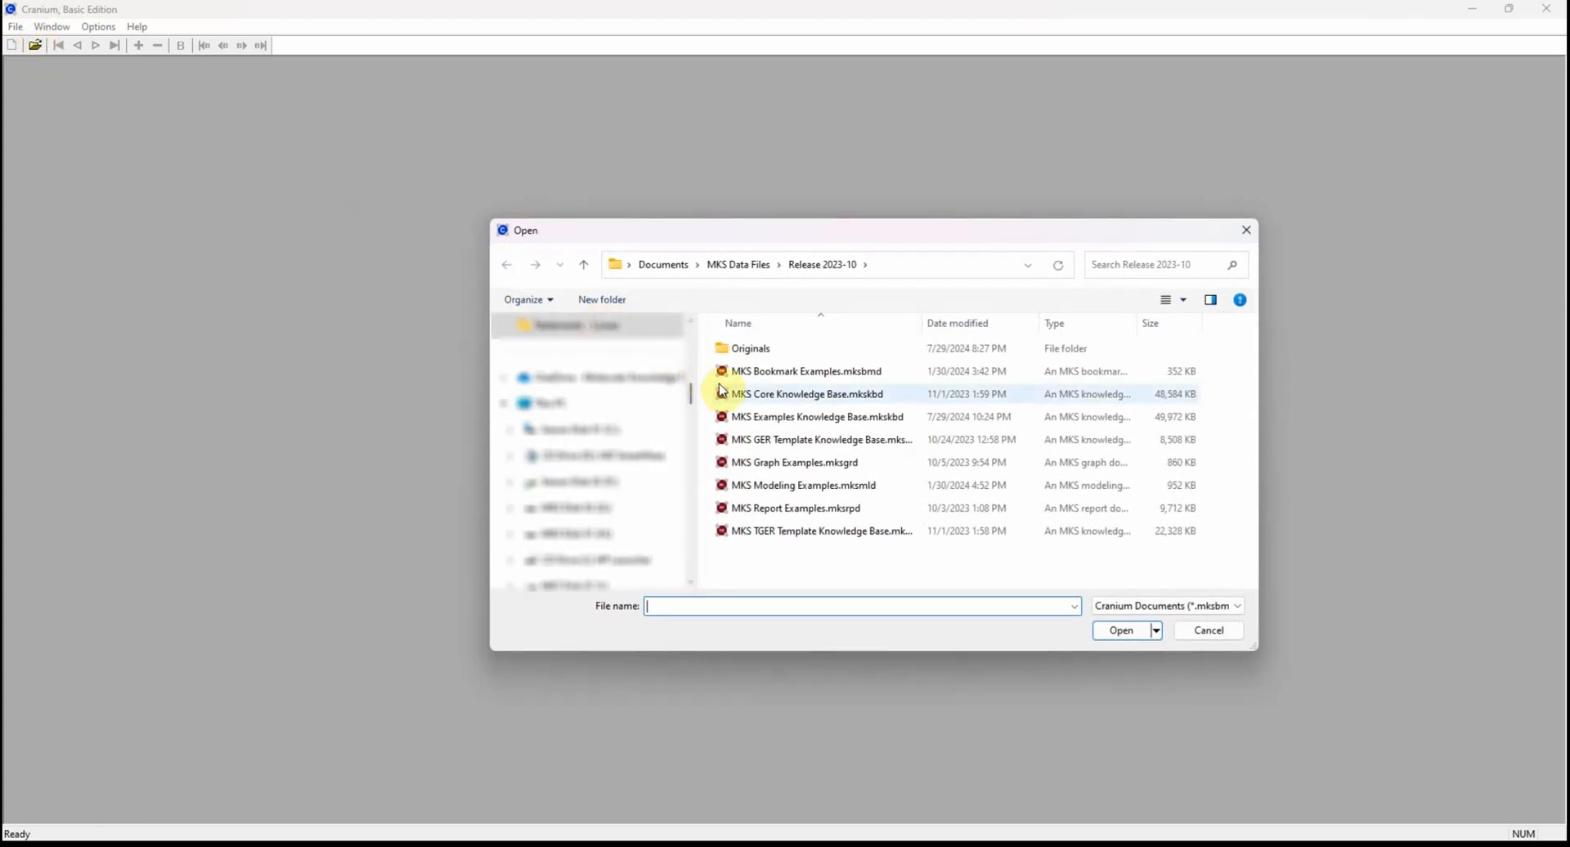
left_click(724, 416)
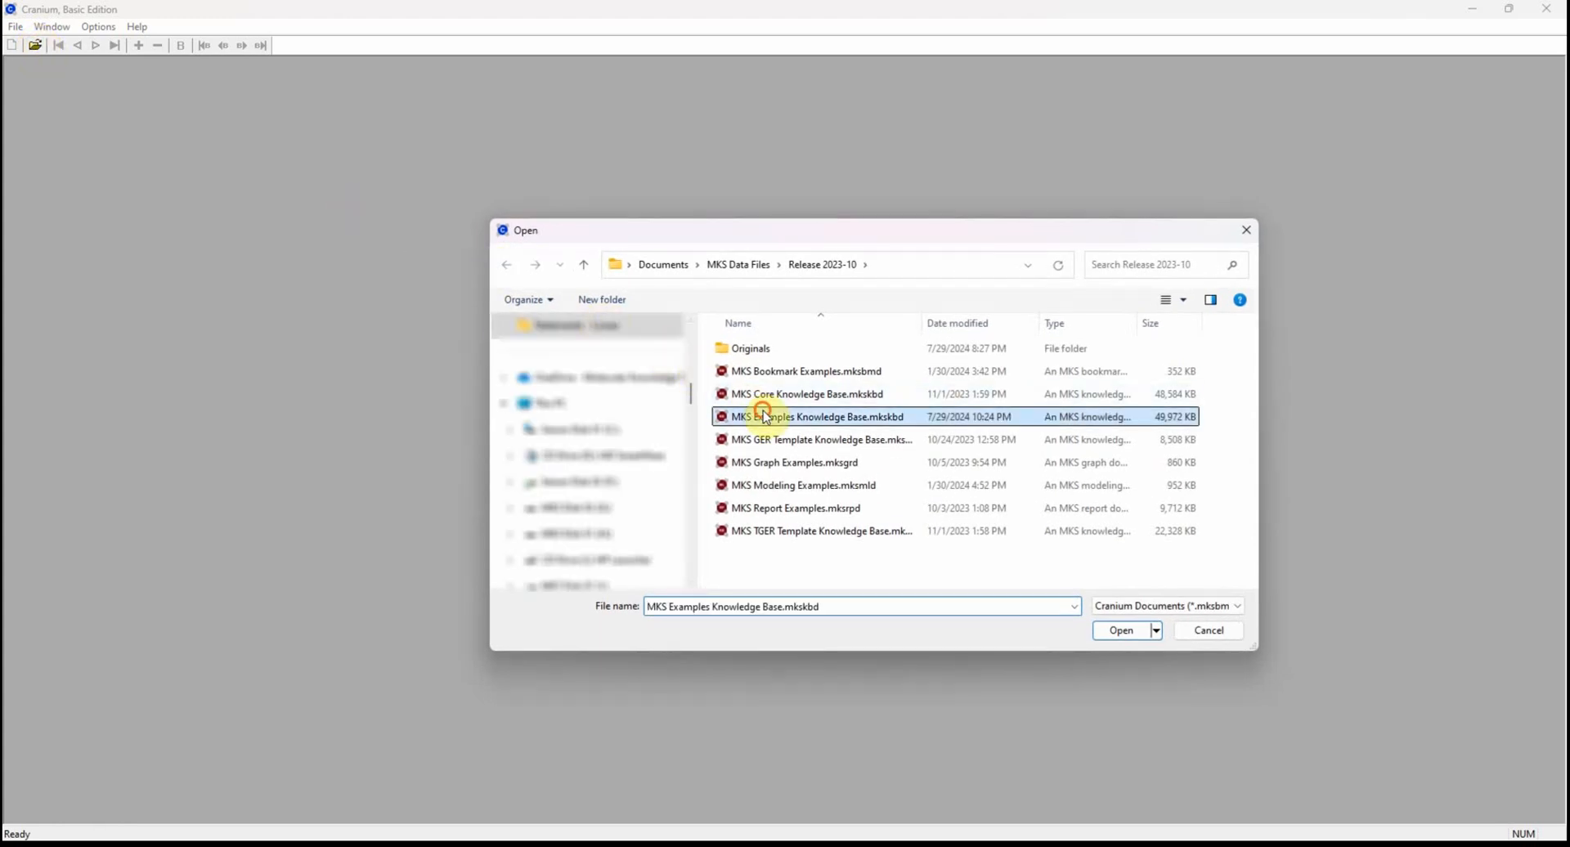
left_click(1104, 631)
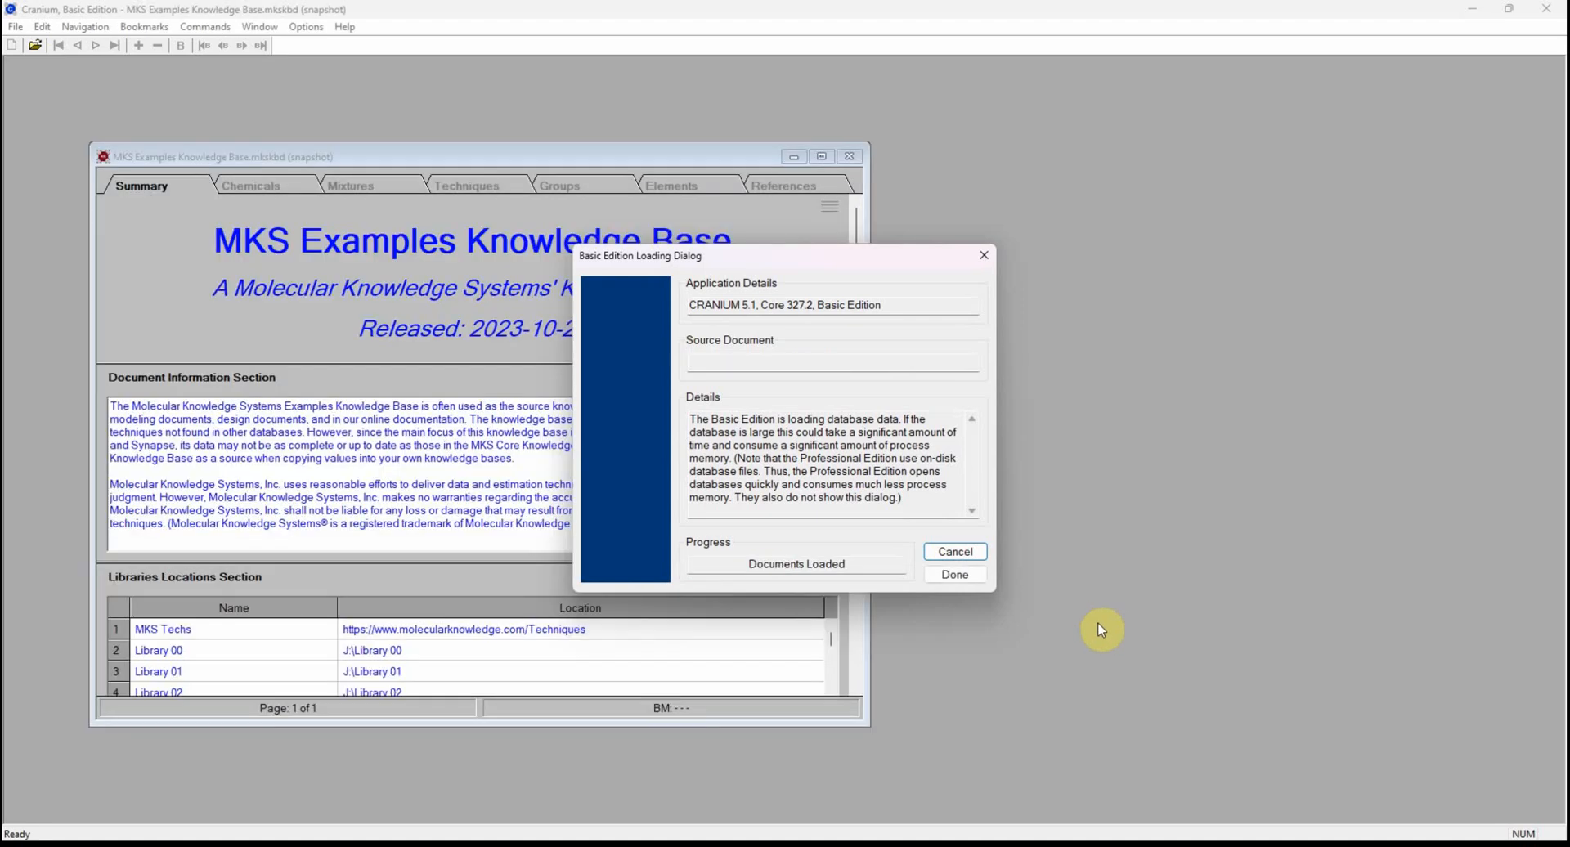
left_click(954, 574)
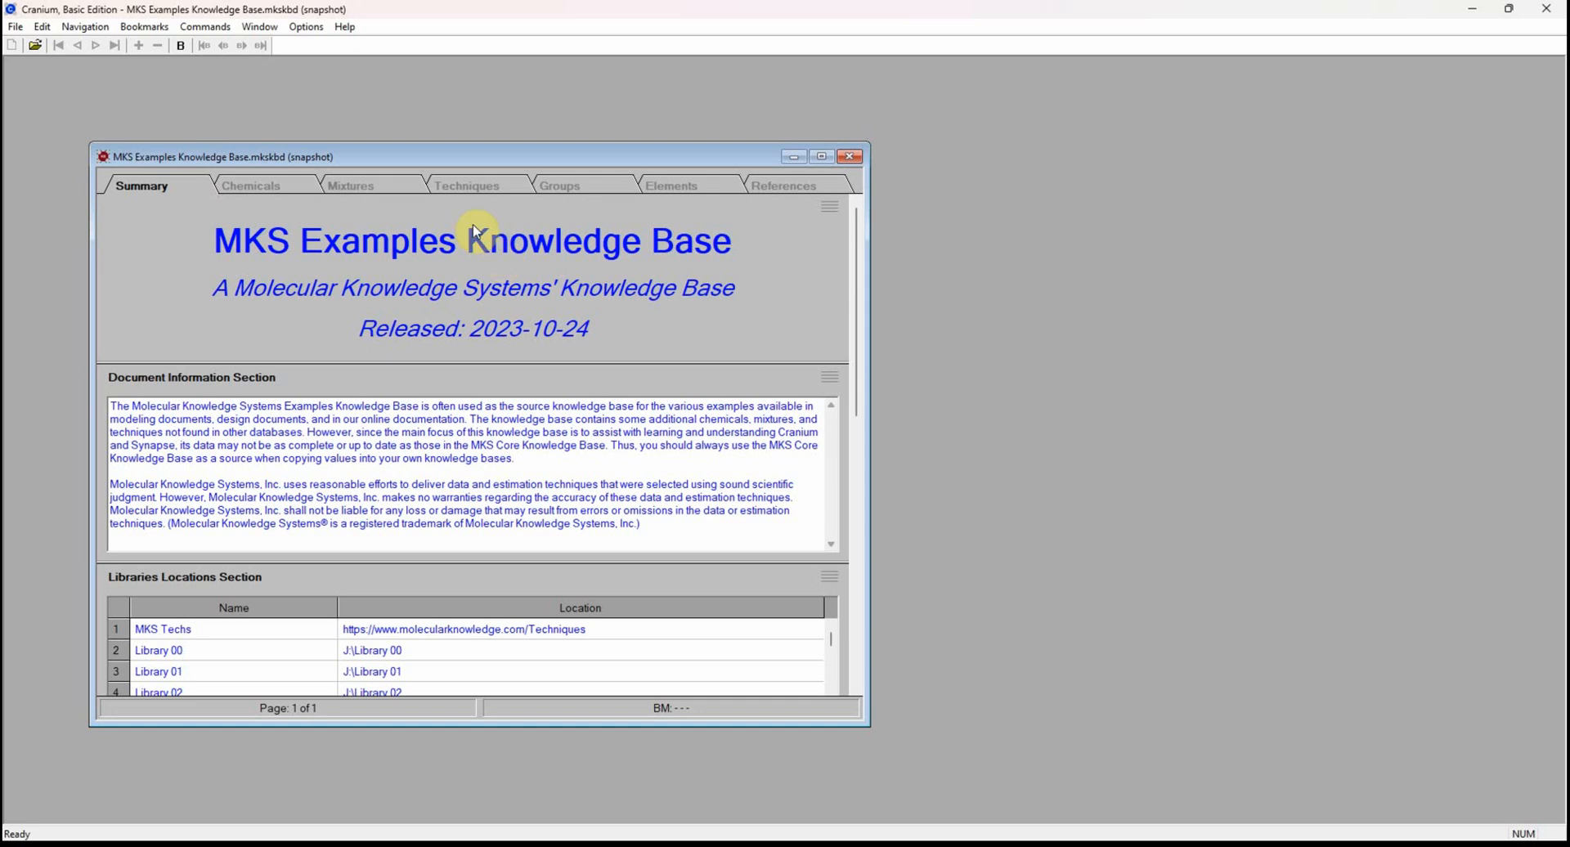
Look through the knowledge base's chemicals, mixtures, techniques, groups, elements and references pages.
left_click(309, 191)
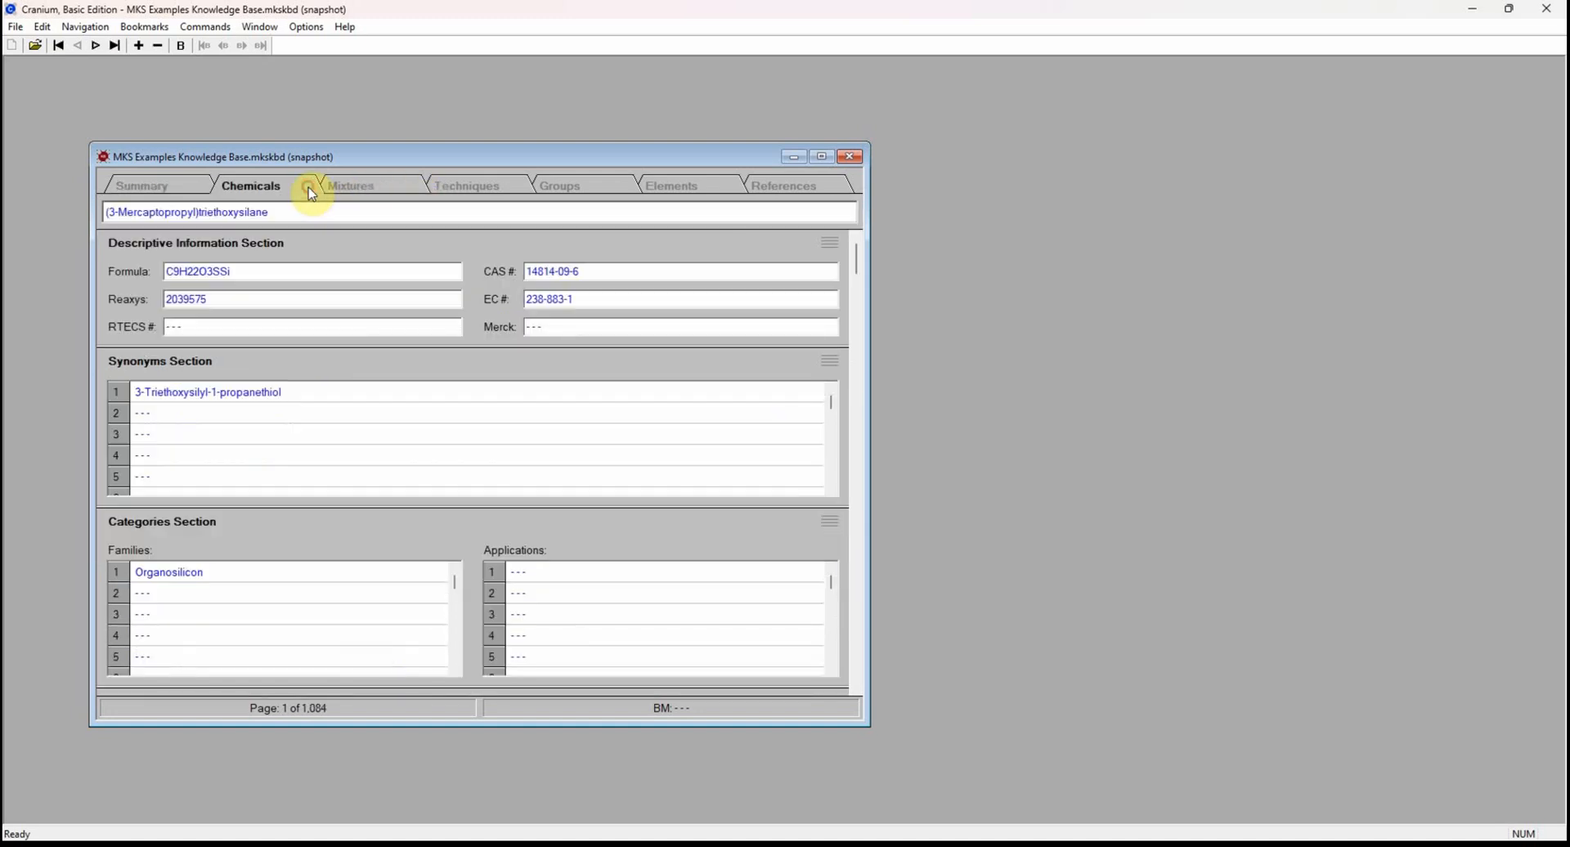
left_click(366, 185)
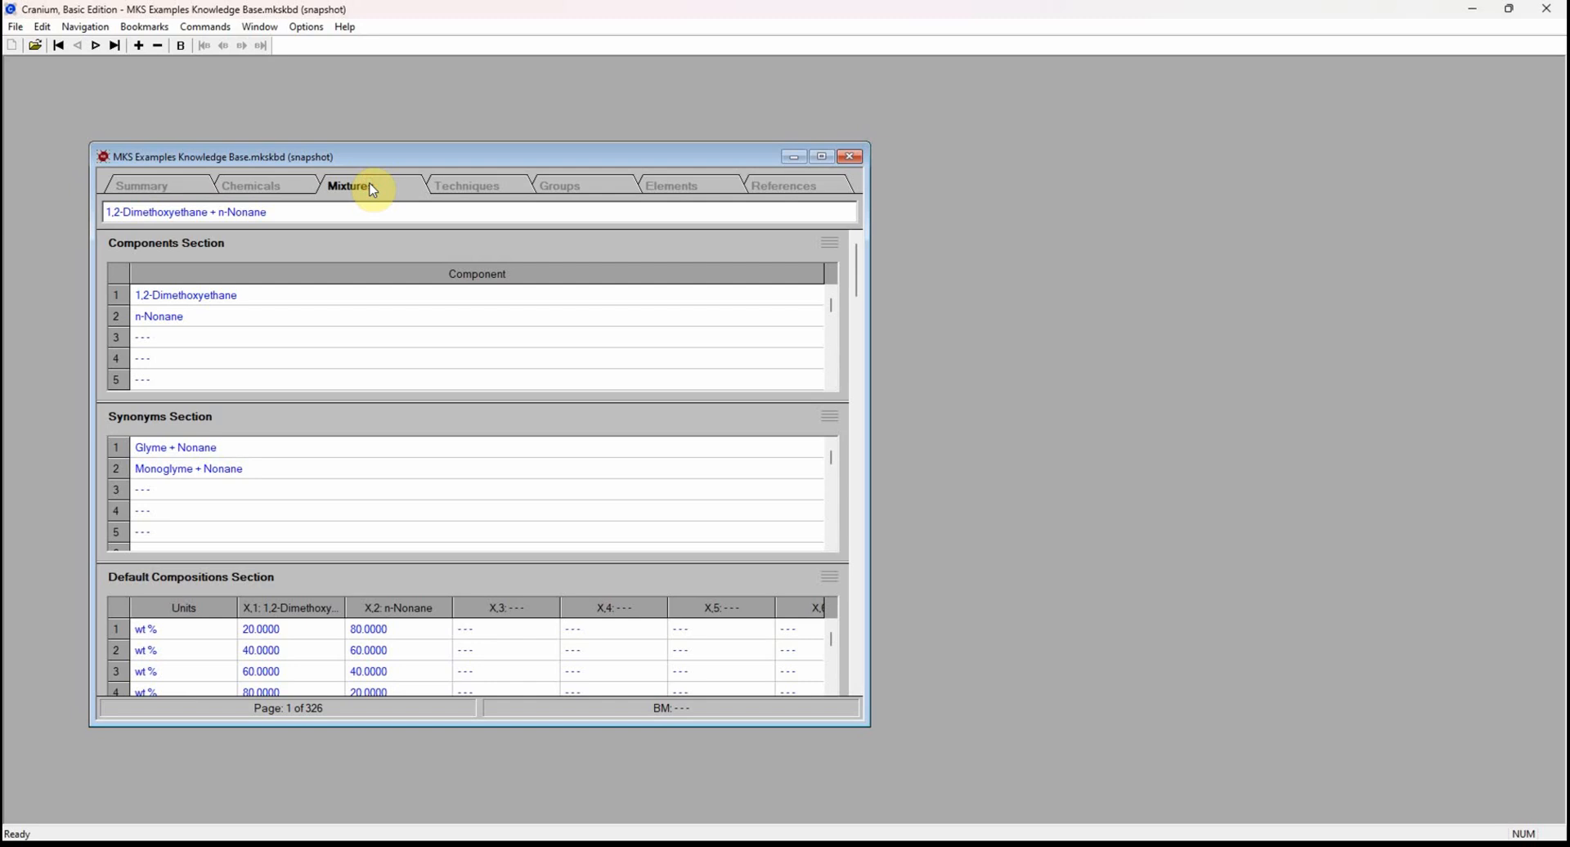
left_click(467, 188)
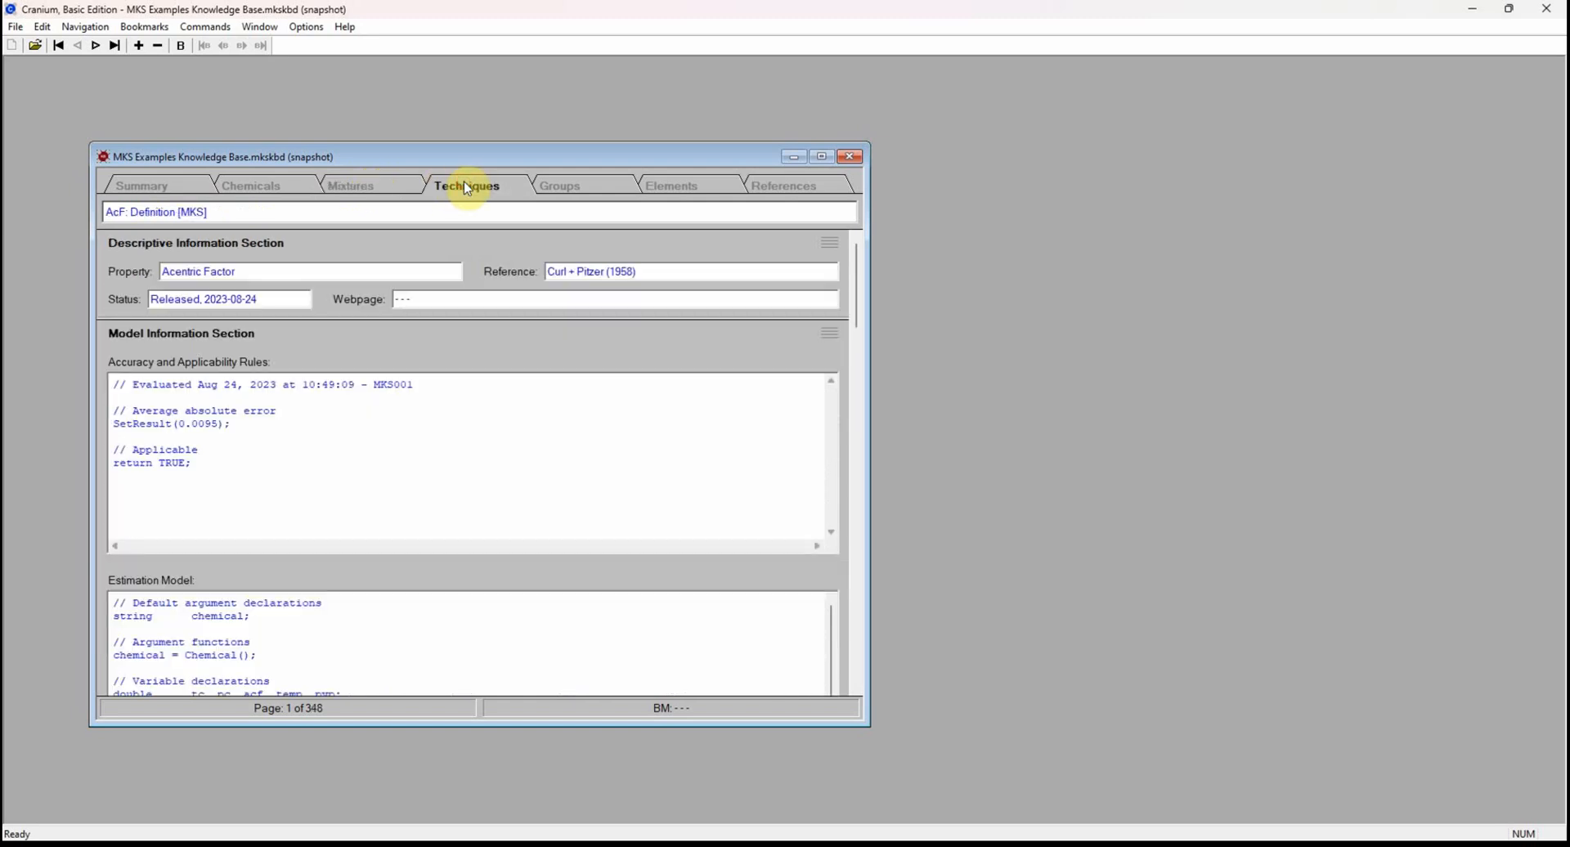
left_click(550, 185)
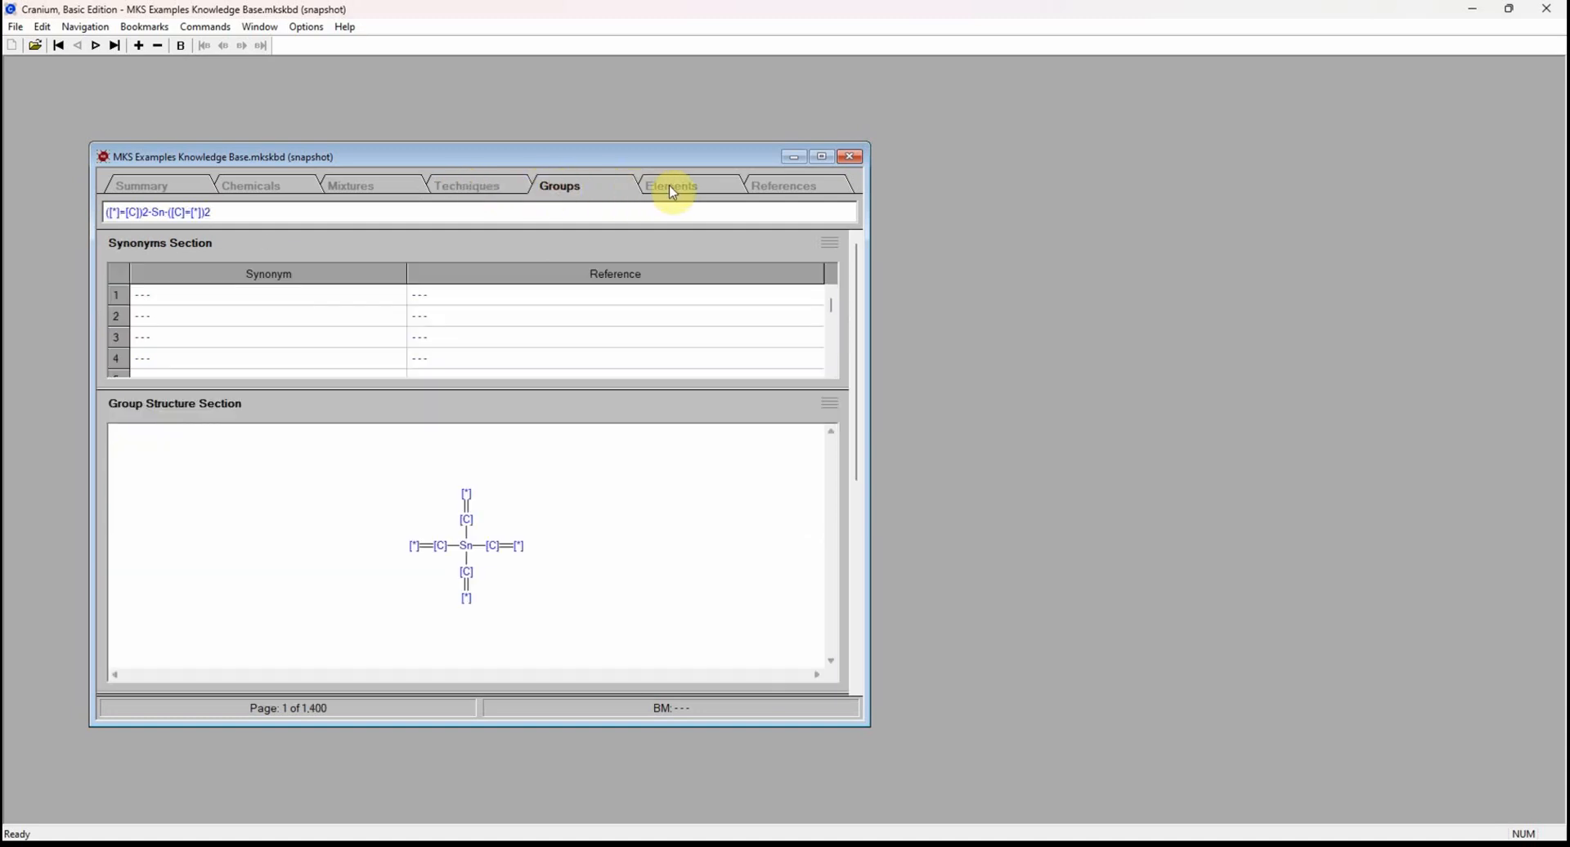
left_click(683, 190)
left_click(789, 188)
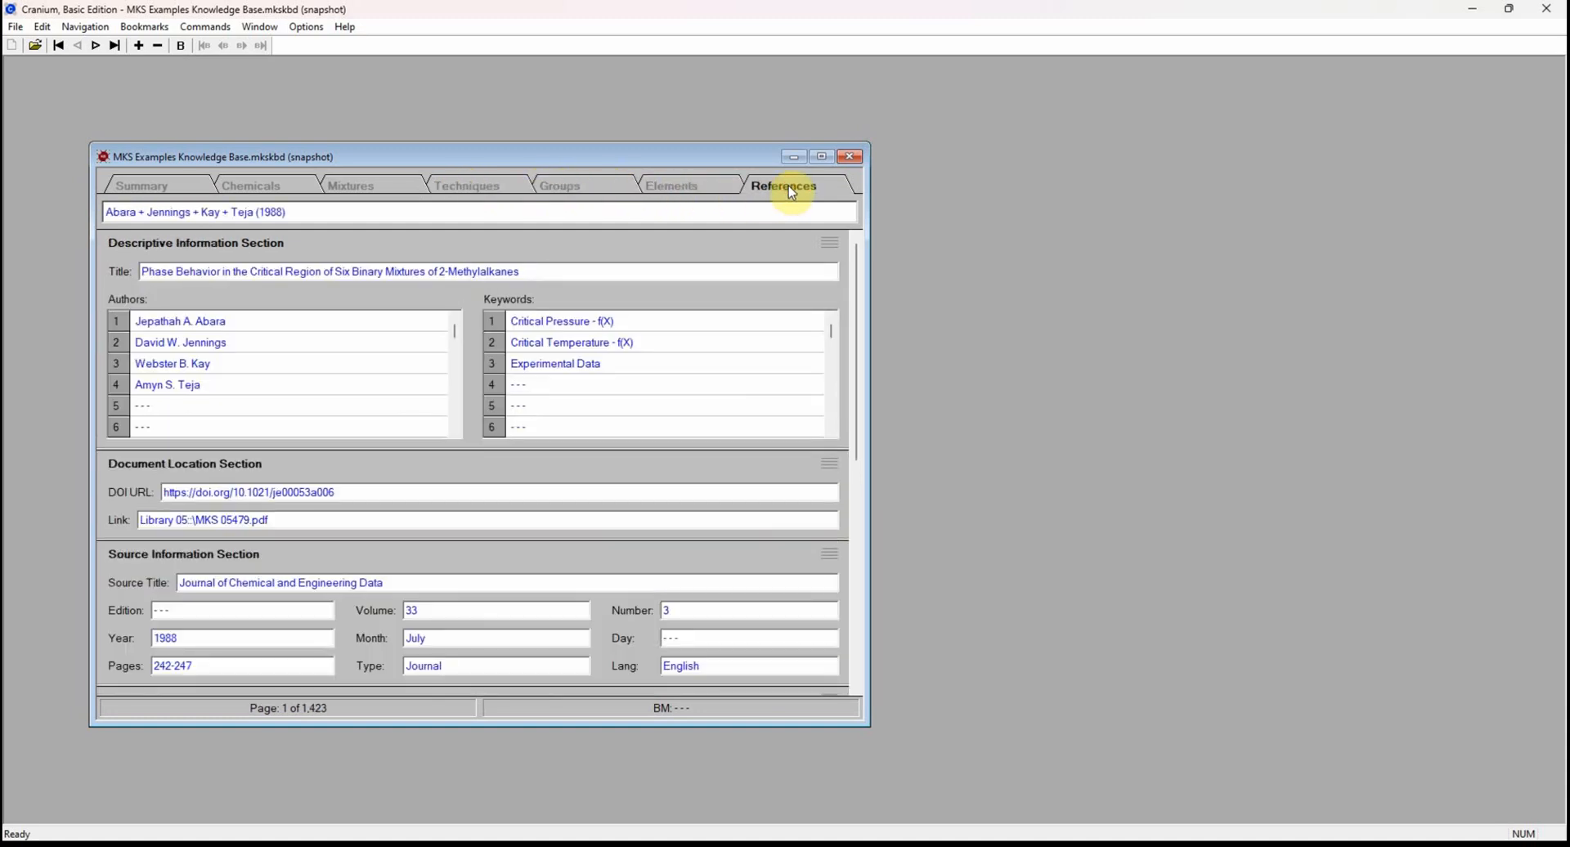
Return to the chemicals and go to the Benzoic acid entry by matching the substring "benzoi".
left_click(305, 193)
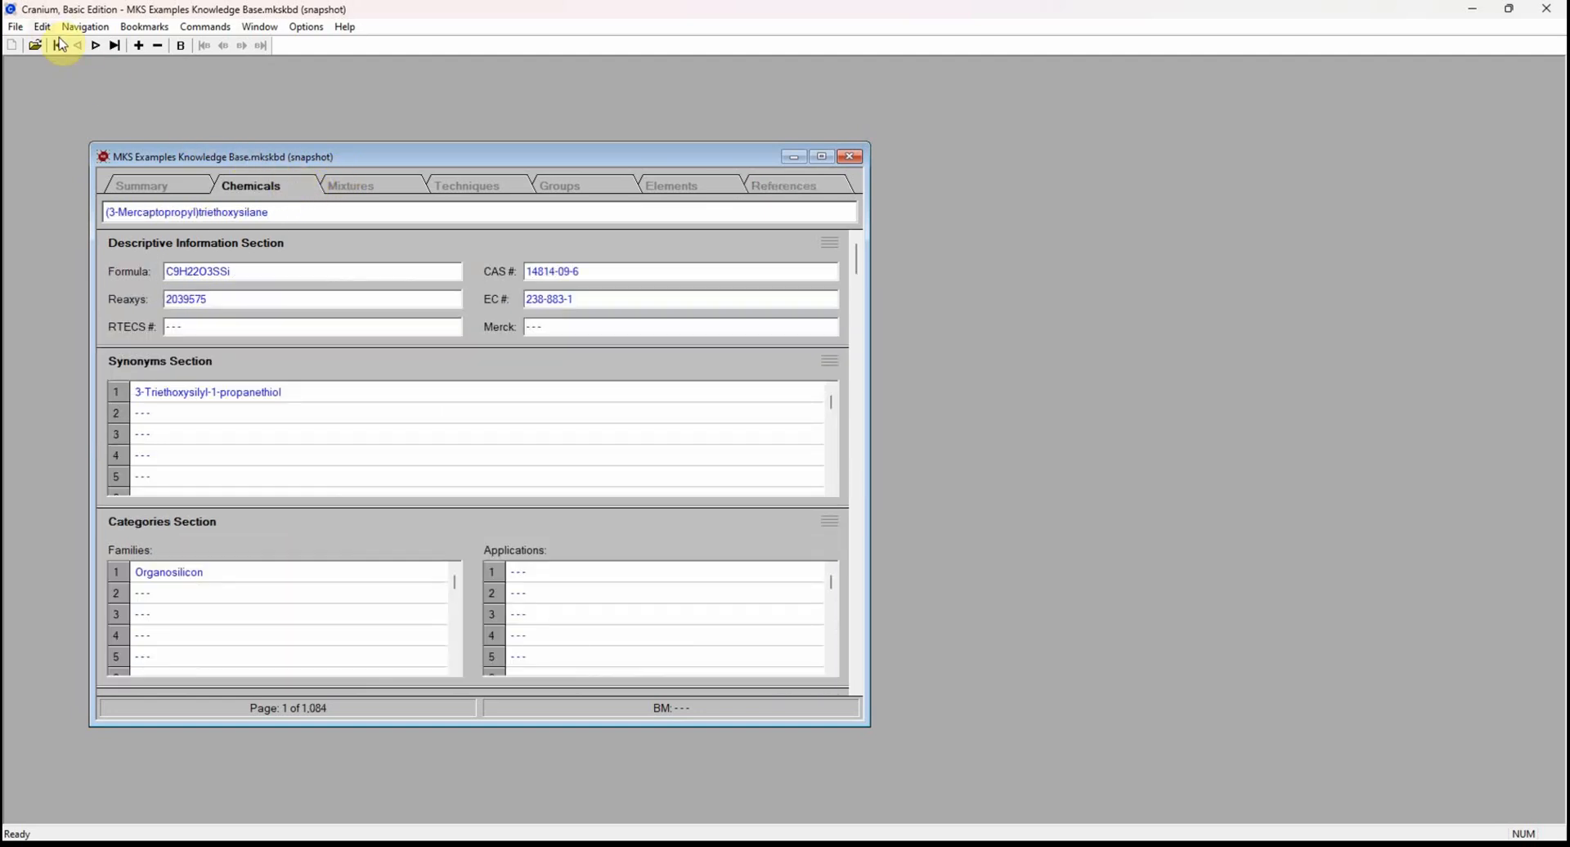
left_click(78, 26)
left_click(110, 173)
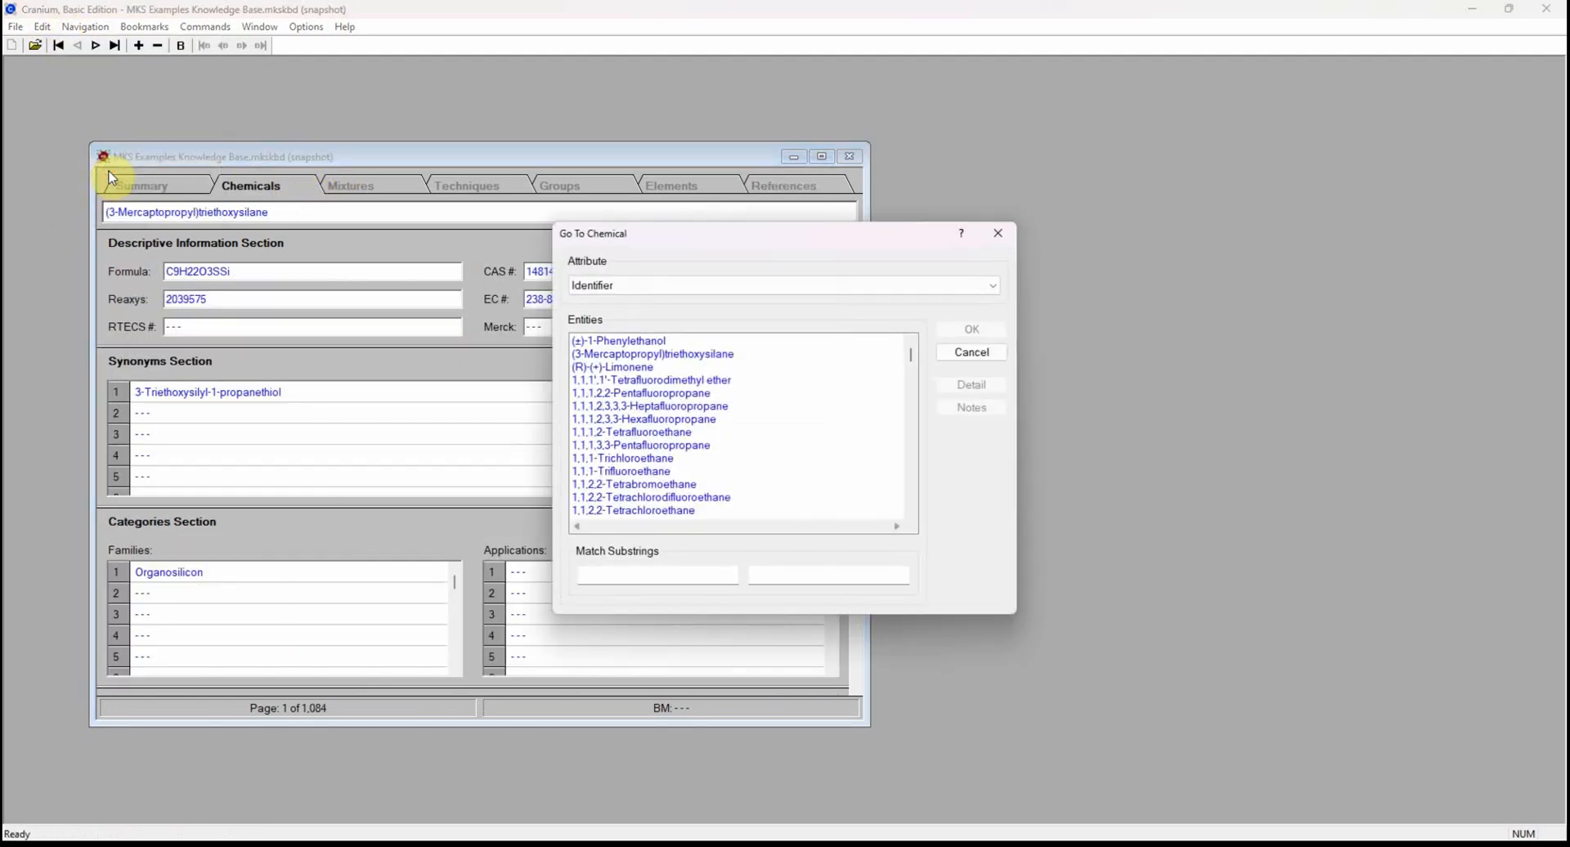
left_click(599, 574)
type("benzoi")
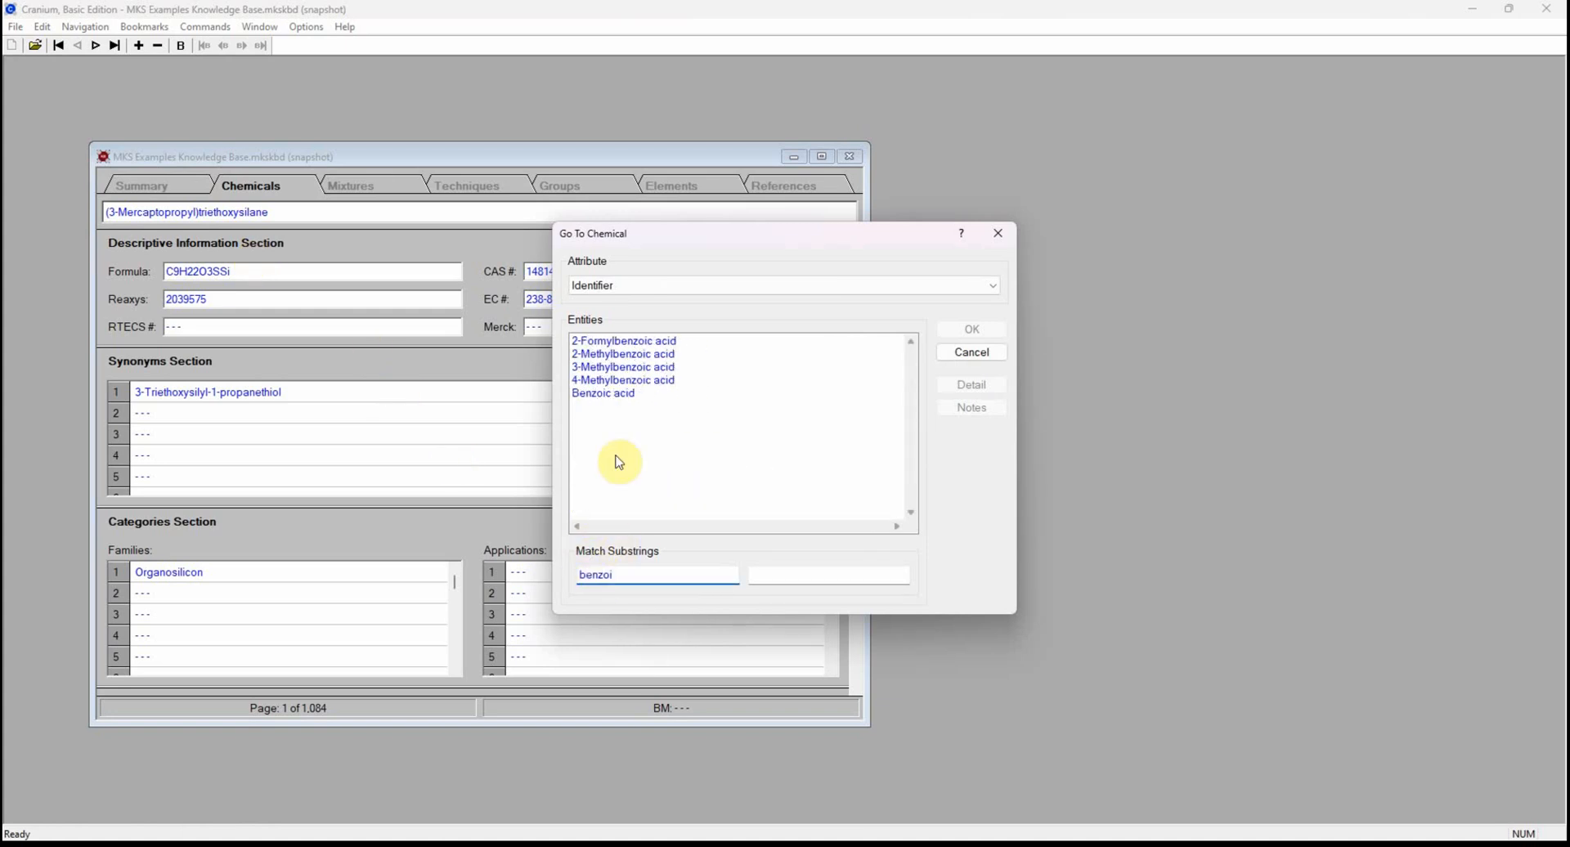
left_click(621, 395)
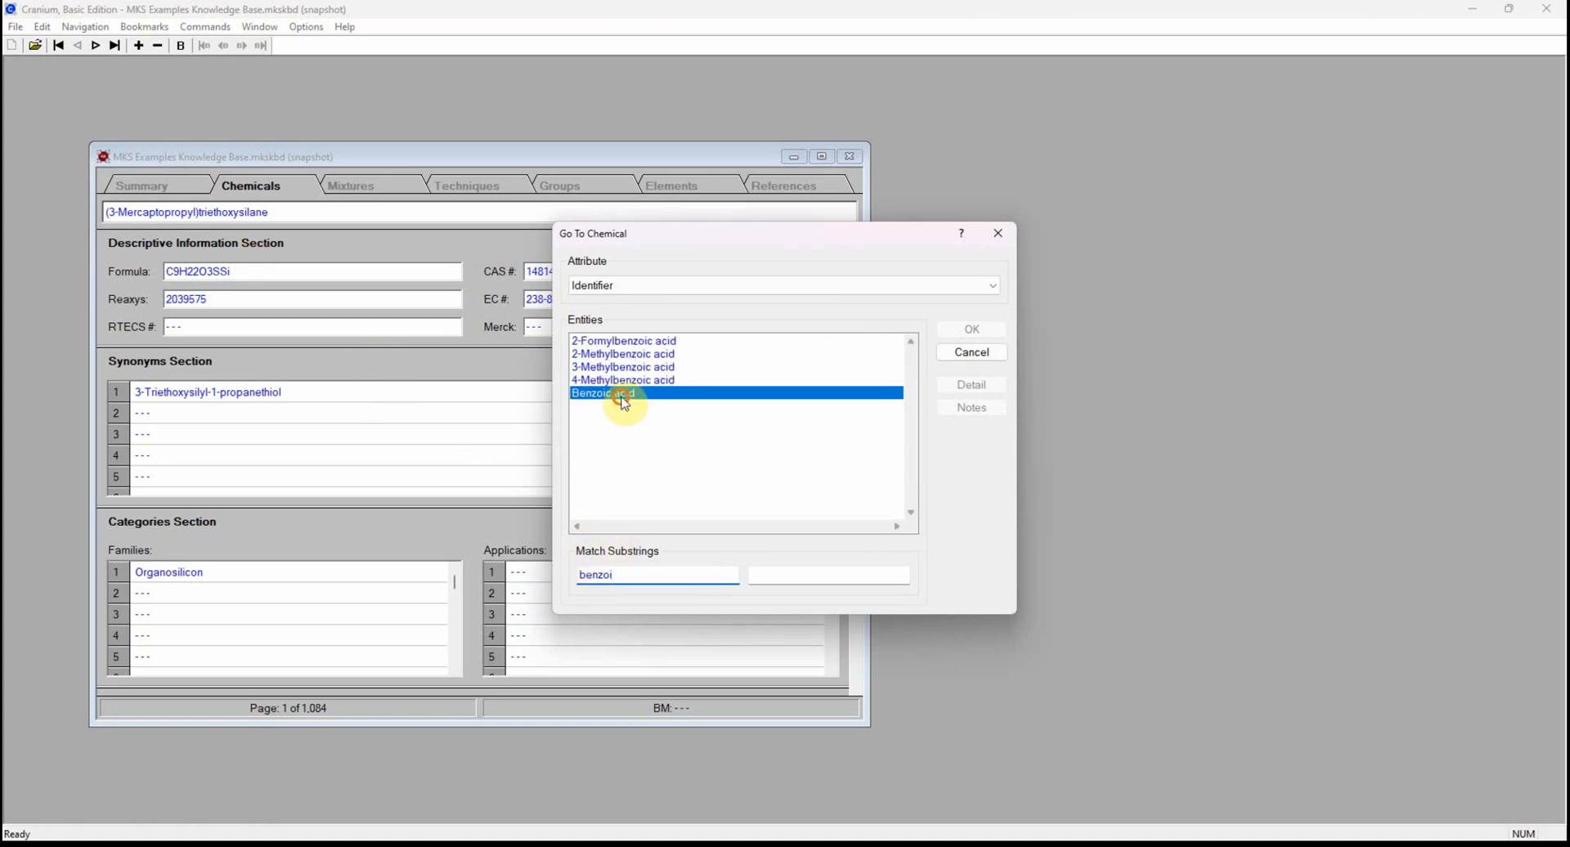
left_click(966, 331)
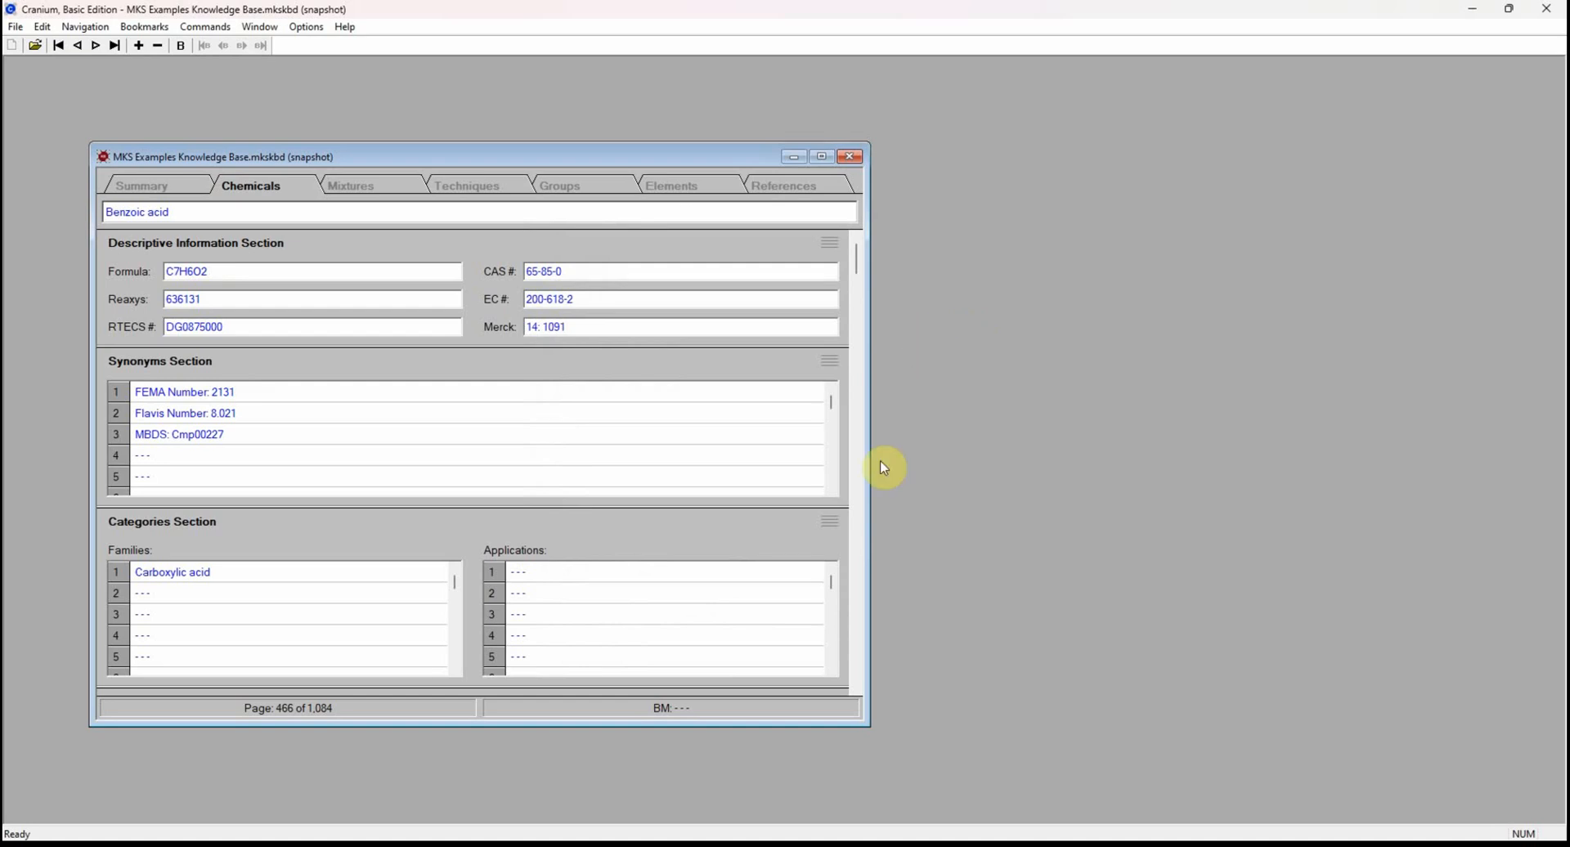
Review benzoic acid's solid solubility values for the different solvents in the Solubility in Solvents table.
scroll(864, 562, "down", 6)
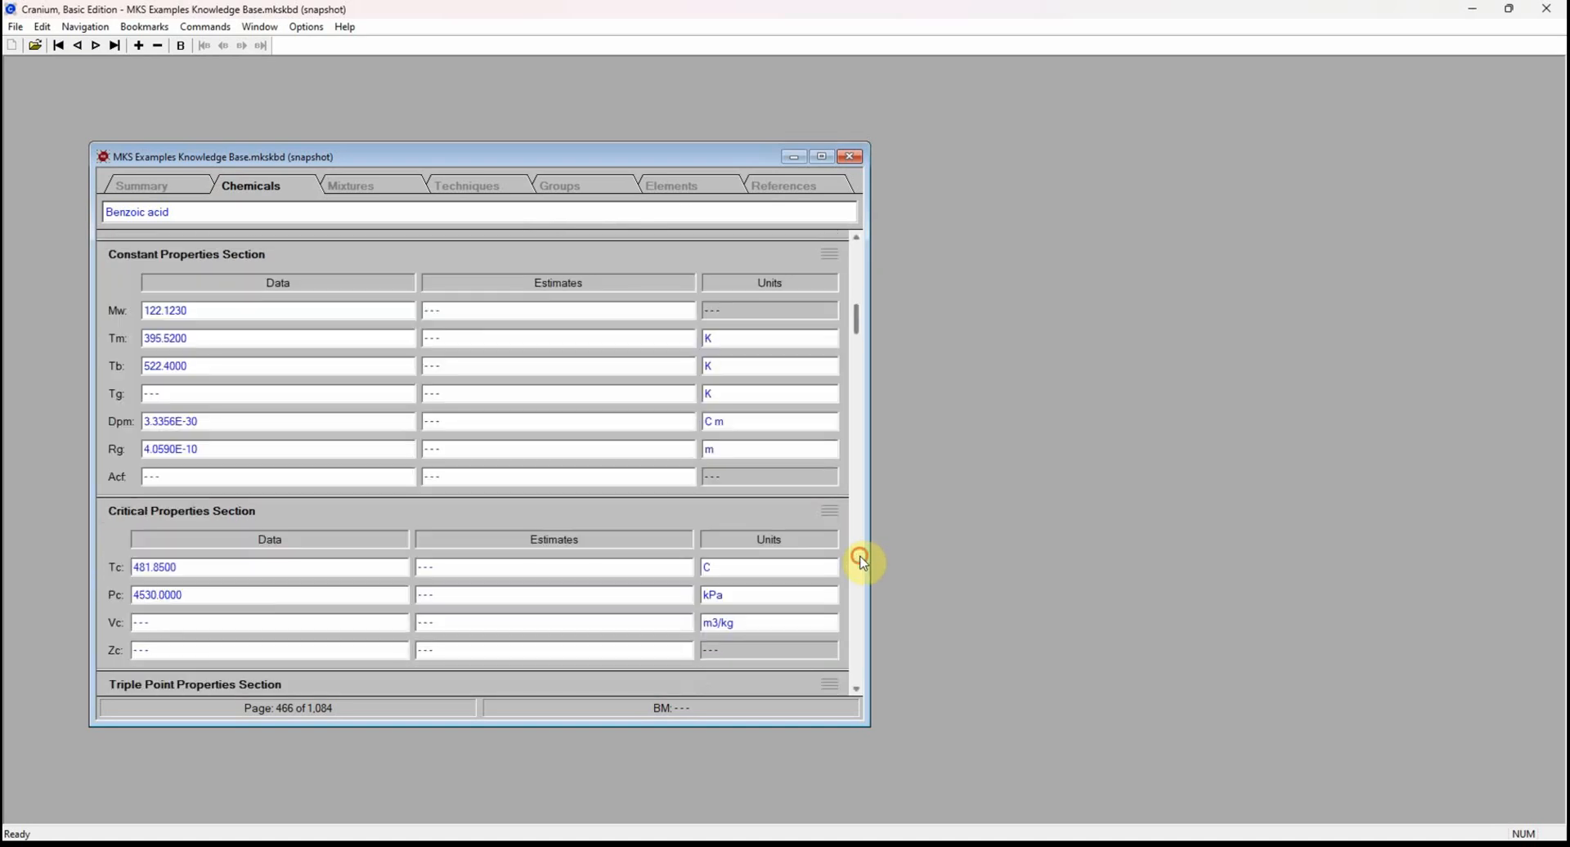
scroll(864, 563, "down", 6)
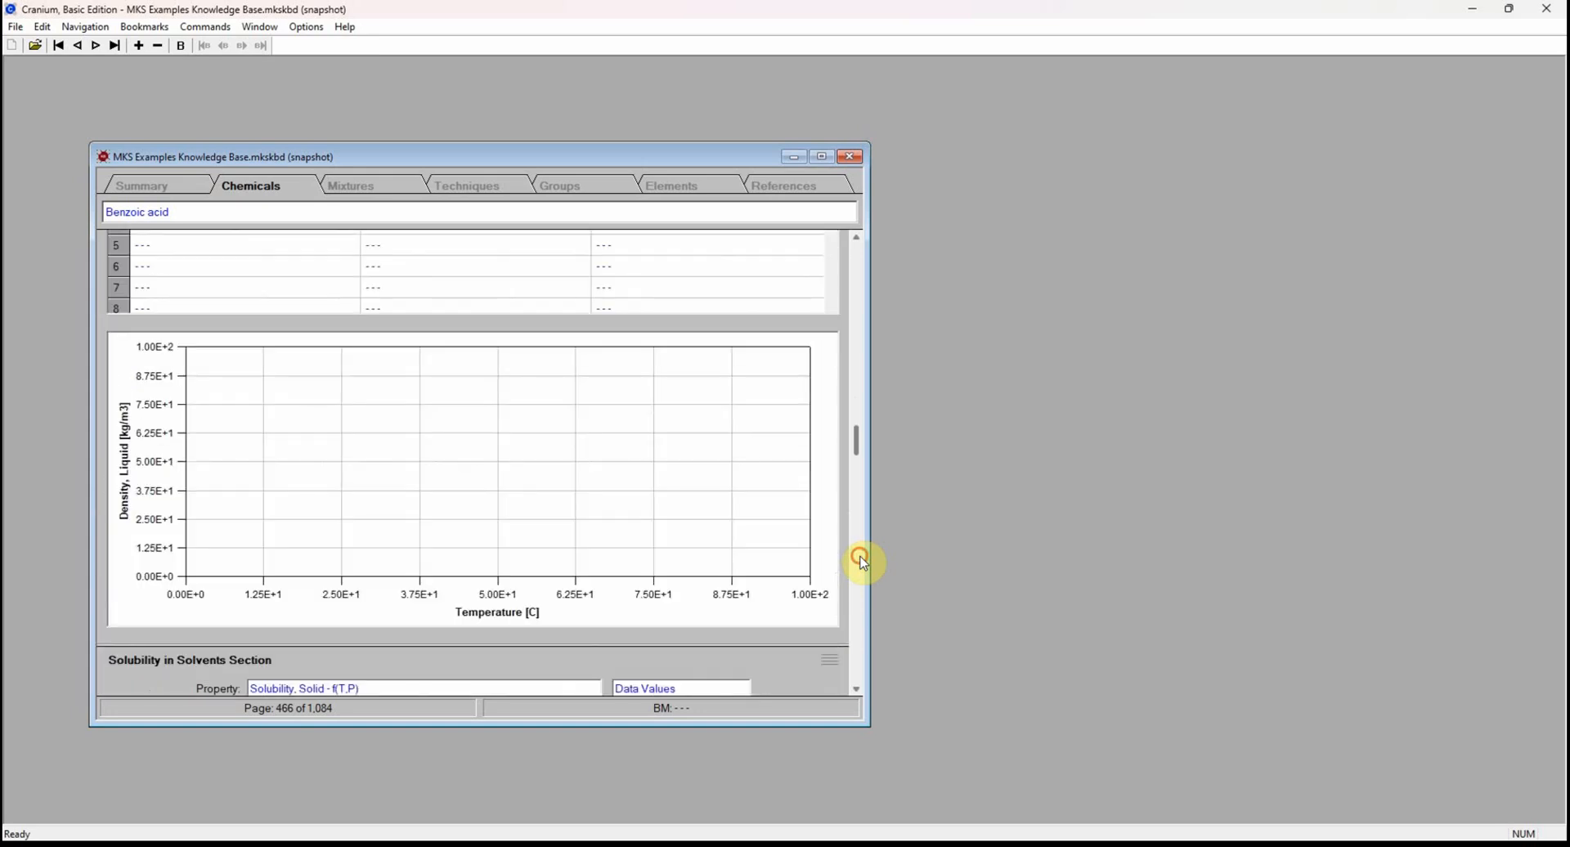
left_click_drag(863, 455, 853, 482)
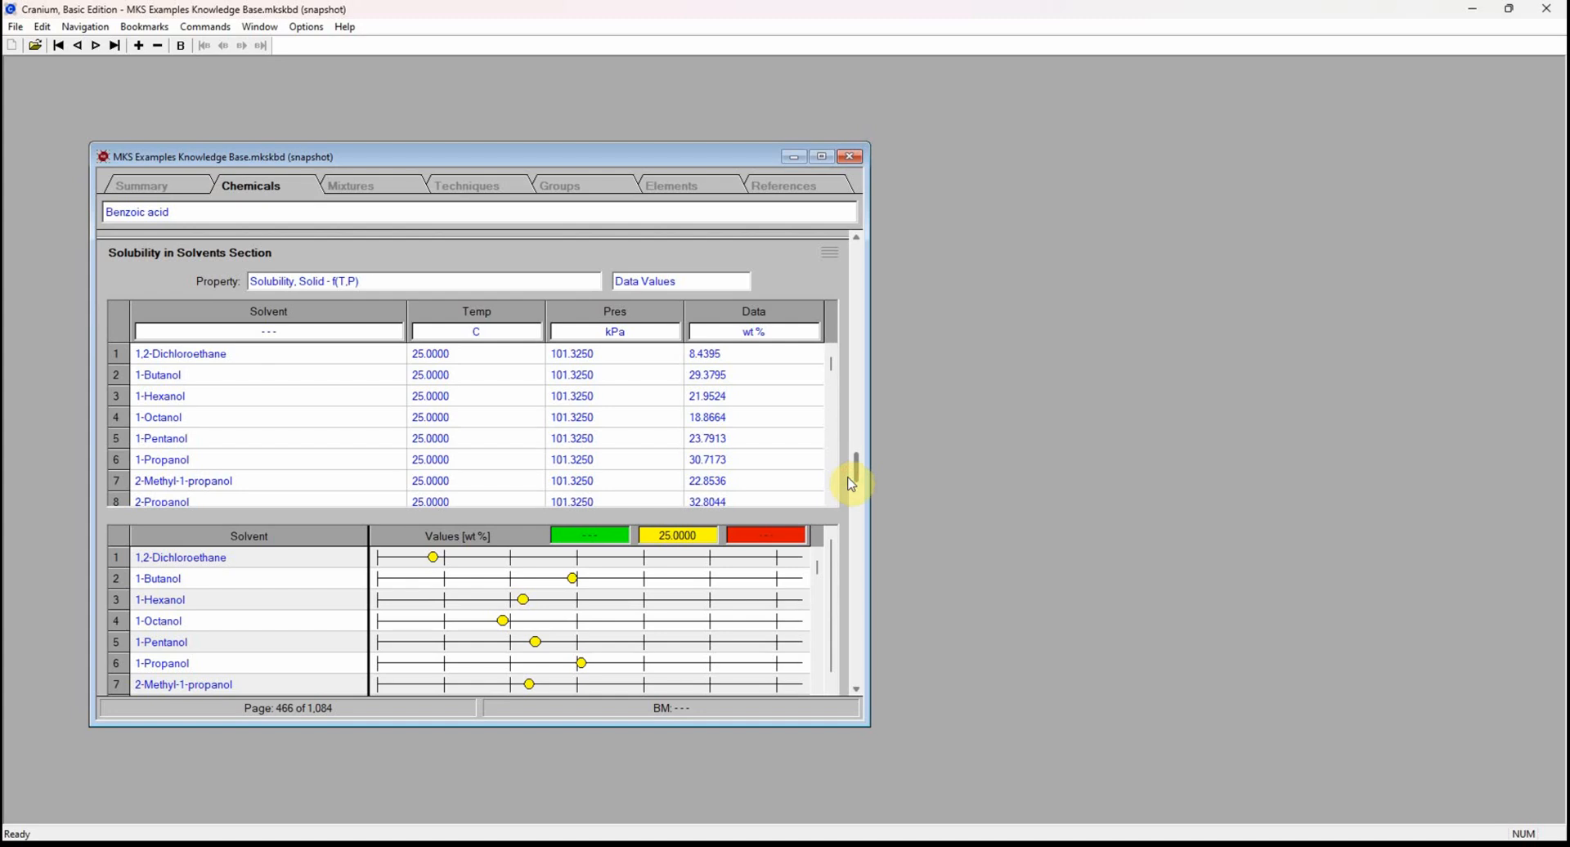
left_click(831, 491)
left_click(832, 491)
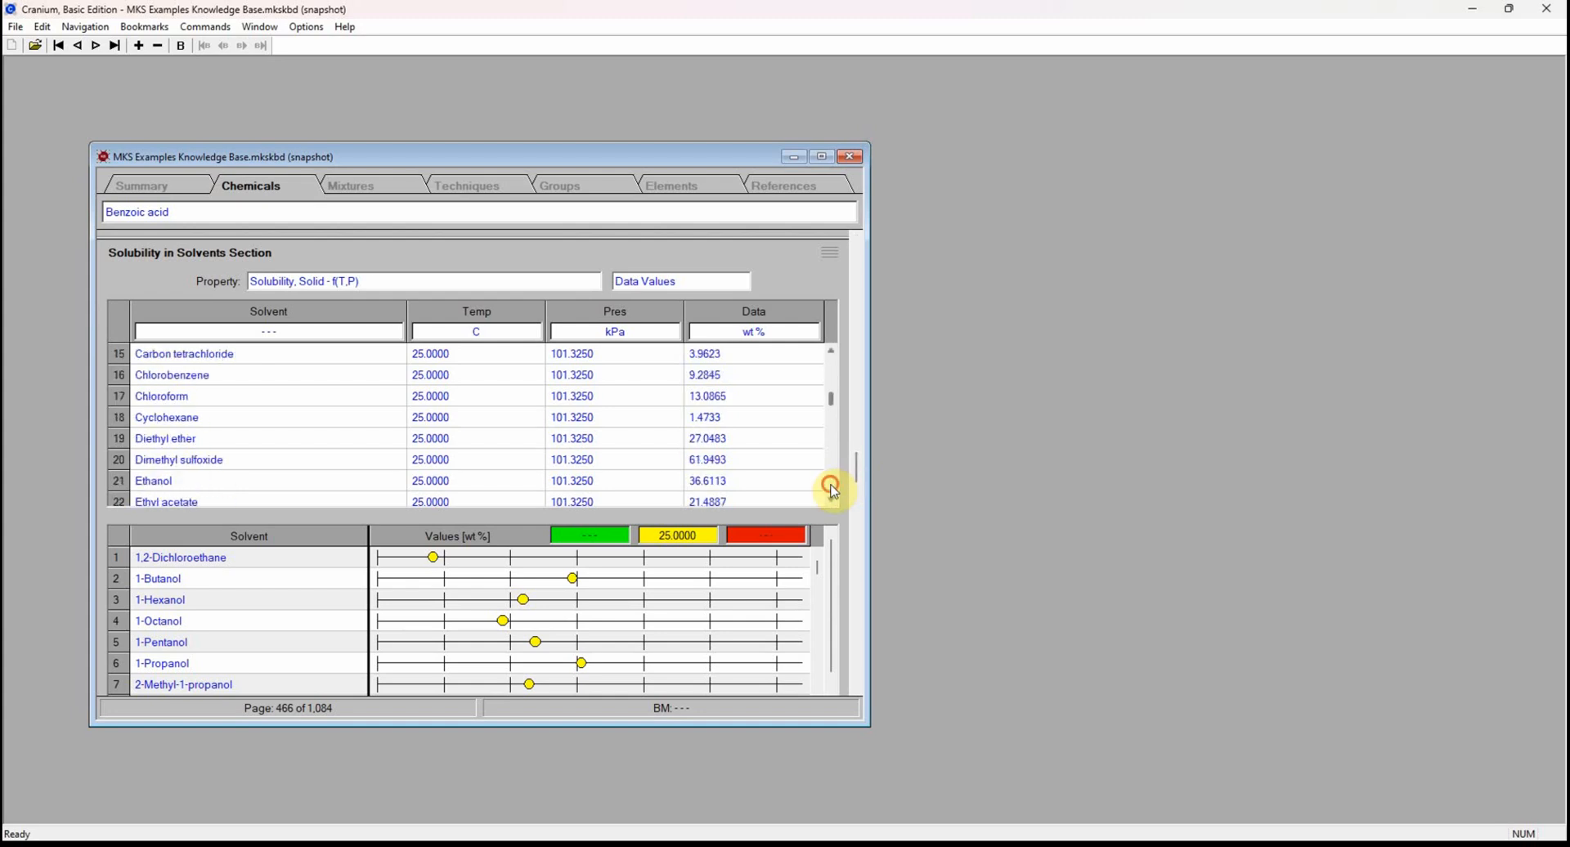
left_click(831, 490)
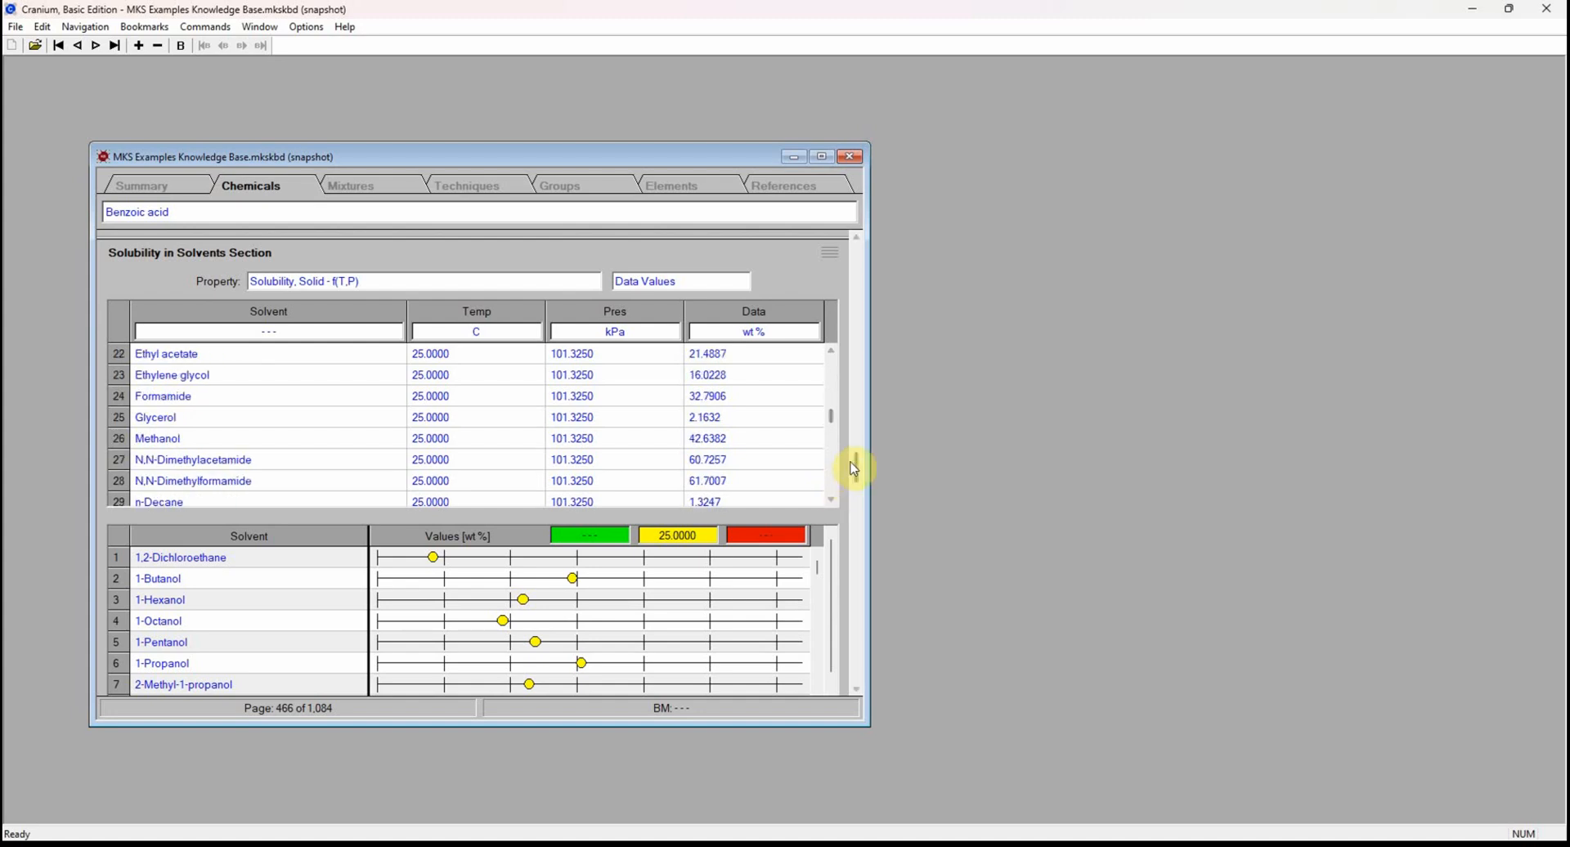
Compare benzoic acid's solubility across the listed solvents in the chart below the solubility table.
left_click_drag(857, 462, 851, 481)
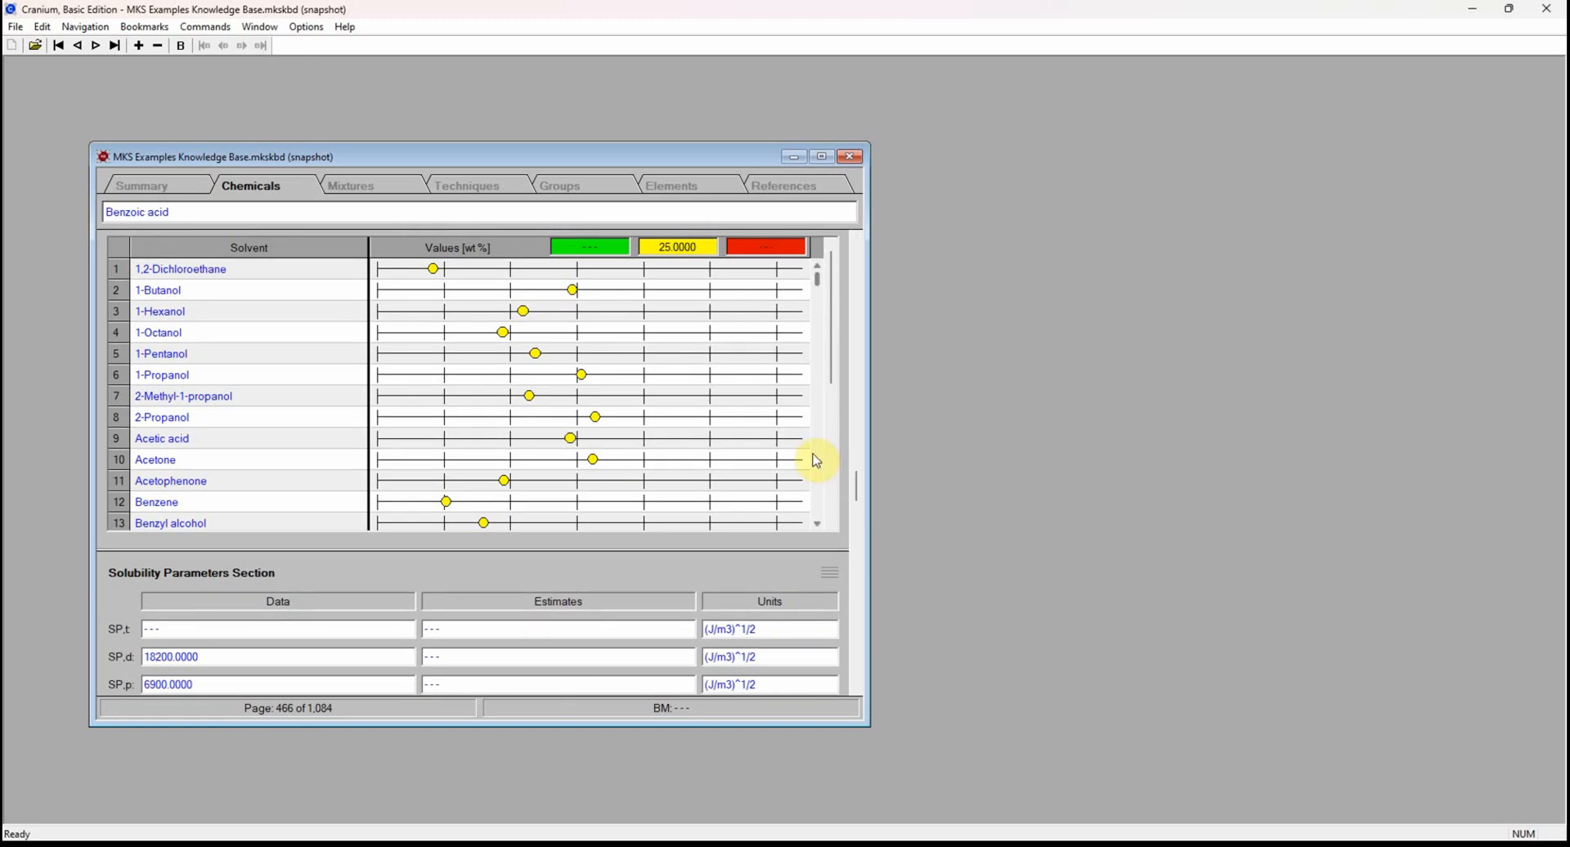
left_click(815, 460)
left_click(816, 460)
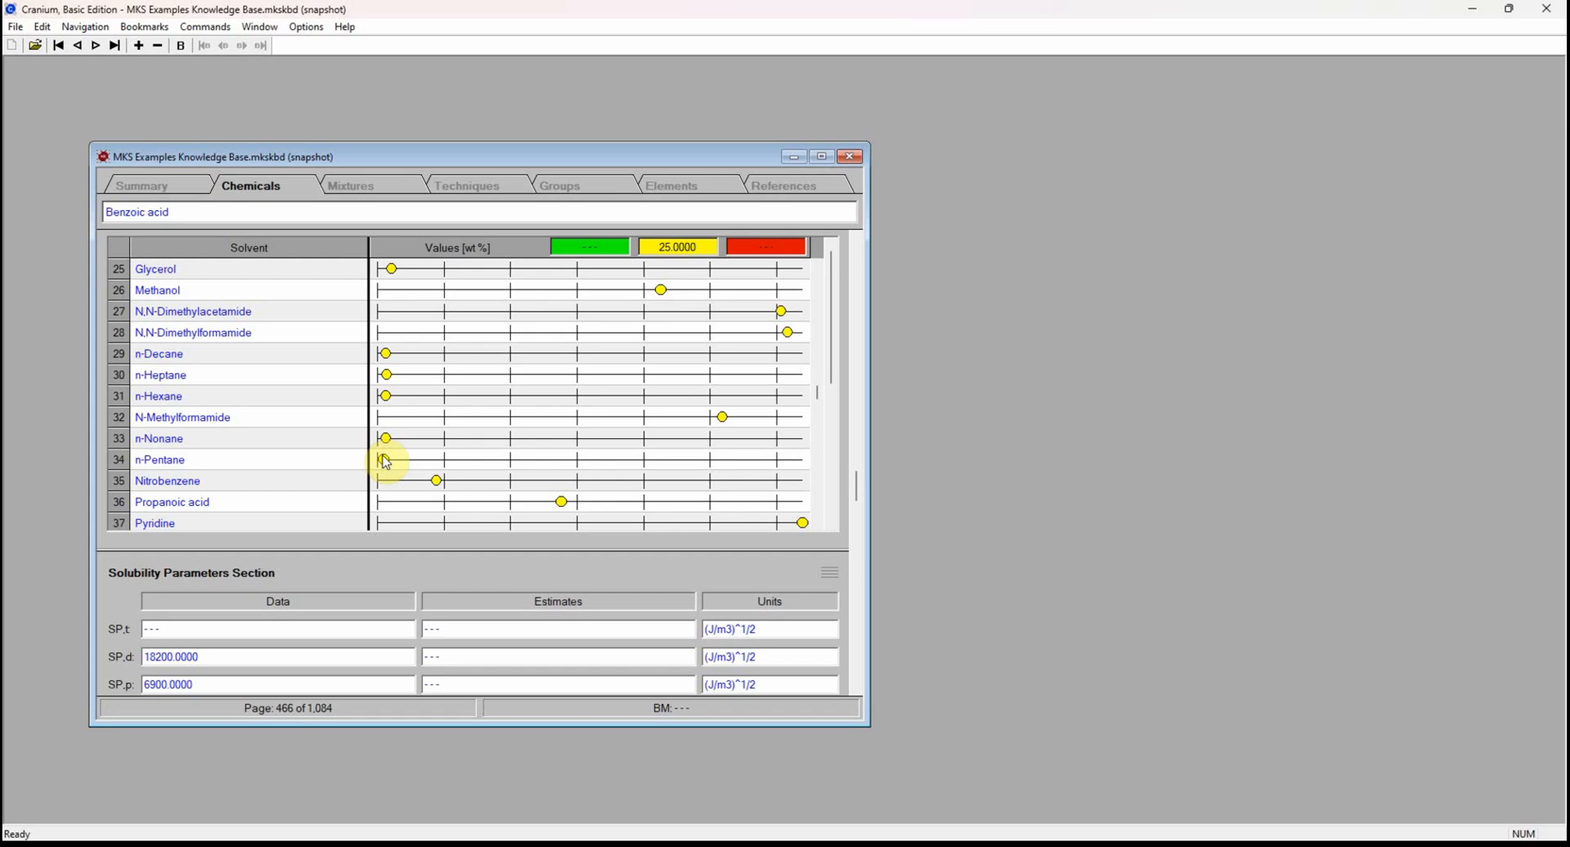
Set the units of benzoic acid's total and dispersive solubility parameters to MPa^1/2.
left_click_drag(855, 492, 858, 513)
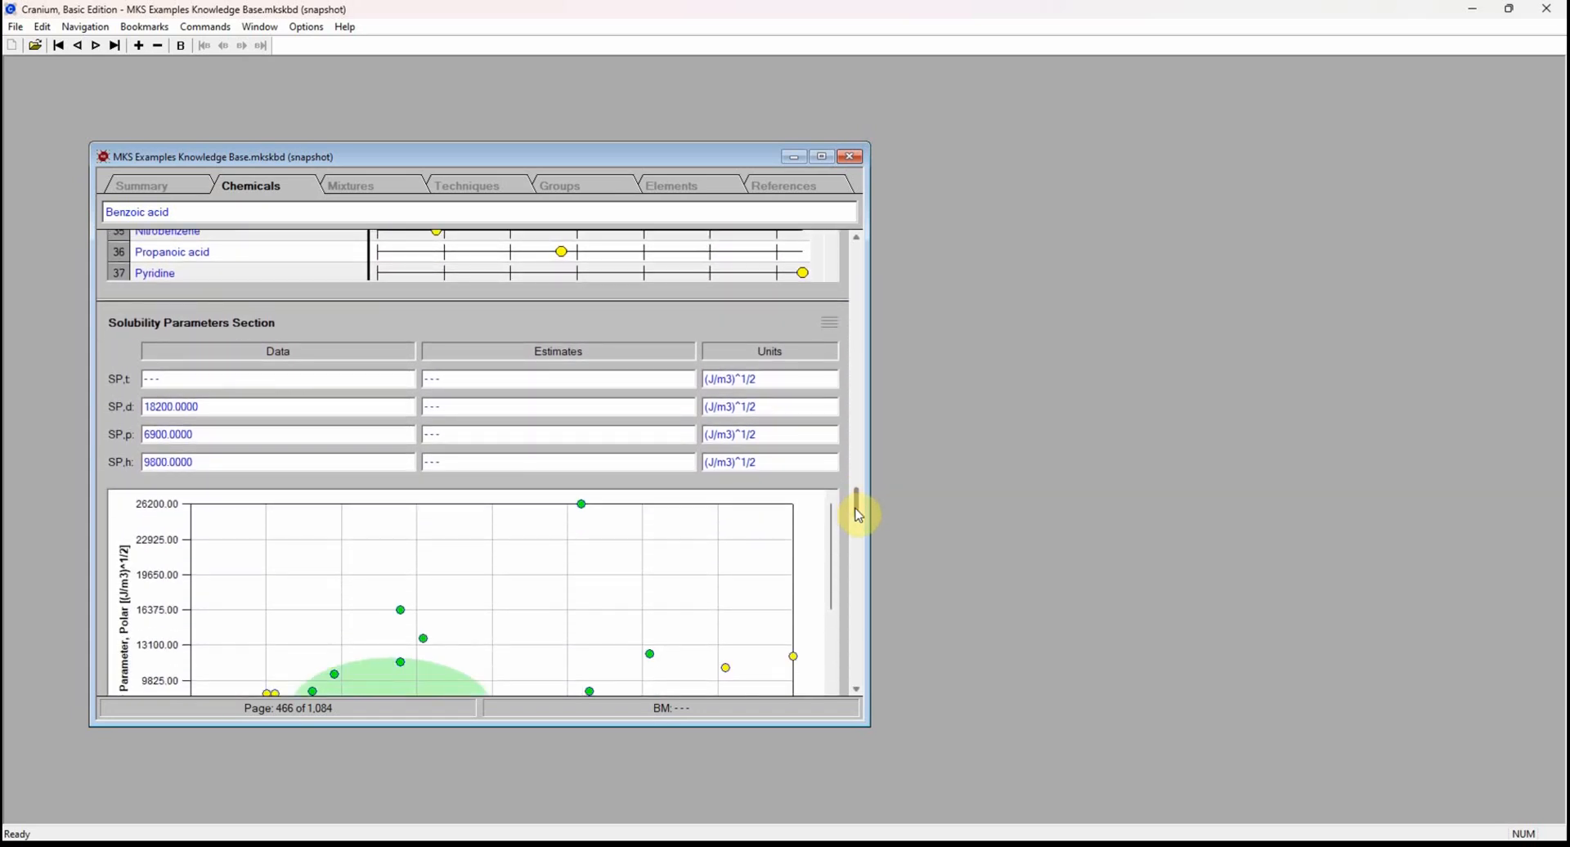
left_click_drag(858, 514, 857, 514)
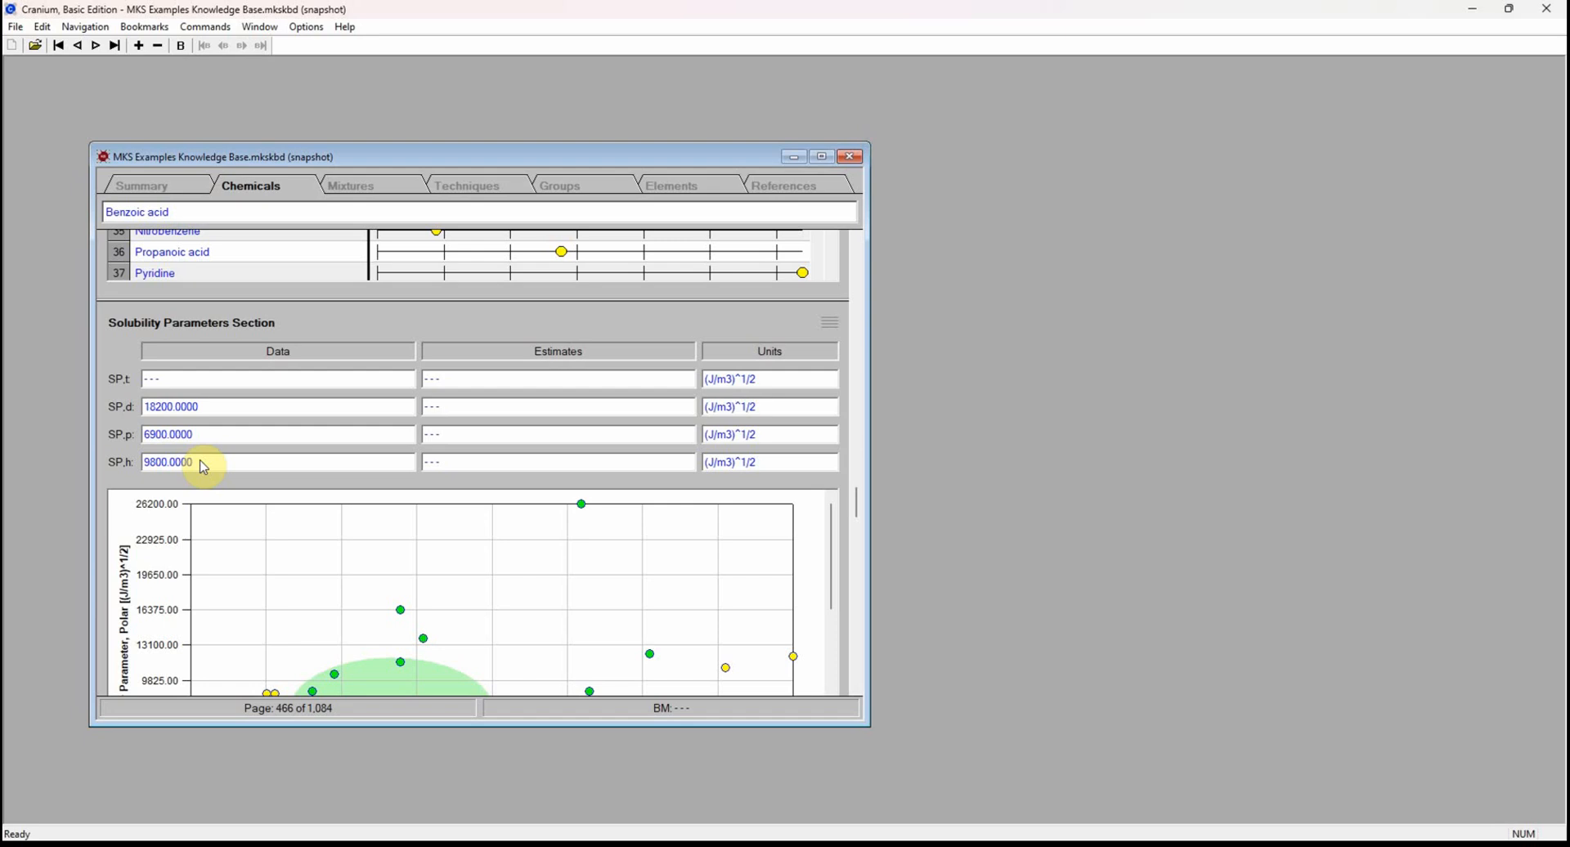
double_click(790, 380)
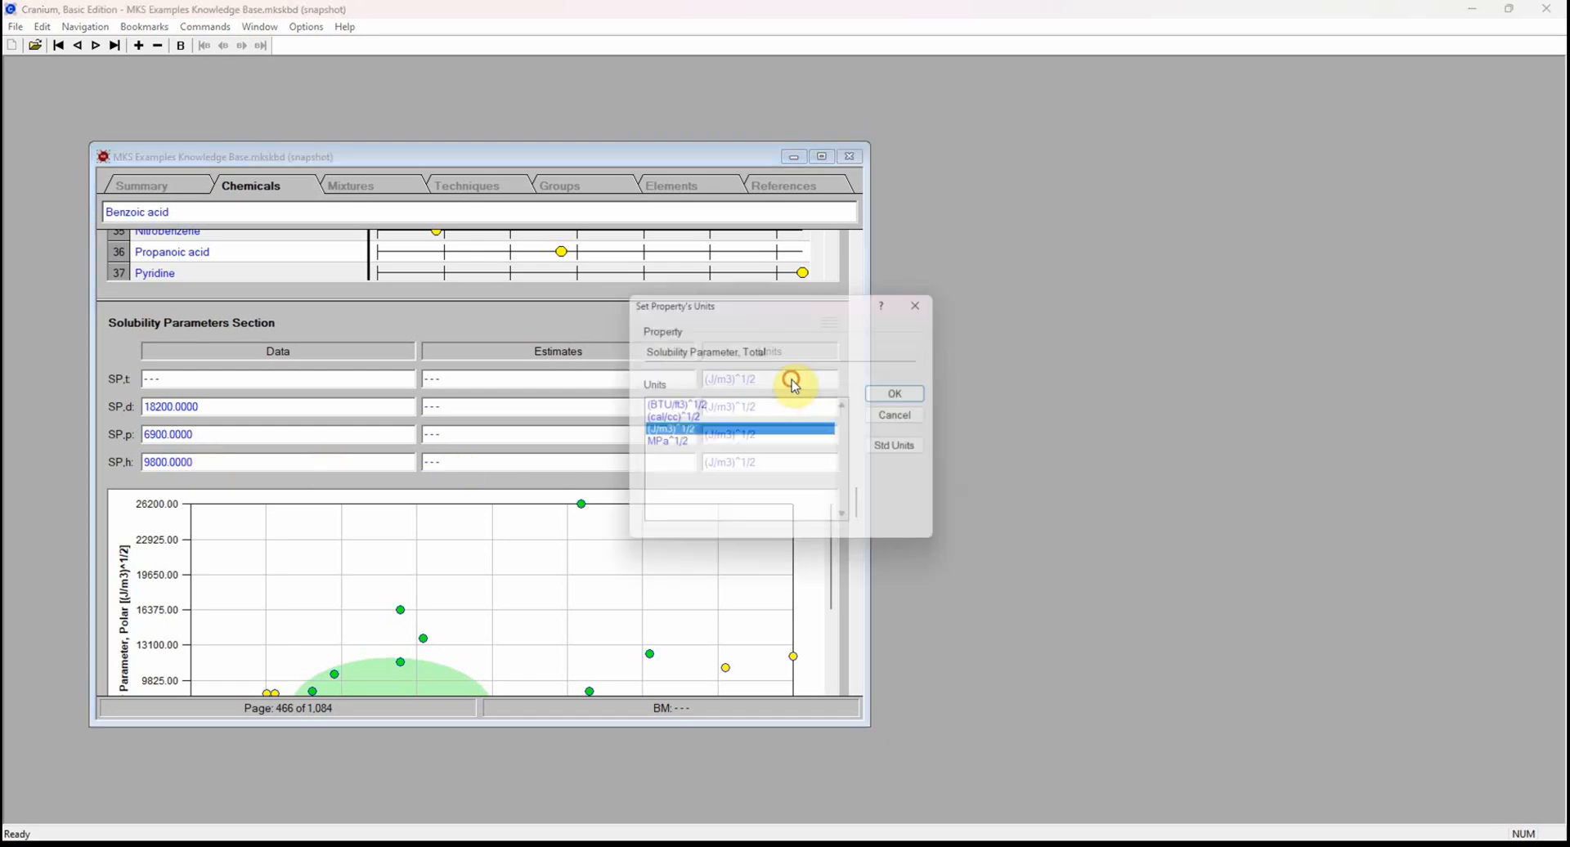
left_click(747, 445)
left_click(907, 394)
double_click(798, 417)
left_click(744, 445)
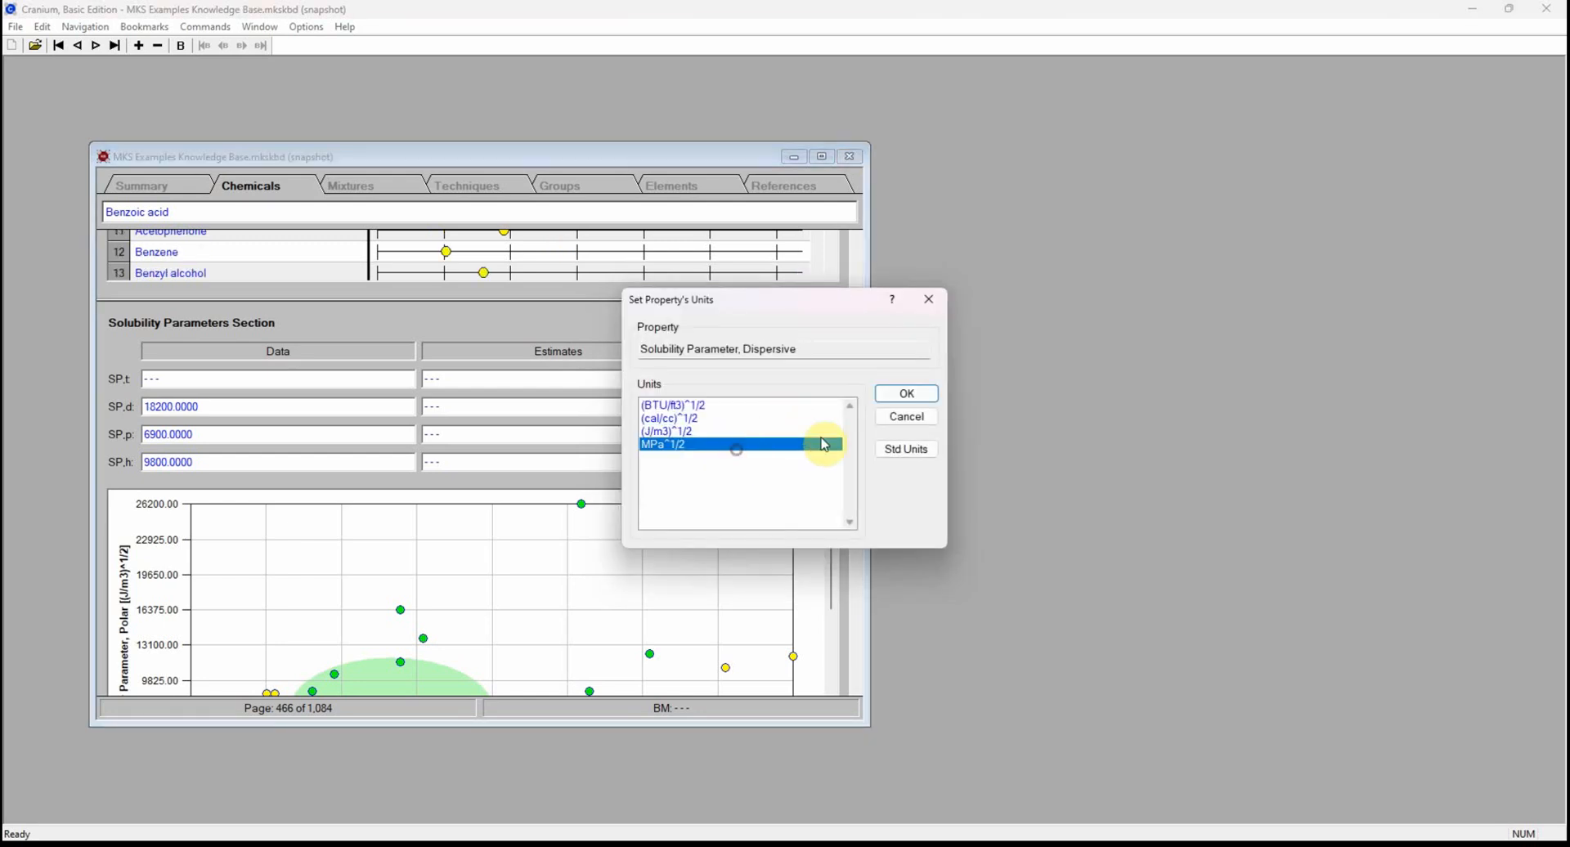
left_click(906, 395)
Set the units of the polar and hydrogen bonding solubility parameters to MPa^1/2.
double_click(788, 434)
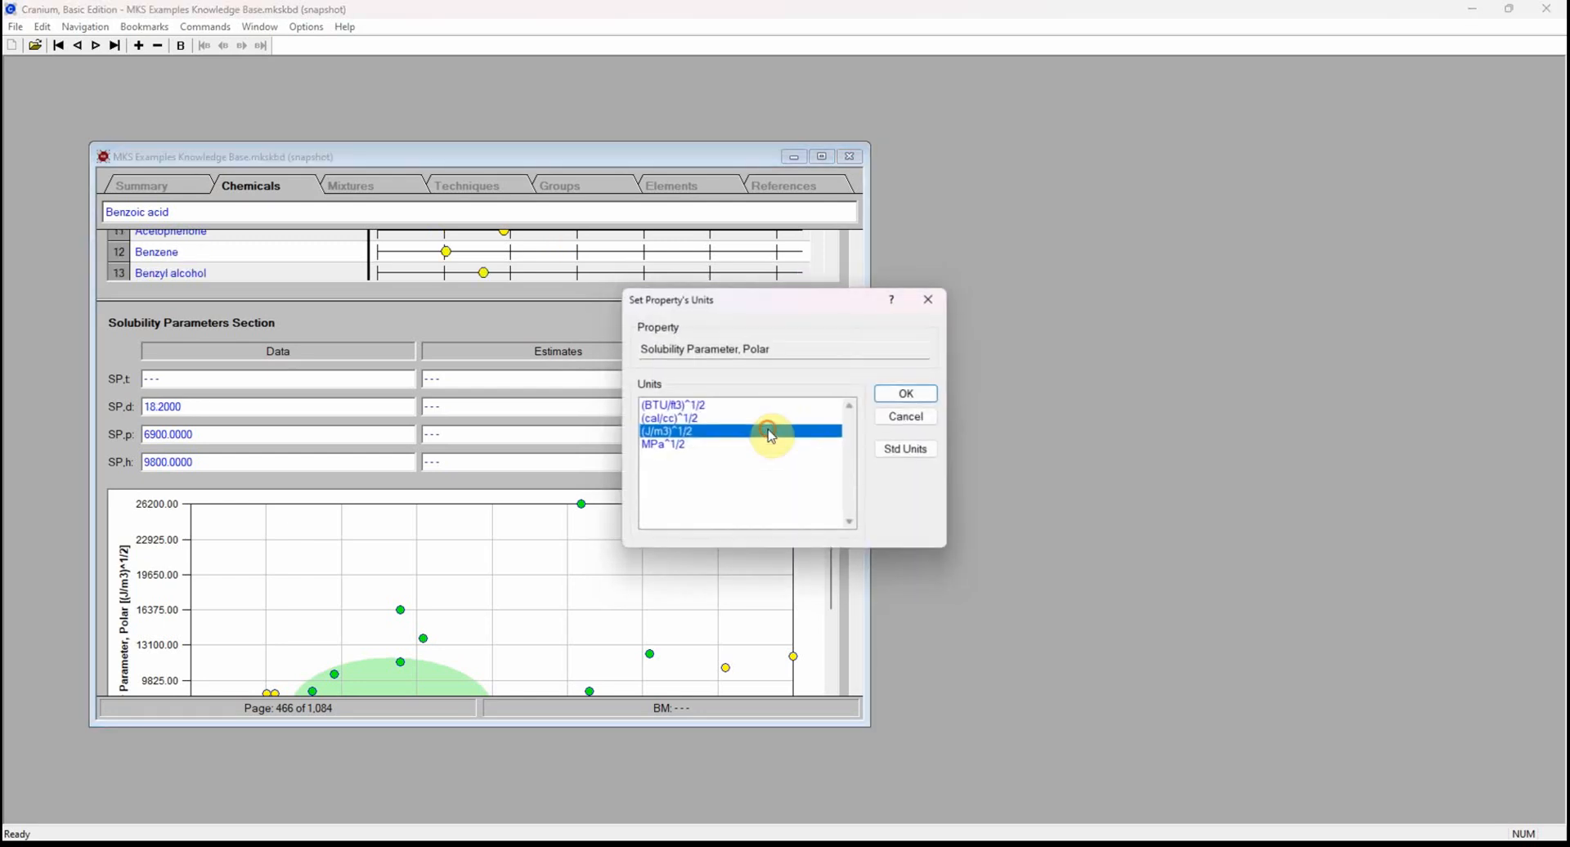
left_click(724, 442)
left_click(906, 395)
double_click(757, 462)
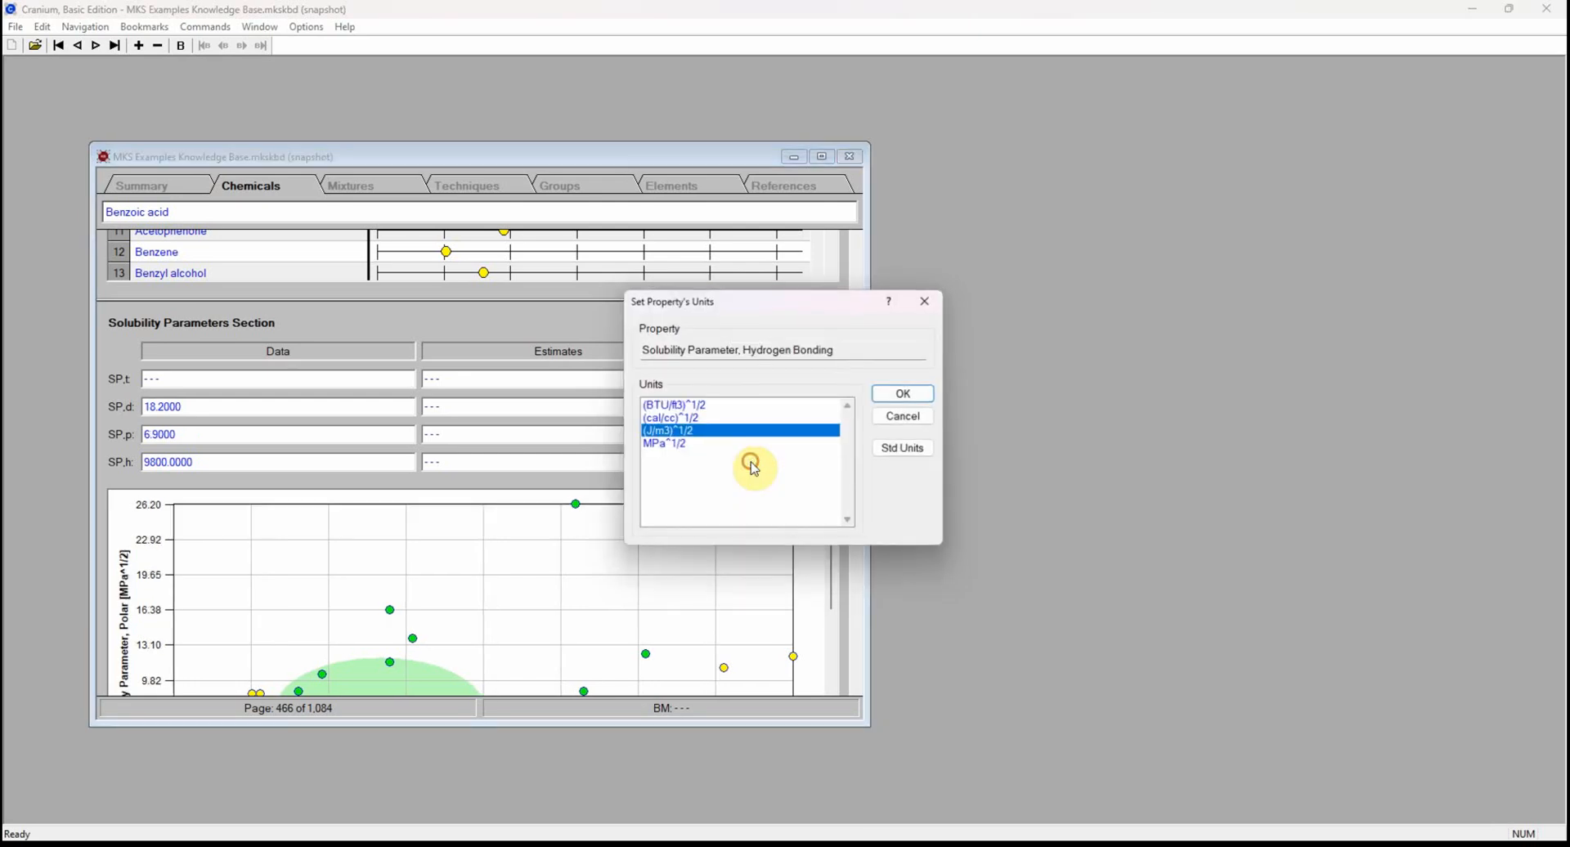
left_click(727, 446)
left_click(906, 395)
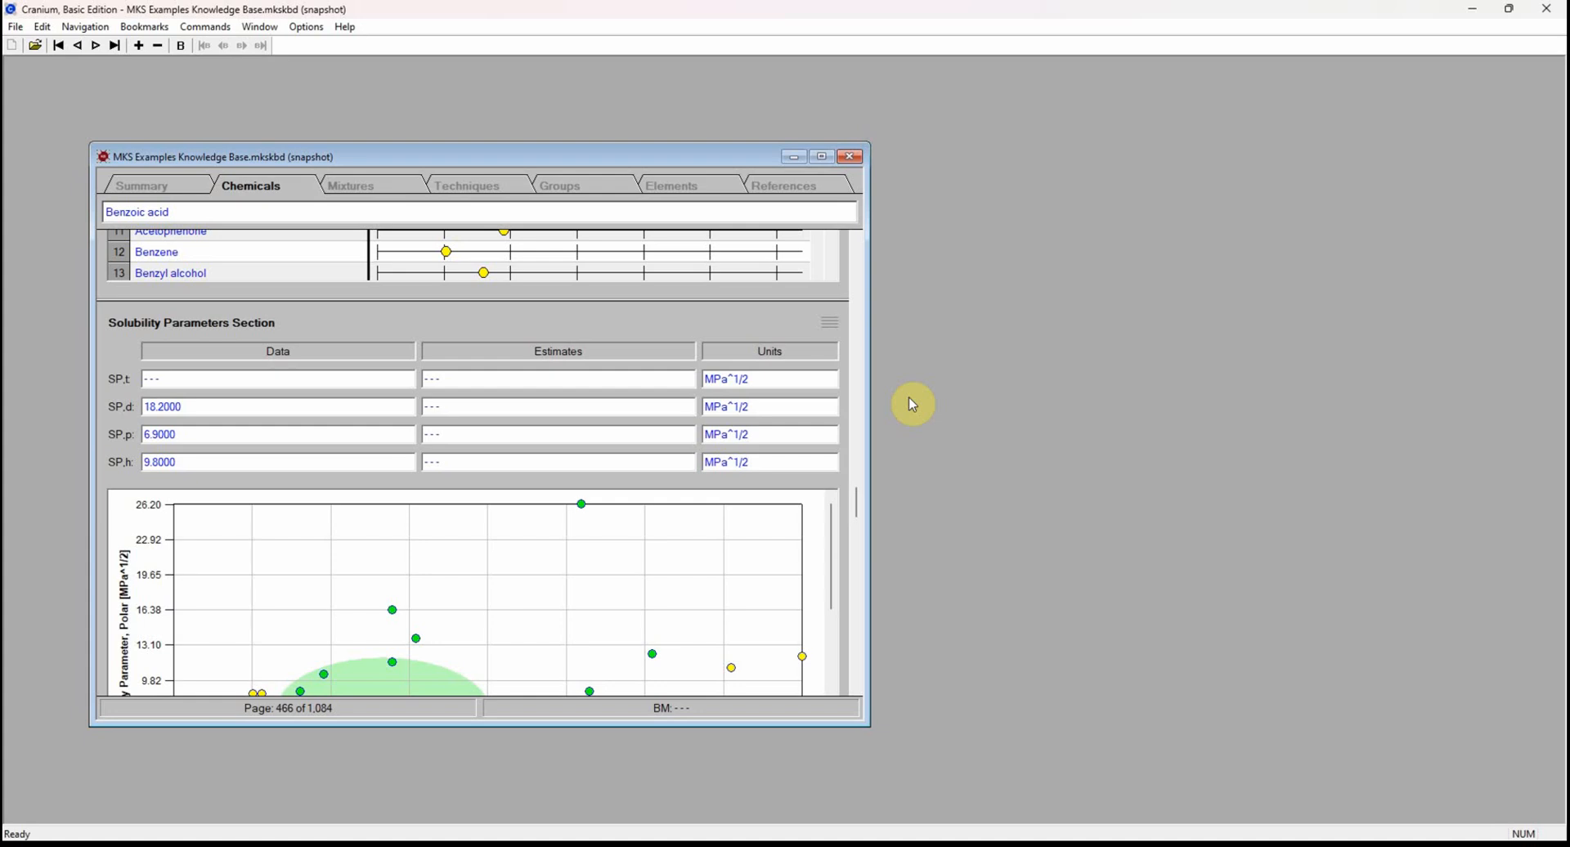
Examine the three solubility parameter graphs pairing the polar, hydrogen bonding and dispersive parameters.
left_click_drag(856, 487, 859, 520)
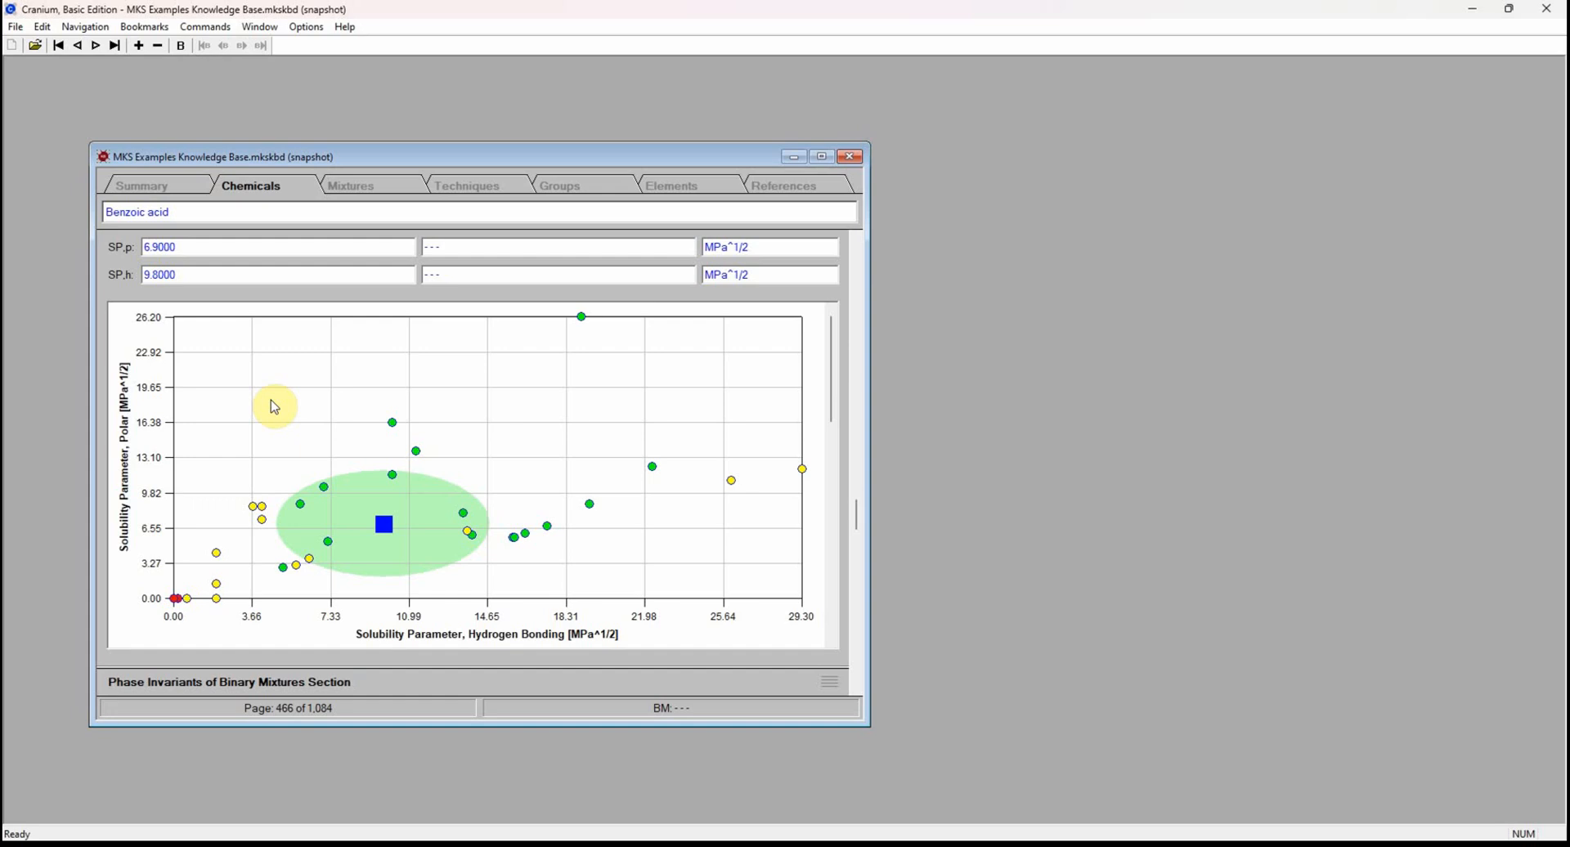
left_click(833, 546)
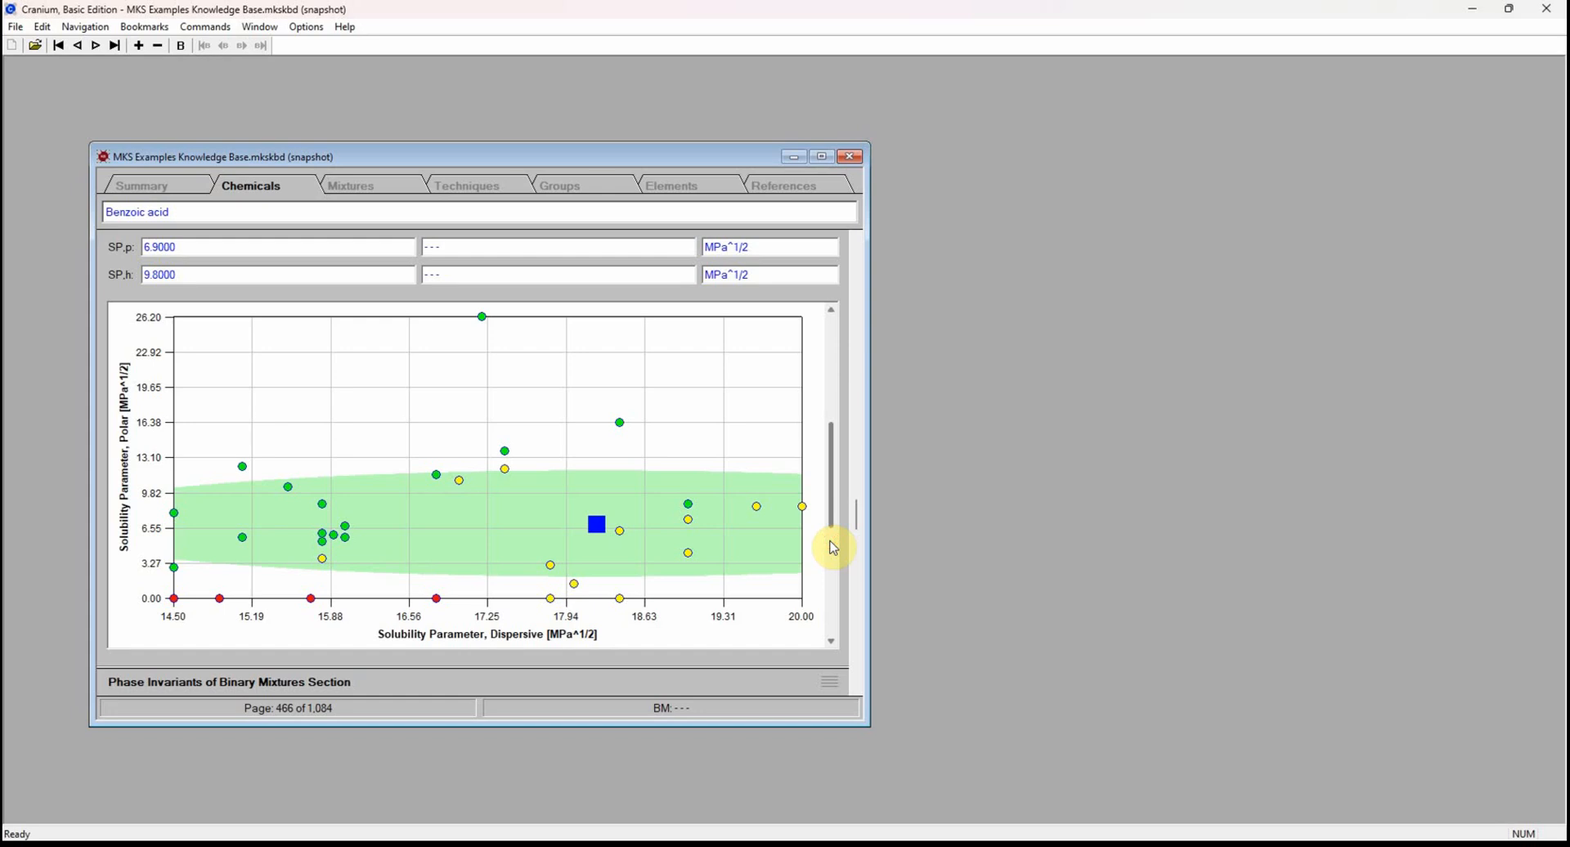
left_click(832, 546)
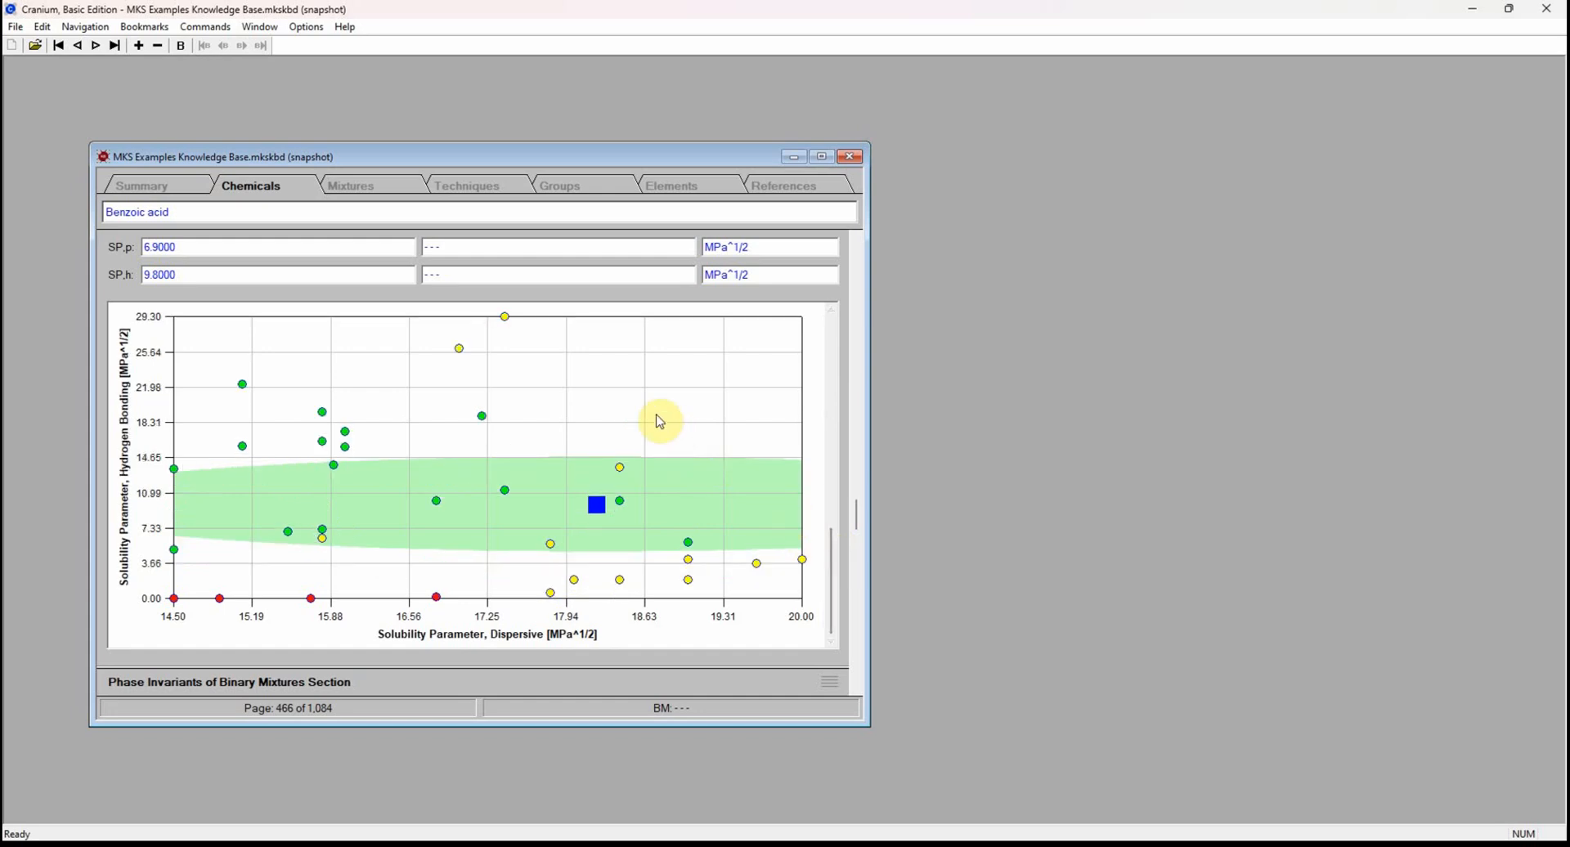
Open the Analyze Solvents dialog from benzoic acid's solubility parameter graph and browse its solvents list.
right_click(595, 376)
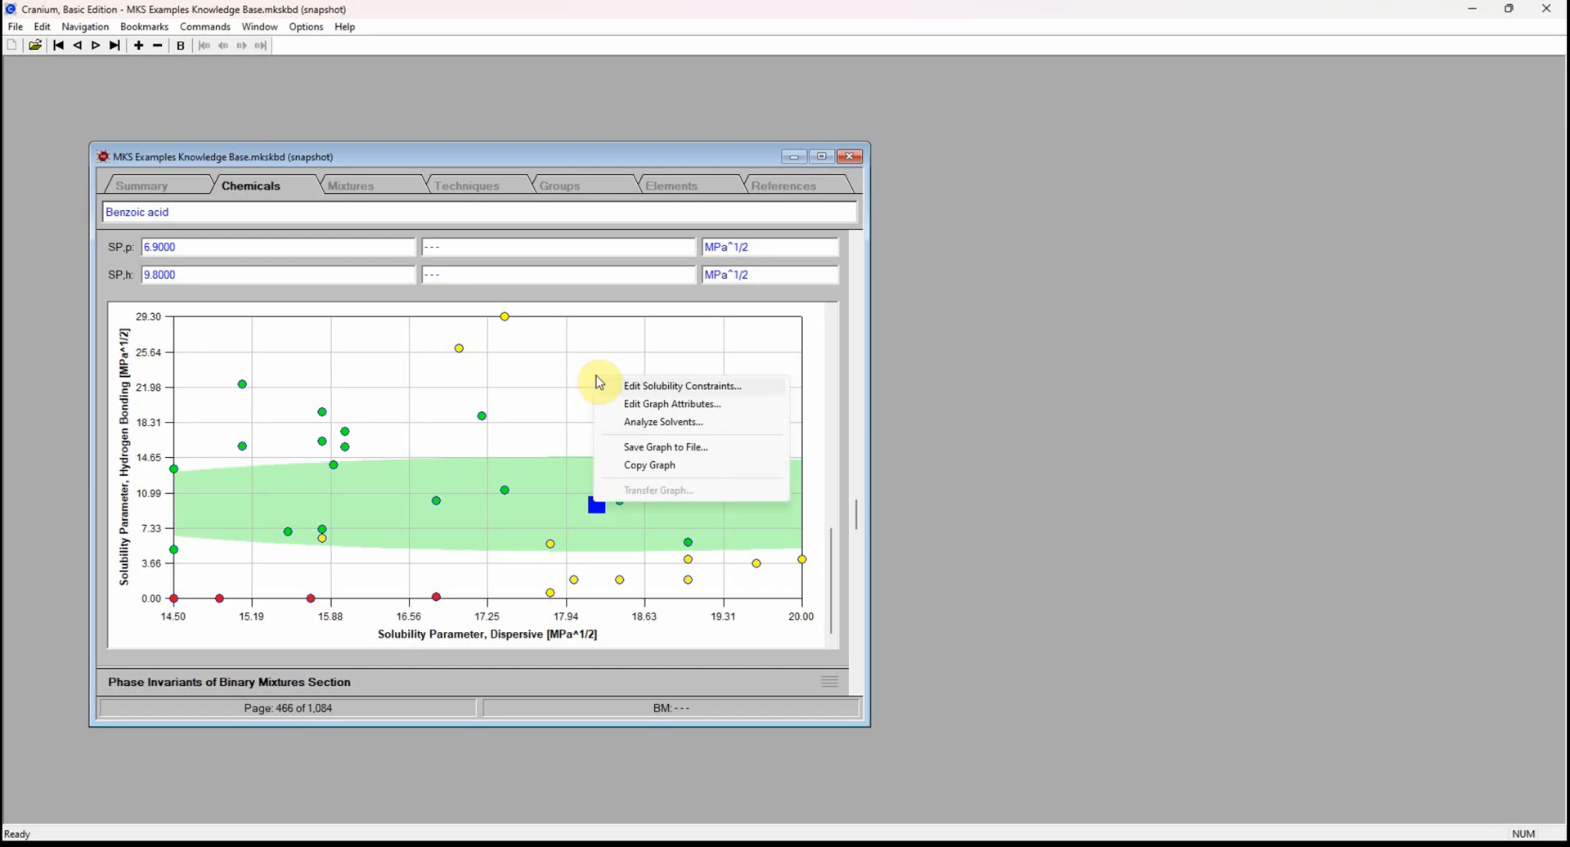
left_click(644, 423)
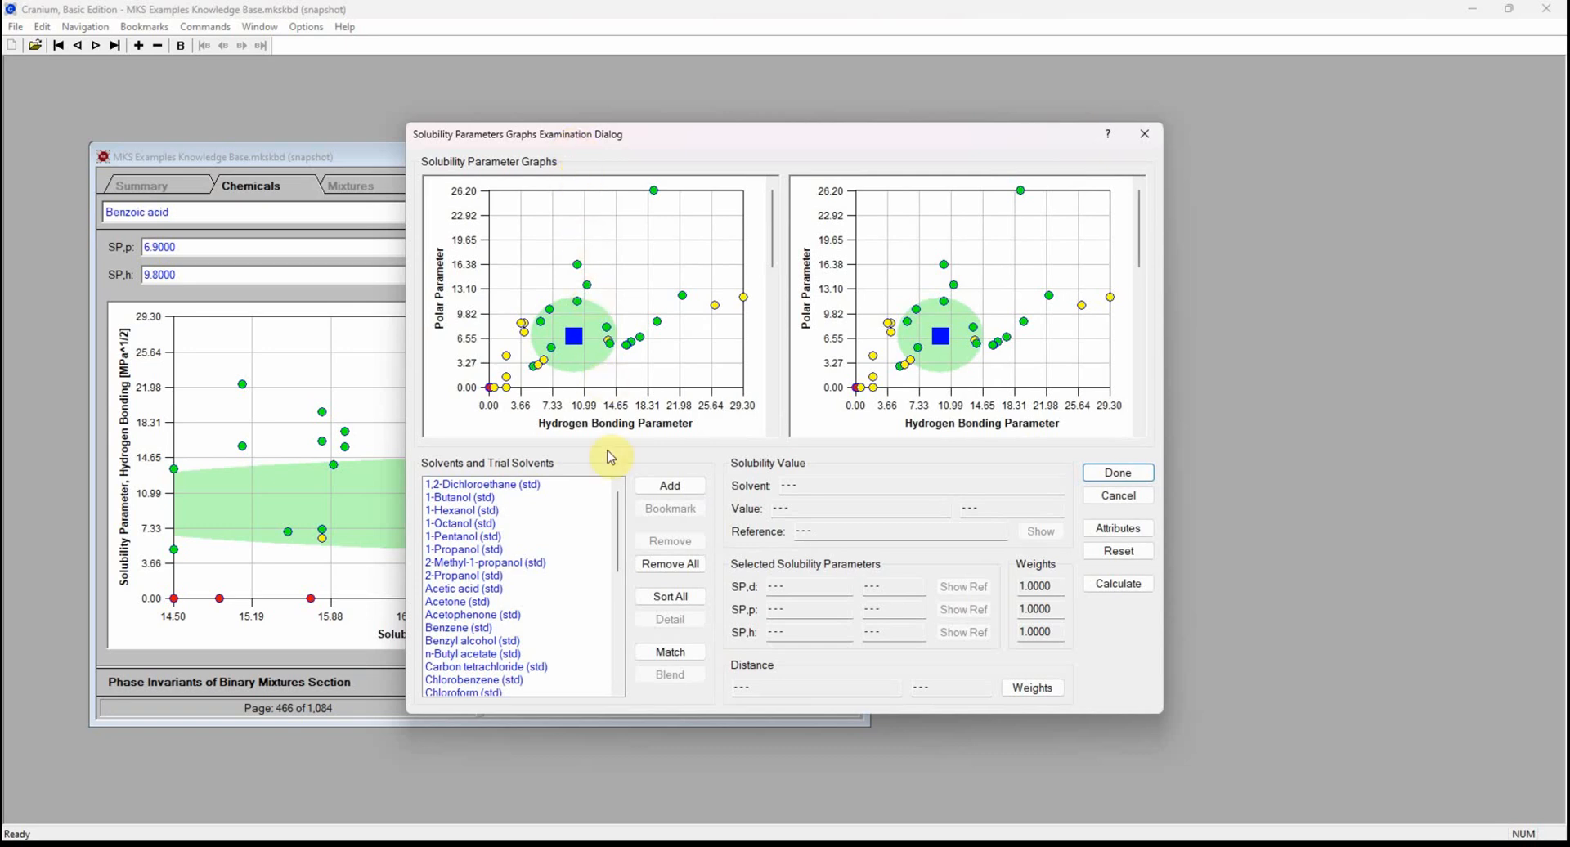
scroll(613, 581, "down", 8)
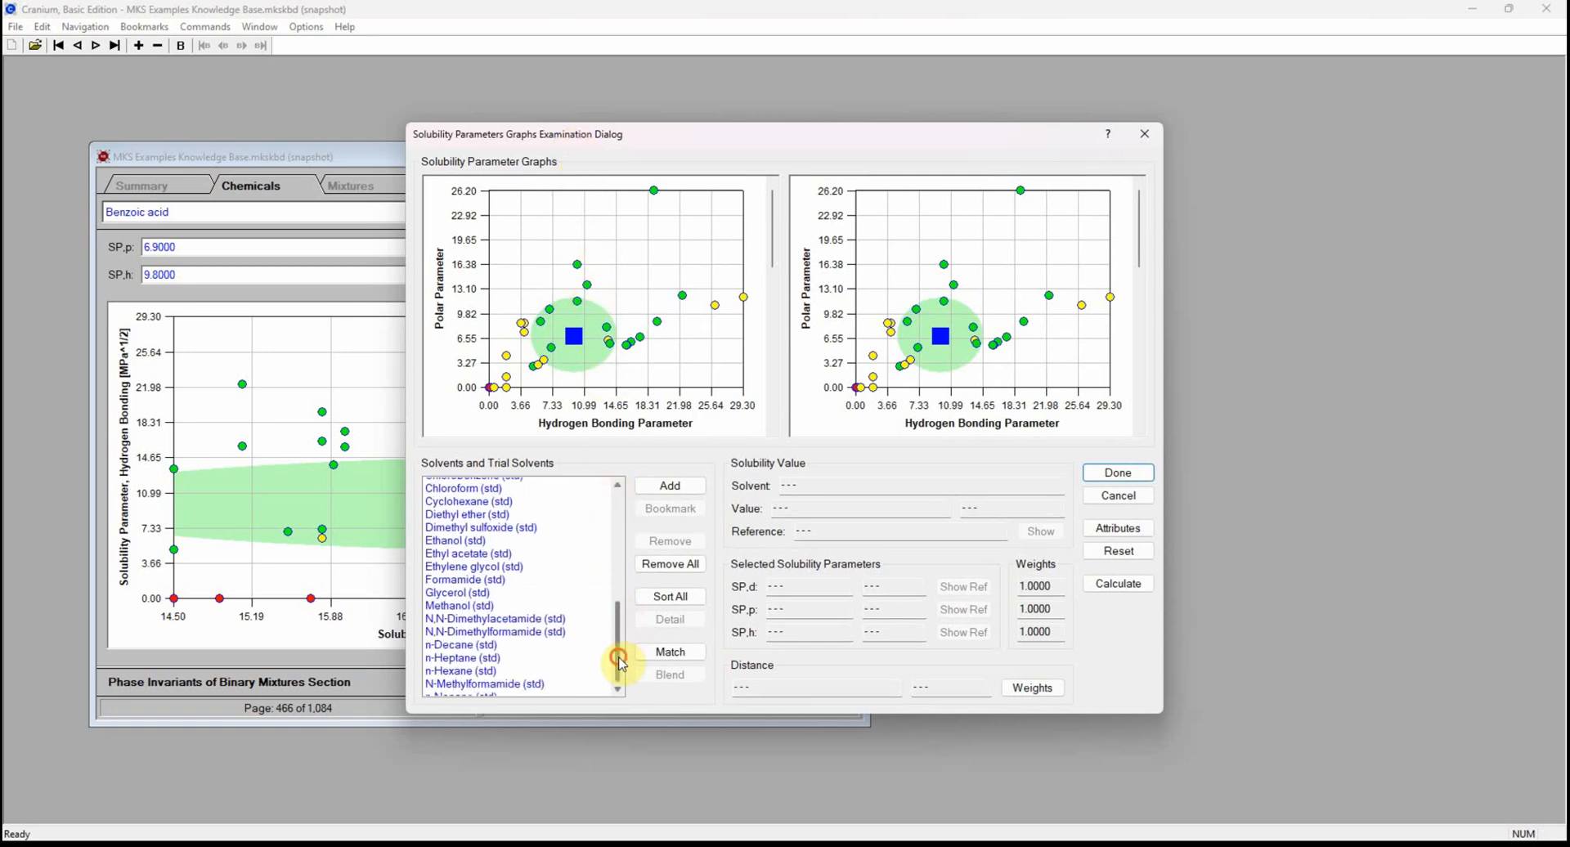
Select pyridine in the solvents list and examine its location on the polar, hydrogen bonding and dispersive parameter graphs.
left_click(493, 667)
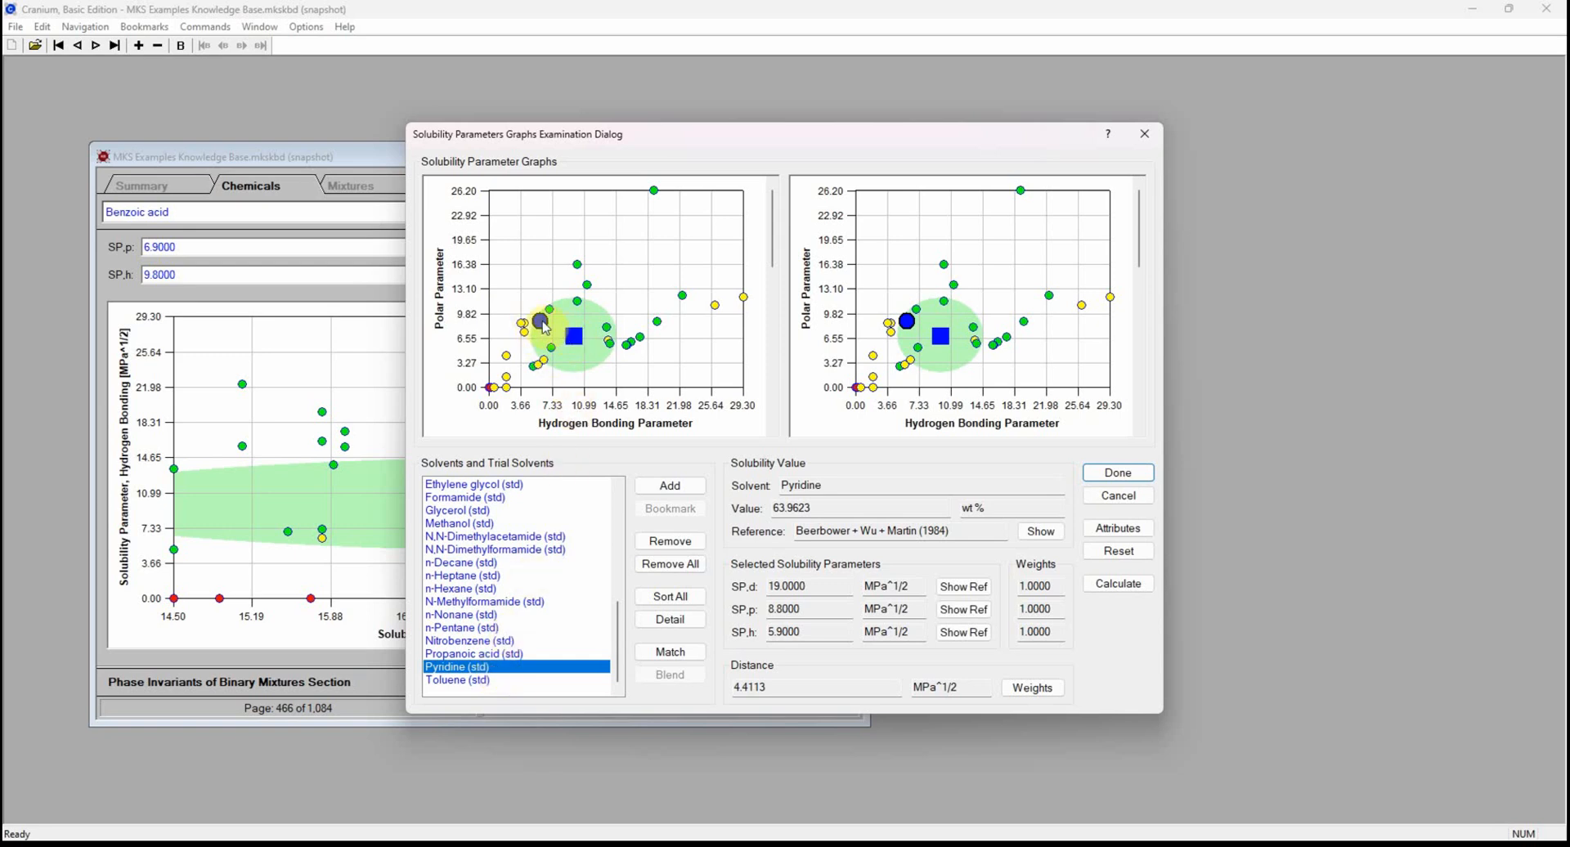
left_click(1138, 400)
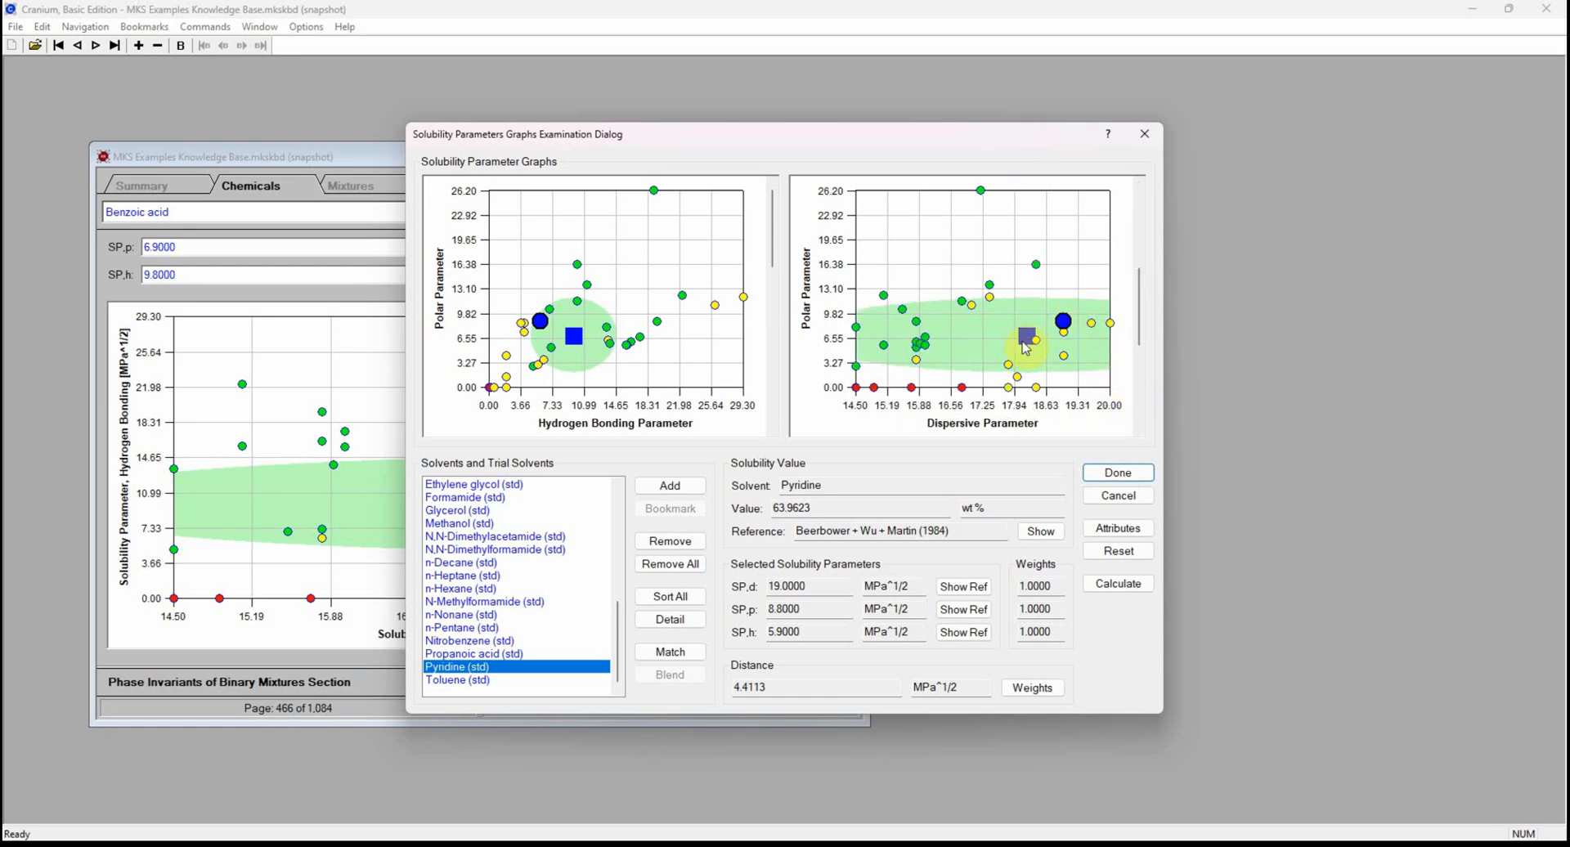
left_click(1137, 404)
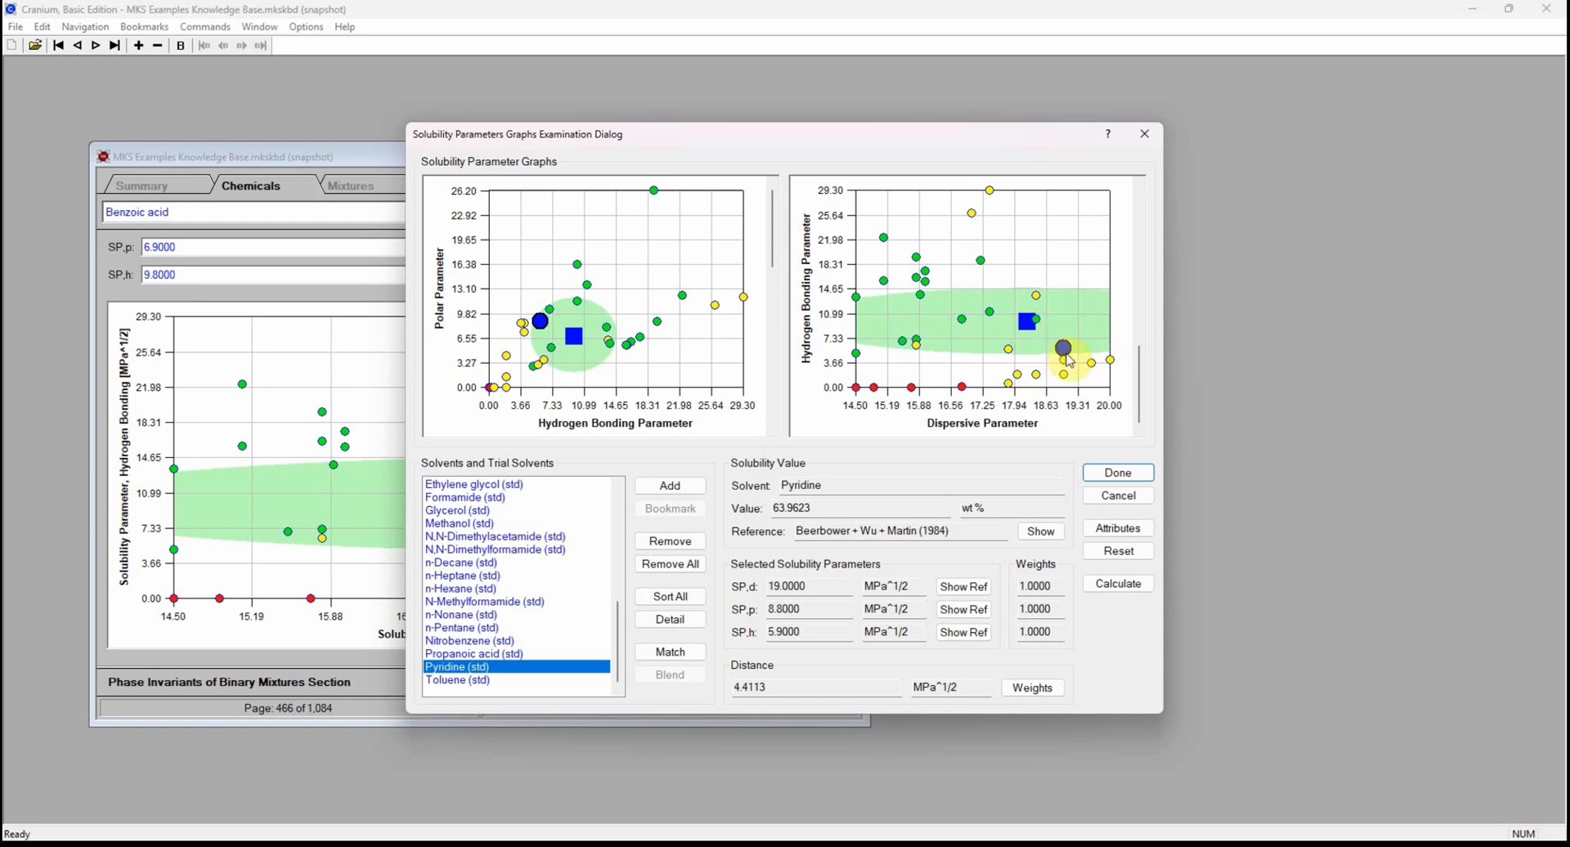
Compare n-pentane, glycerol and pyridine by their benzoic acid solubility values, parameter distances and locations on the graphs.
left_click(550, 510)
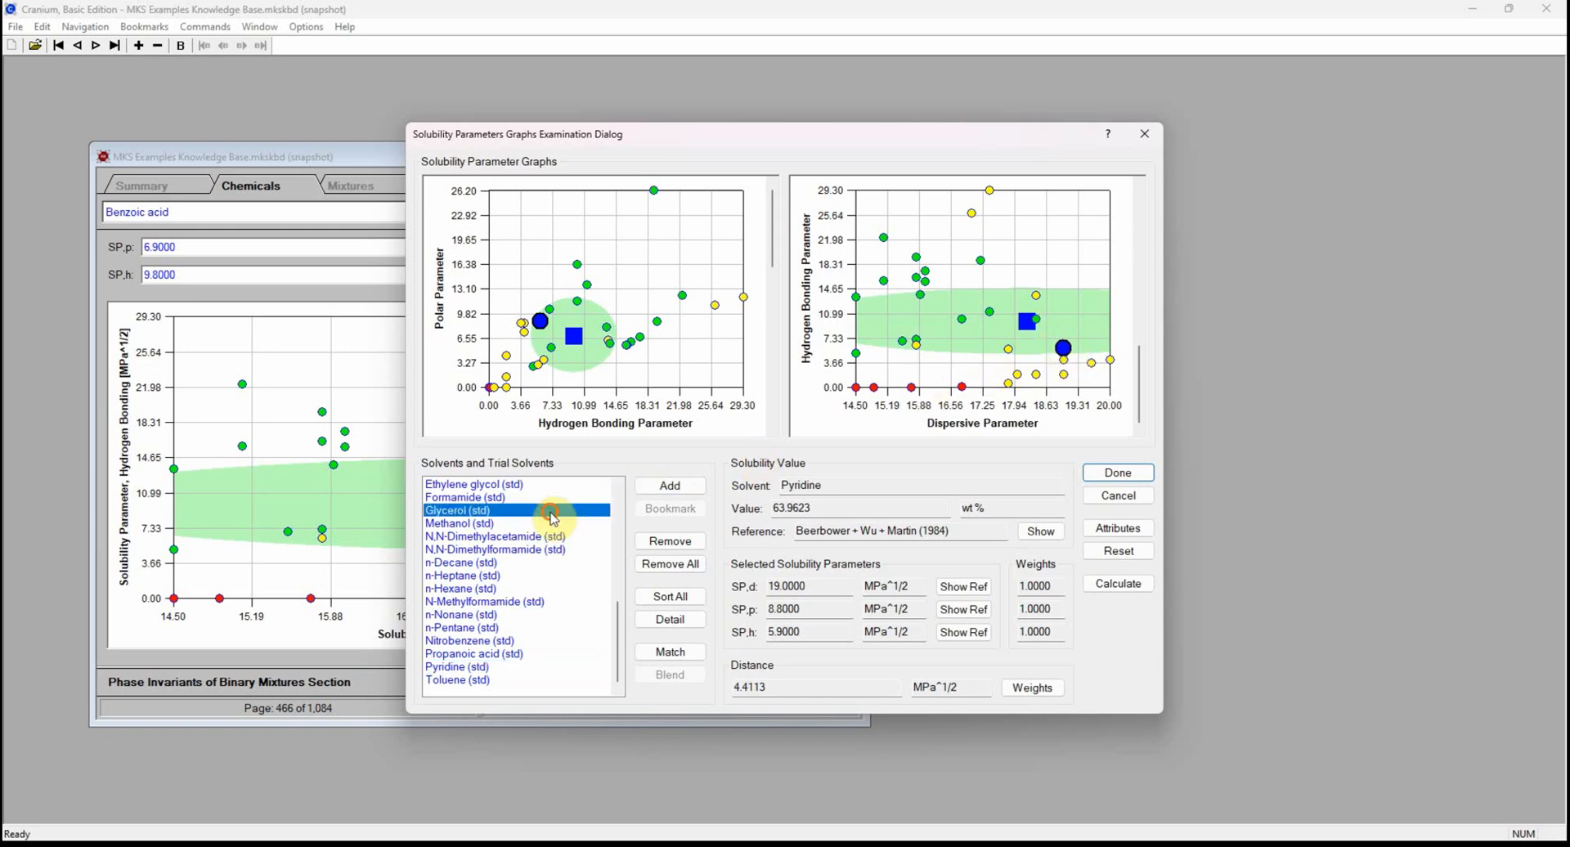
left_click(523, 629)
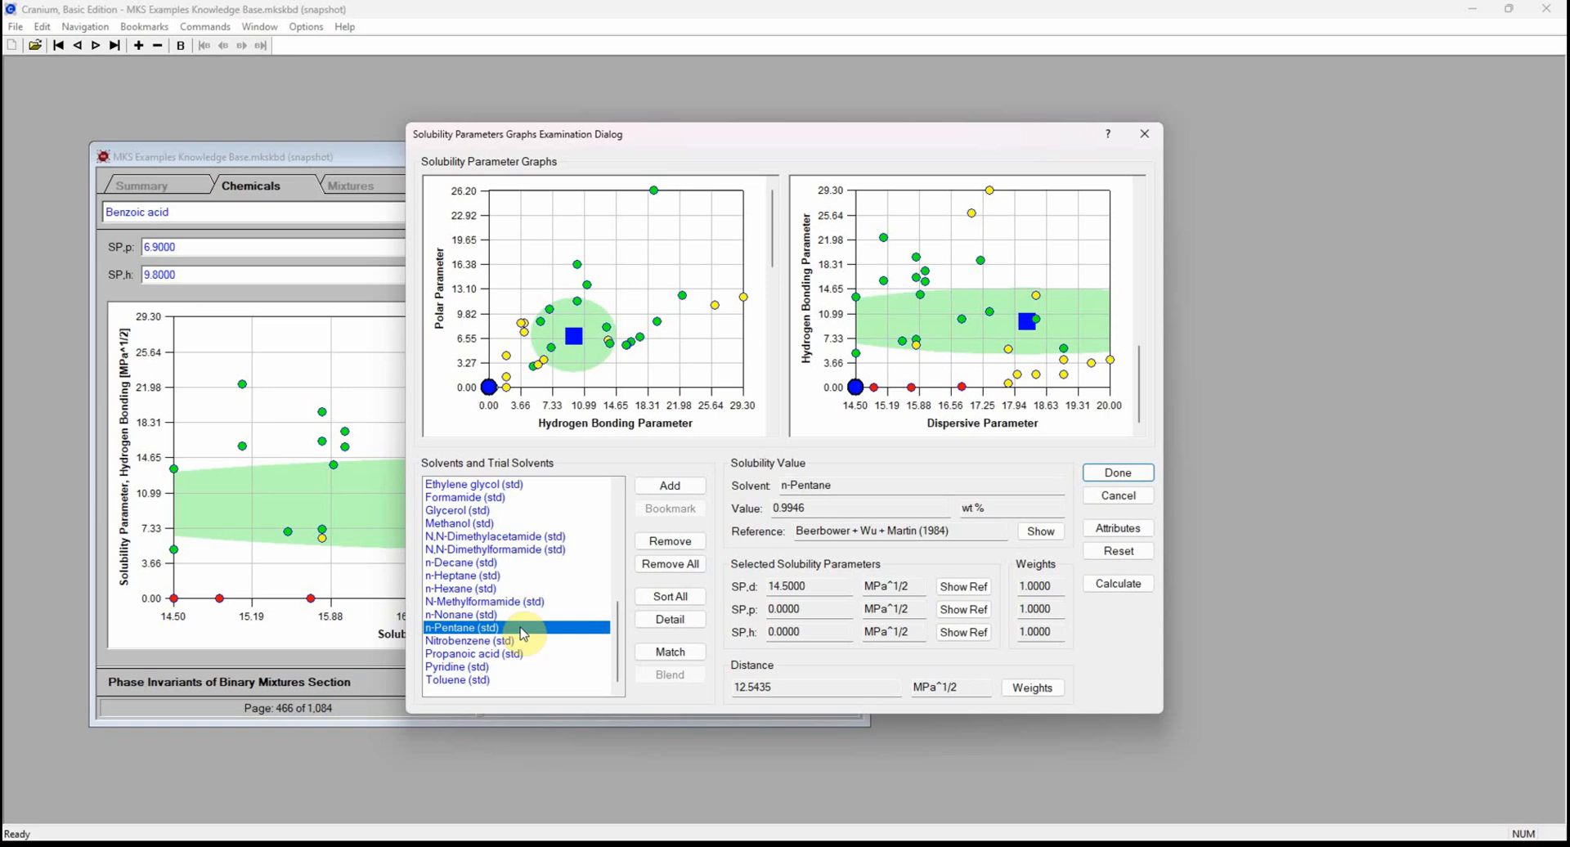
left_click(774, 419)
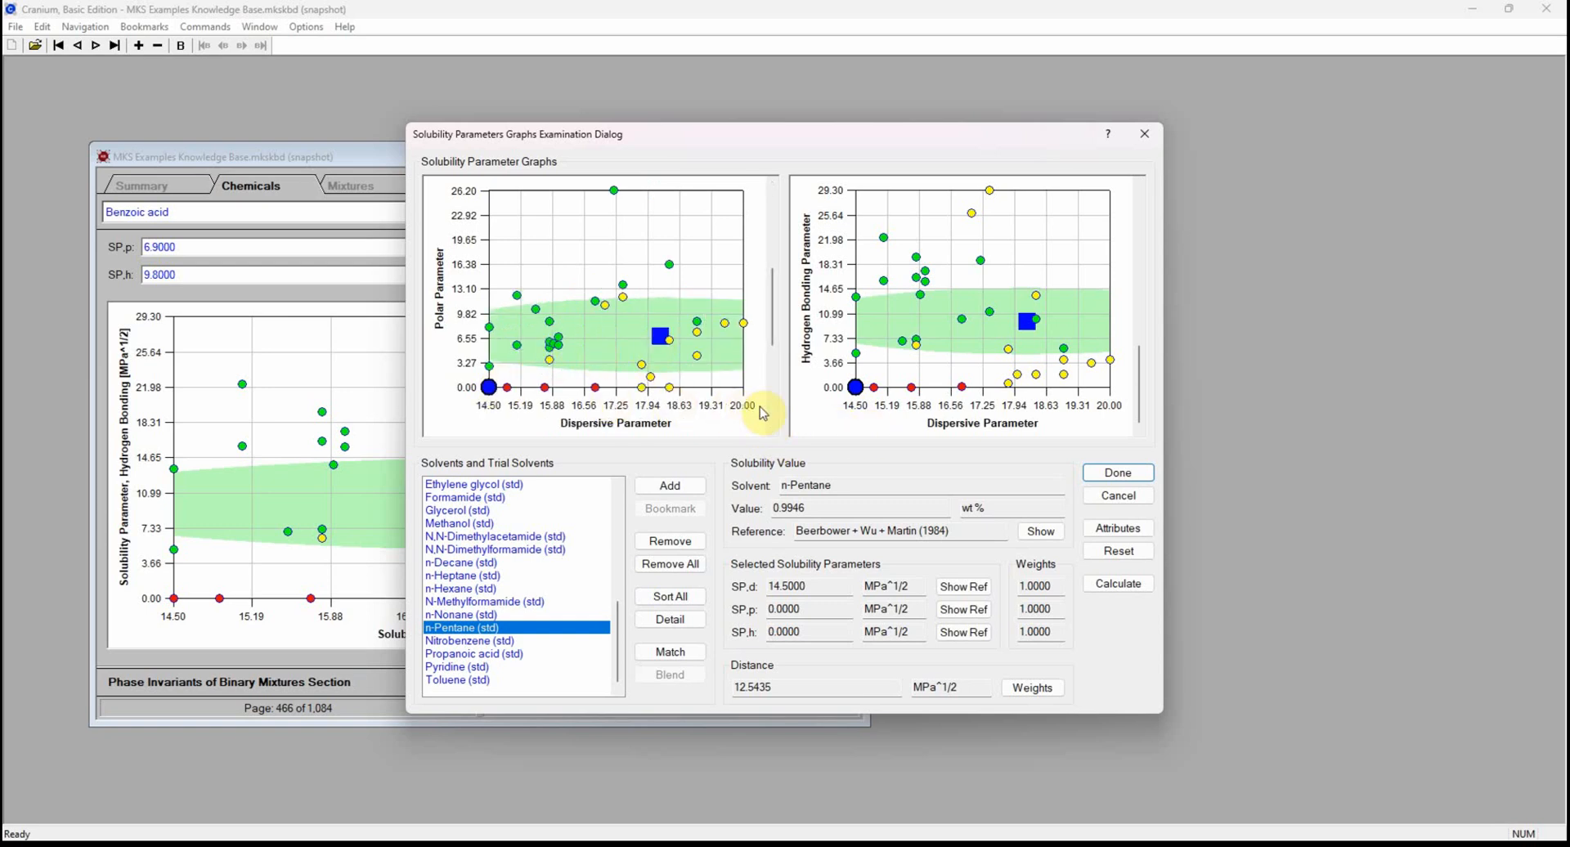
left_click(772, 410)
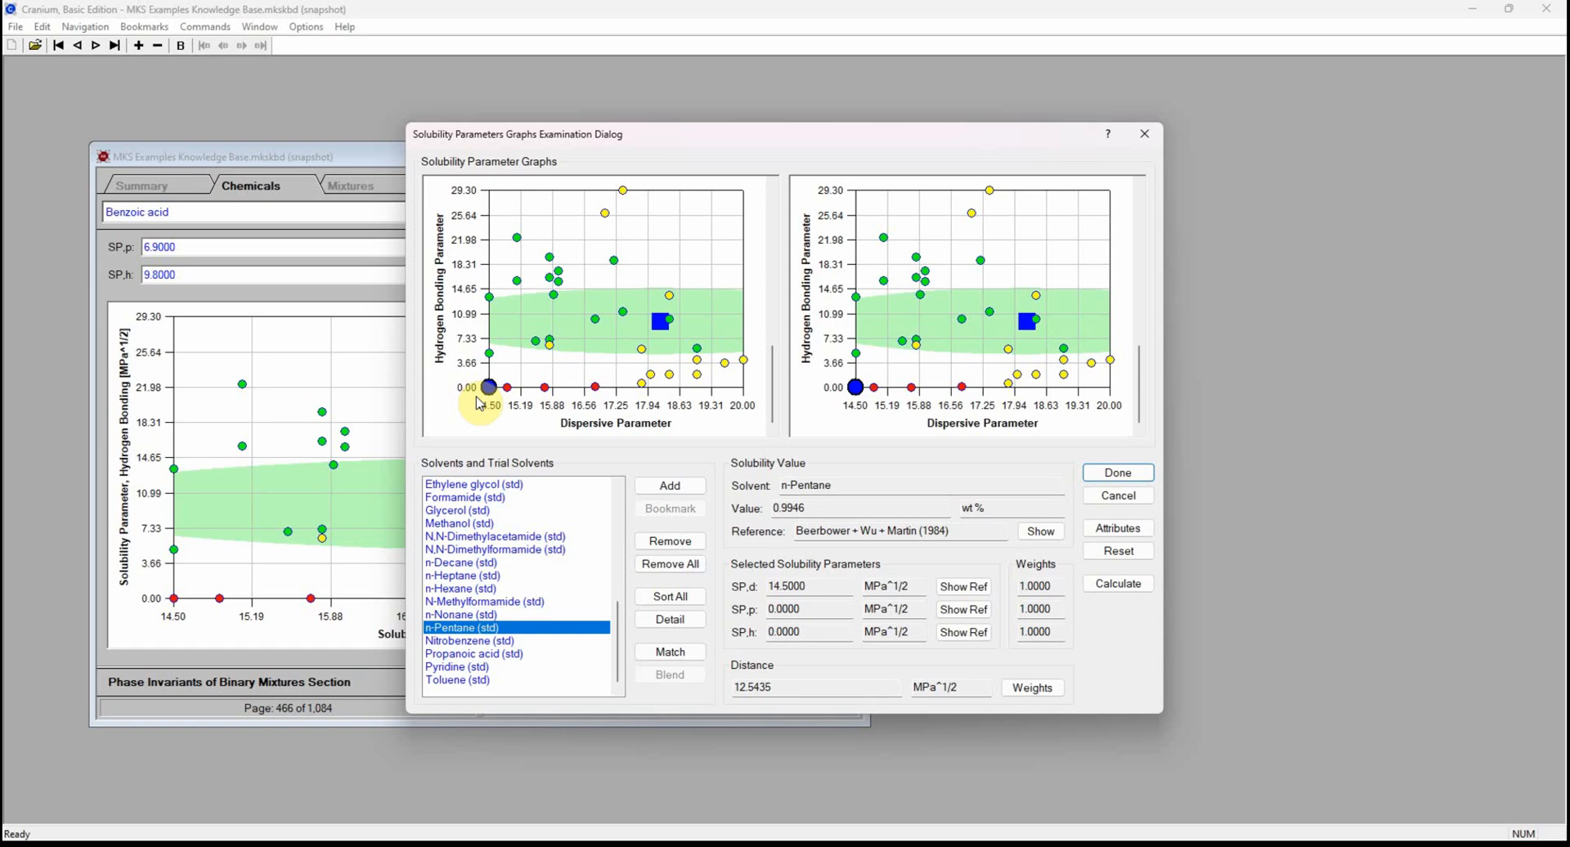
left_click(544, 511)
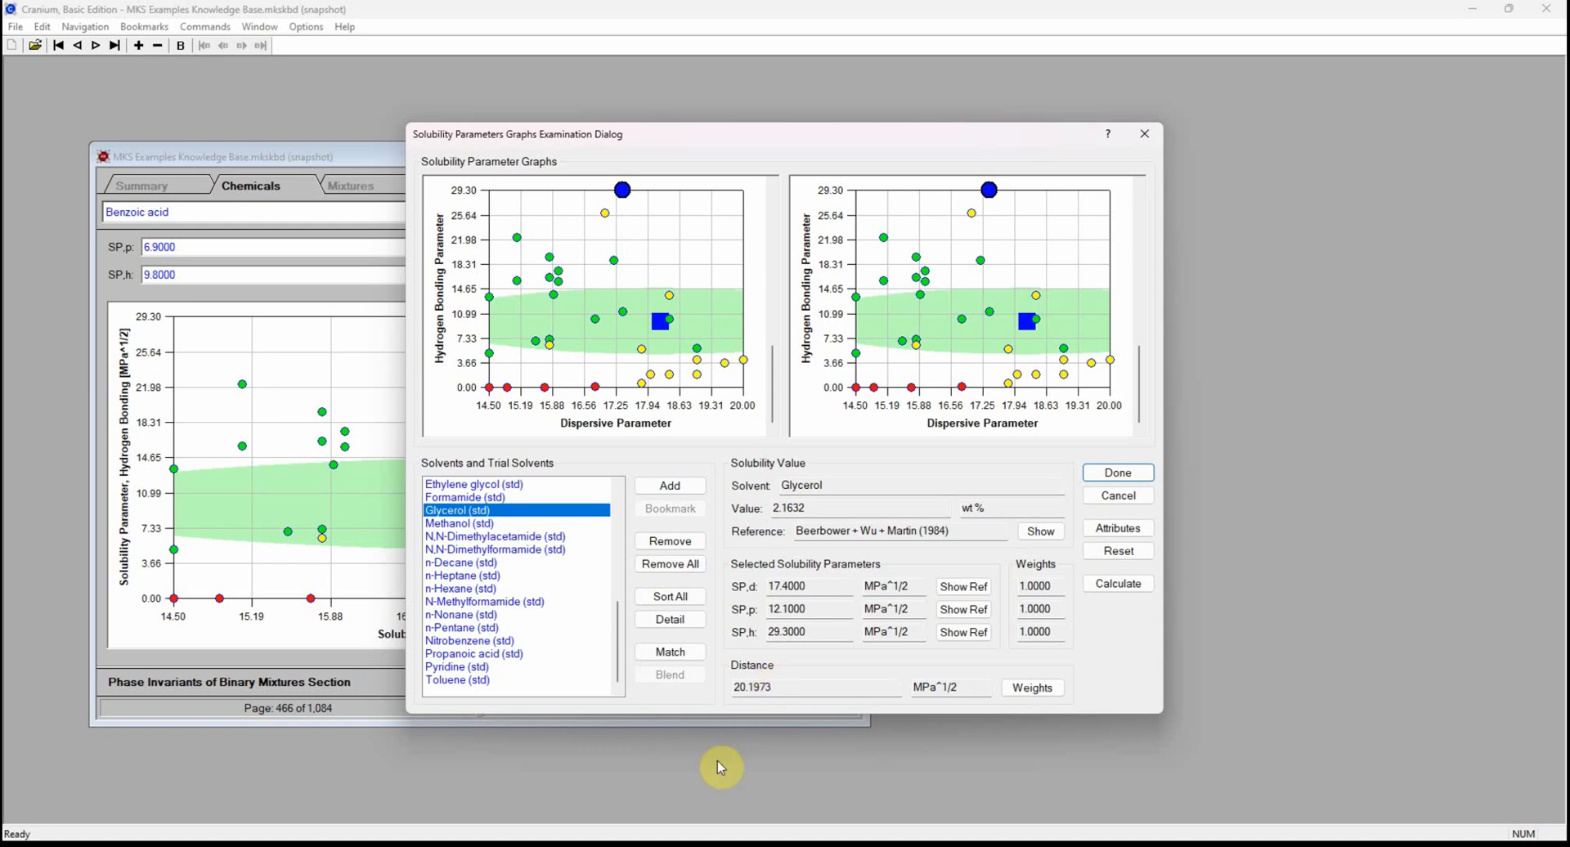
left_click(494, 668)
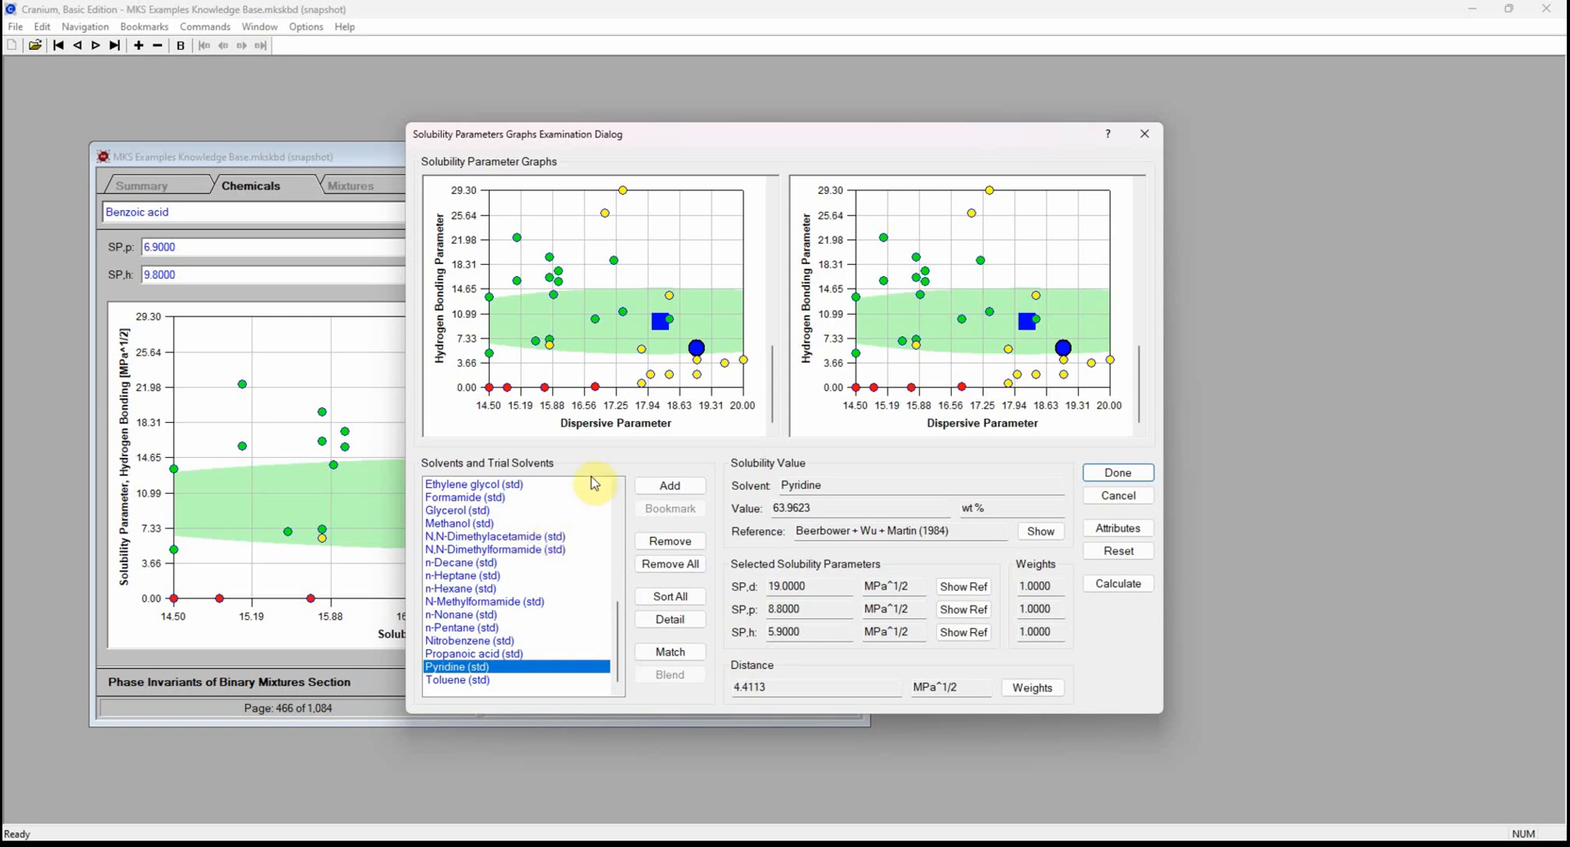
Start adding a trial solvent and check the melting point of 1,10-Decanediol in its chemical details.
left_click(669, 486)
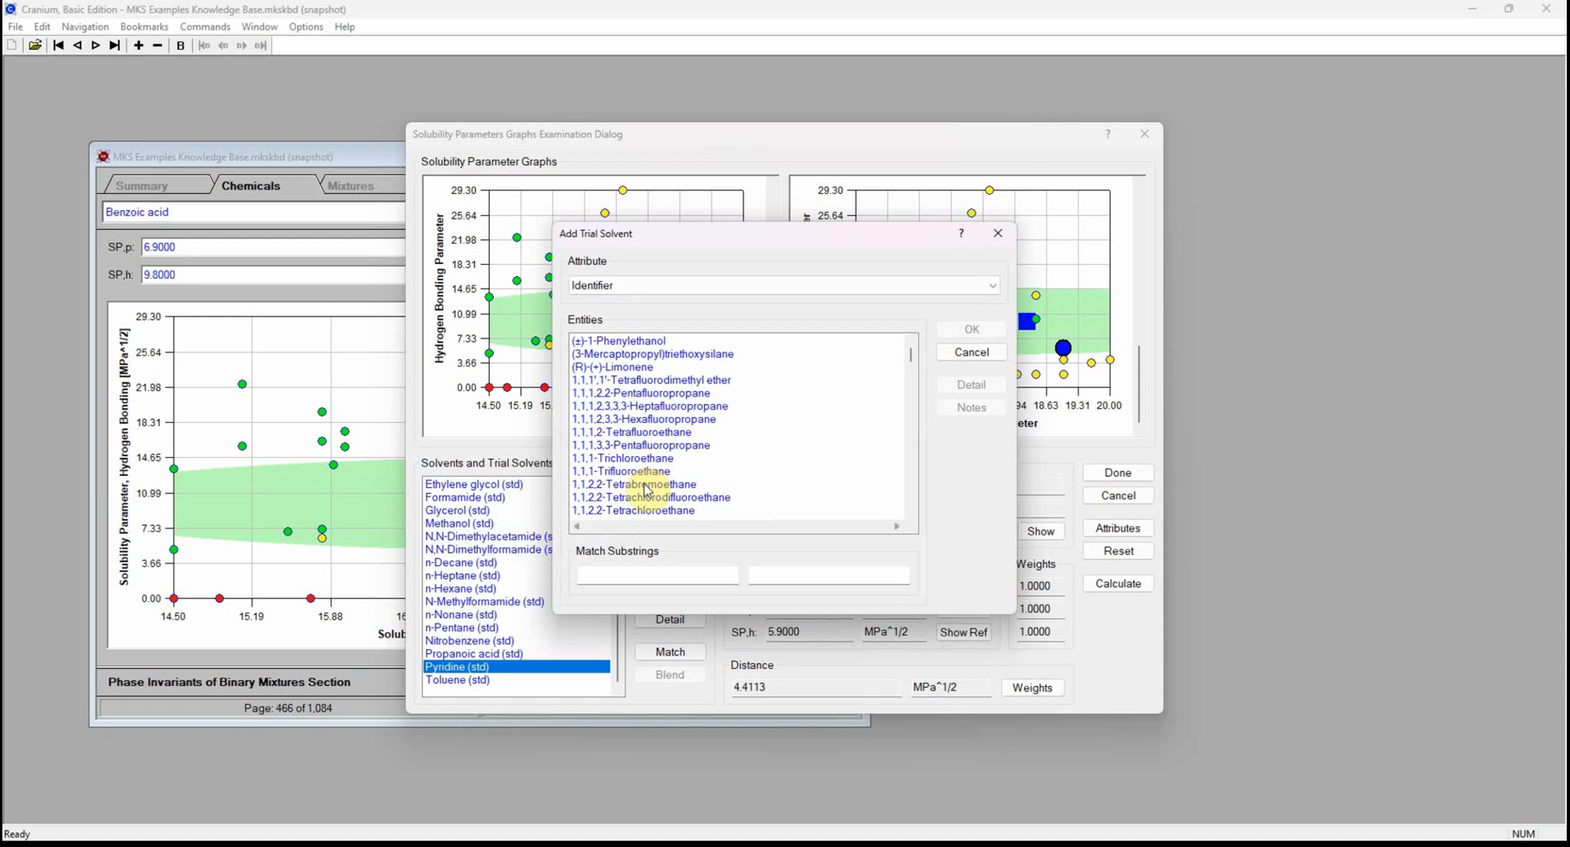
scroll(909, 491, "down", 2)
left_click(909, 492)
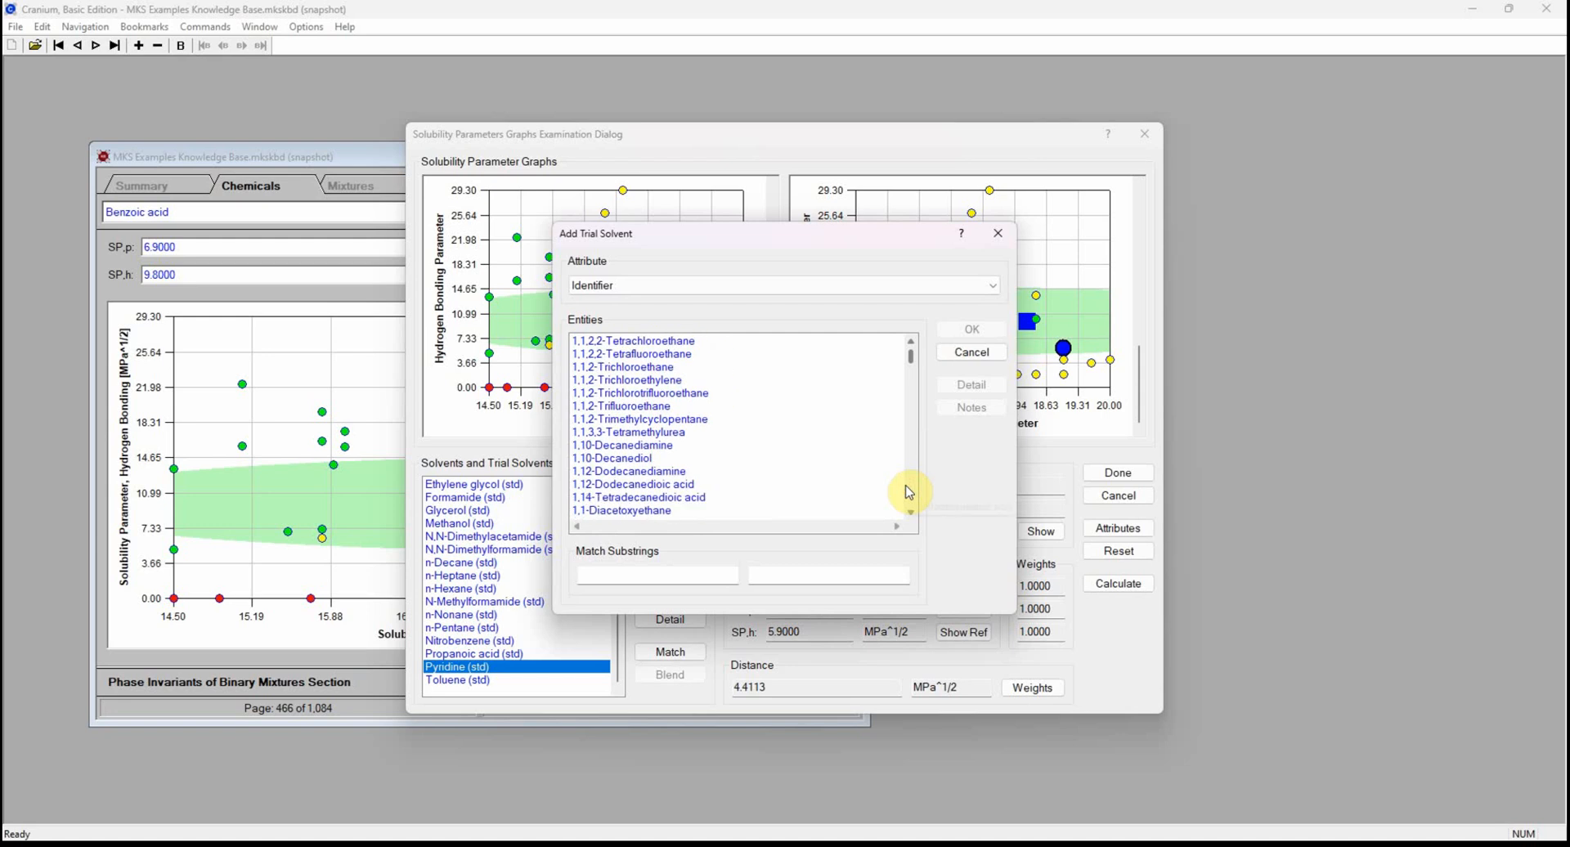
left_click(705, 459)
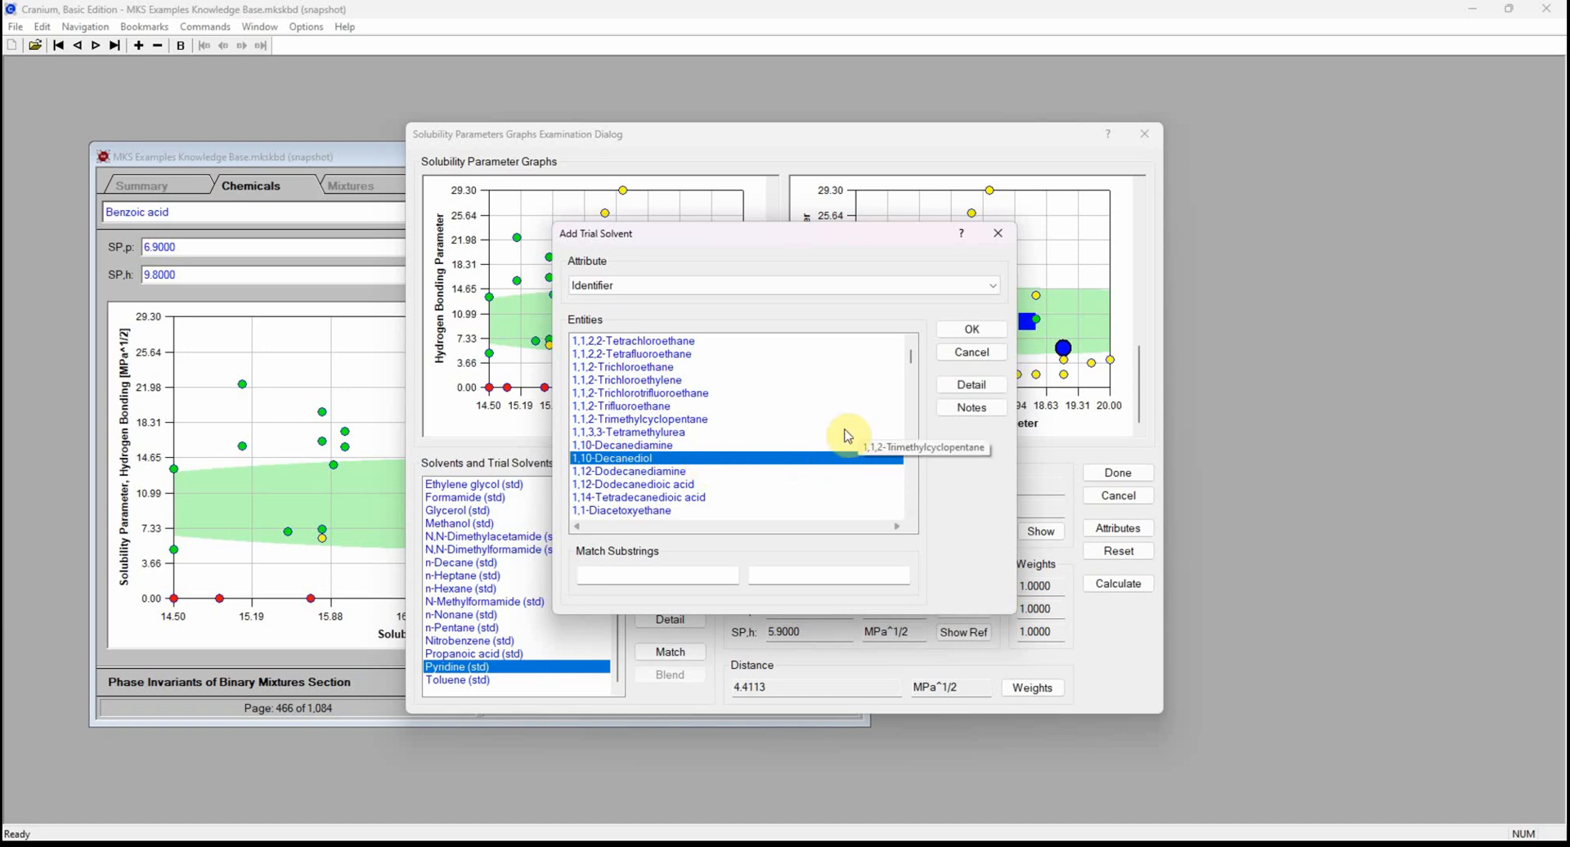
left_click(977, 387)
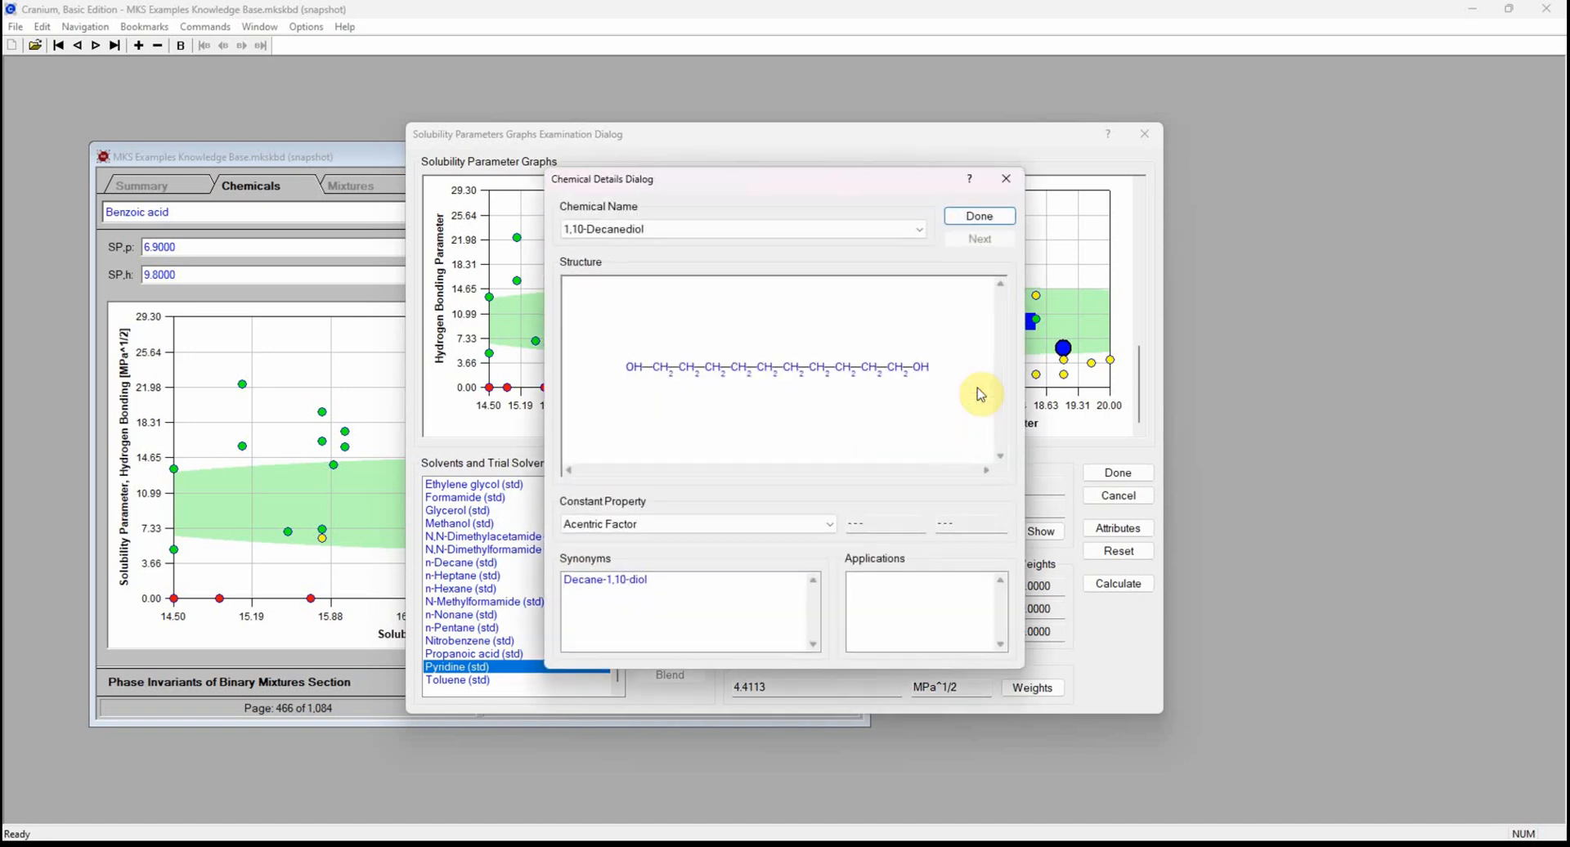
left_click(762, 523)
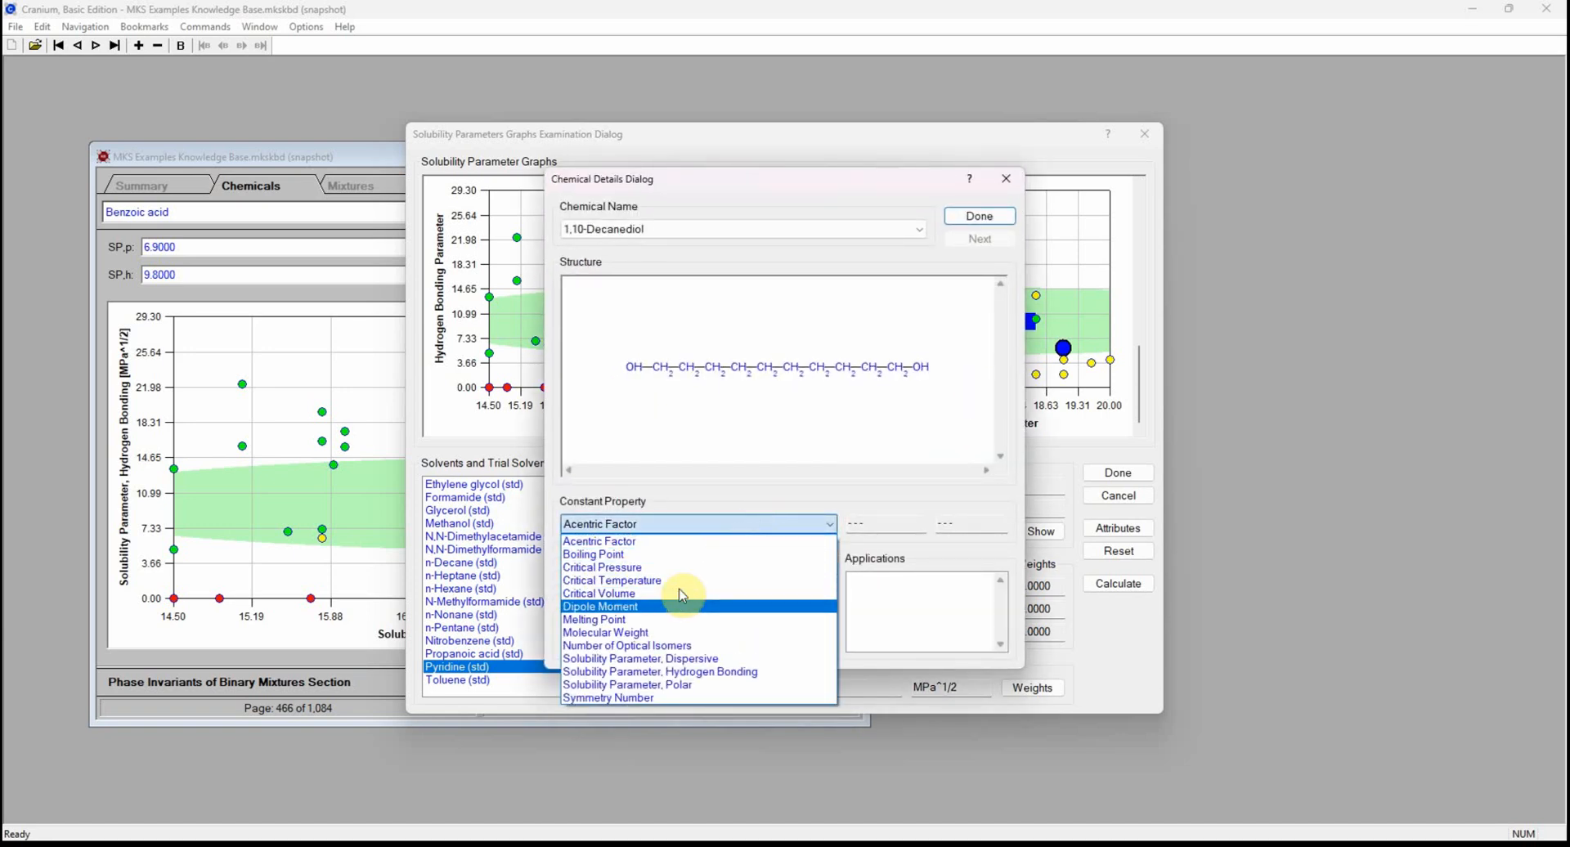
left_click(654, 619)
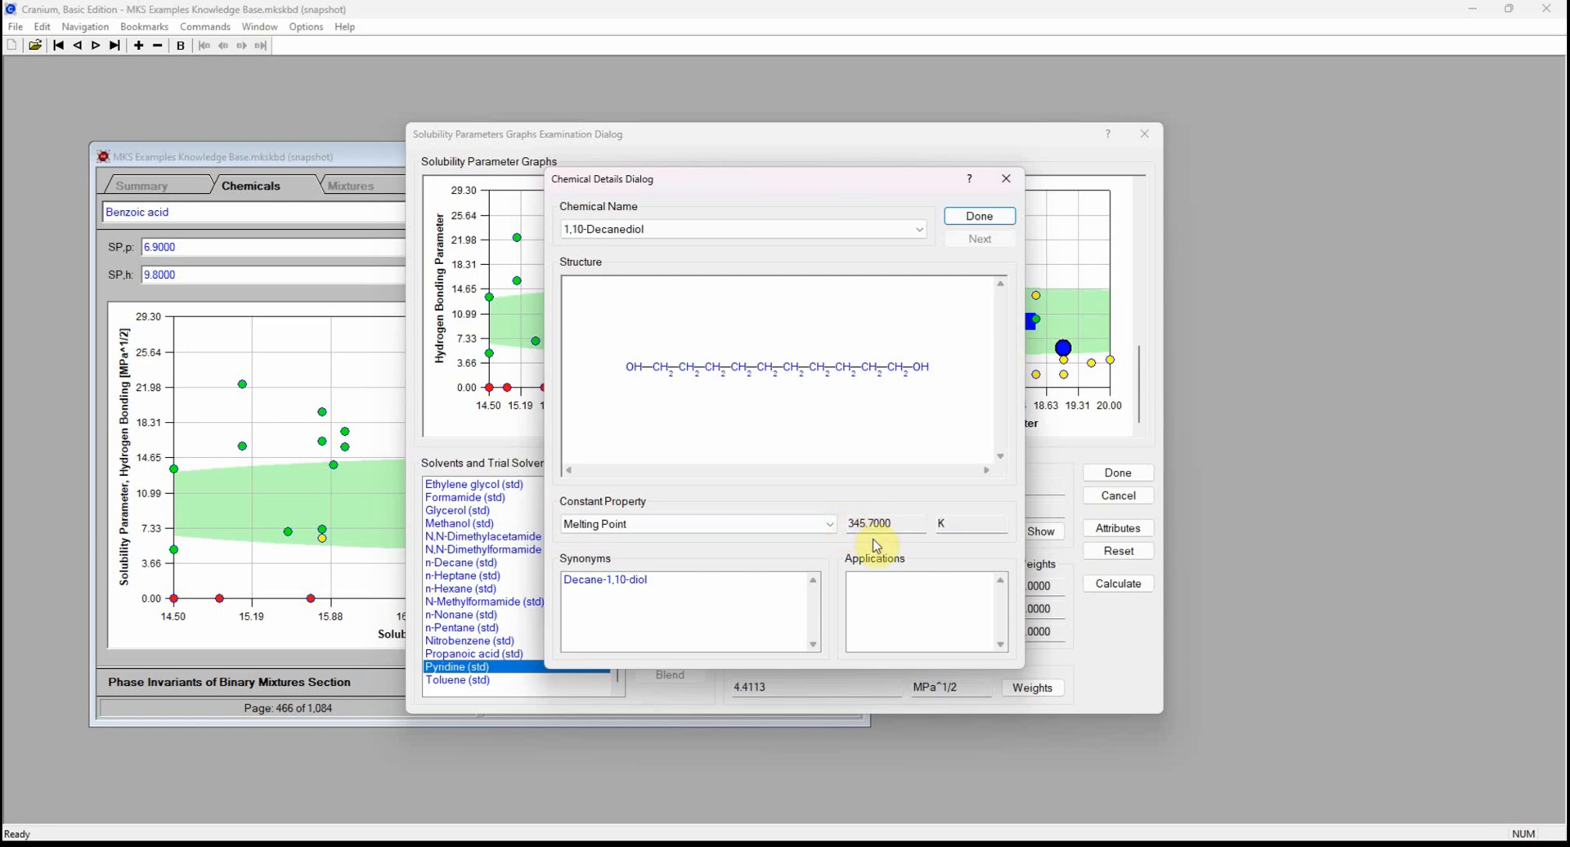
left_click(991, 217)
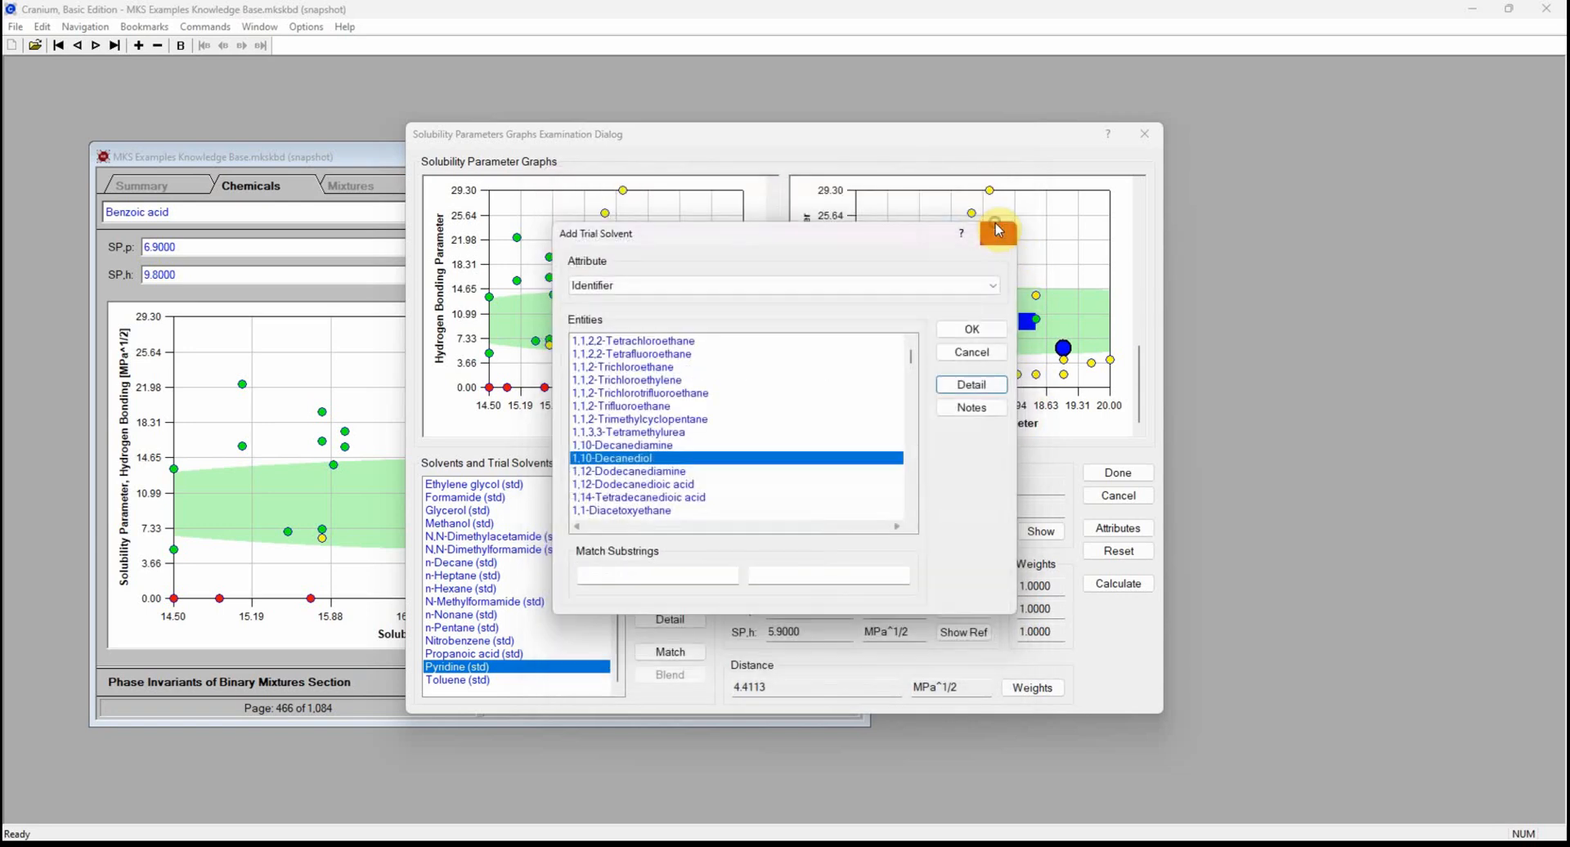
Filter the entities by "methoxy", check 2-Methoxyethanol's details and add it as a trial solvent.
left_click(602, 576)
type("methoxy")
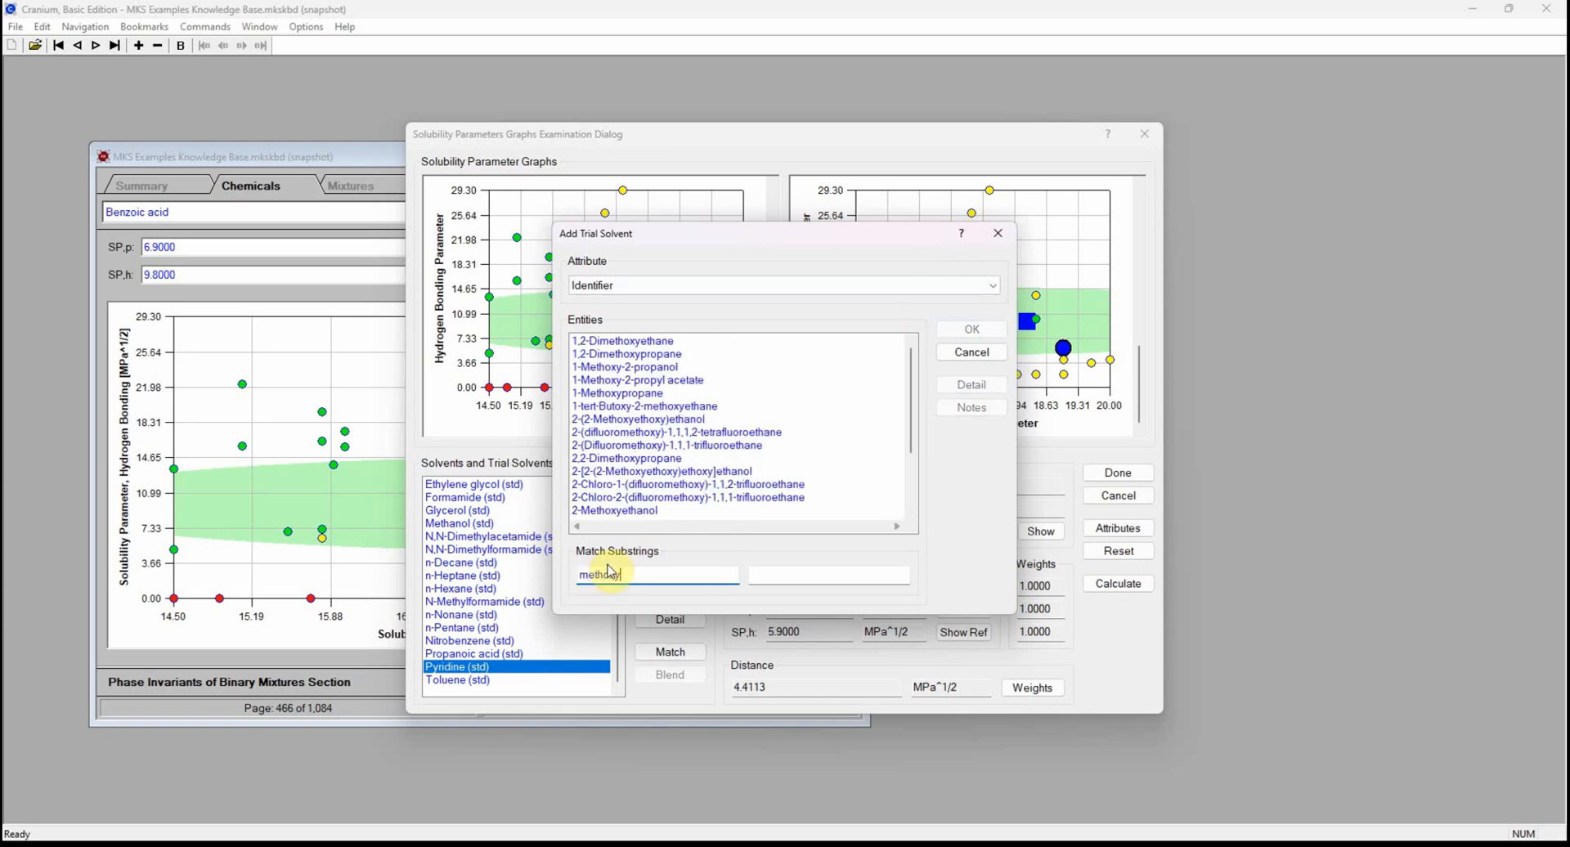
left_click(612, 510)
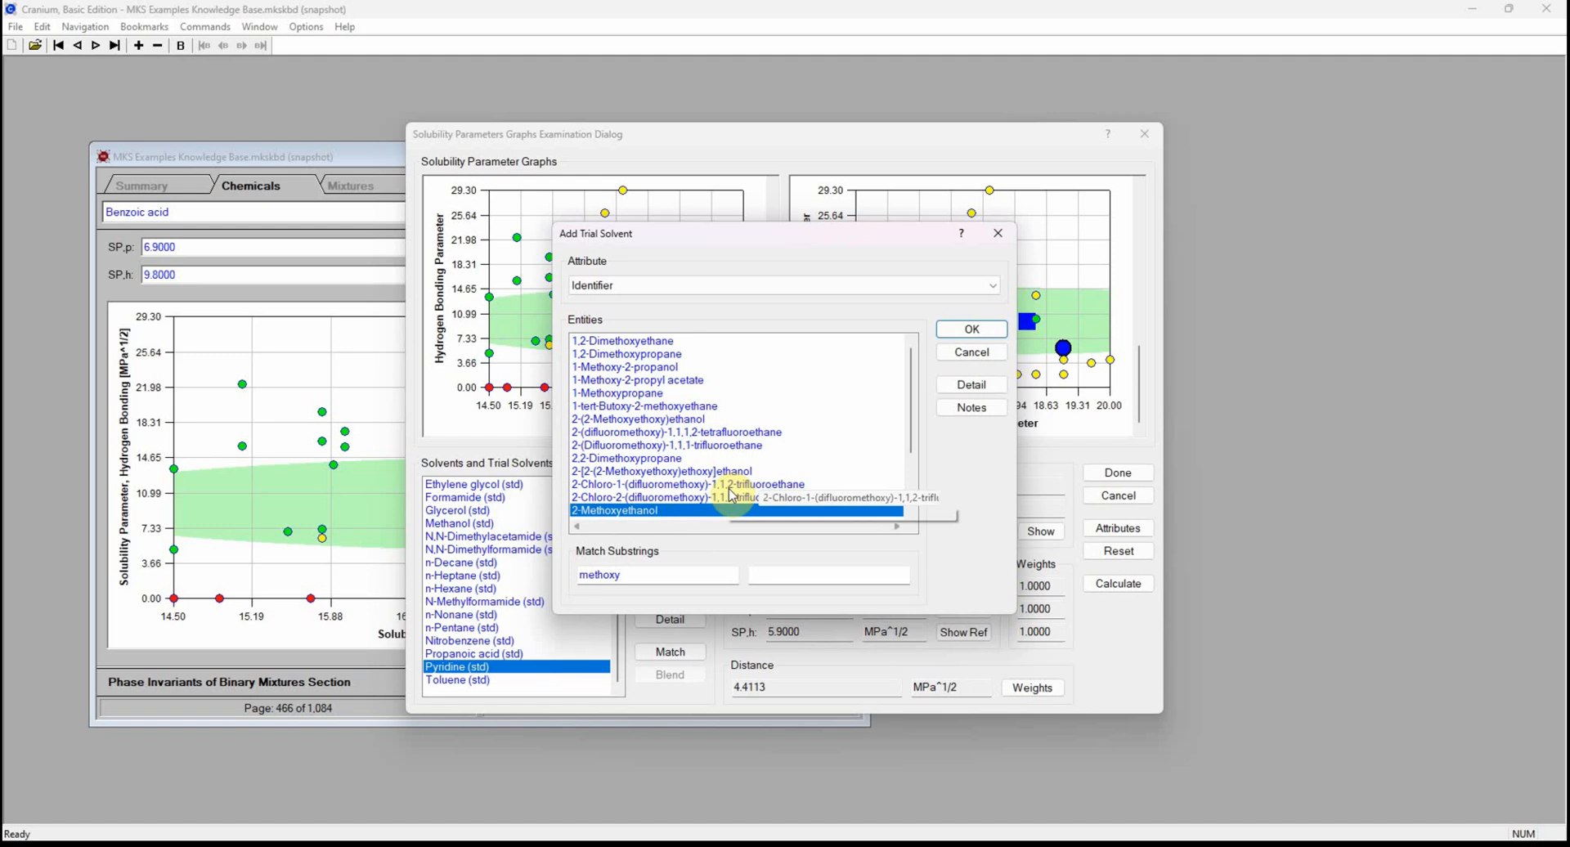
left_click(955, 389)
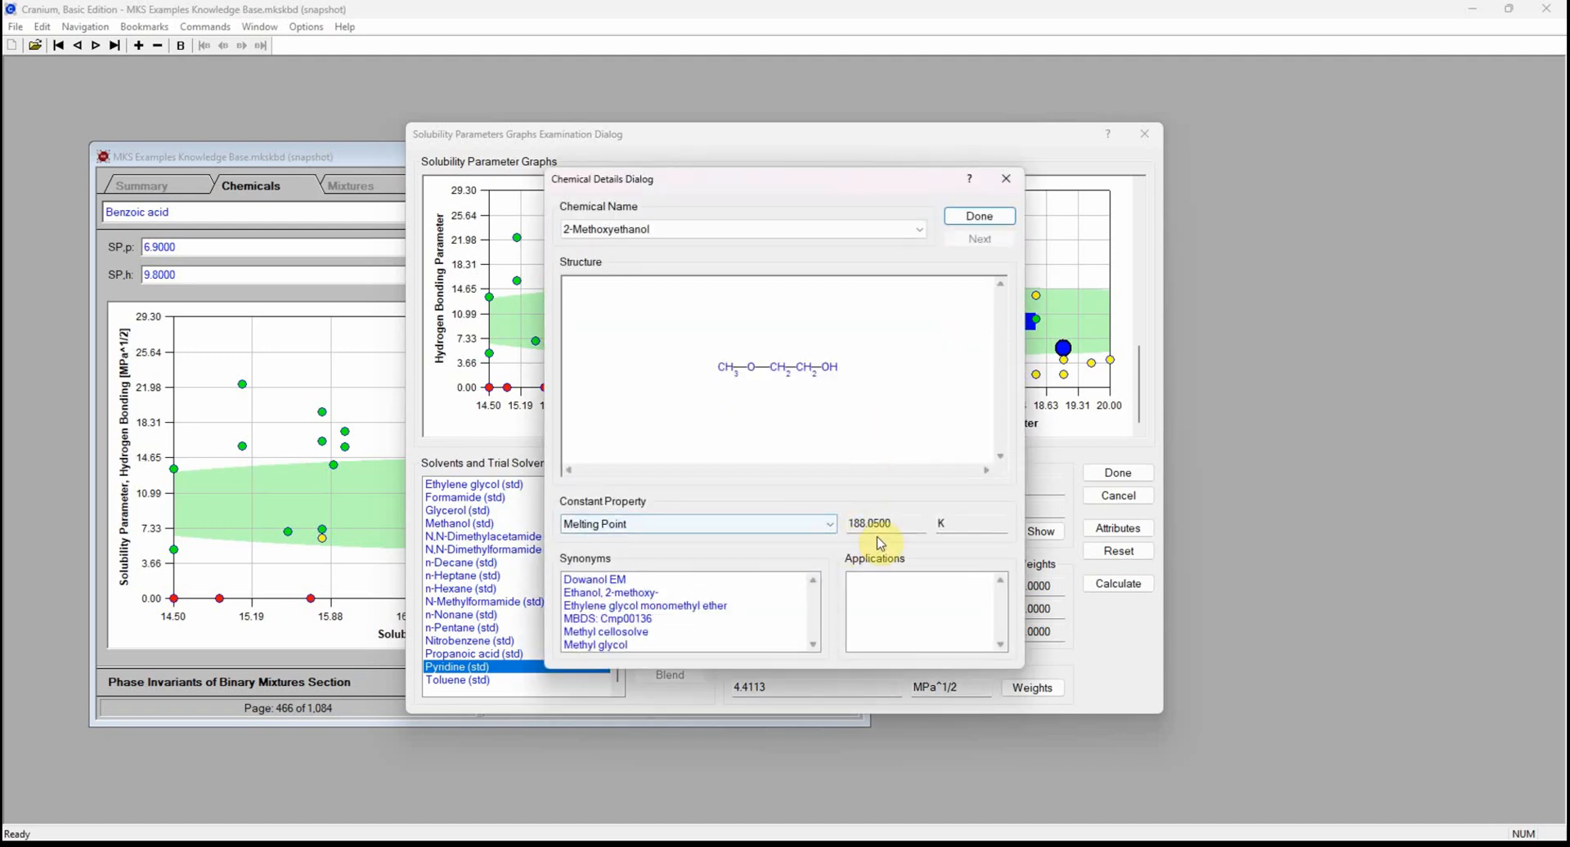
left_click(974, 217)
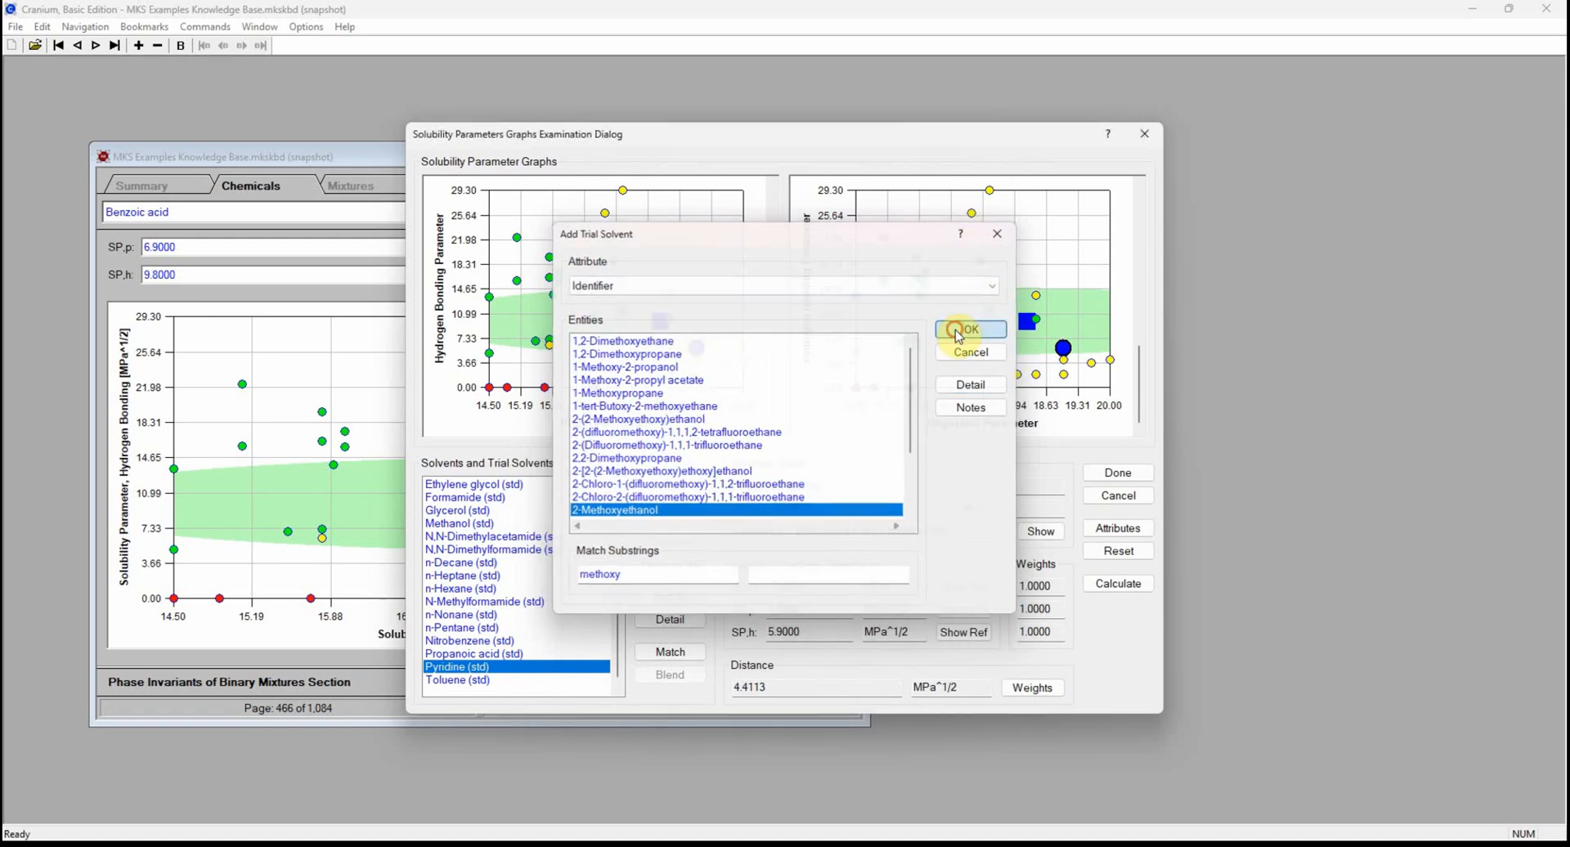
left_click(958, 330)
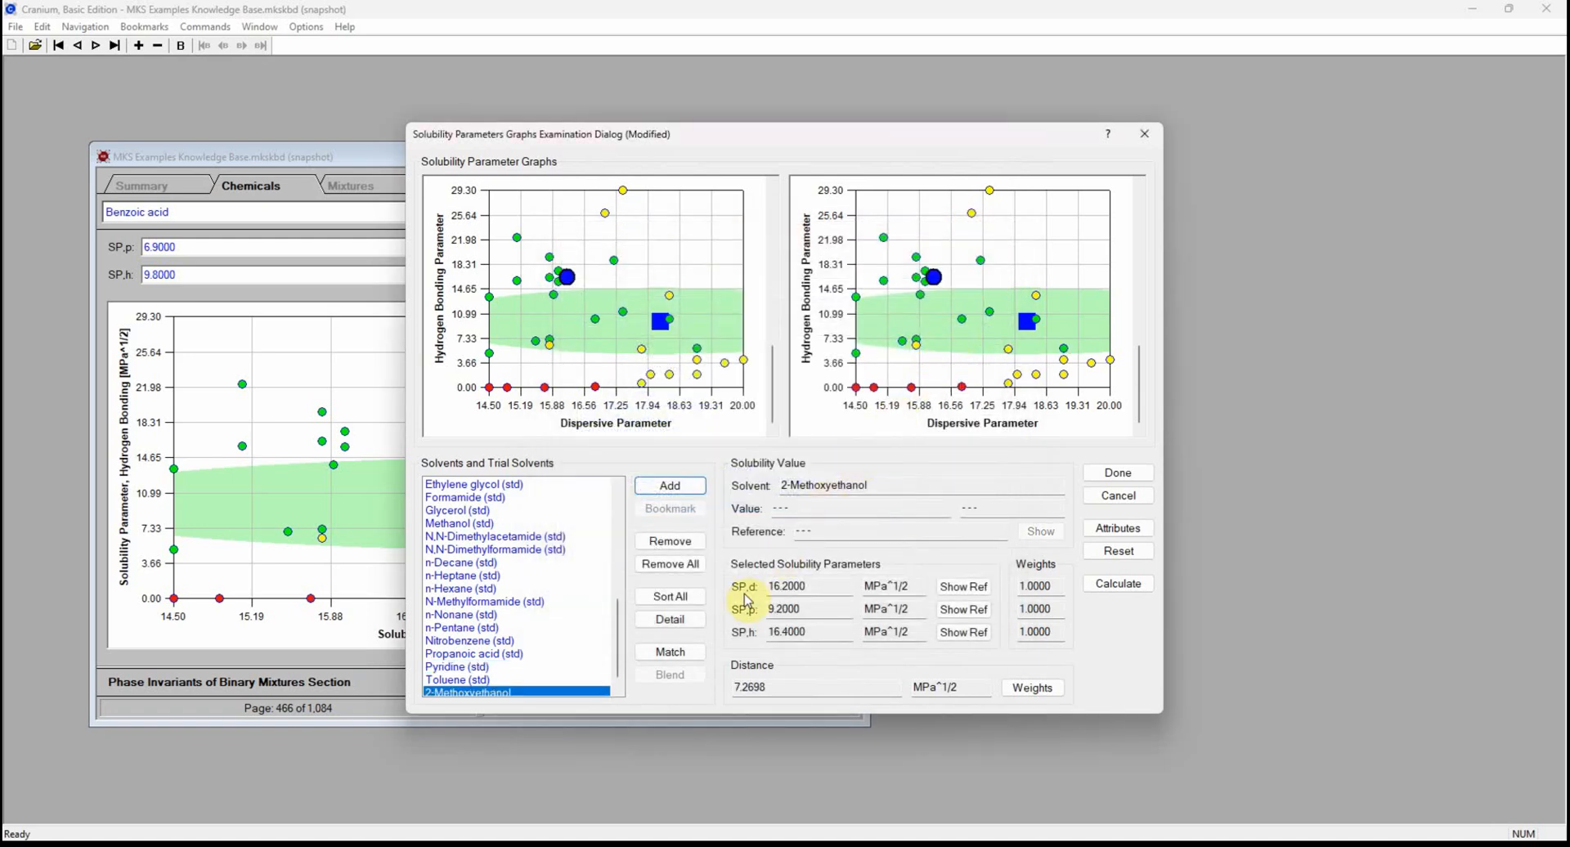
Examine 2-Methoxyethanol's location on the polar parameter graphs, and finish the solvent analysis.
scroll(617, 687, "down", 1)
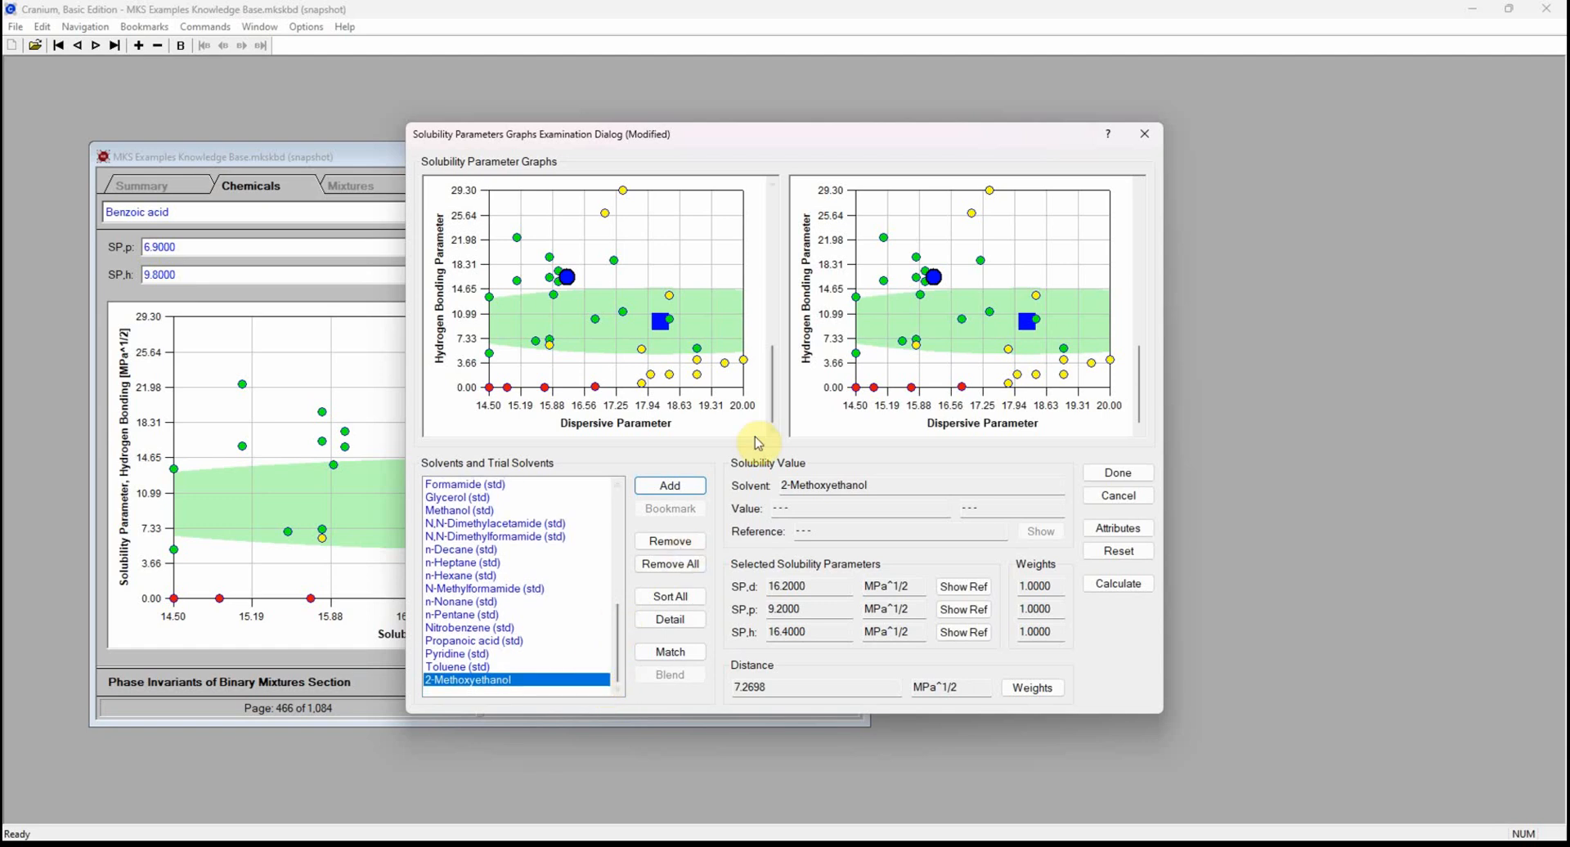
left_click(775, 333)
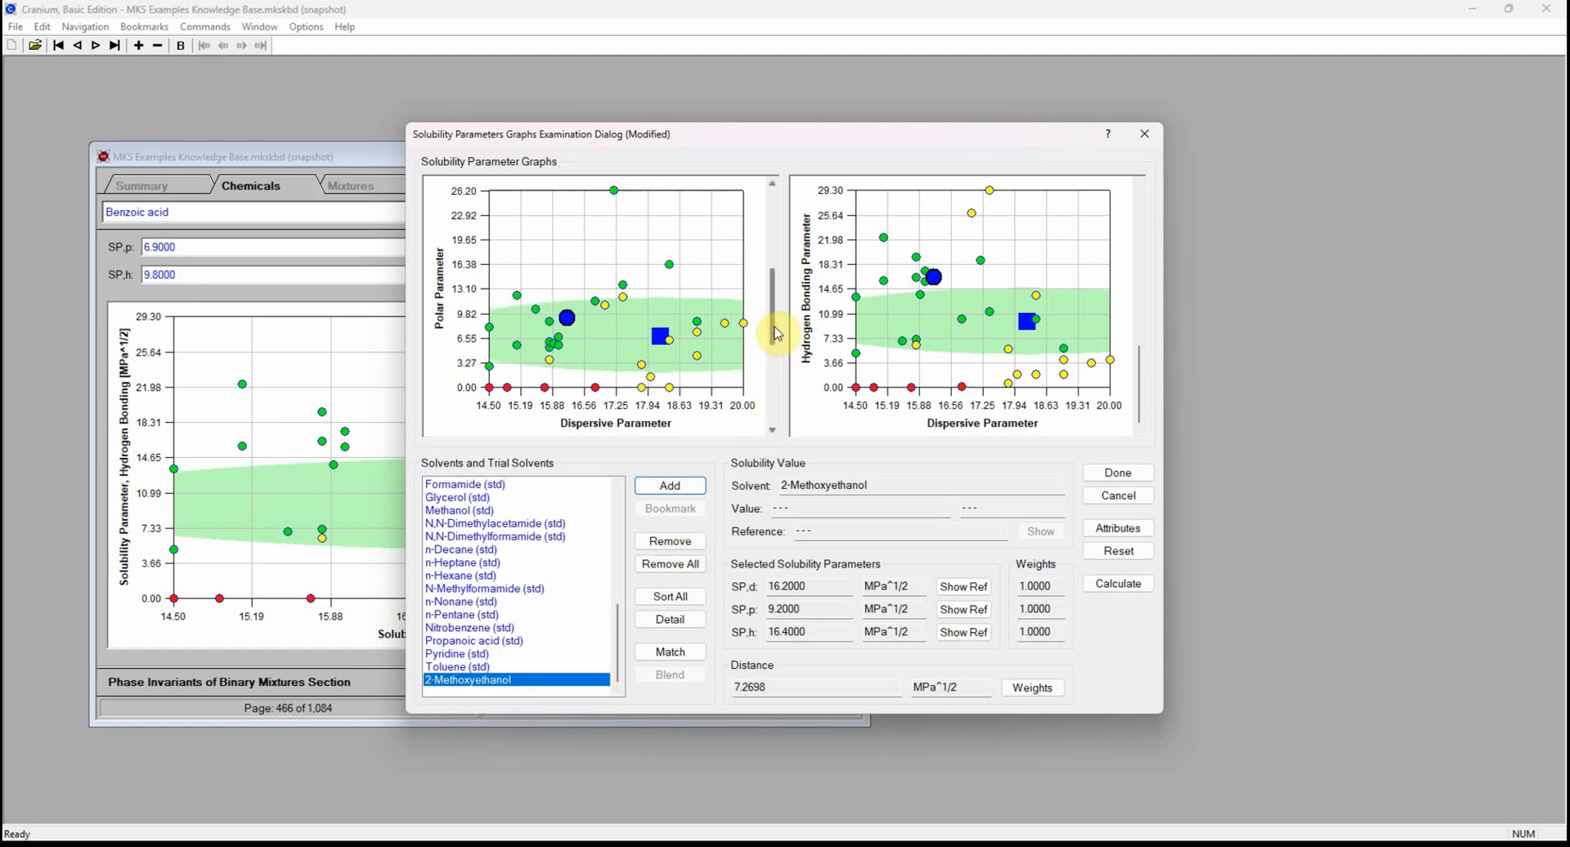
left_click(775, 245)
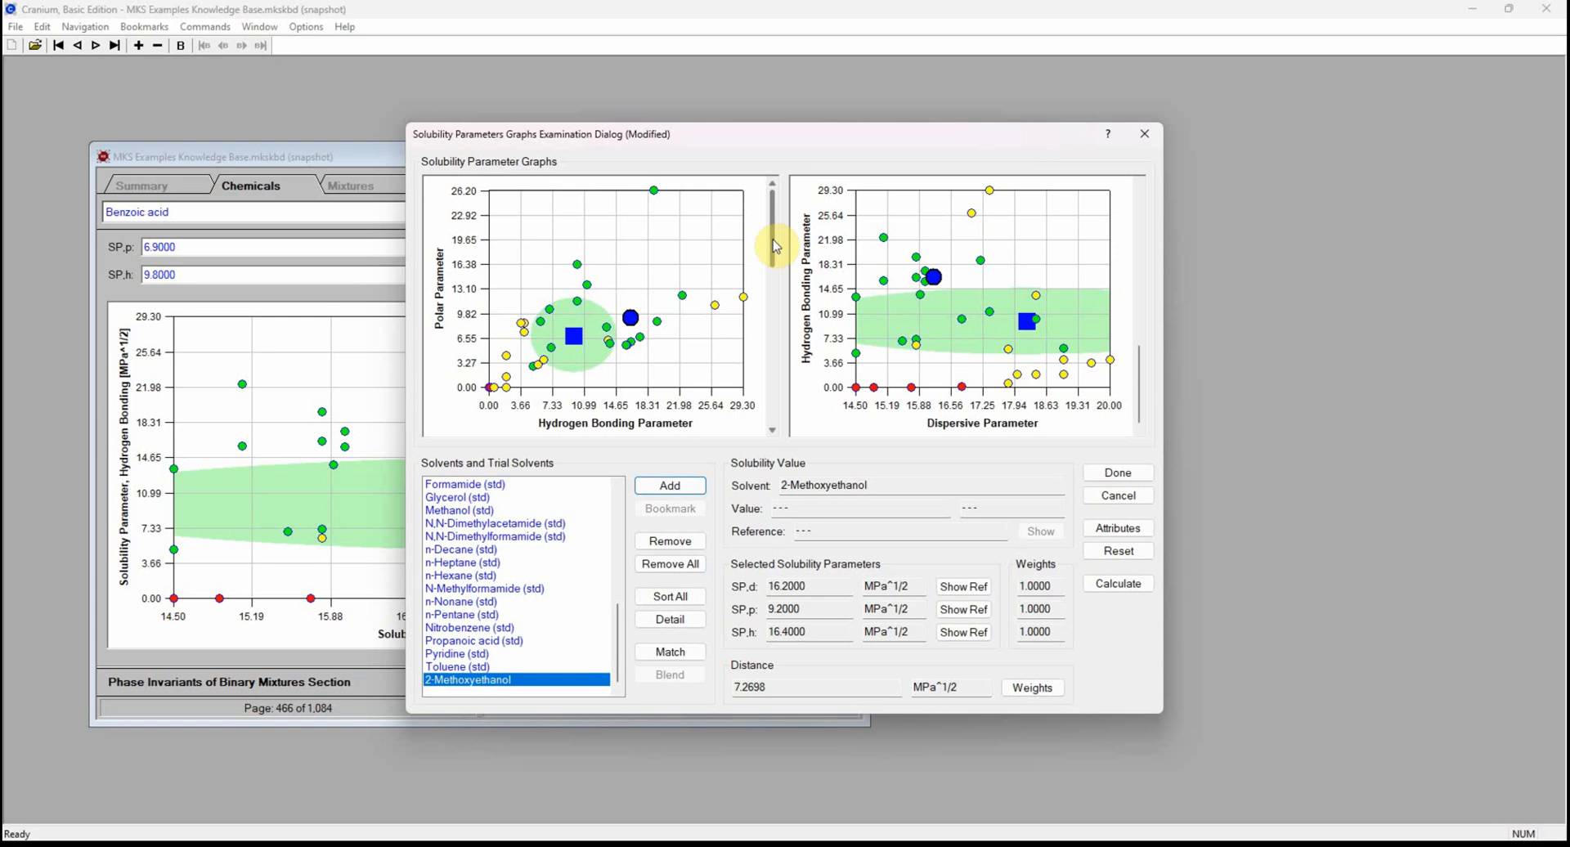
left_click(1117, 477)
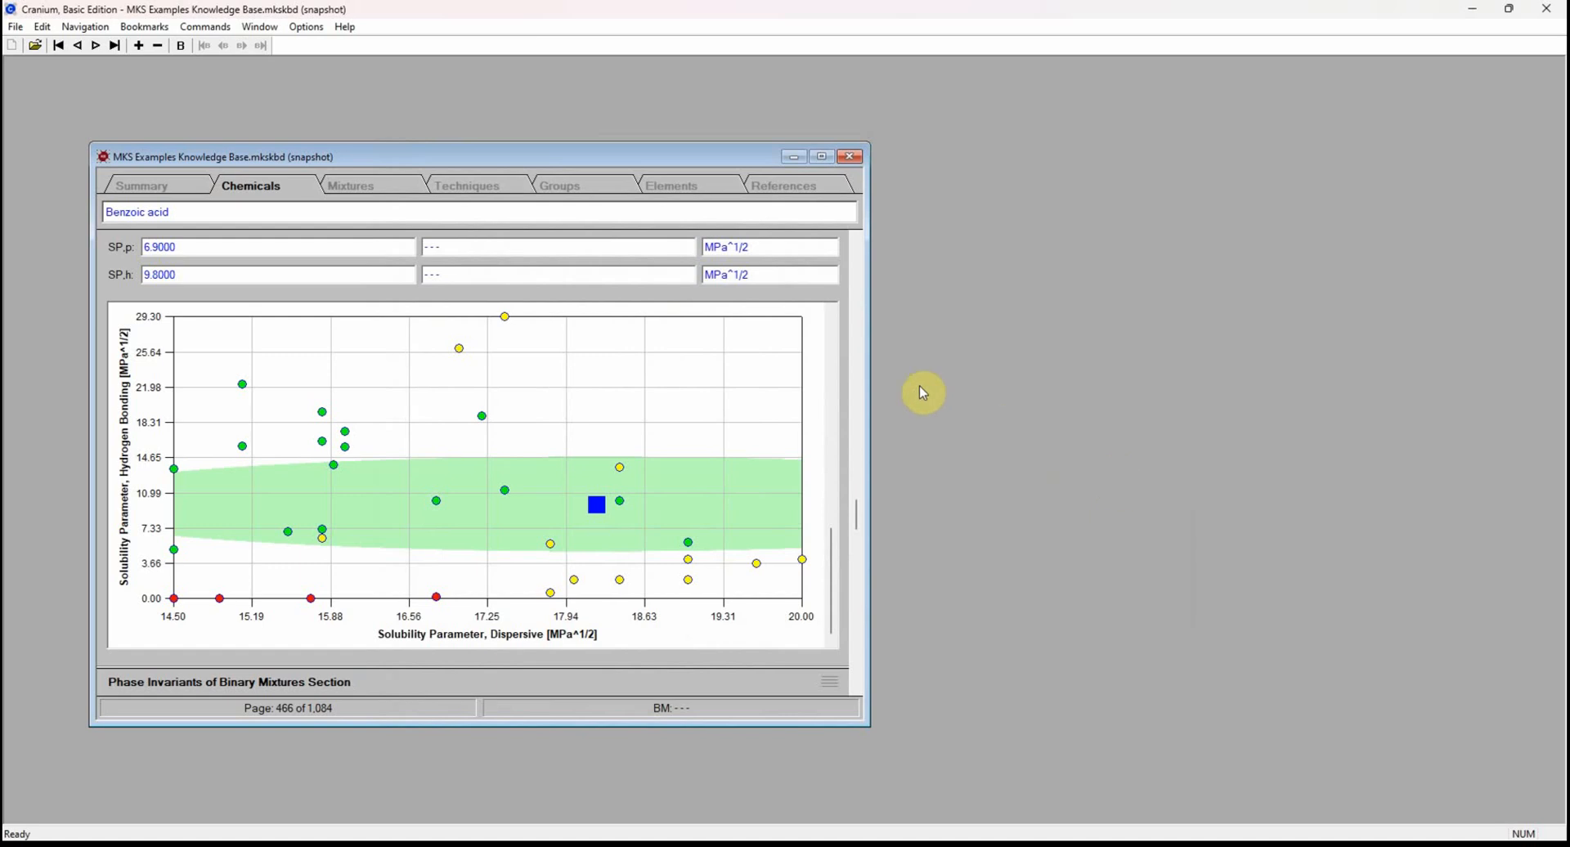
Add a new chemical with the identifier Vanillin, the reference MKS Demo and the current date as comment.
left_click(142, 49)
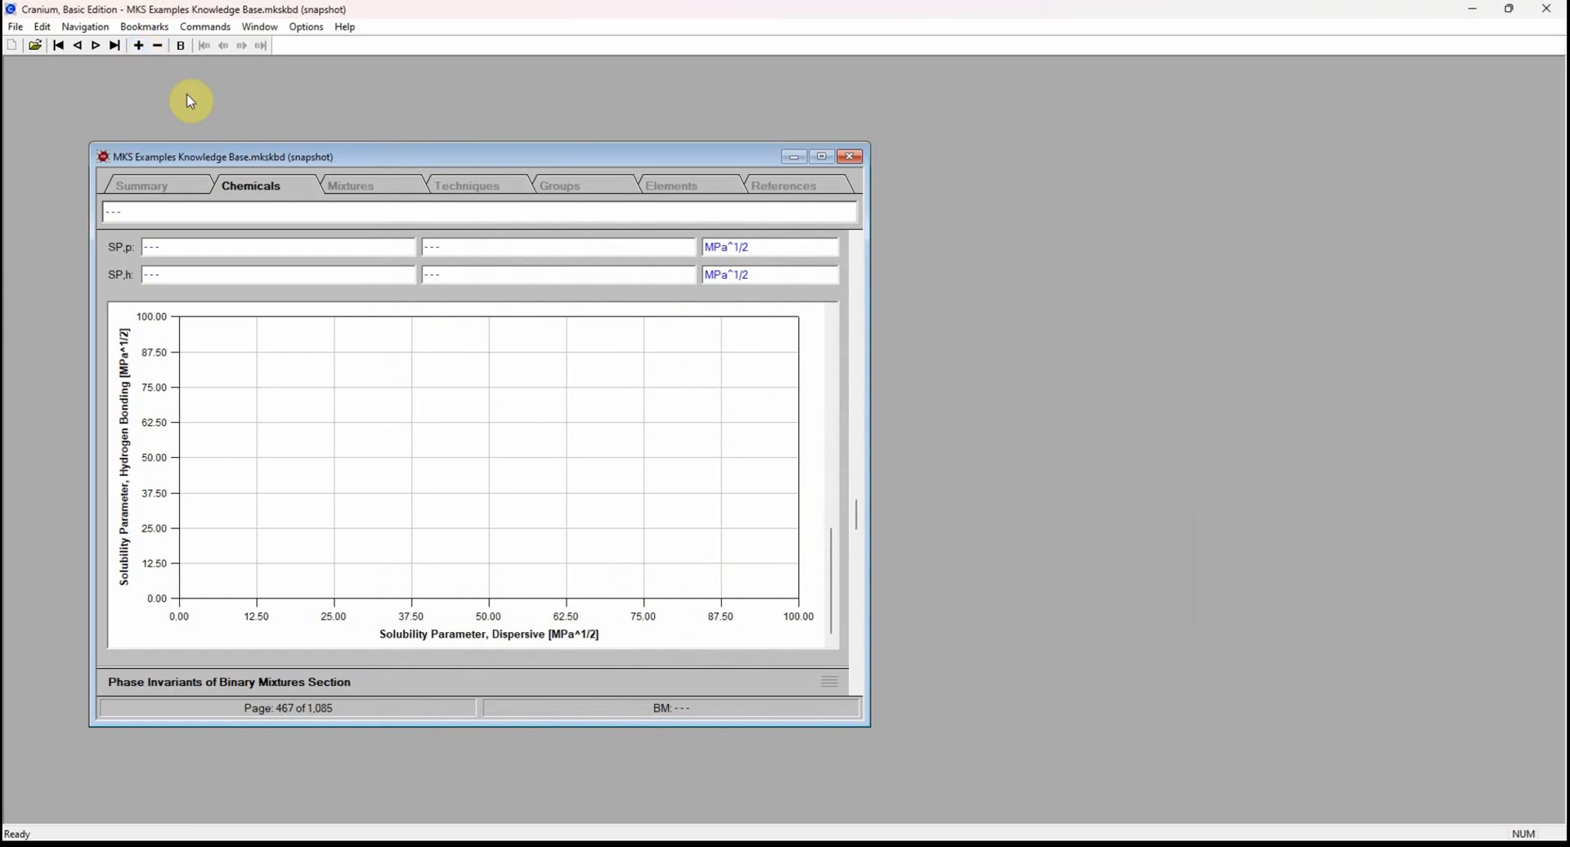
left_click(281, 211)
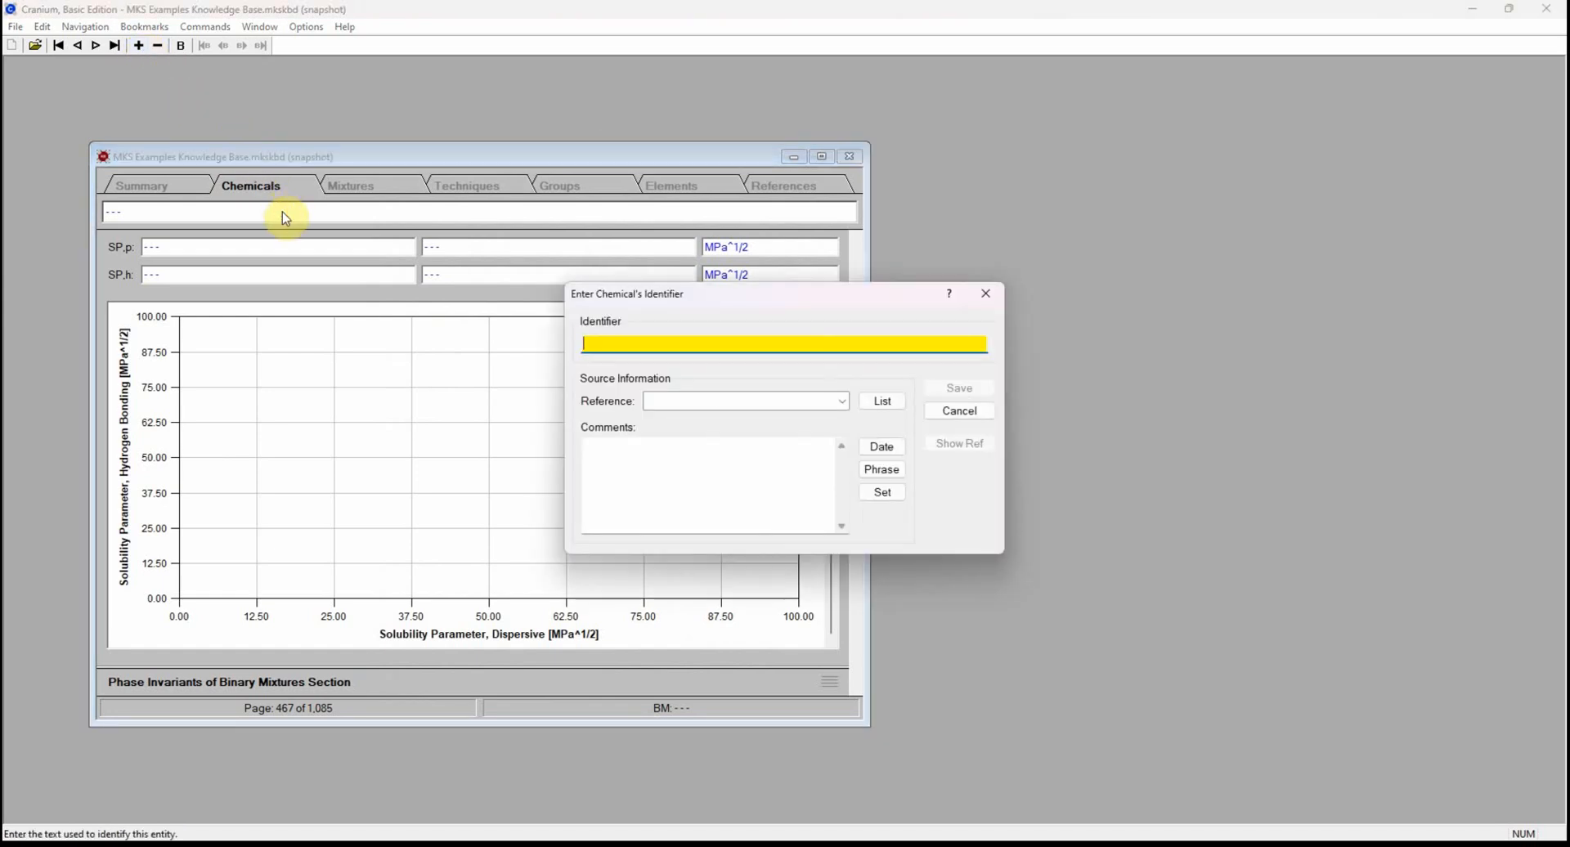
type("Vanillin")
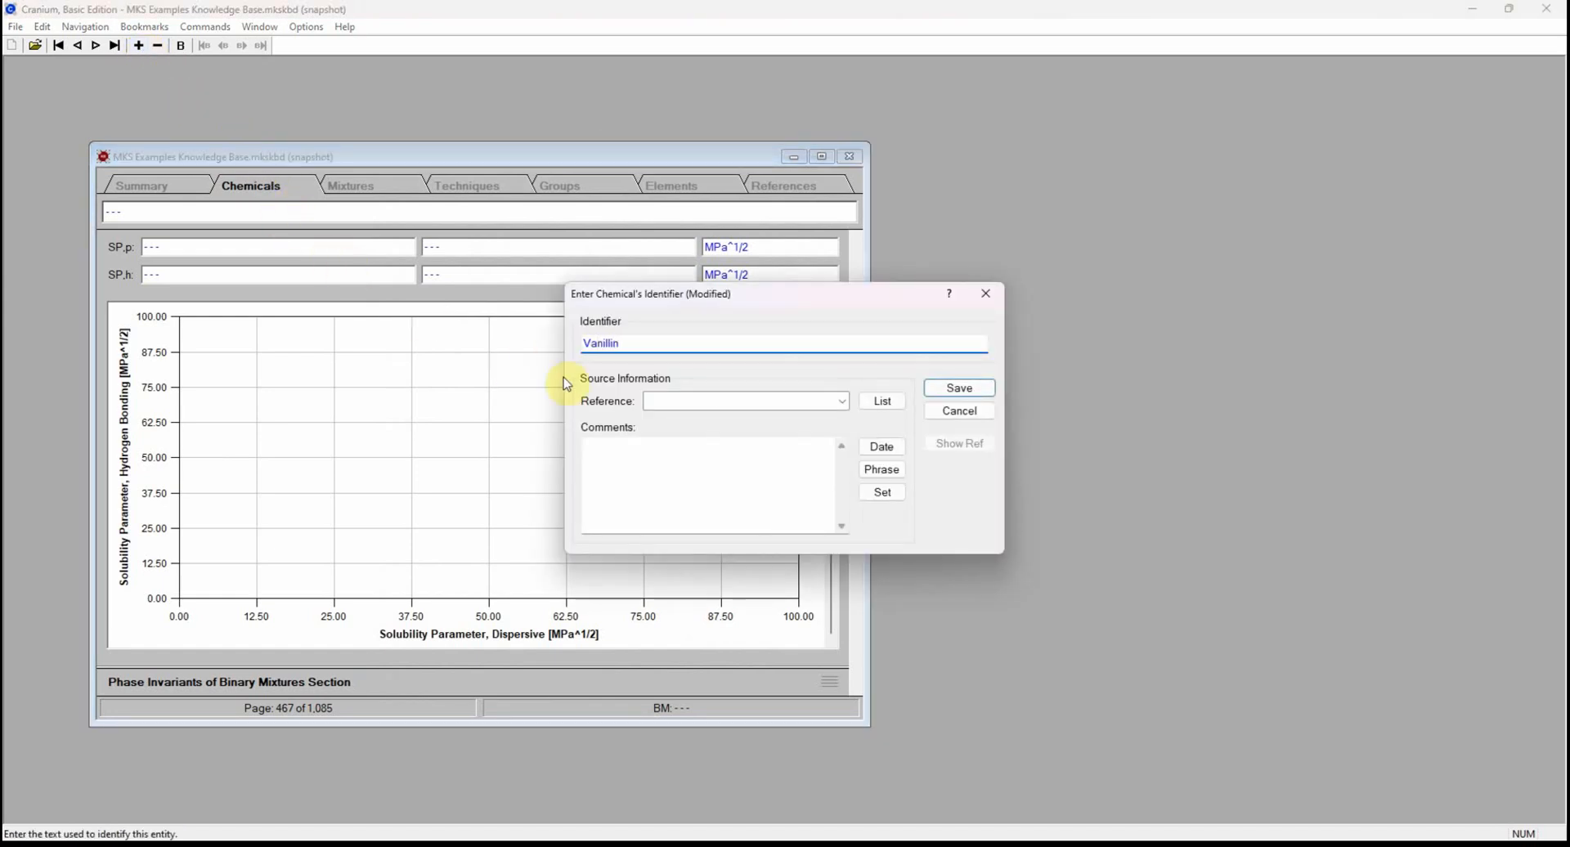
left_click(665, 402)
type("MKS D")
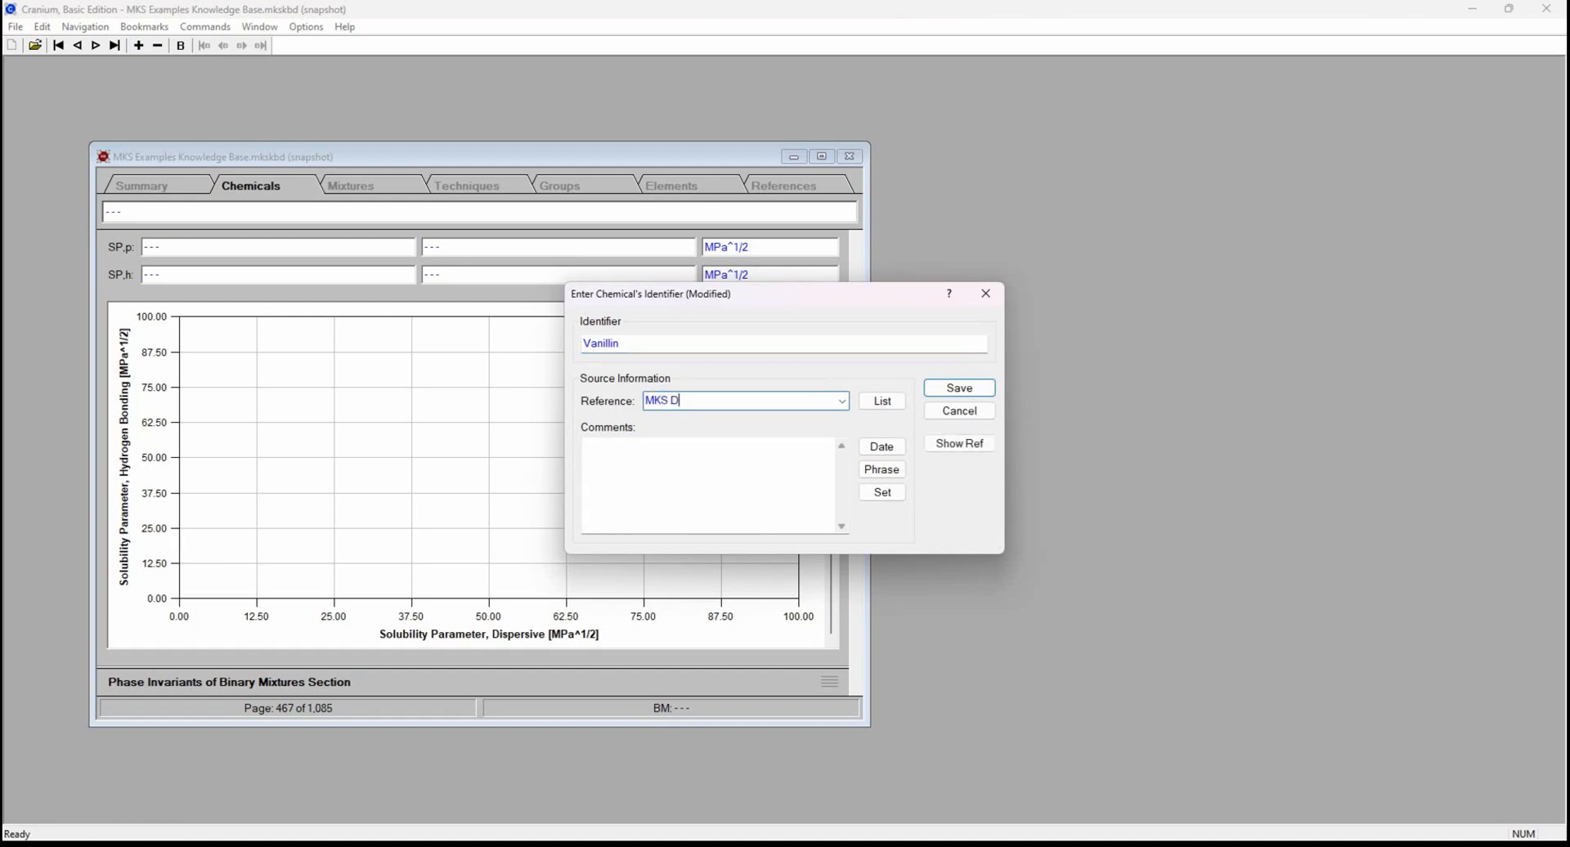
type("emo")
left_click(875, 445)
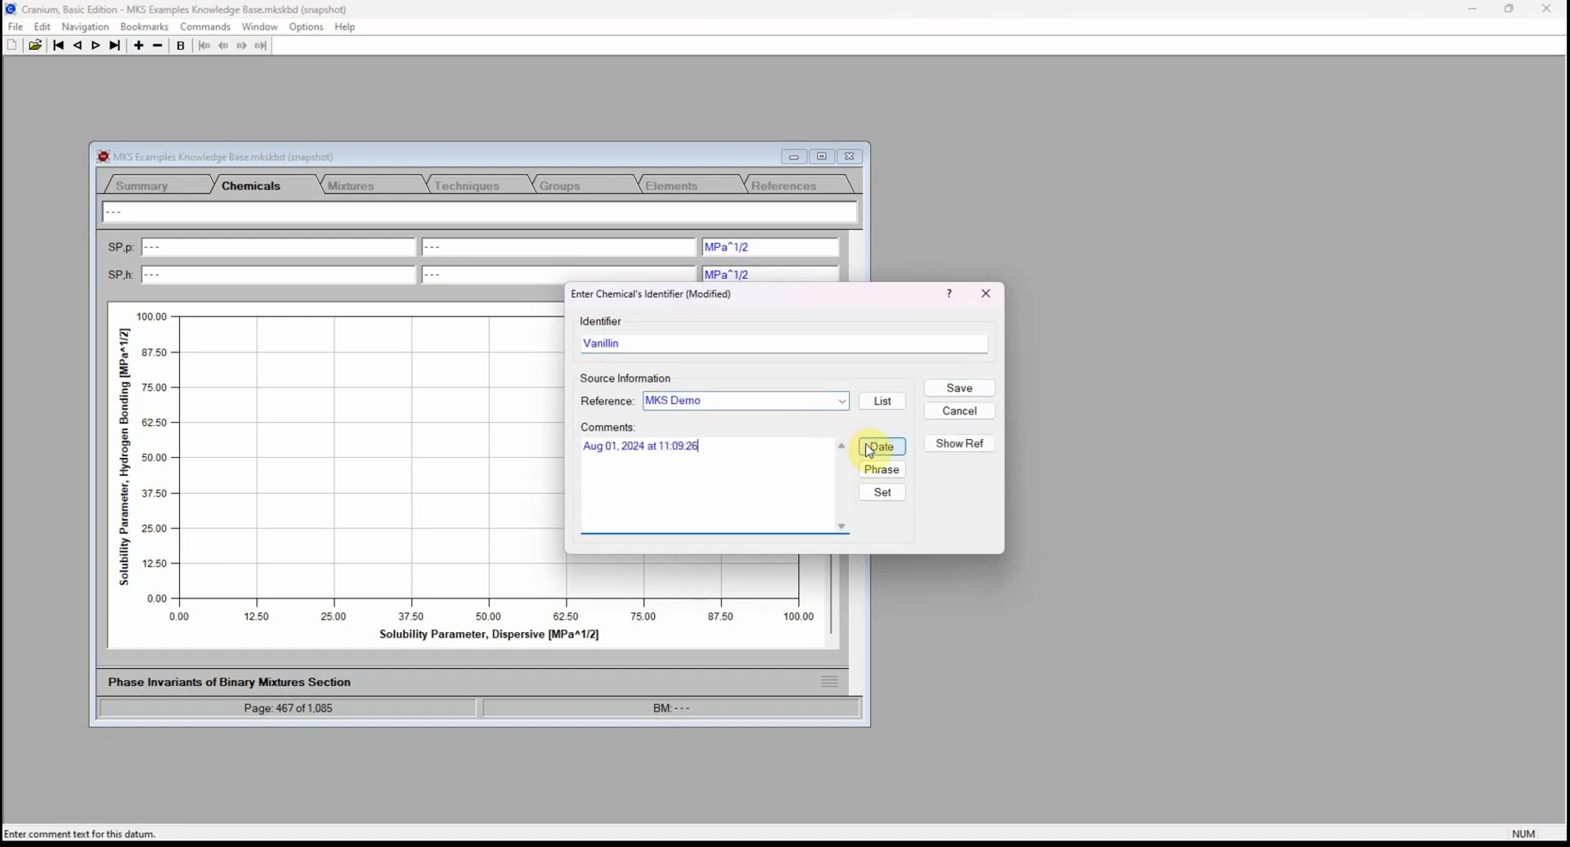
left_click(948, 390)
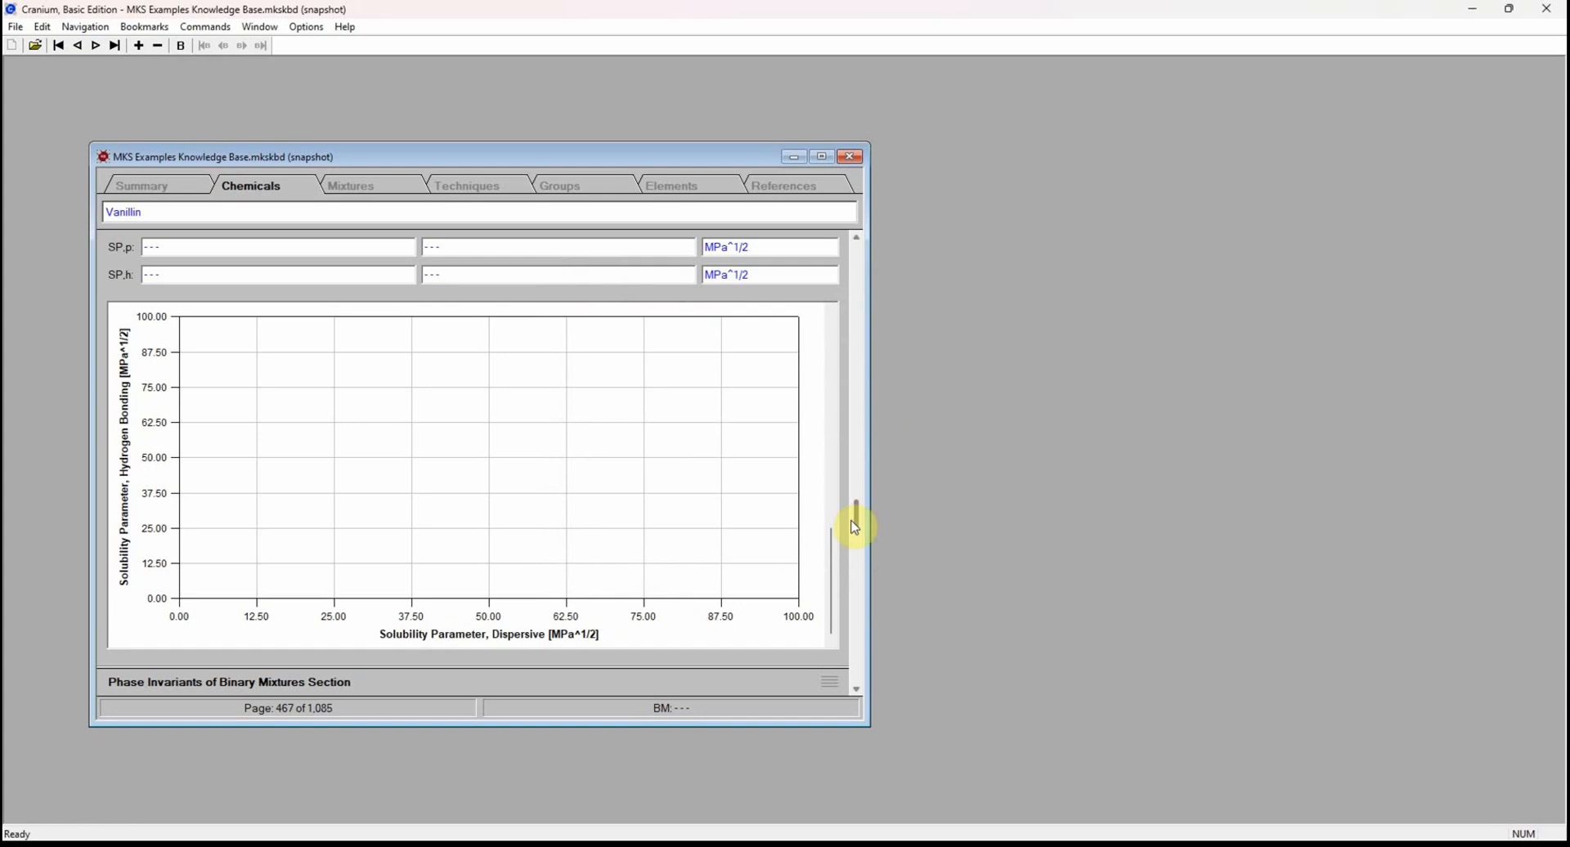
Open Vanillin's chemical structure for entry, insert a standard benzene ring and move it near the middle of the drawing area.
left_click_drag(856, 526, 889, 296)
double_click(537, 408)
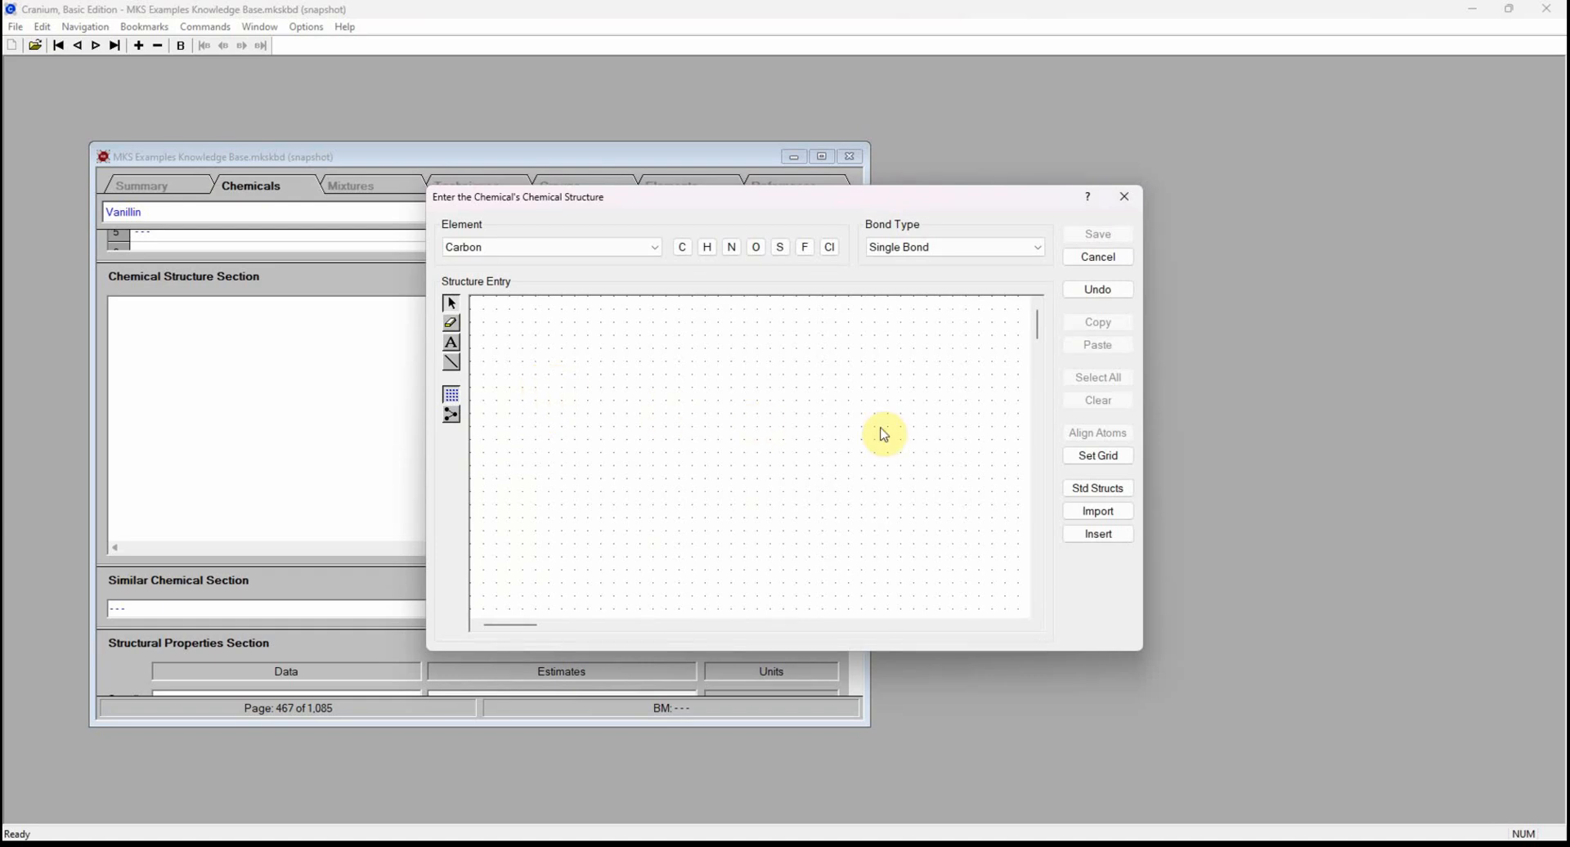
left_click(1078, 489)
left_click(630, 409)
left_click(862, 463)
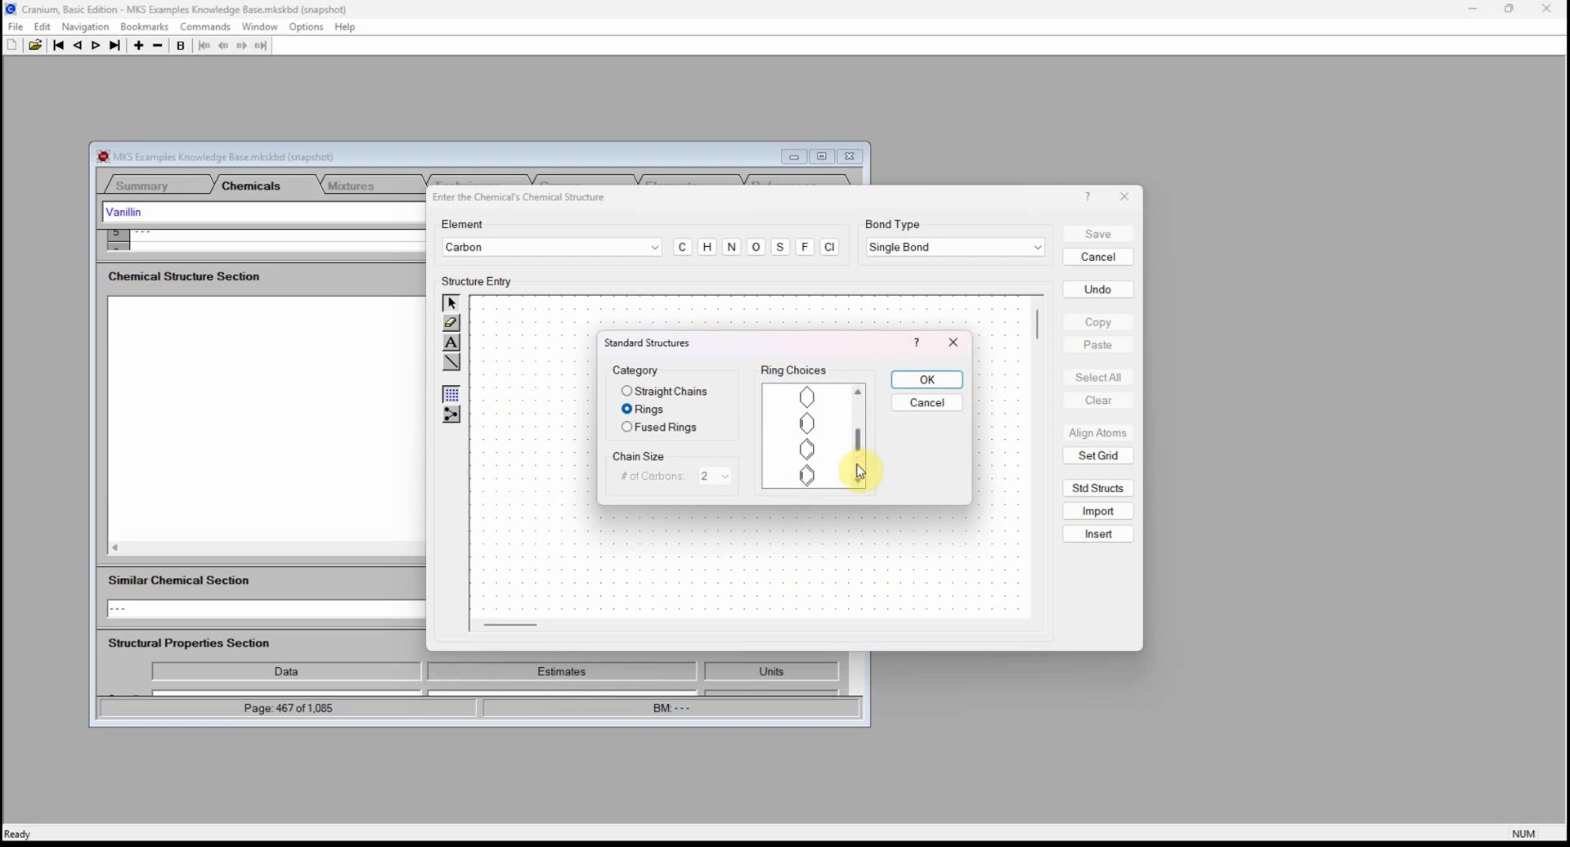
left_click(818, 454)
left_click(923, 379)
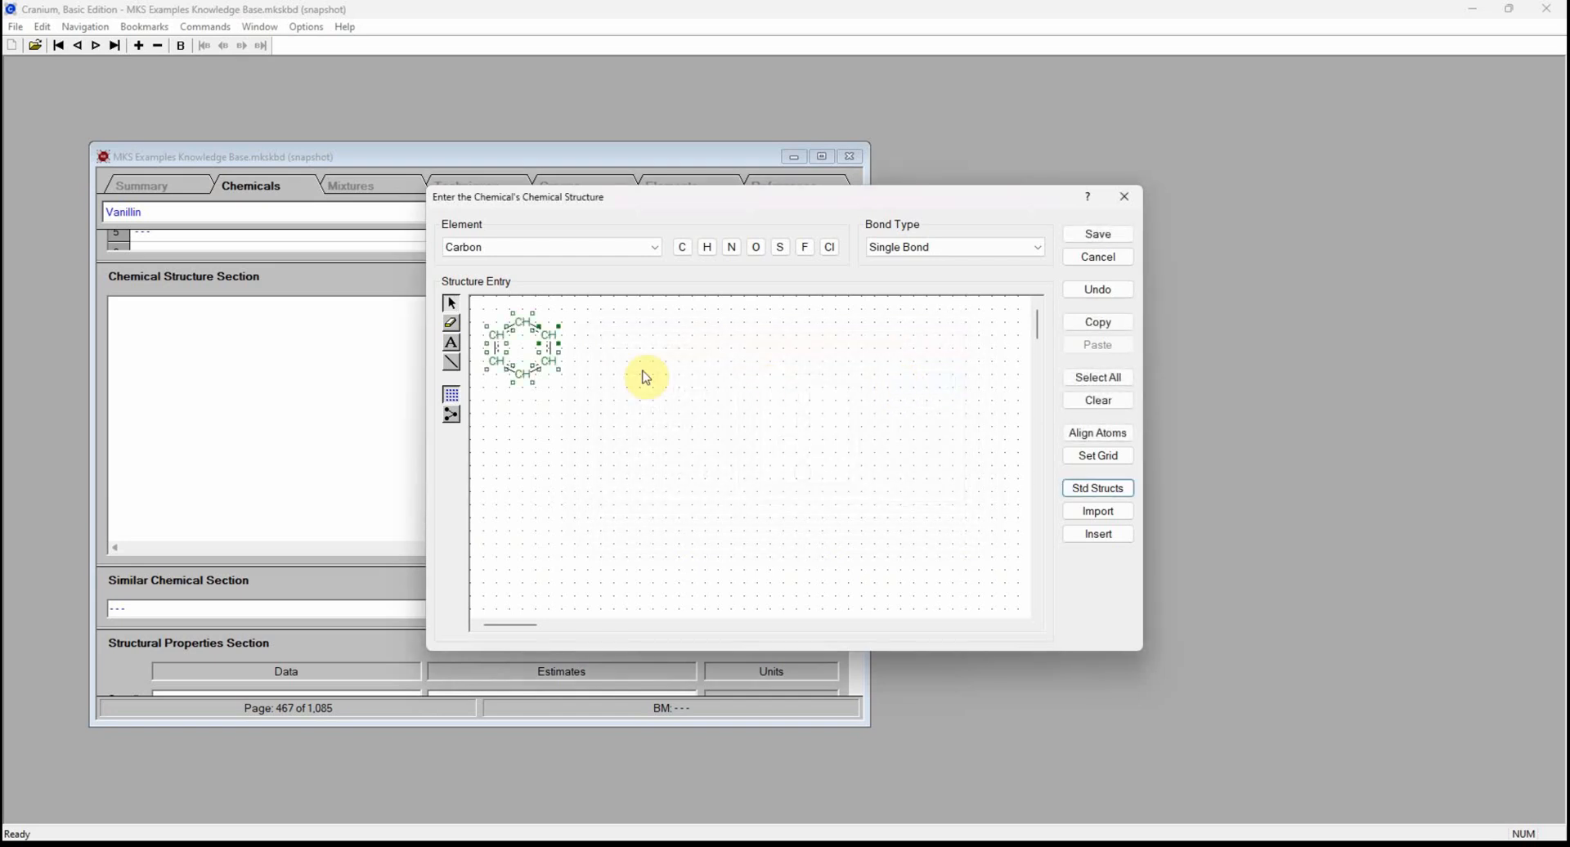
left_click_drag(543, 340, 691, 394)
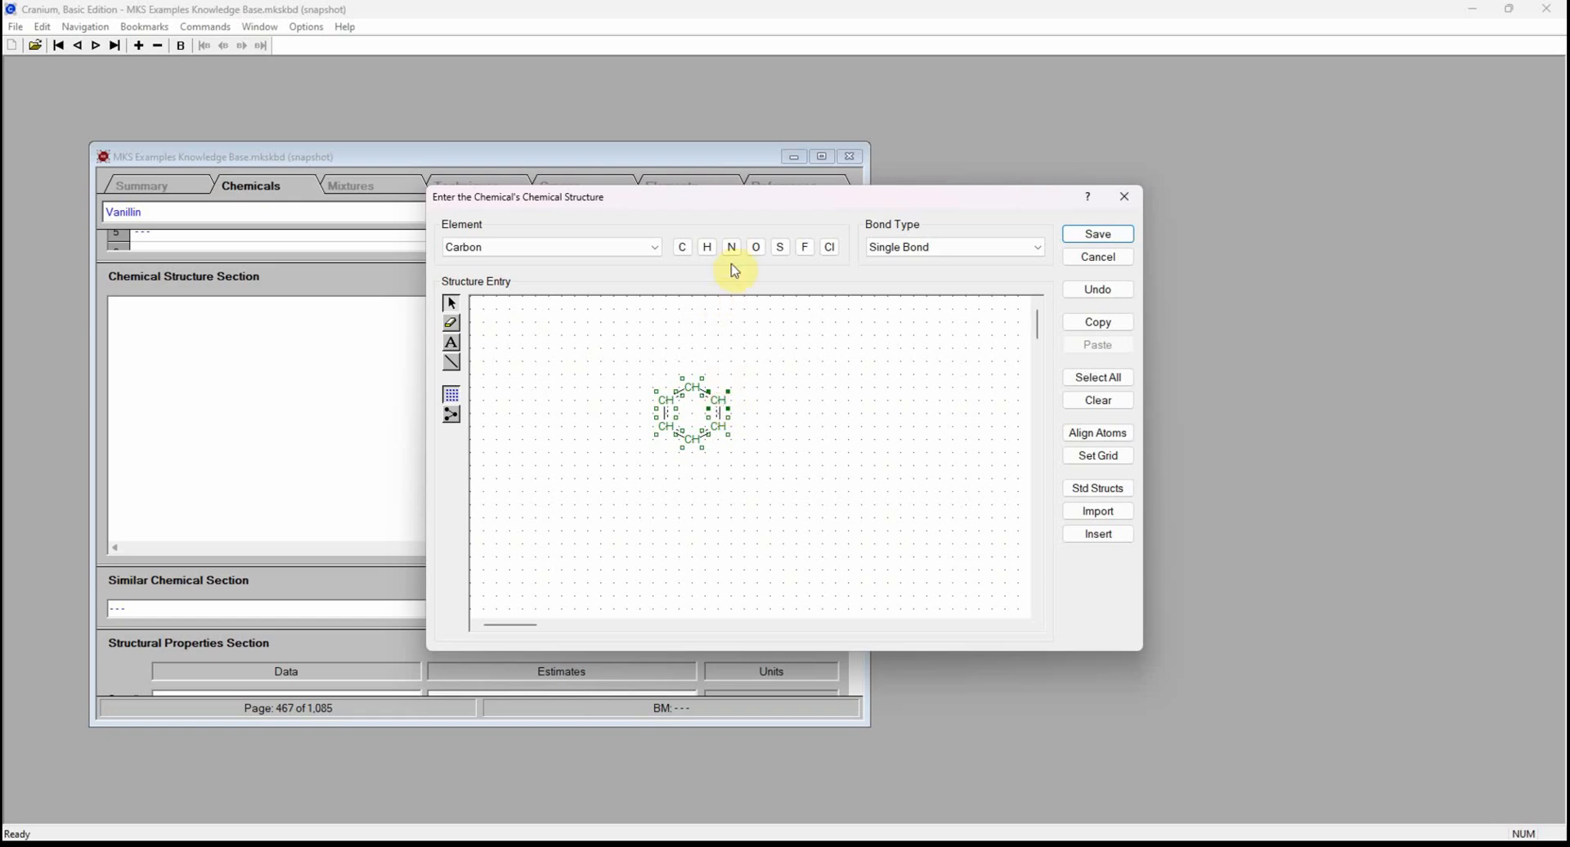
Place the substituent atoms around the benzene ring: hydroxyl oxygen, methoxy oxygen and carbon, and aldehyde carbon, hydrogen and oxygen.
left_click(756, 247)
left_click(643, 443)
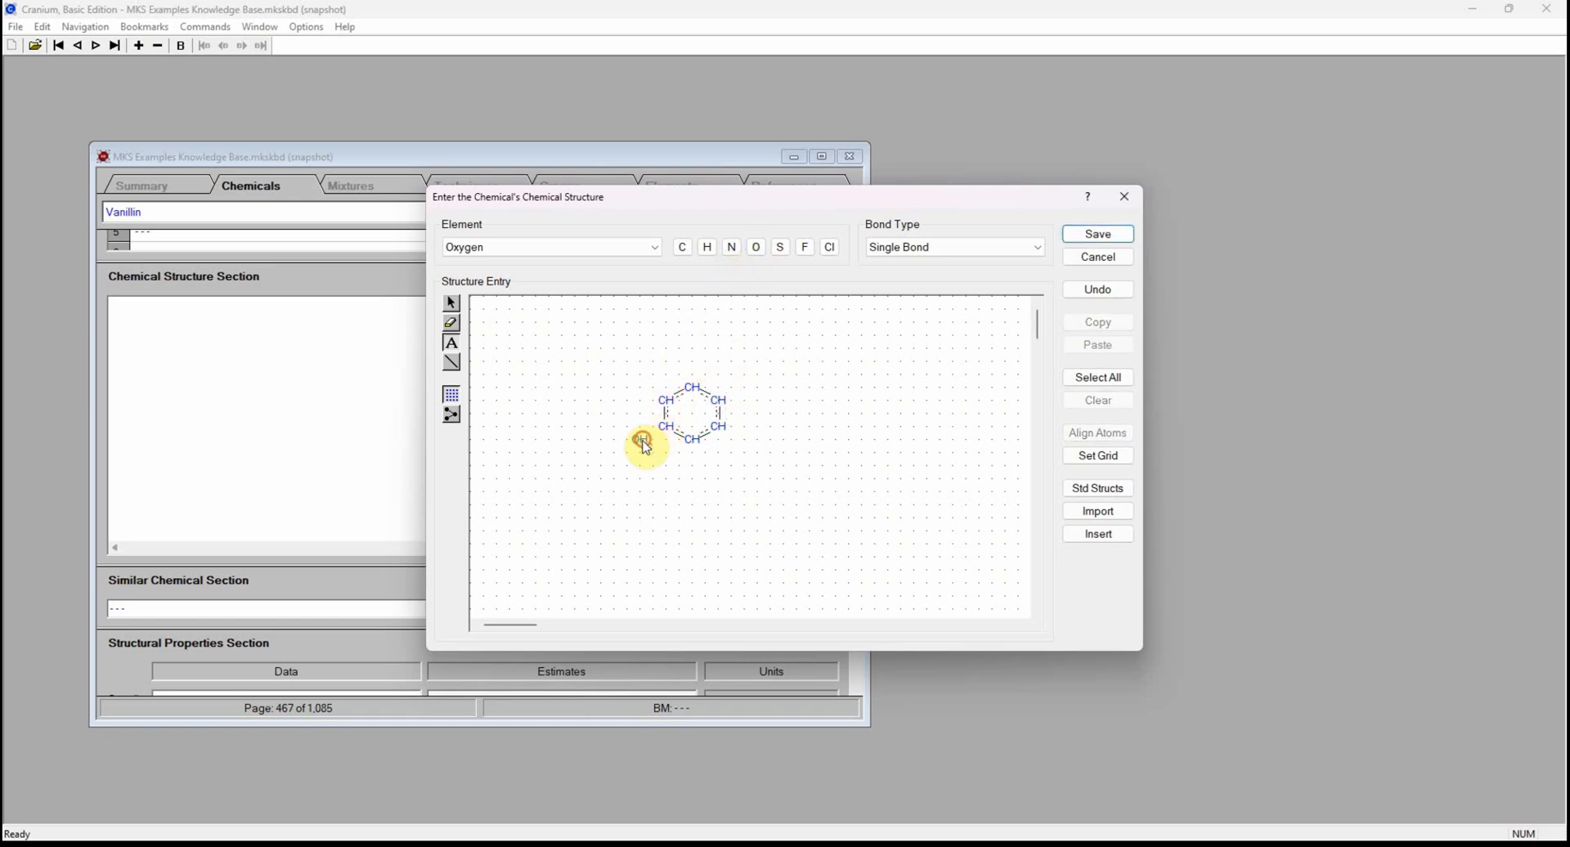
left_click(694, 468)
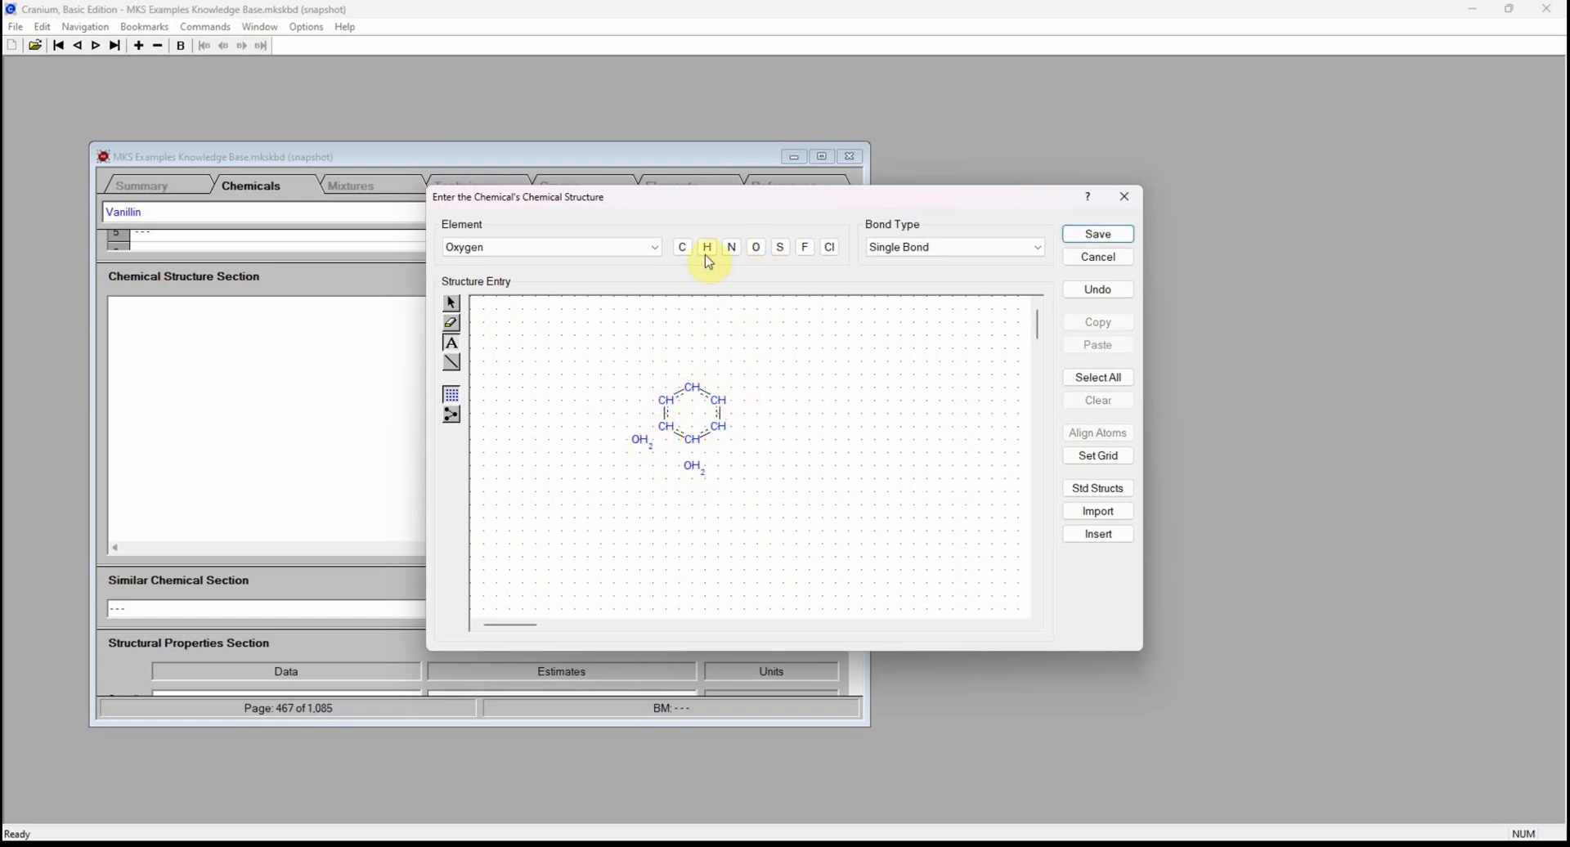
left_click(682, 247)
left_click(720, 481)
left_click(760, 401)
left_click(708, 247)
left_click(769, 399)
left_click(756, 247)
left_click(745, 362)
Connect the hydroxyl oxygen, the methoxy group, and the aldehyde carbon with its hydrogen to the ring using single bonds.
left_click(452, 362)
left_click(637, 442)
left_click(665, 428)
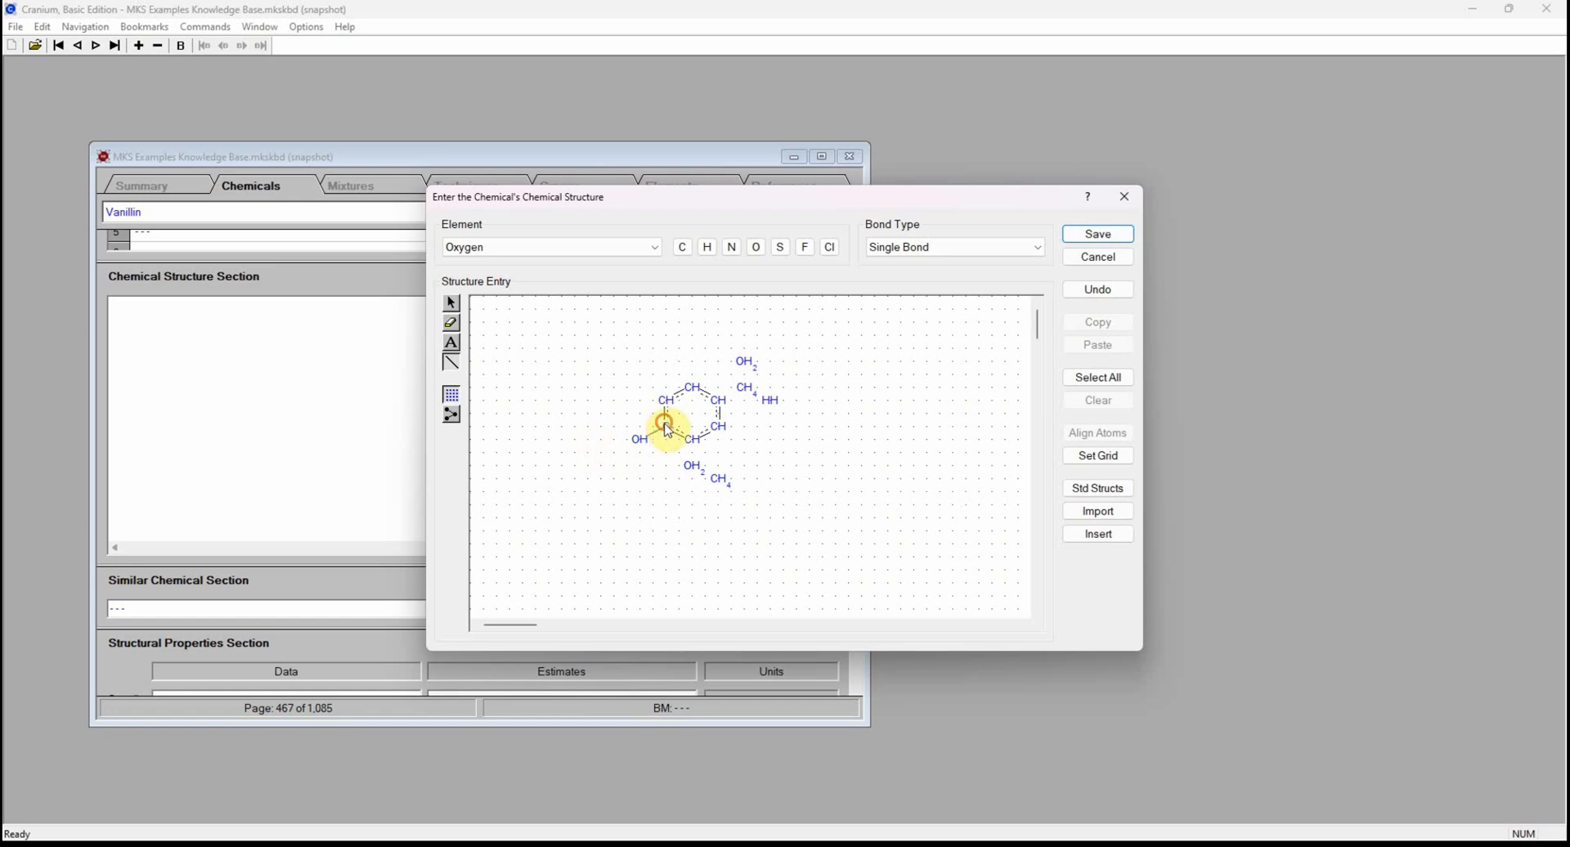
left_click(693, 442)
left_click(695, 473)
left_click(723, 481)
left_click(718, 400)
left_click(743, 388)
left_click(771, 406)
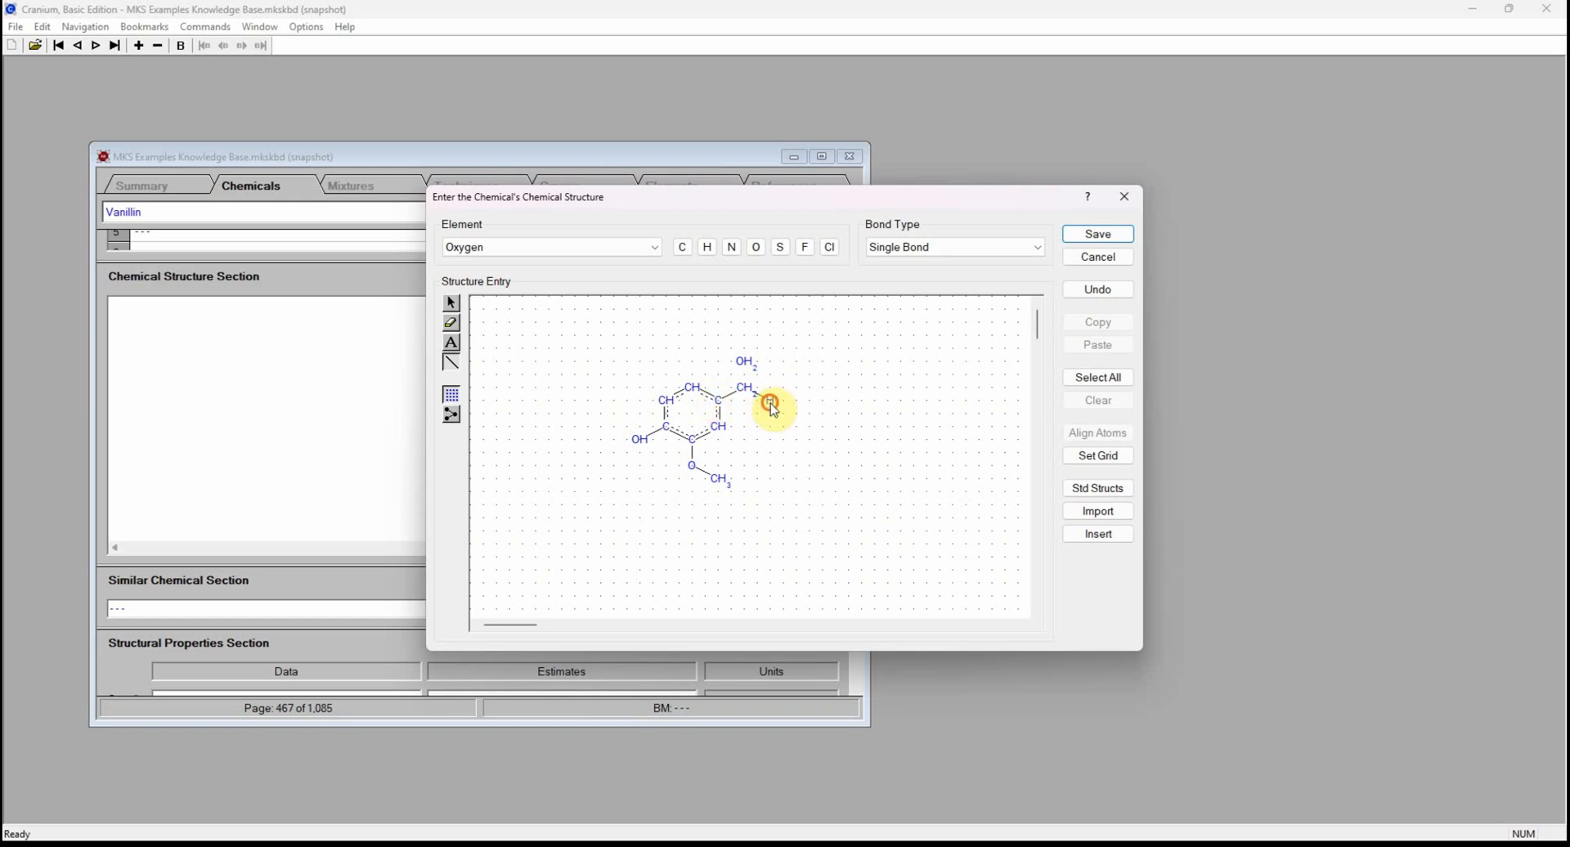
Join the aldehyde oxygen to its carbon with a double bond and save the chemical structure.
left_click(890, 248)
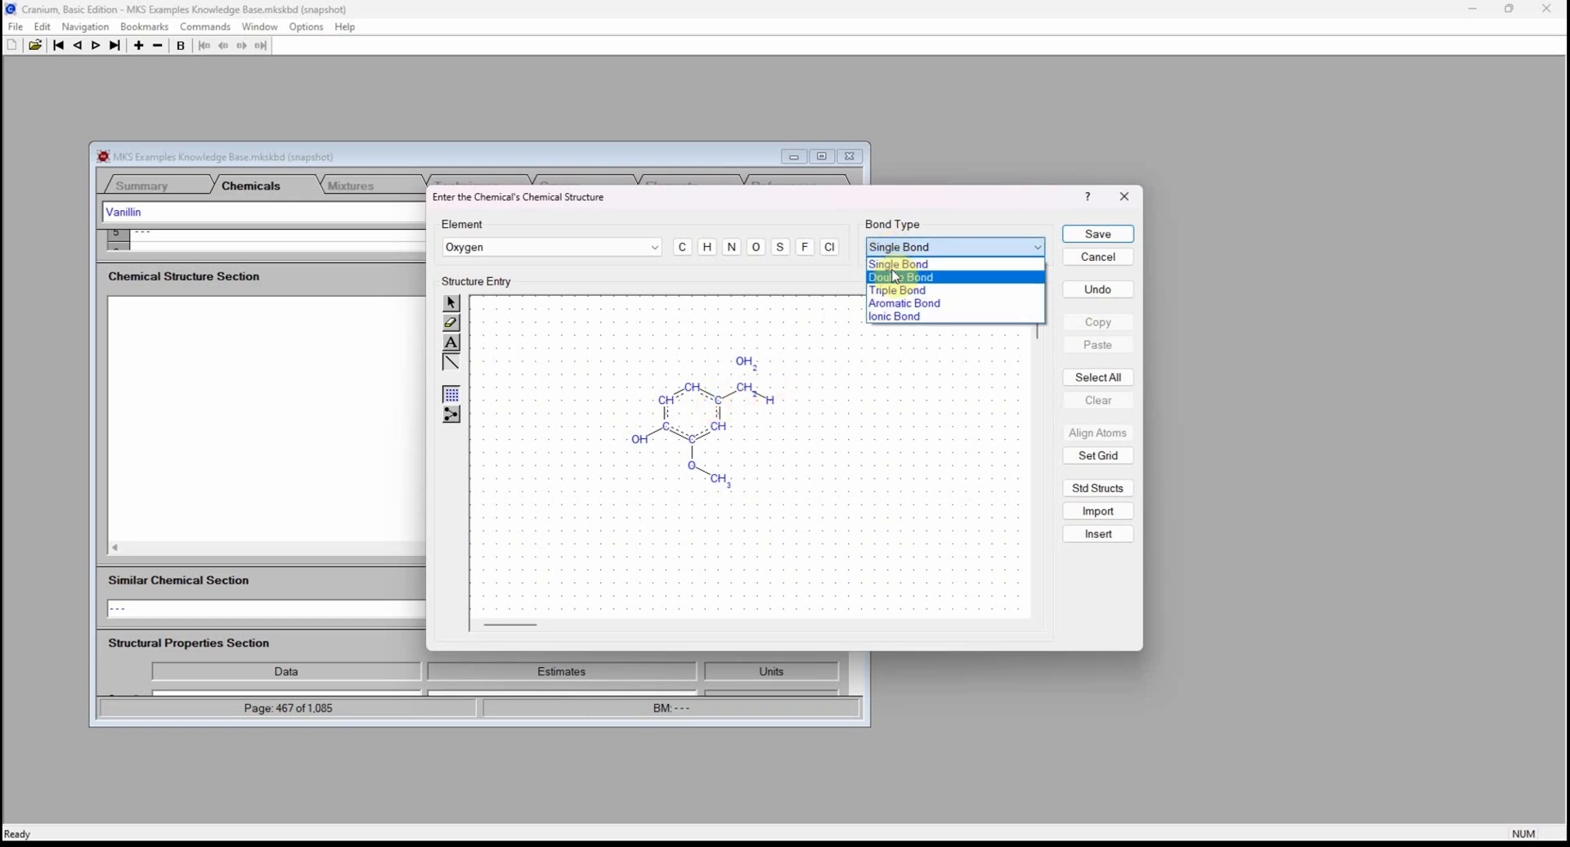
left_click(899, 277)
left_click(746, 363)
left_click(739, 392)
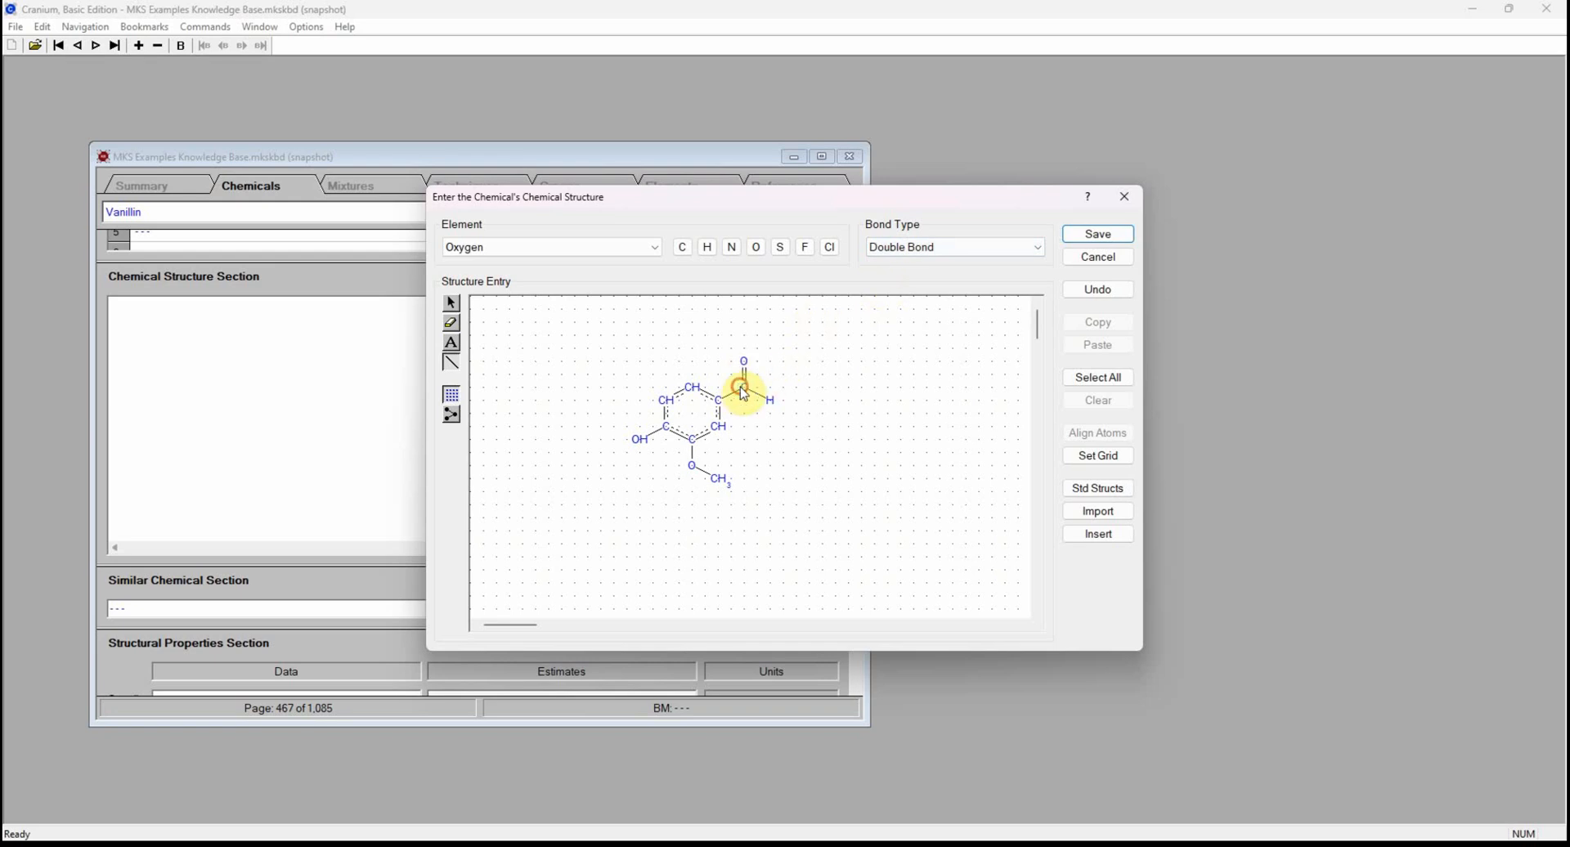
left_click(1096, 235)
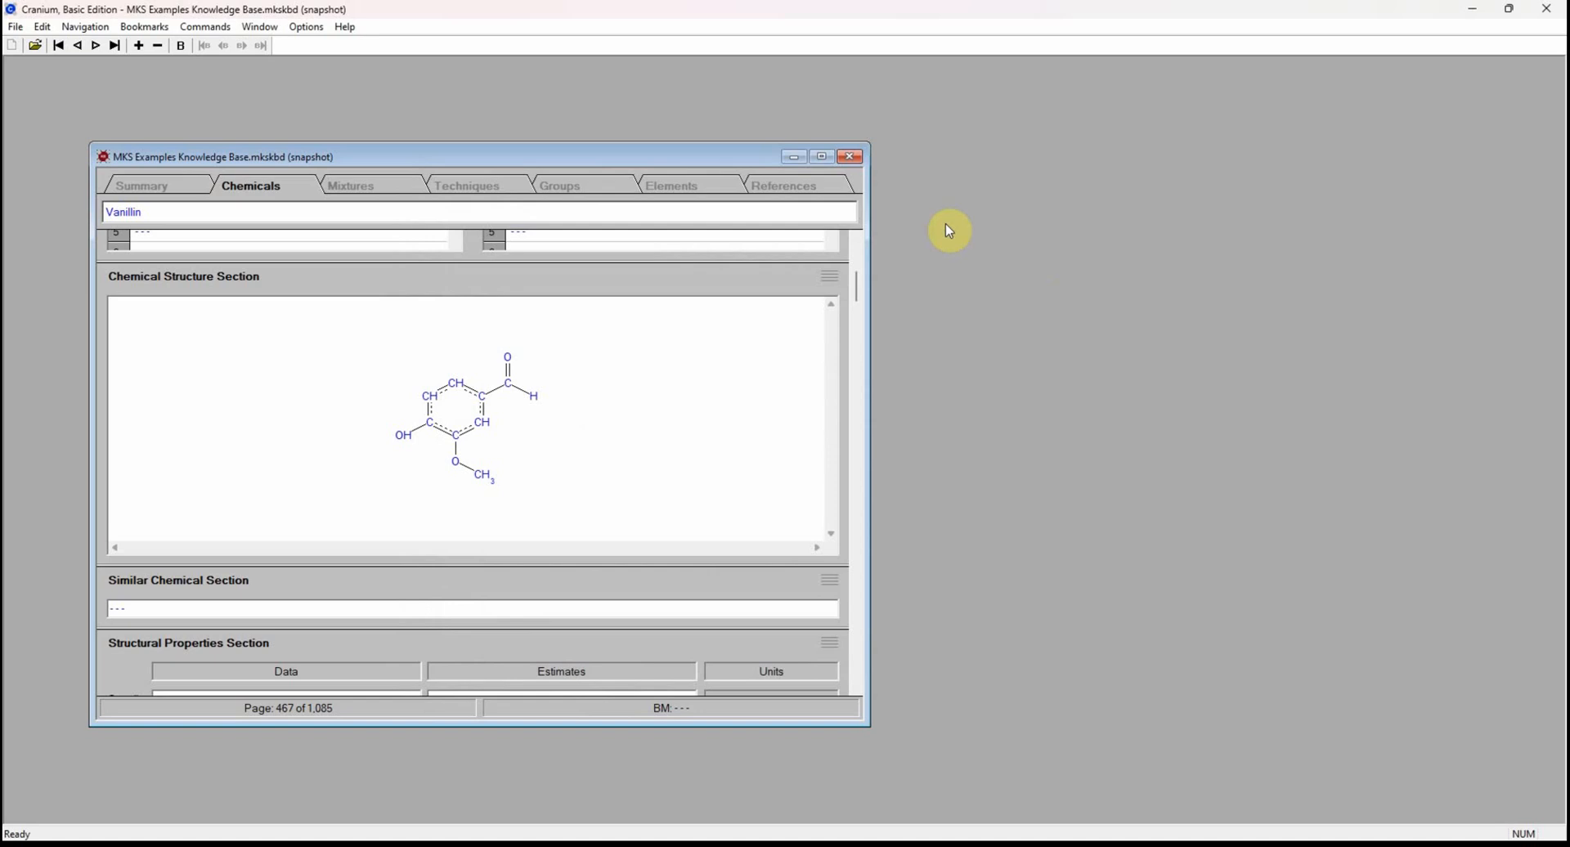
Compute the property estimates for Vanillin and save the estimation results.
left_click(206, 27)
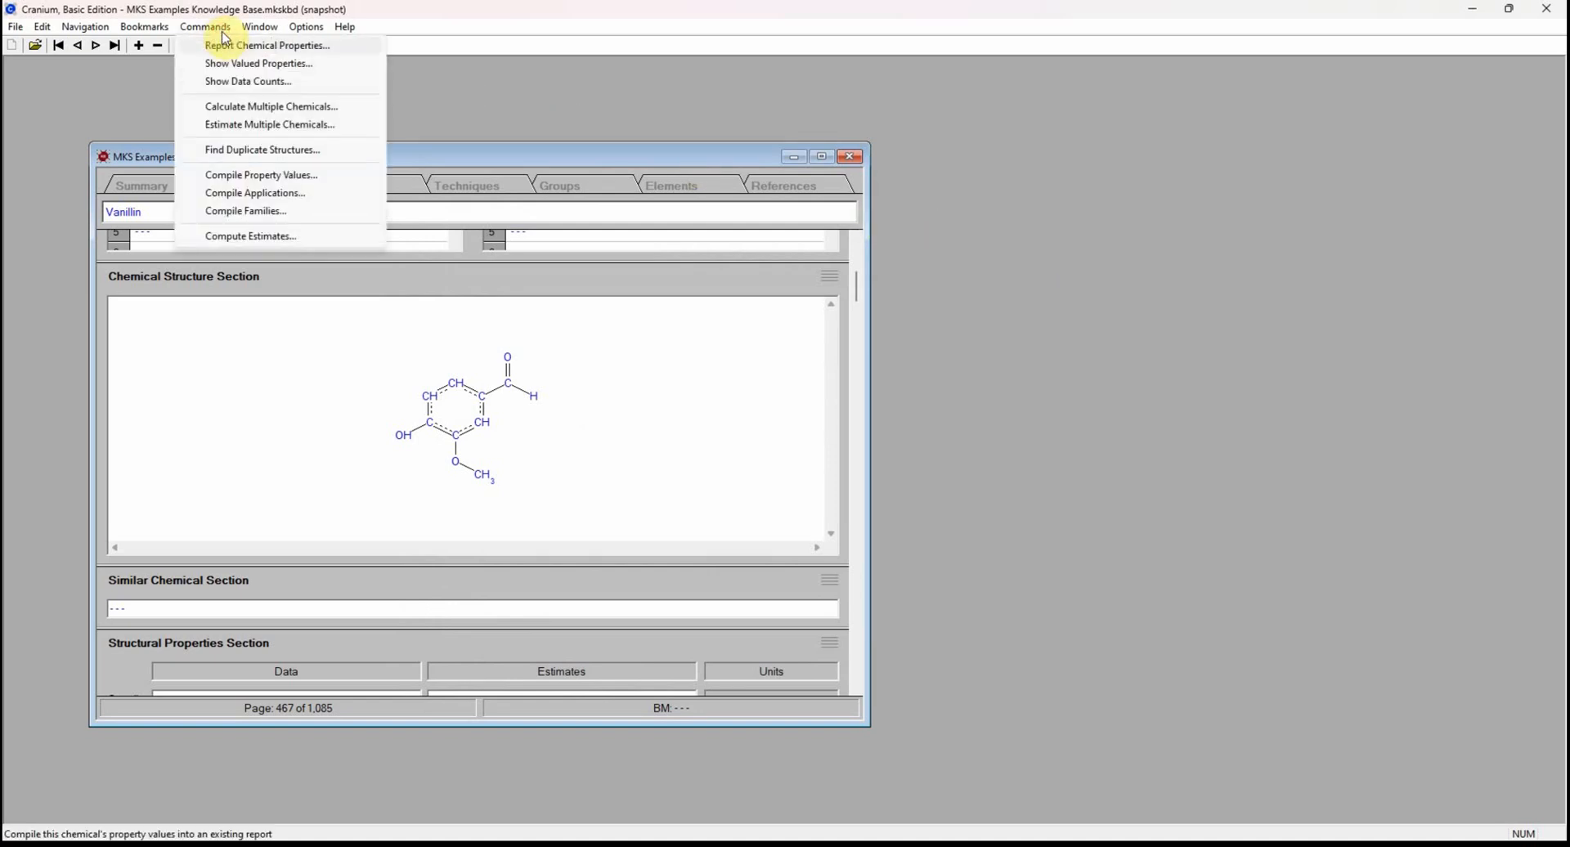
left_click(241, 237)
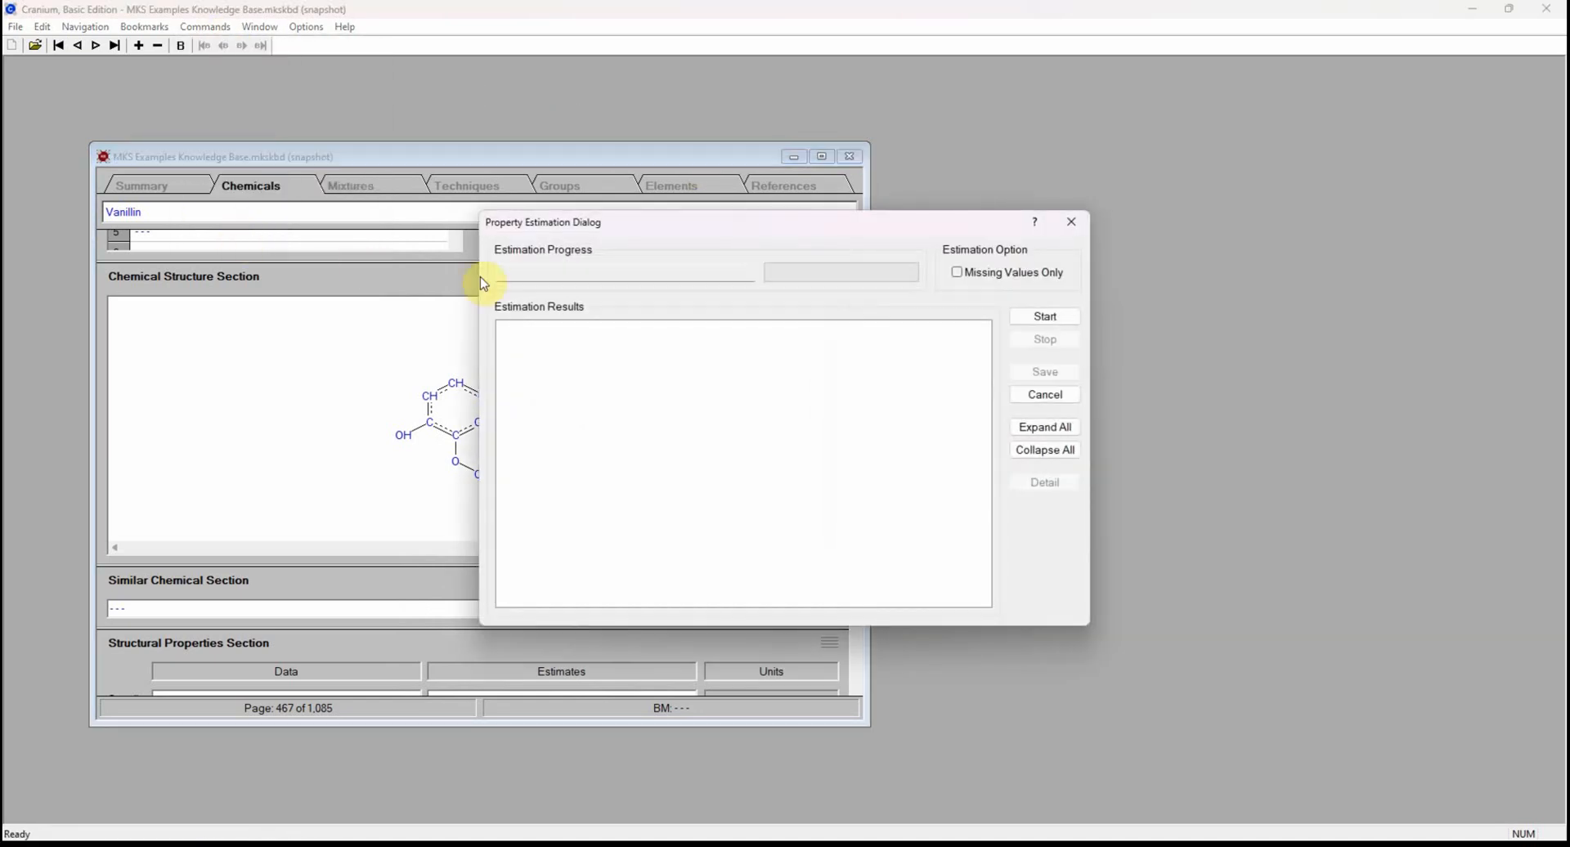
left_click(1051, 318)
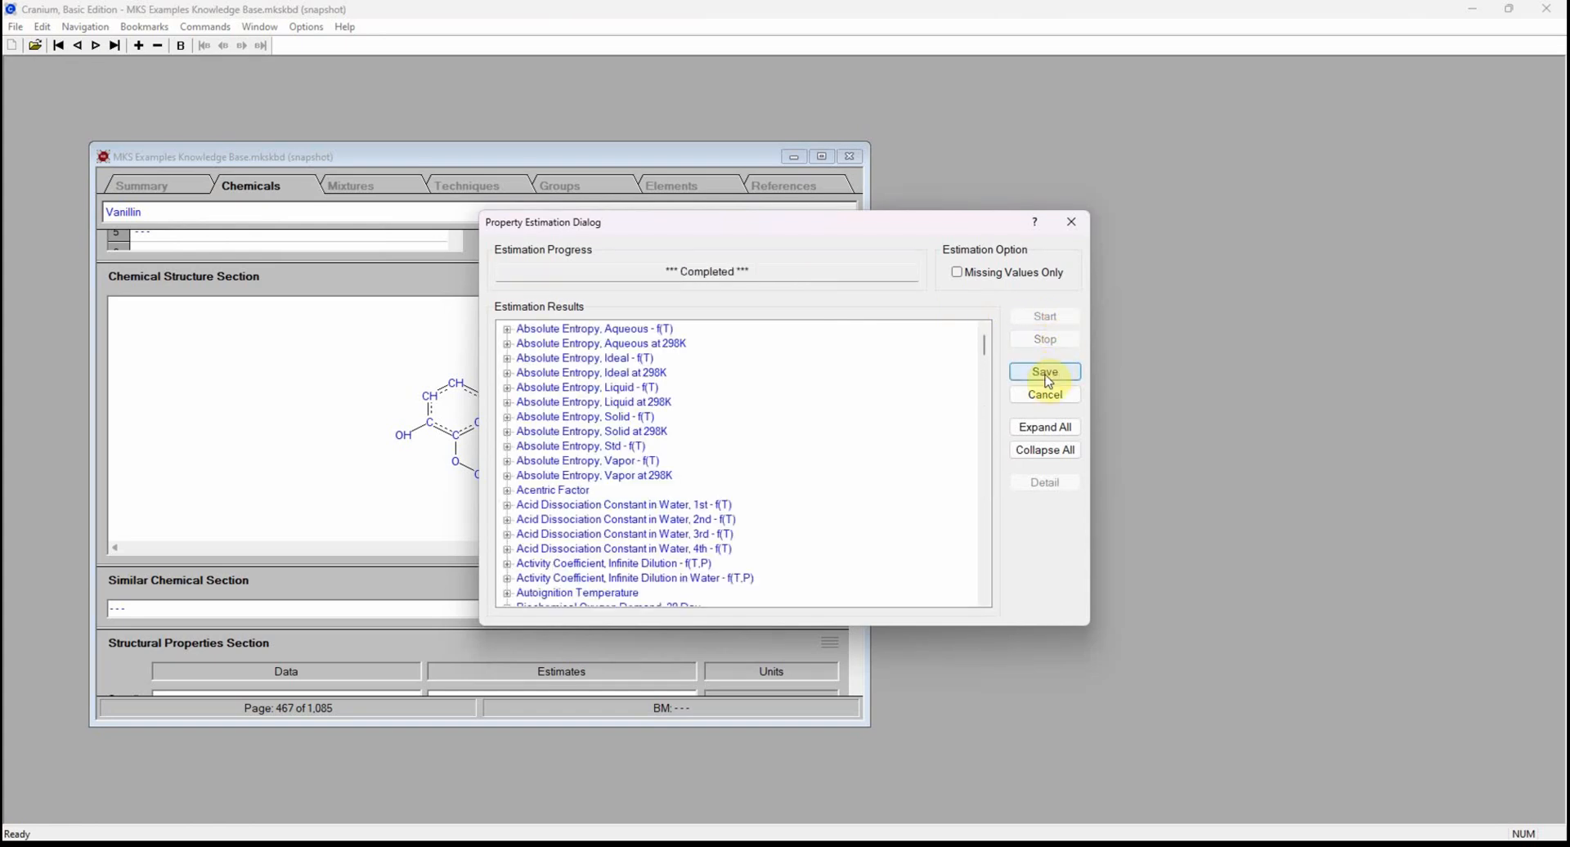
left_click(1047, 372)
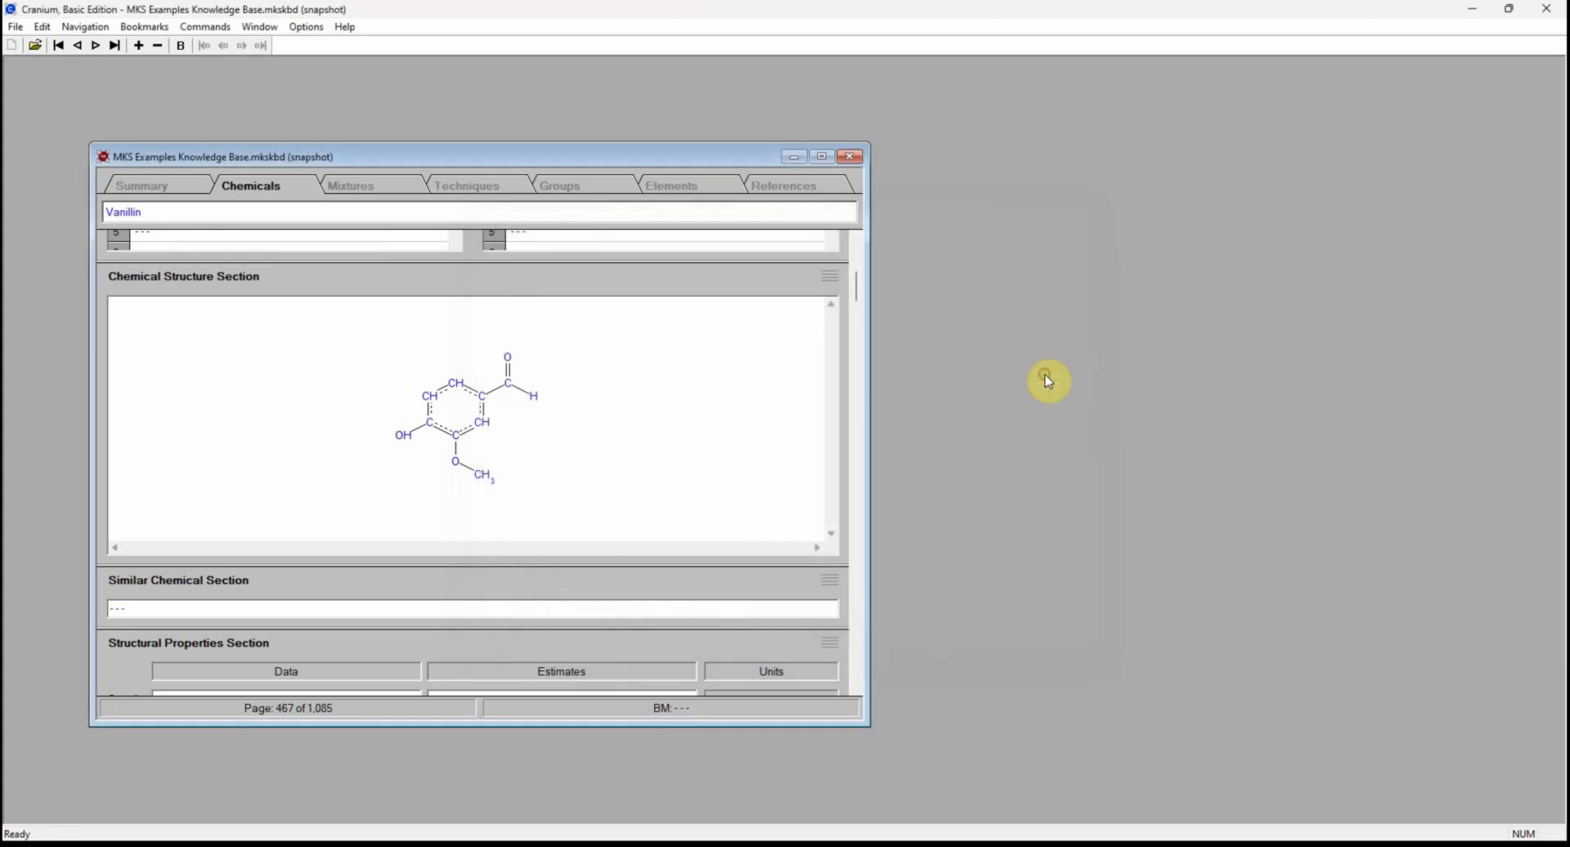
Open the solvent analysis from Vanillin's solubility parameter graph and show the hydrogen bonding versus dispersive parameter plot.
left_click(858, 588)
left_click(859, 588)
left_click(858, 588)
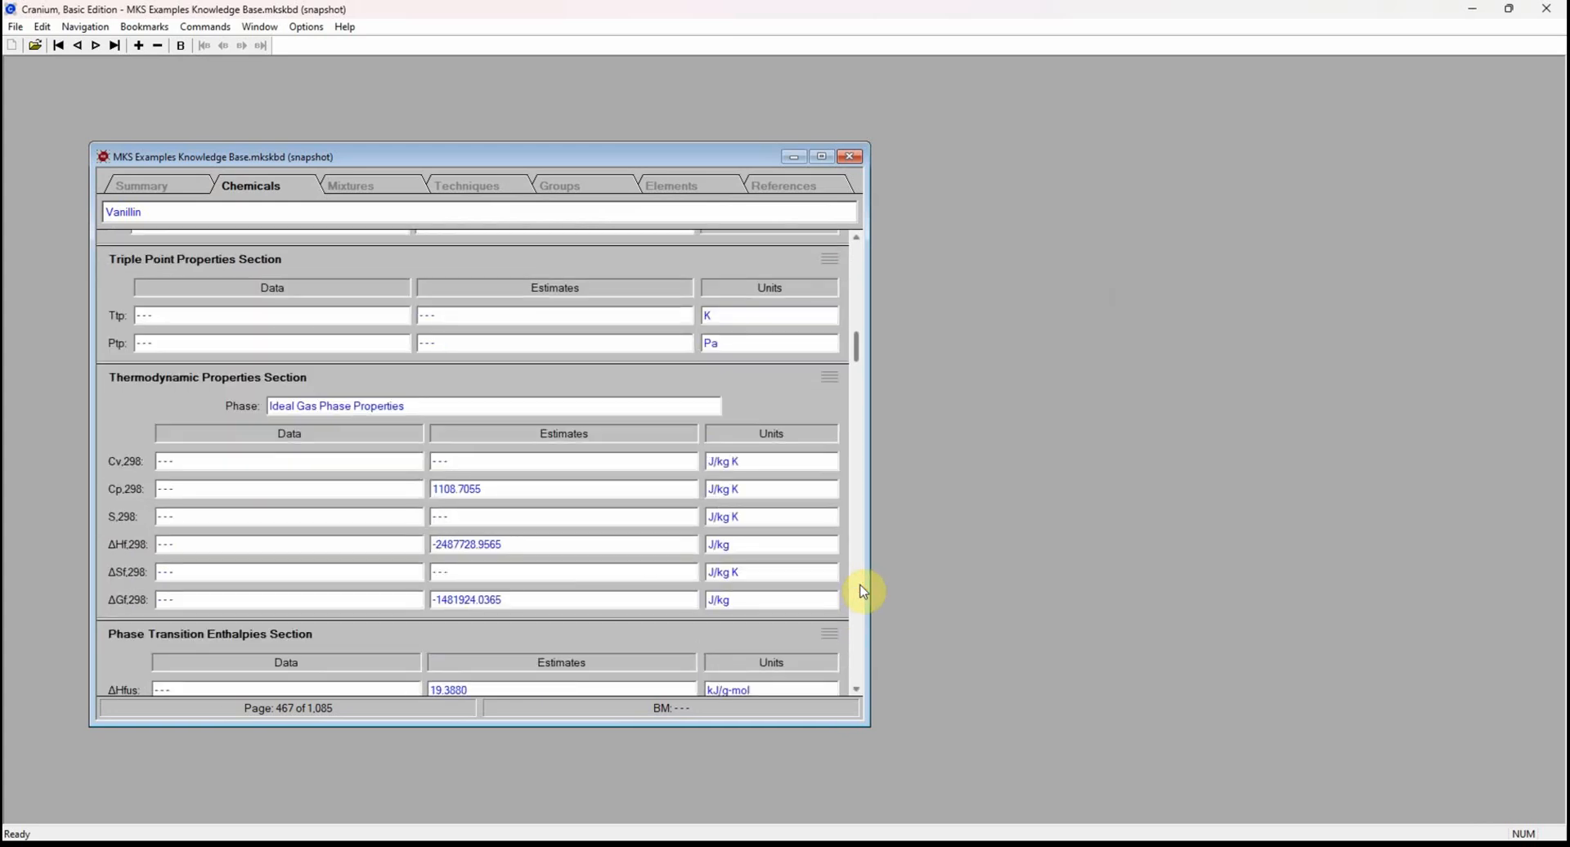
left_click(858, 588)
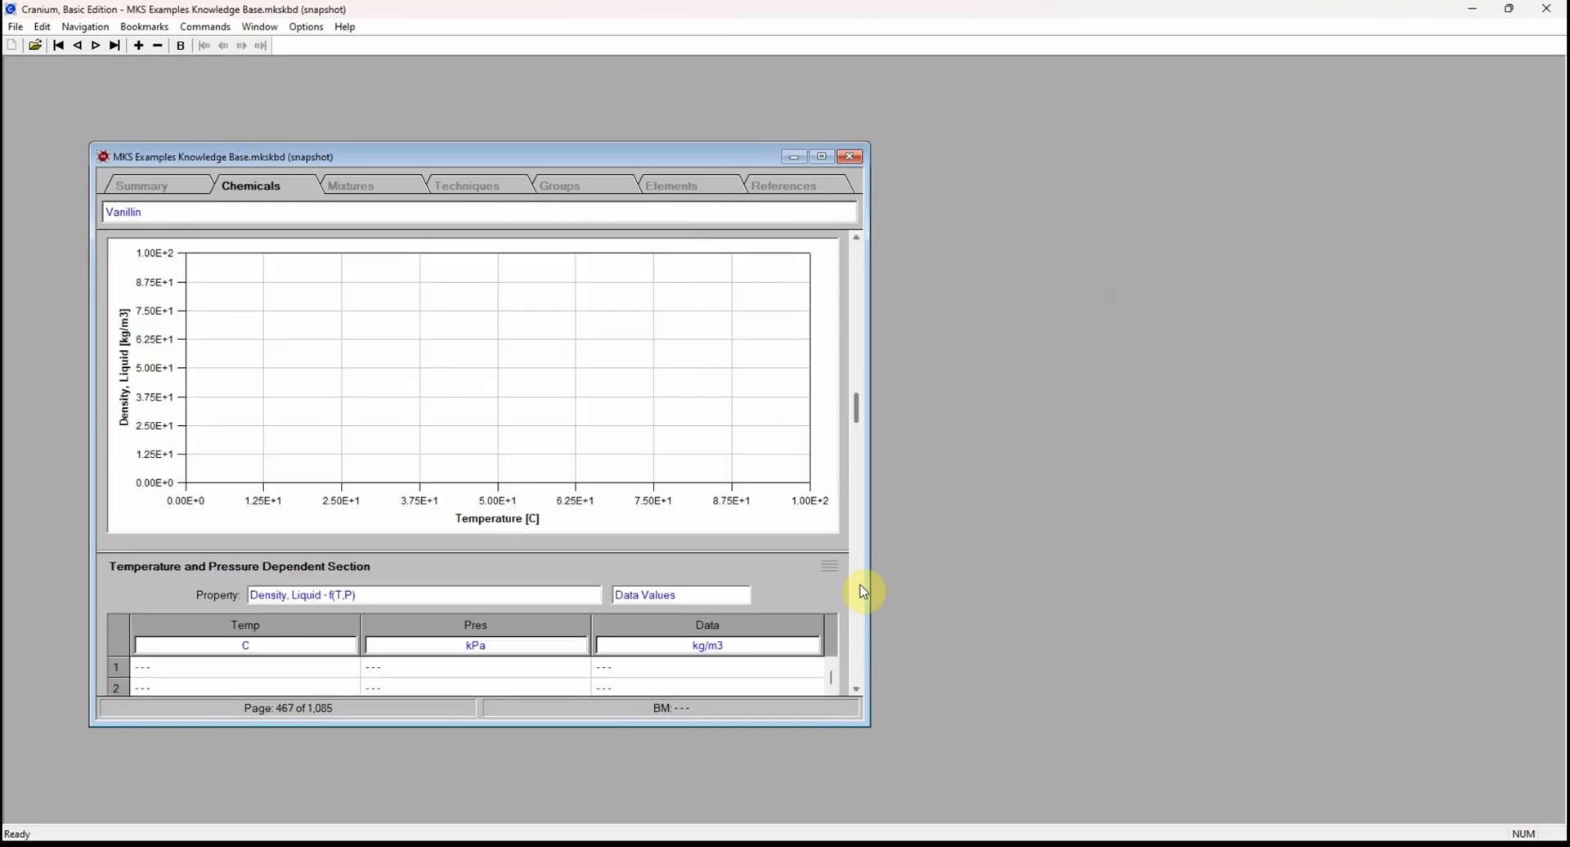
left_click(863, 590)
left_click(862, 590)
left_click(863, 590)
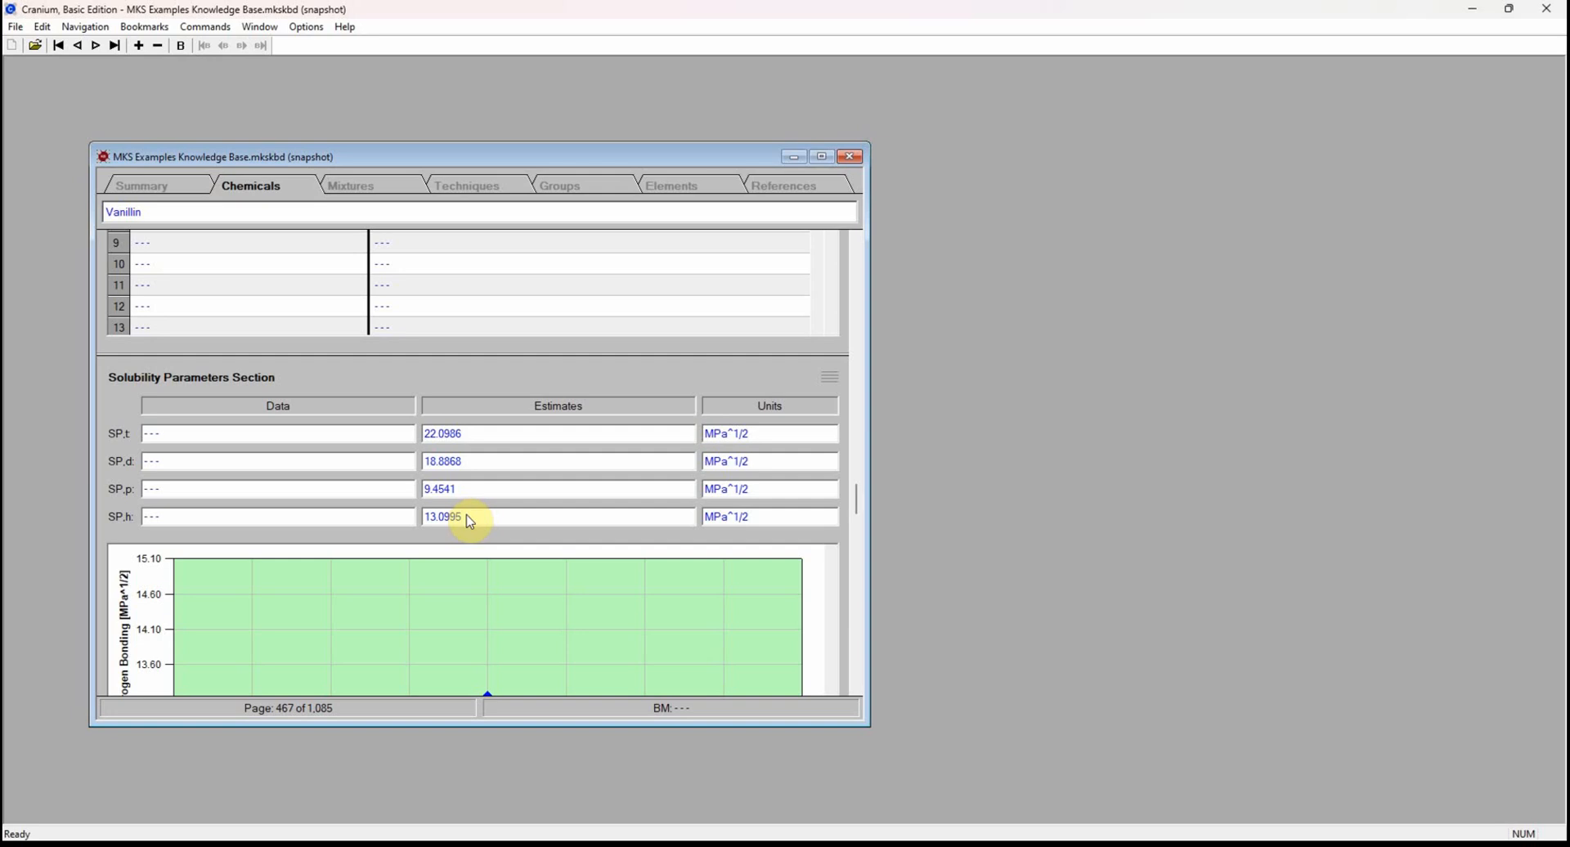
right_click(496, 597)
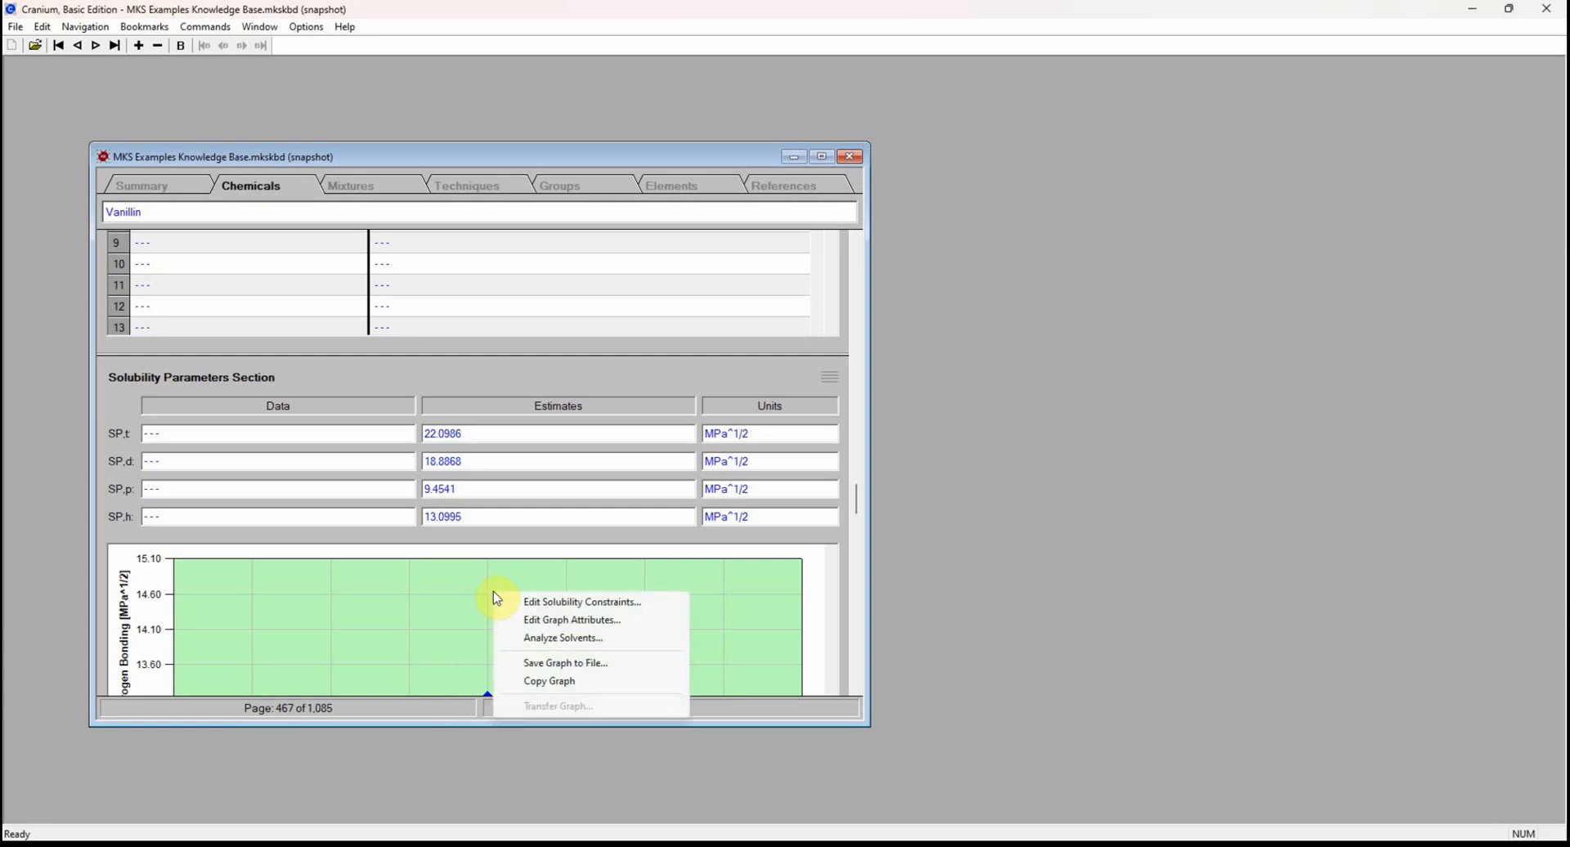
left_click(546, 640)
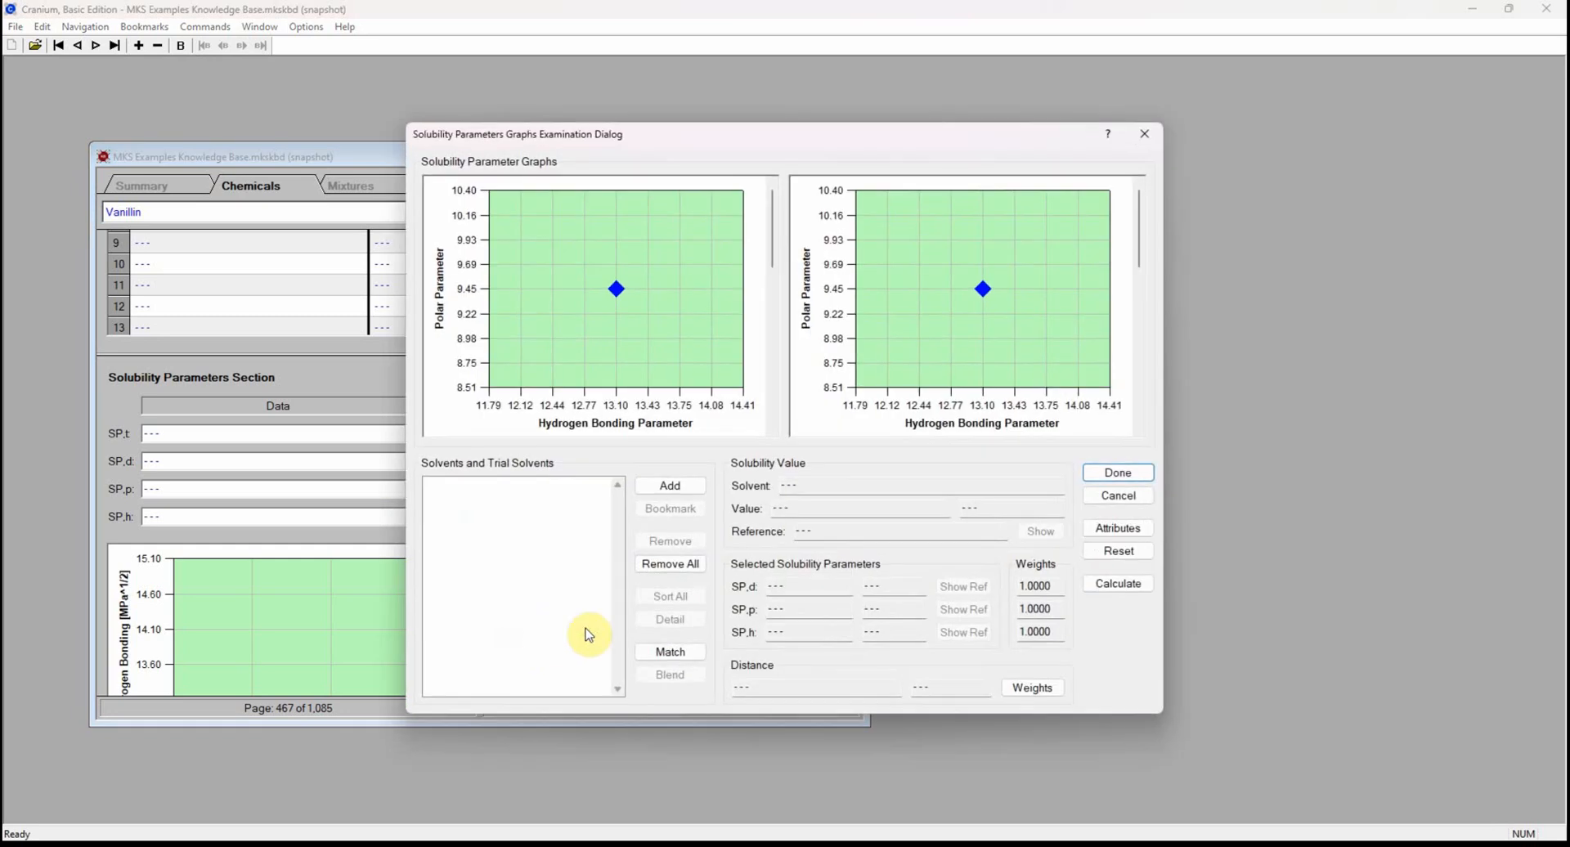
left_click(773, 389)
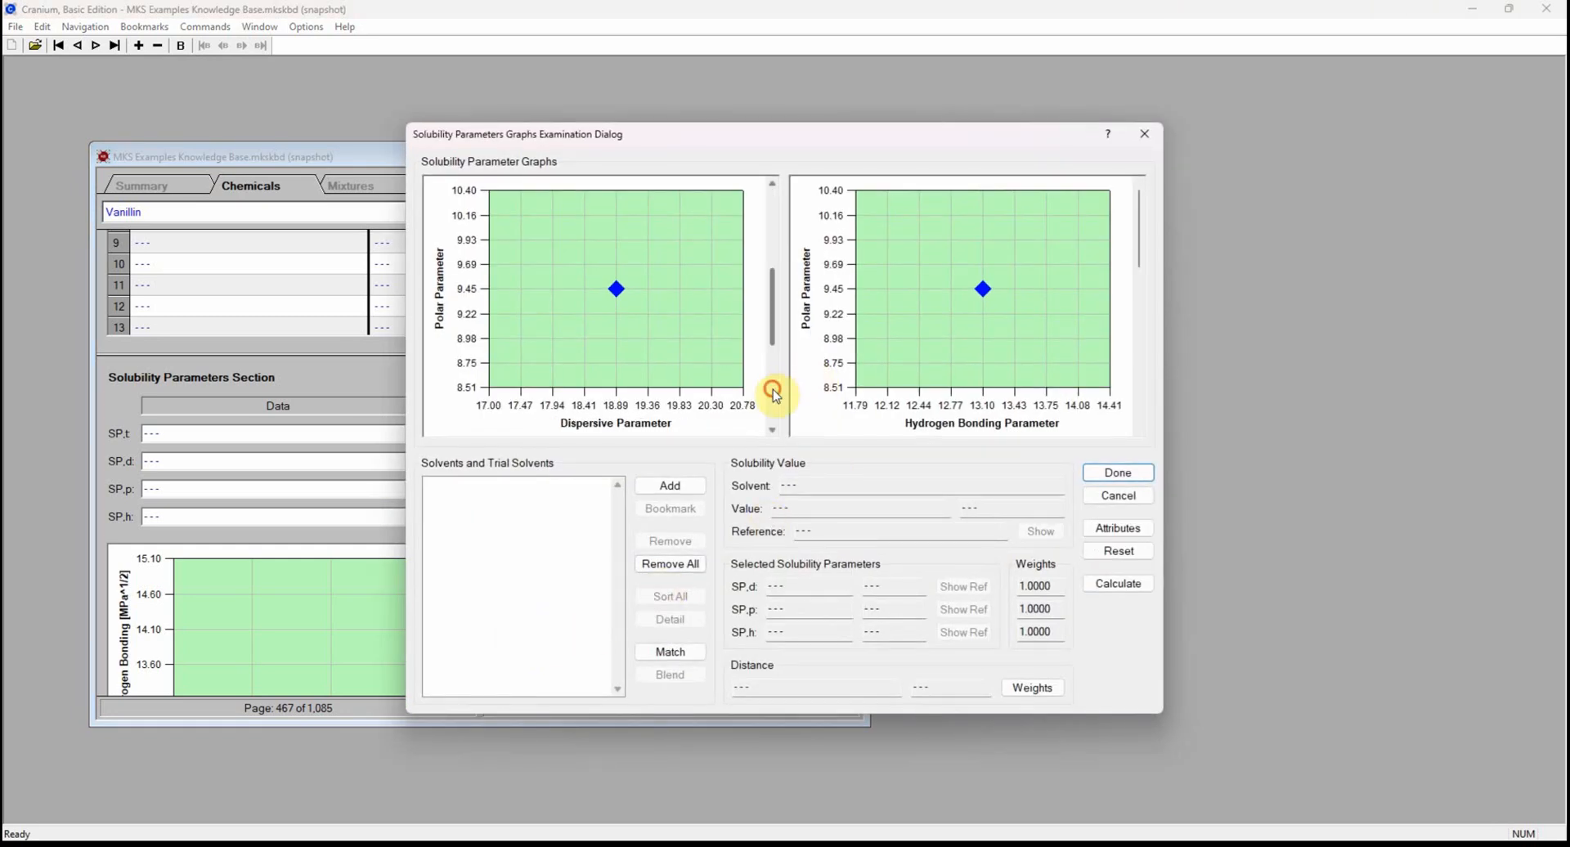
left_click(773, 389)
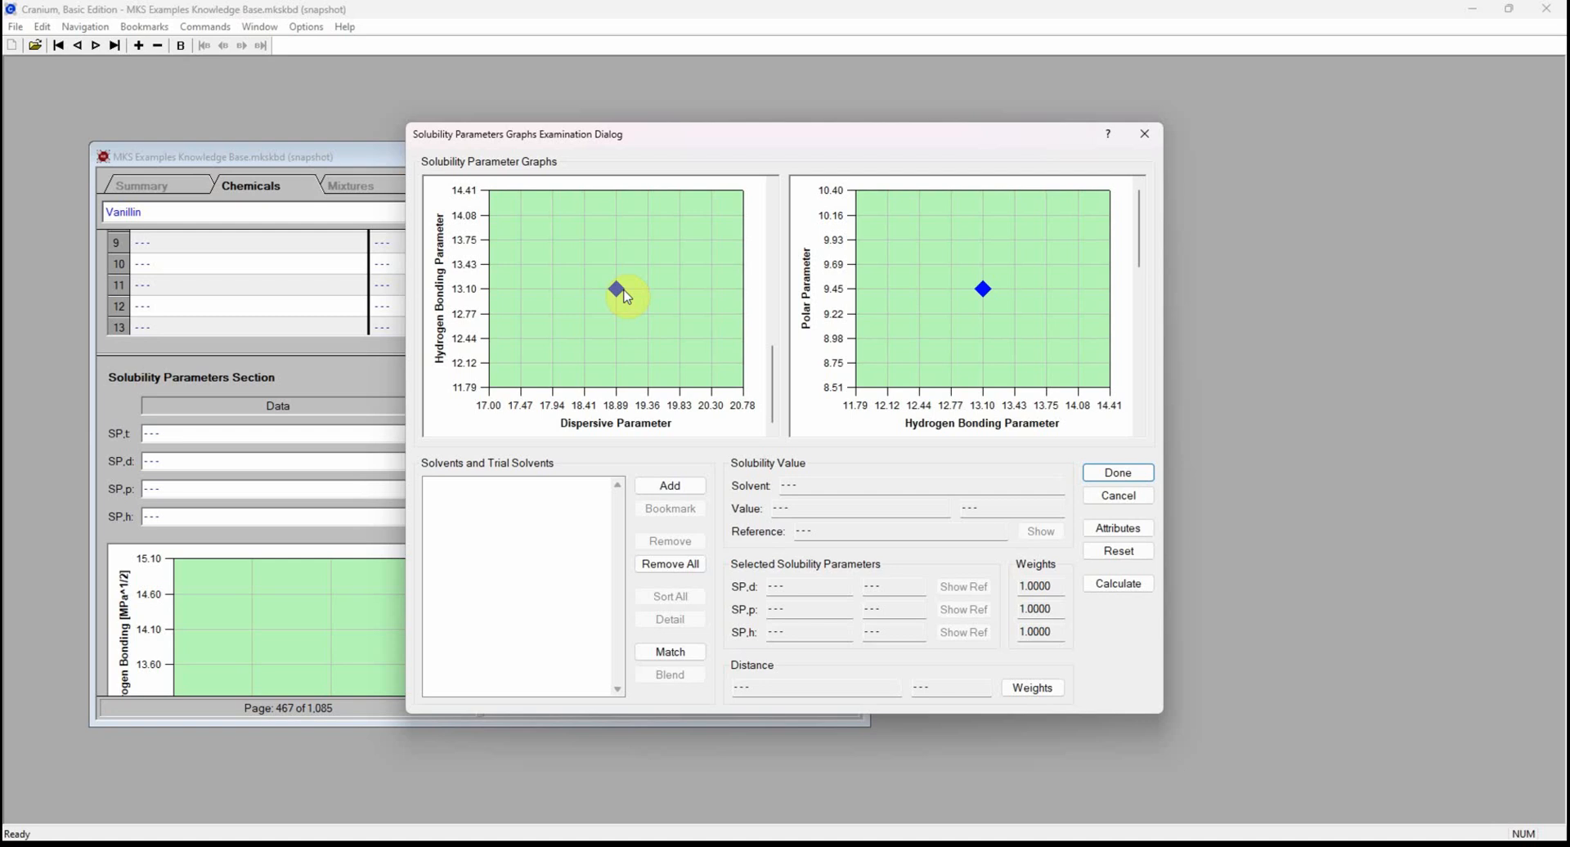
Filter the entities by "pentane" and add n-Pentane as a trial solvent.
left_click(668, 486)
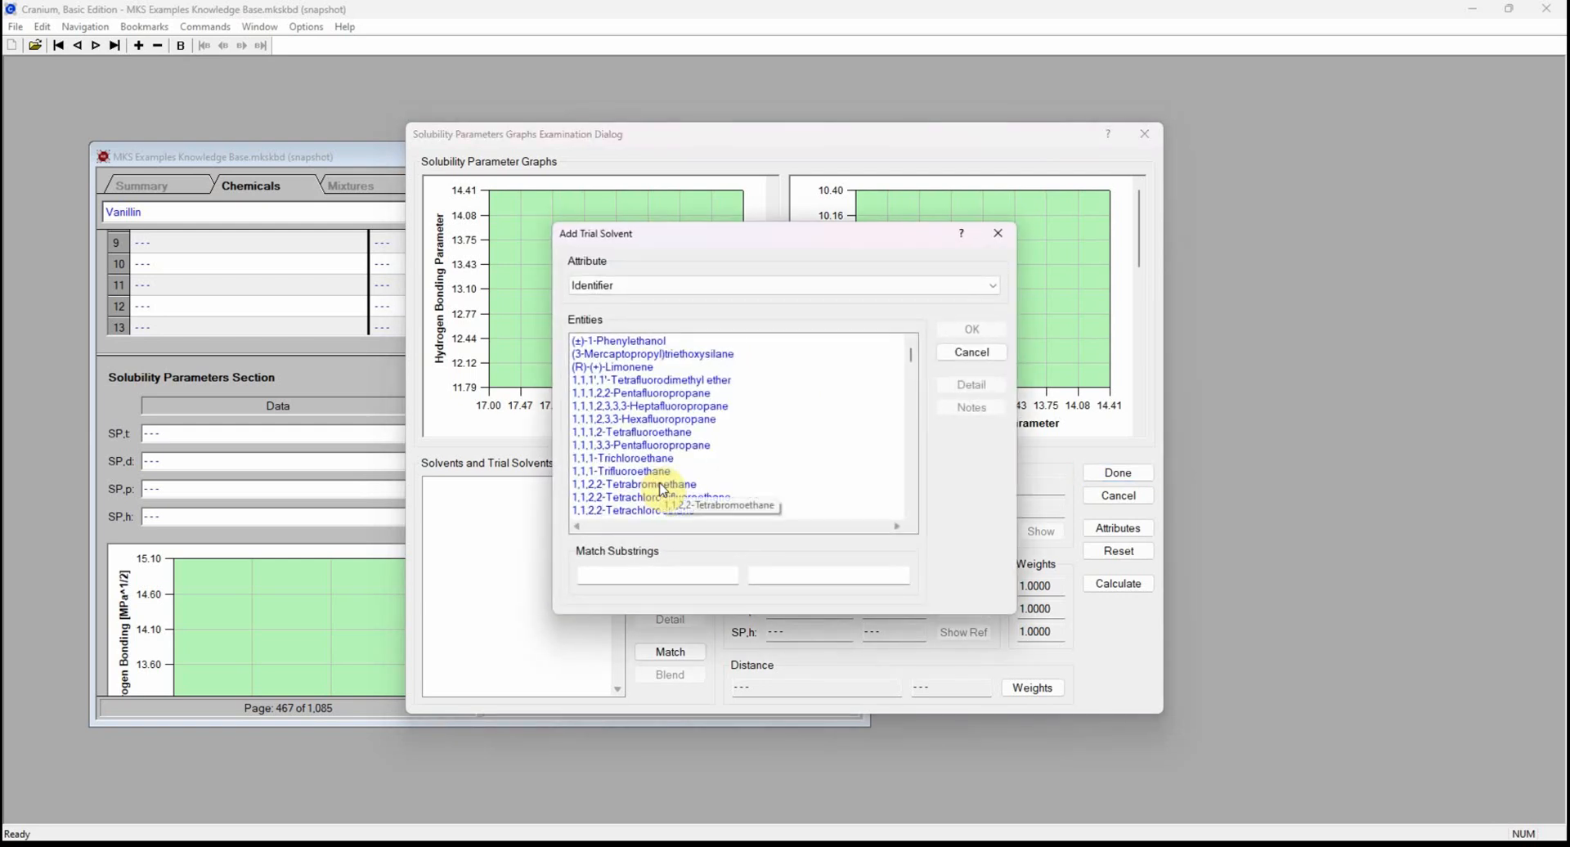
left_click(588, 575)
type("p")
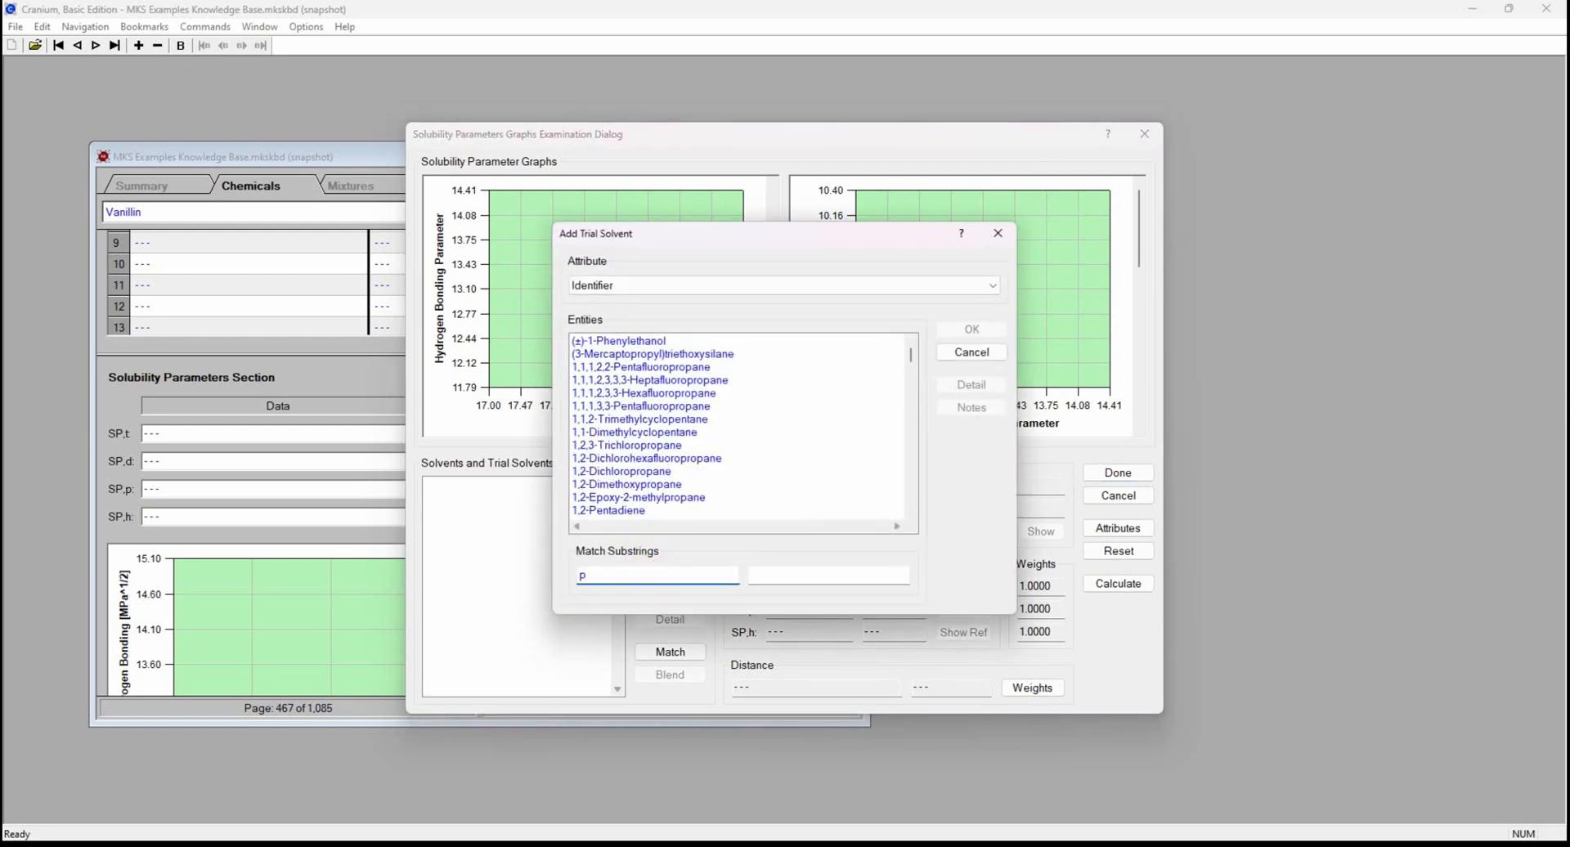
type("entane")
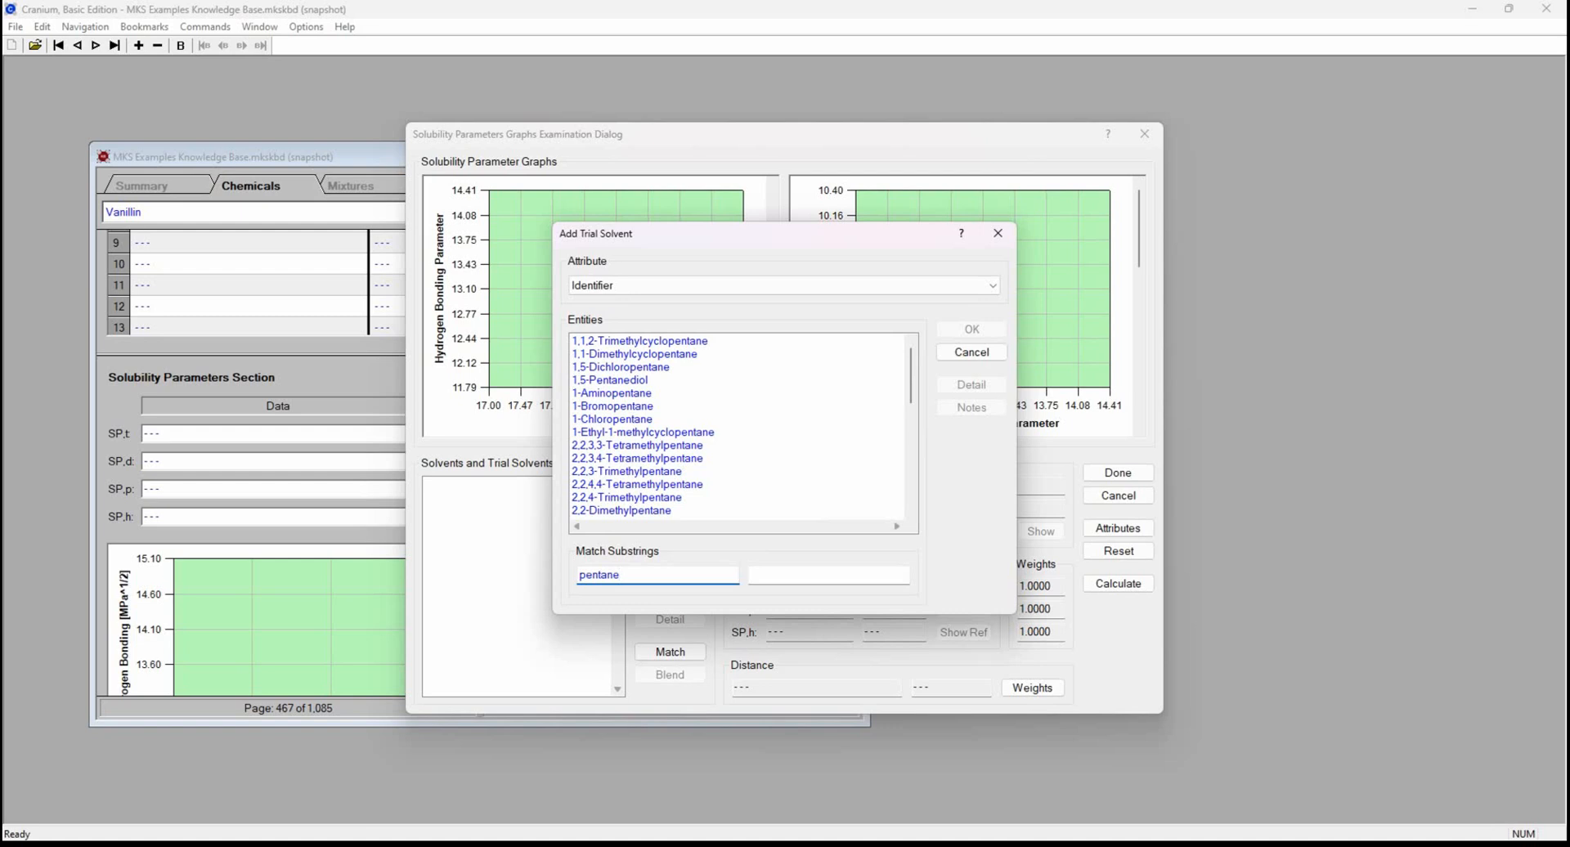
scroll(912, 499, "down", 5)
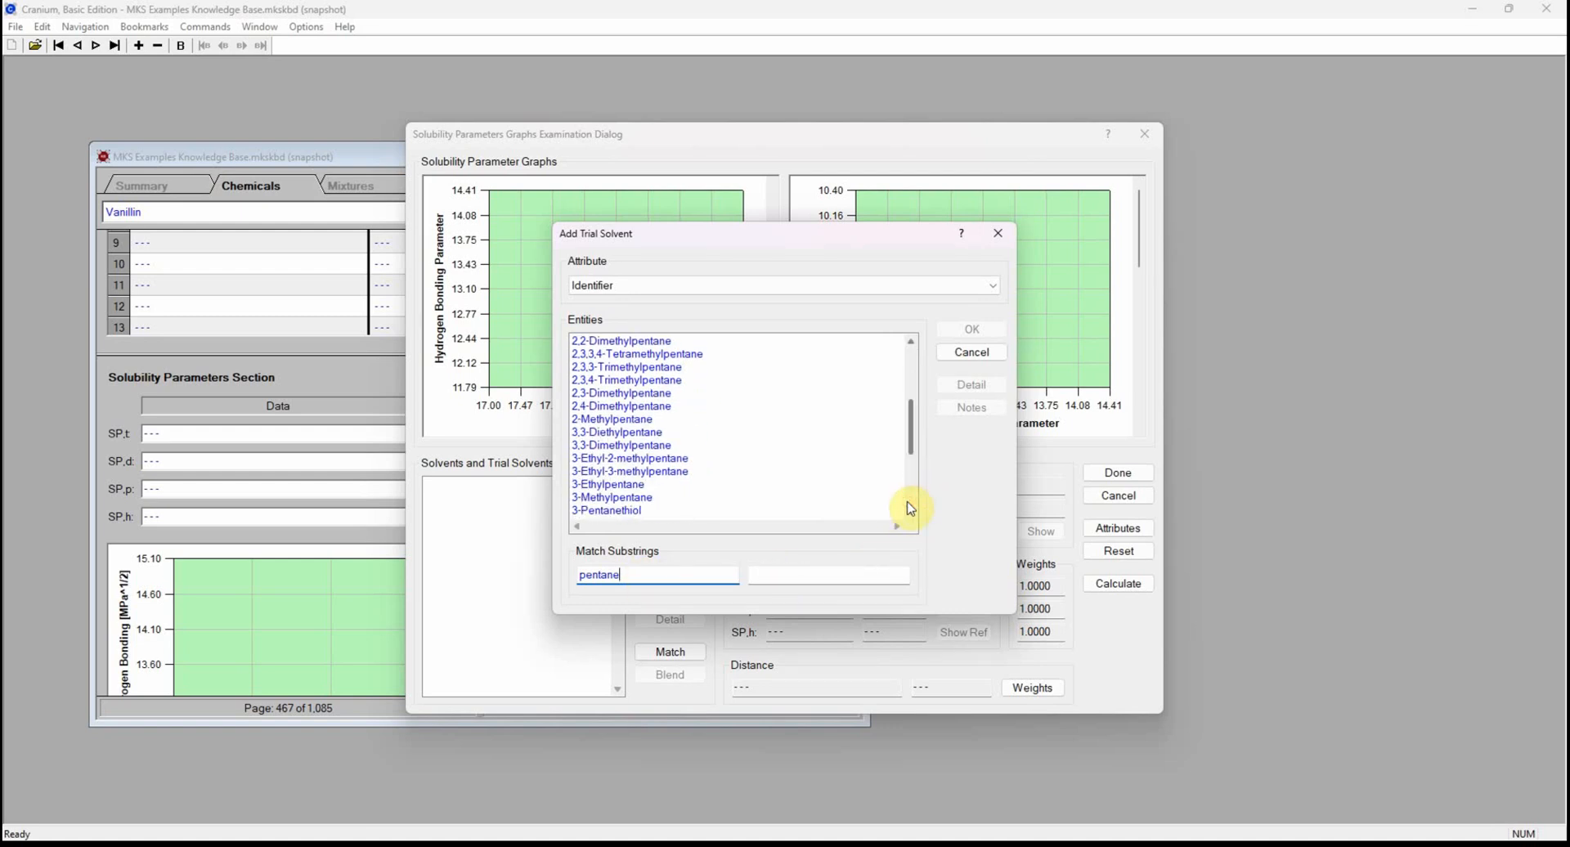
left_click(675, 432)
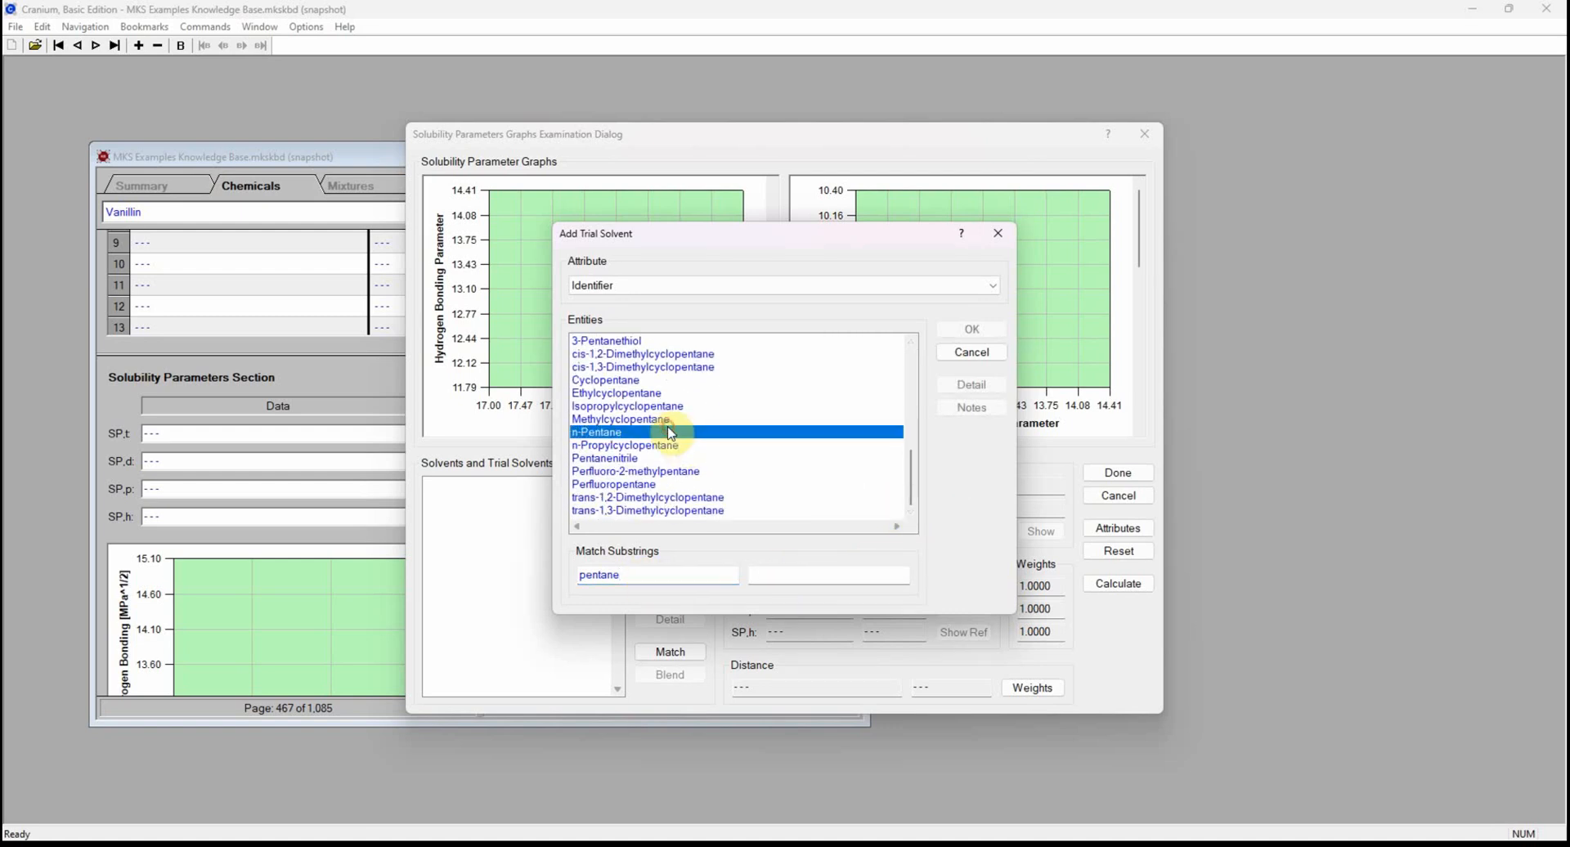
left_click(976, 330)
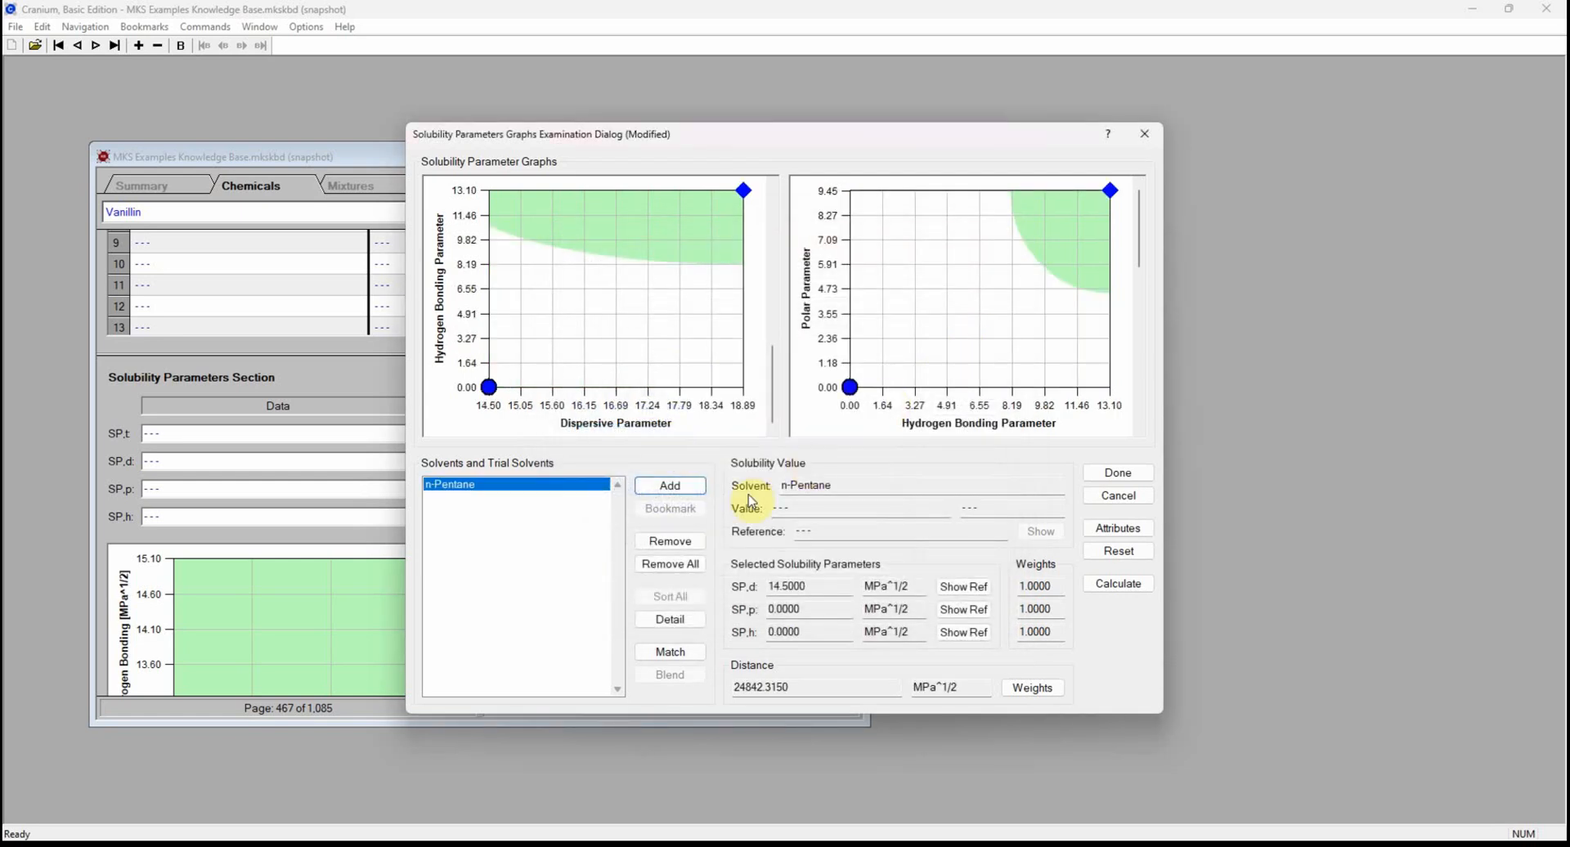
Filter the entities by "pyrid" and add Pyridine as a trial solvent.
left_click(697, 488)
left_click(635, 572)
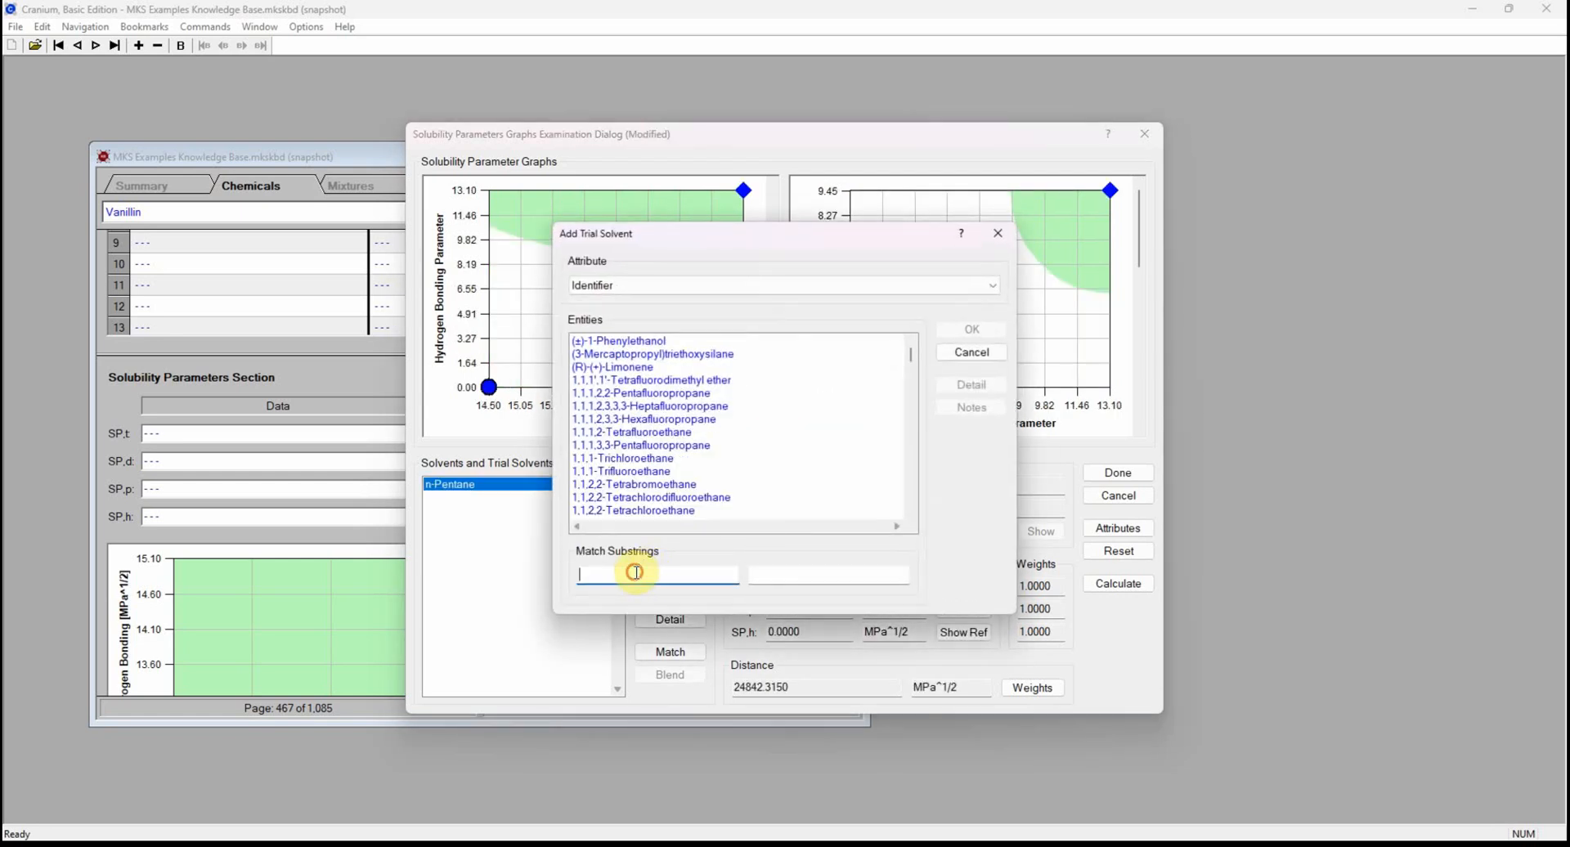
type("pyrid")
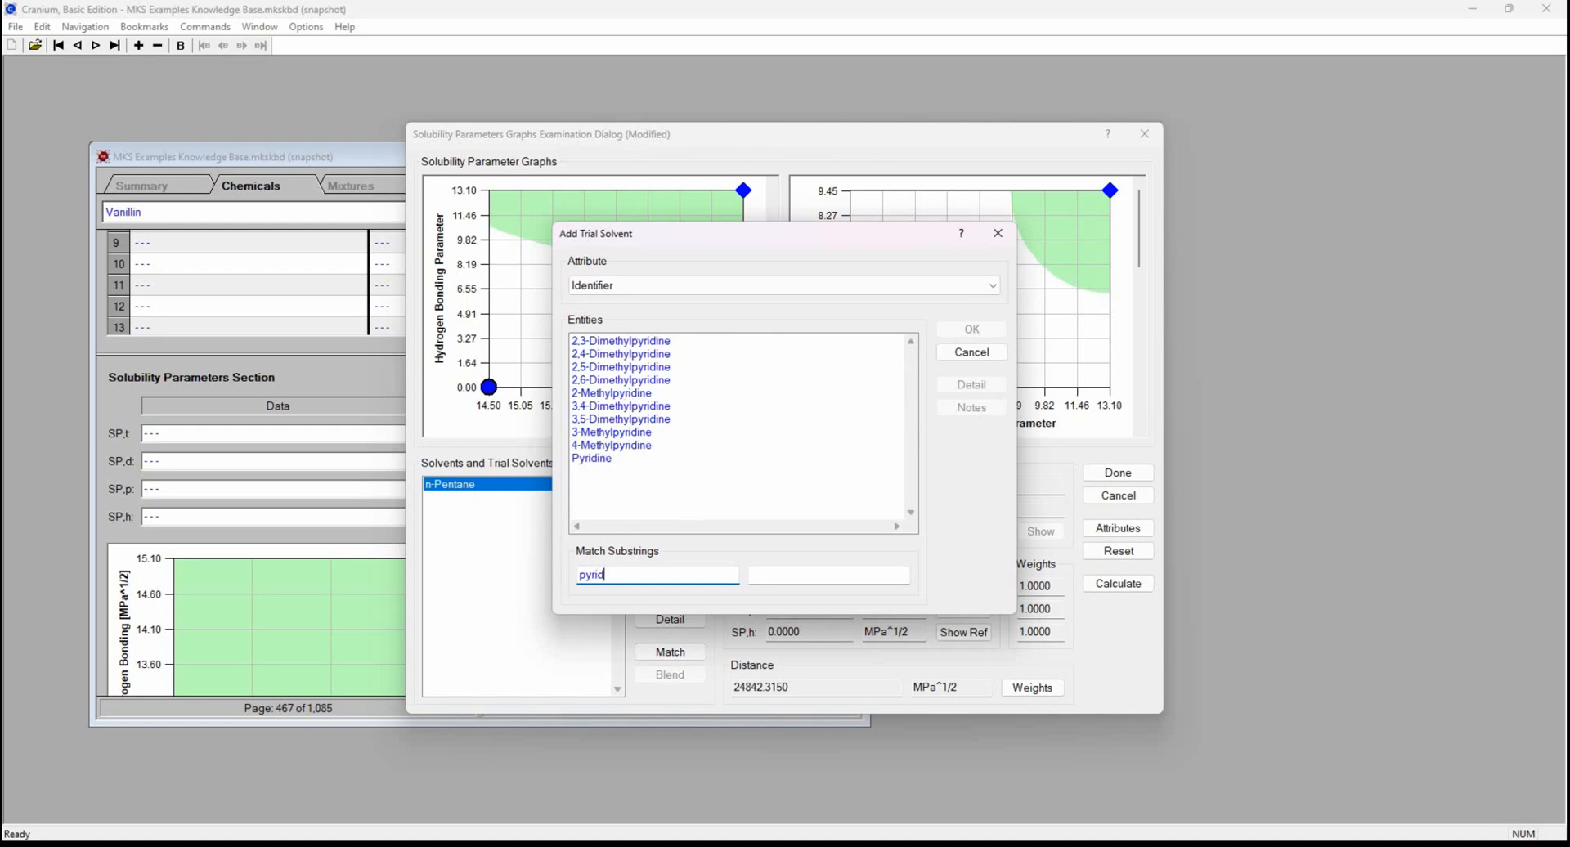
left_click(620, 458)
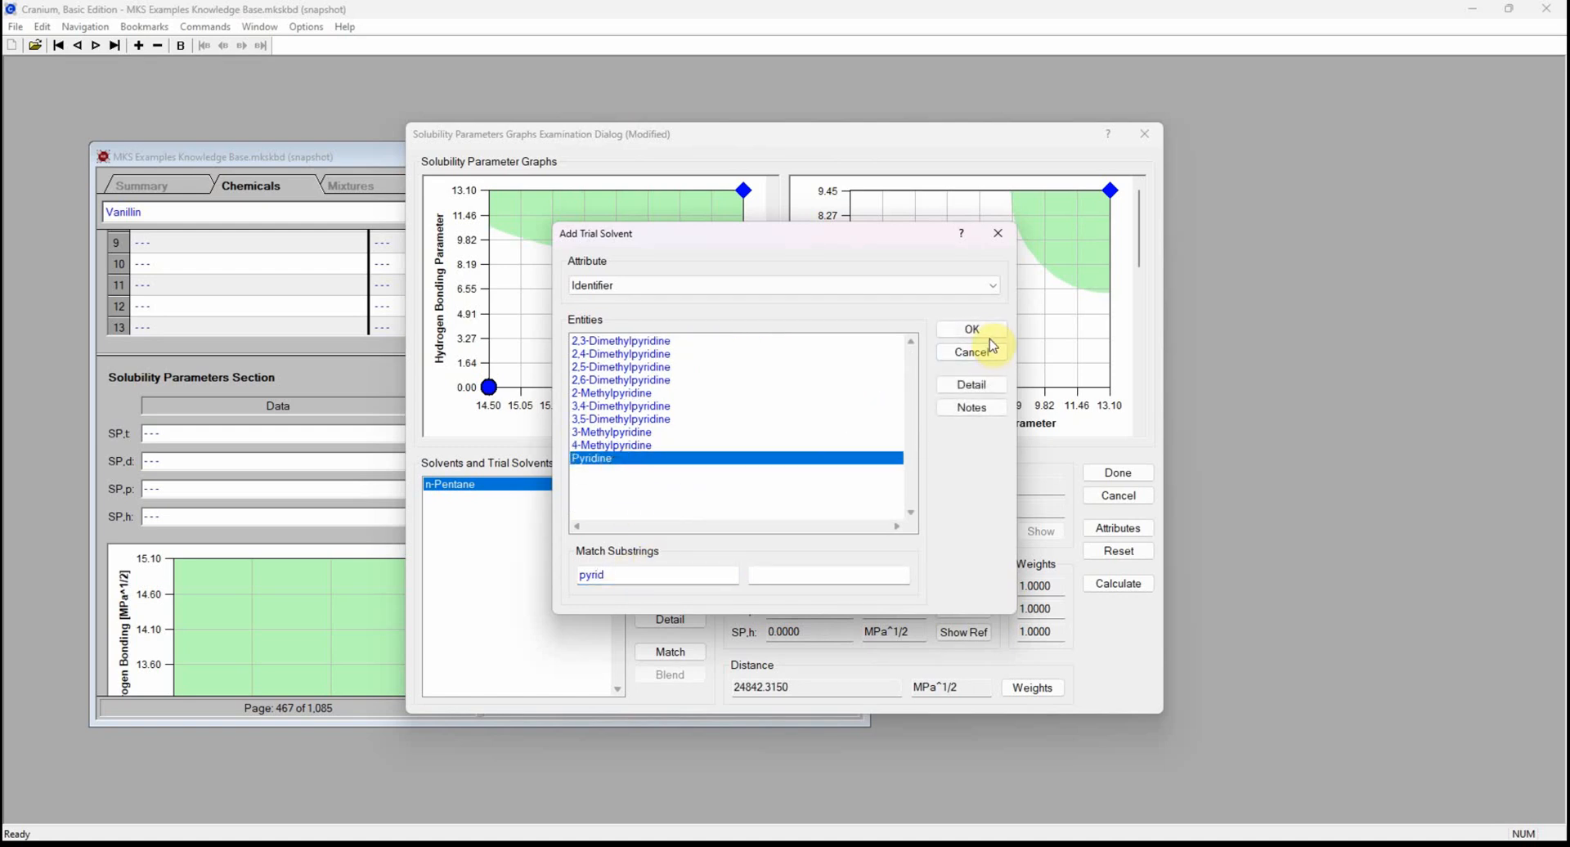
left_click(981, 331)
Filter the entities by "wa" and add Water as a trial solvent.
left_click(669, 486)
left_click(644, 575)
type("wa")
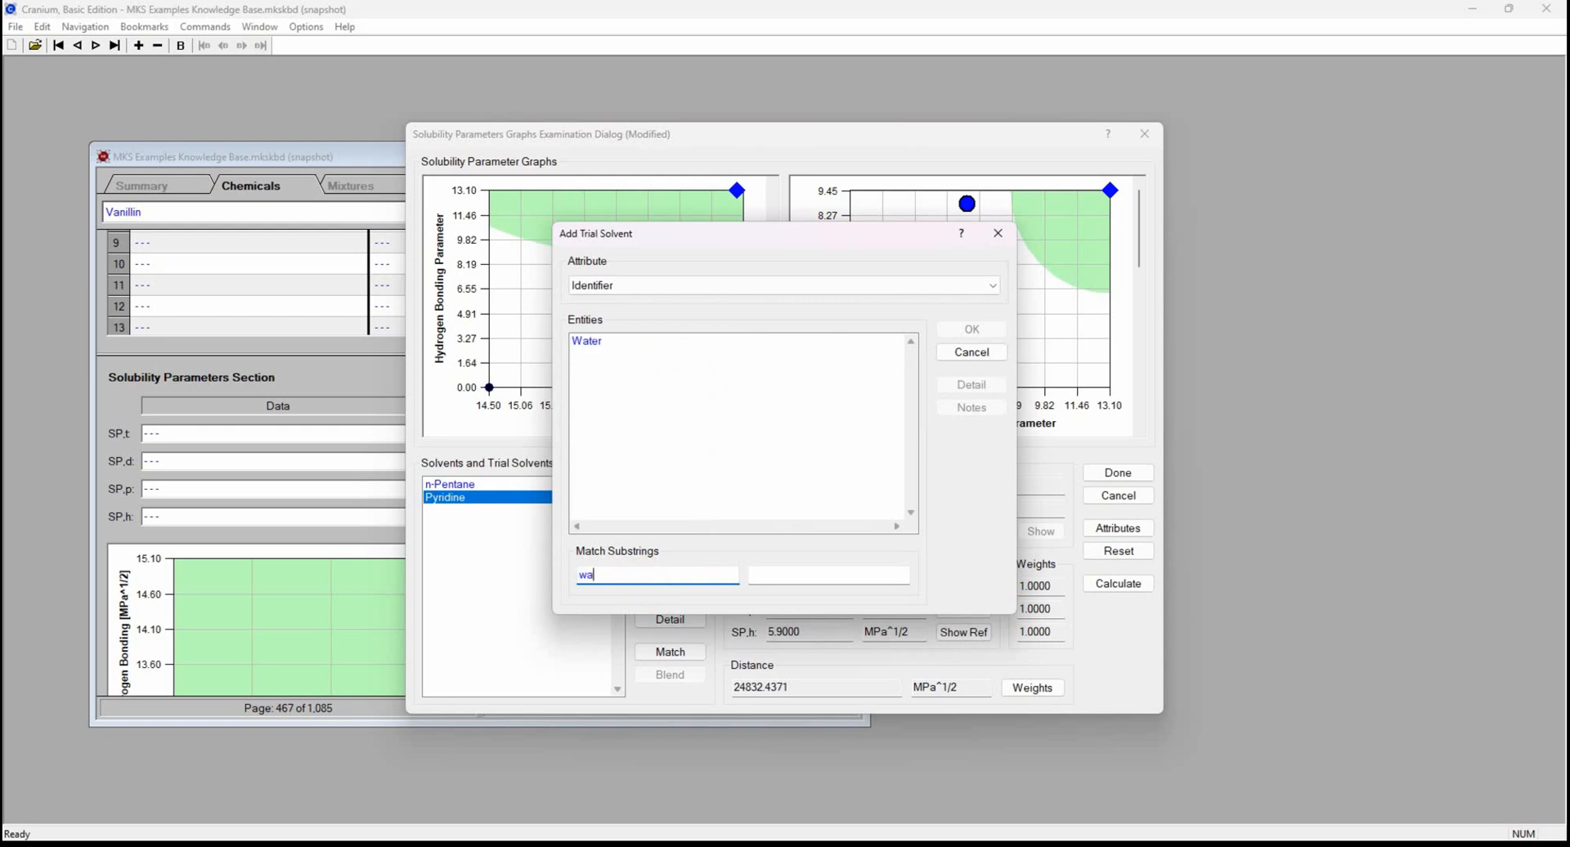
left_click(621, 341)
left_click(971, 330)
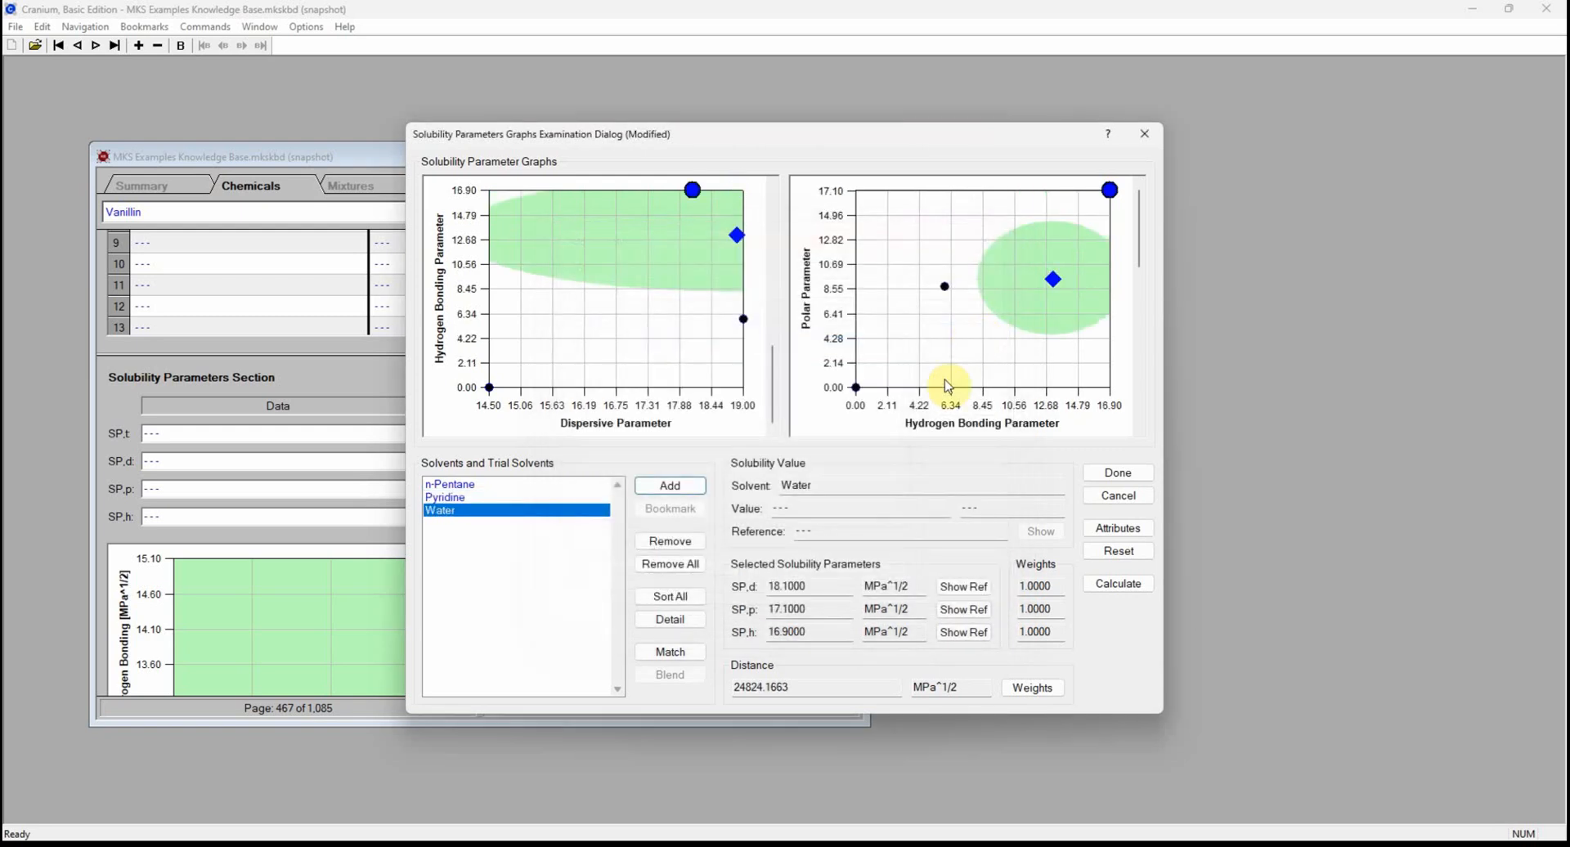
Filter the entities by "ethanol" and add Ethanol as a trial solvent.
left_click(686, 486)
left_click(632, 575)
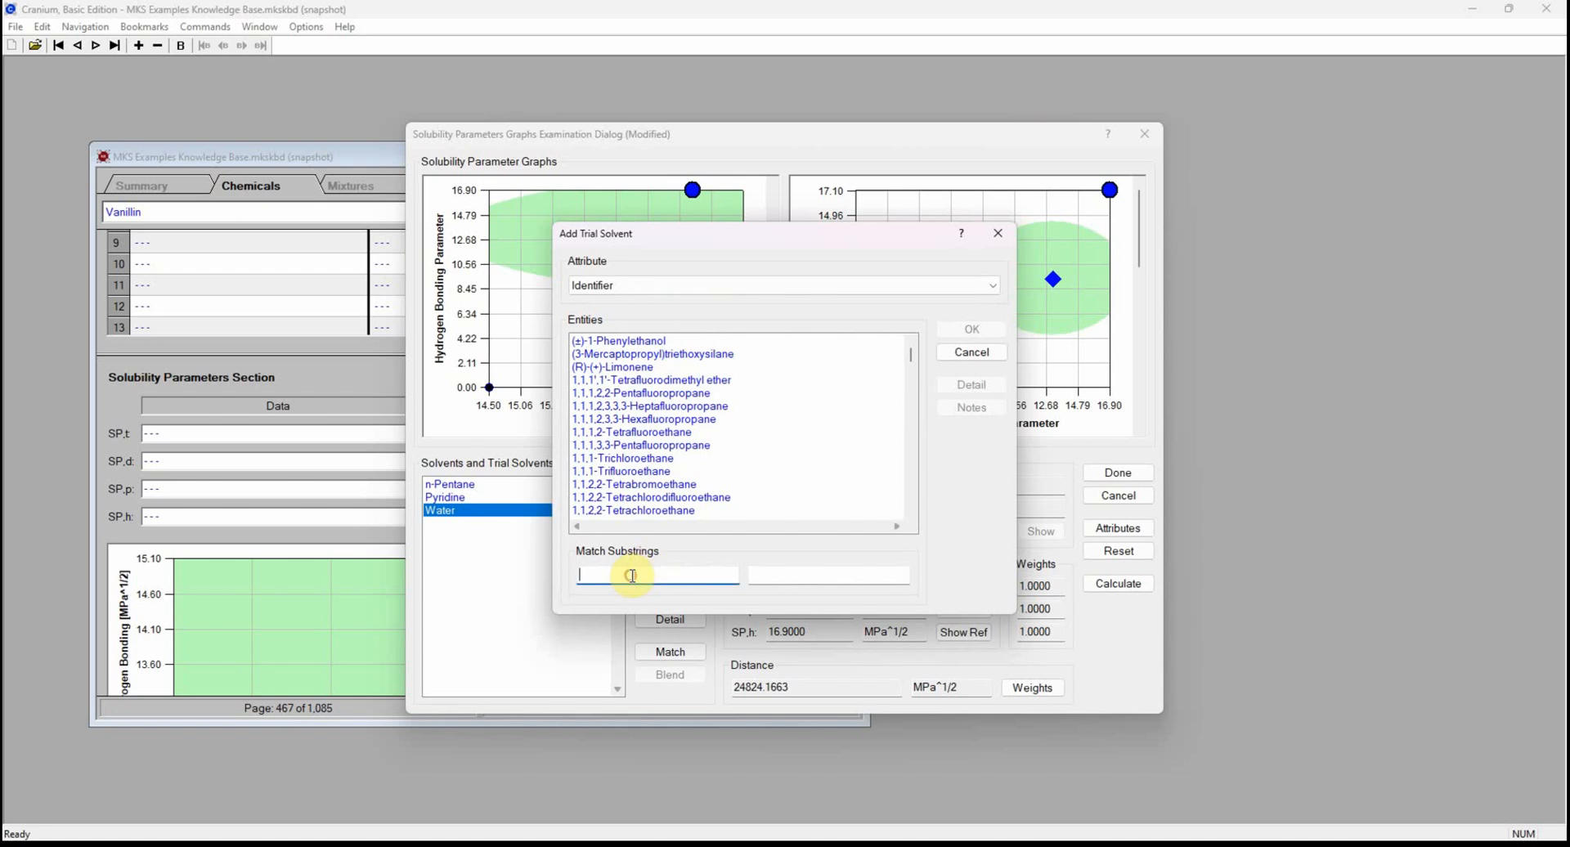
type("ethanol")
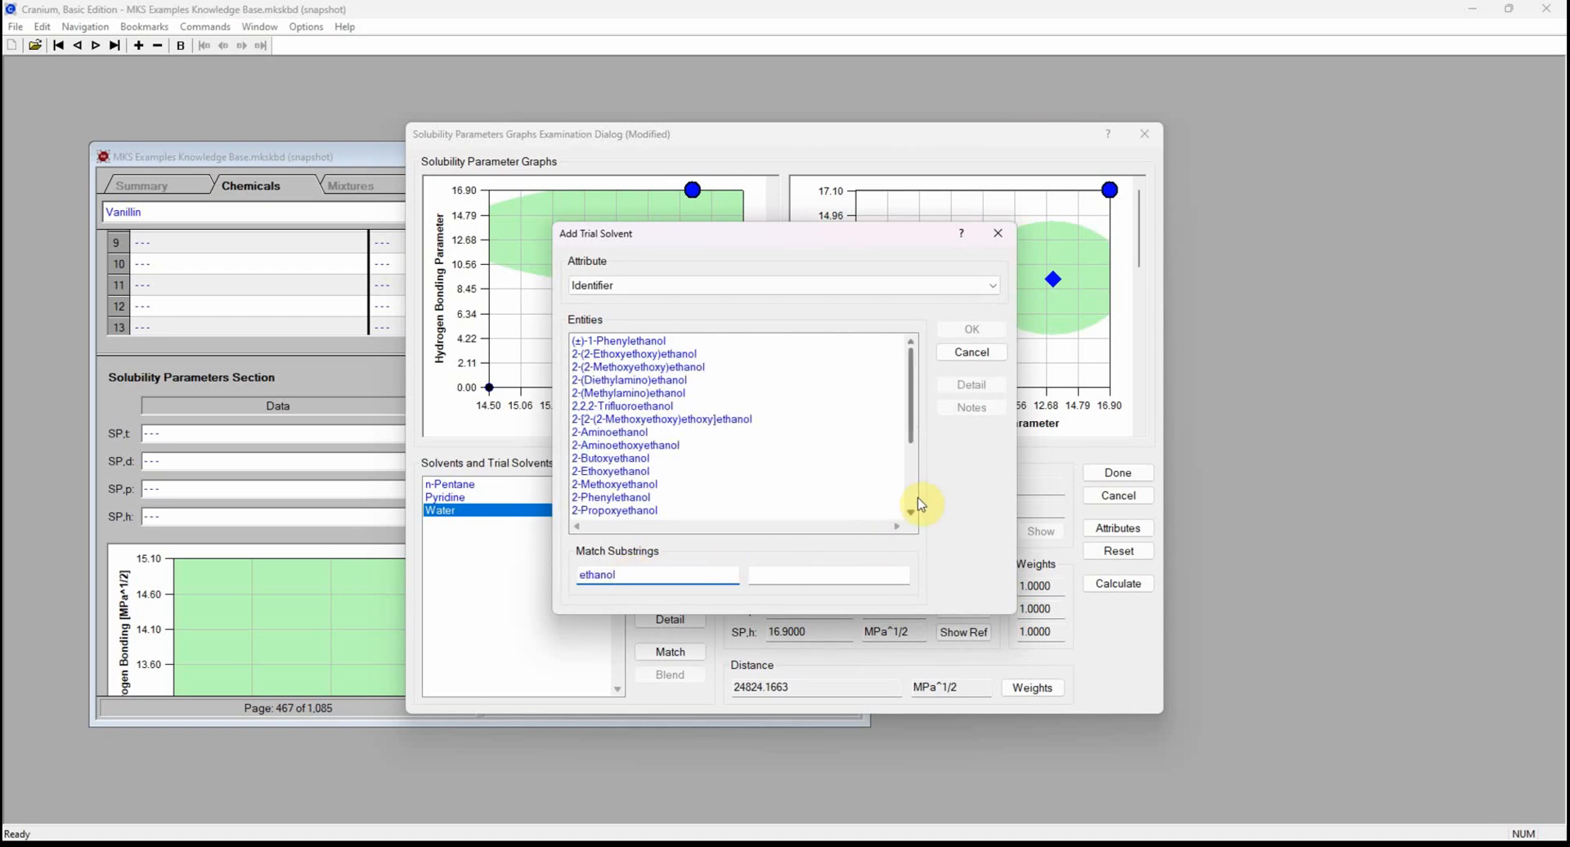
left_click(914, 505)
left_click(590, 418)
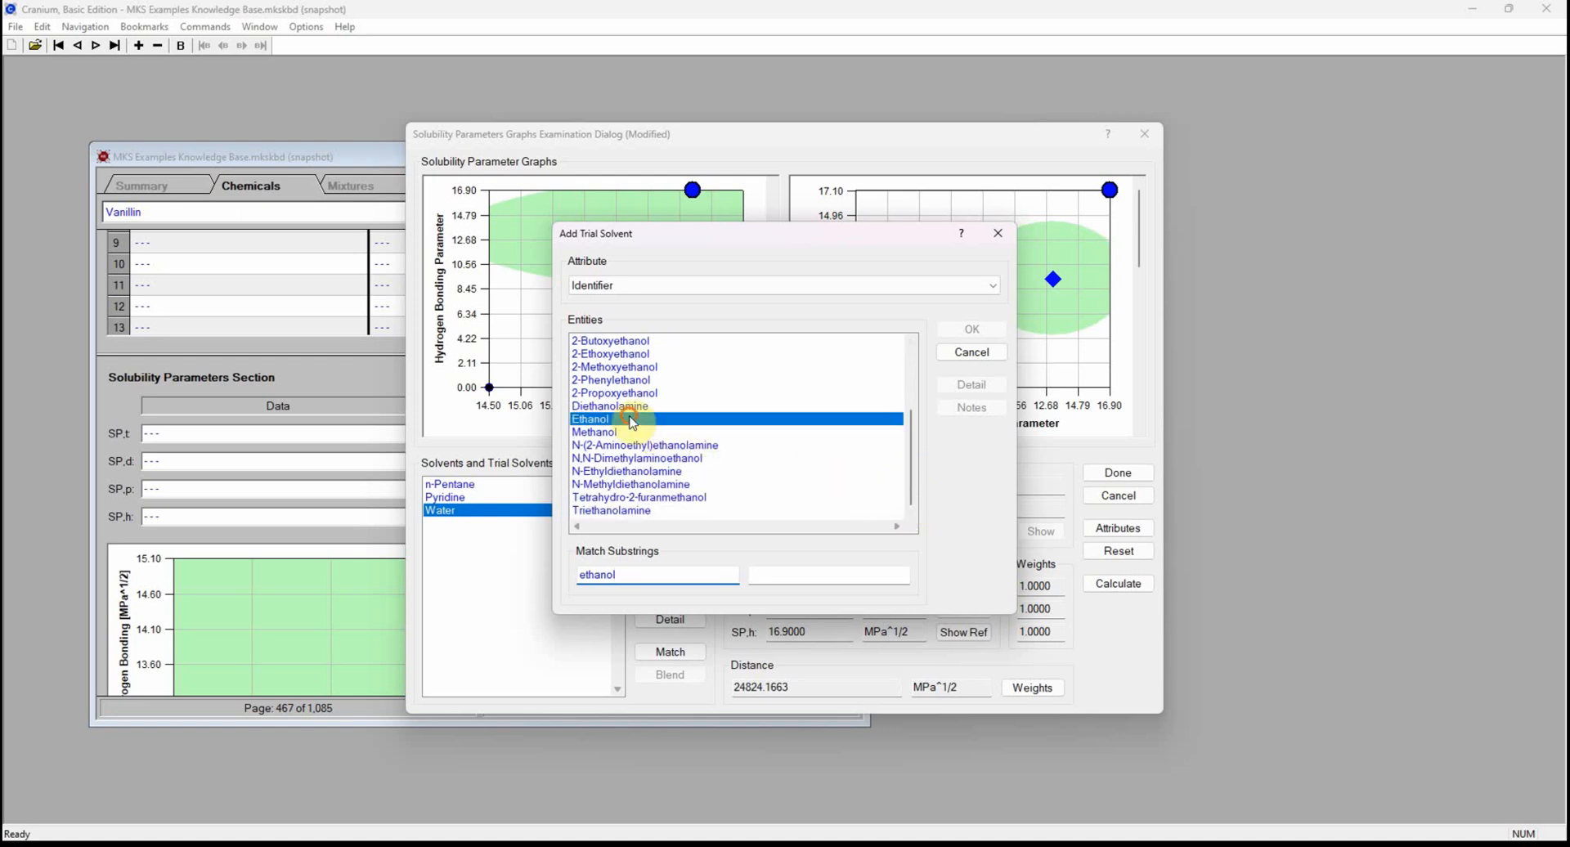
left_click(960, 330)
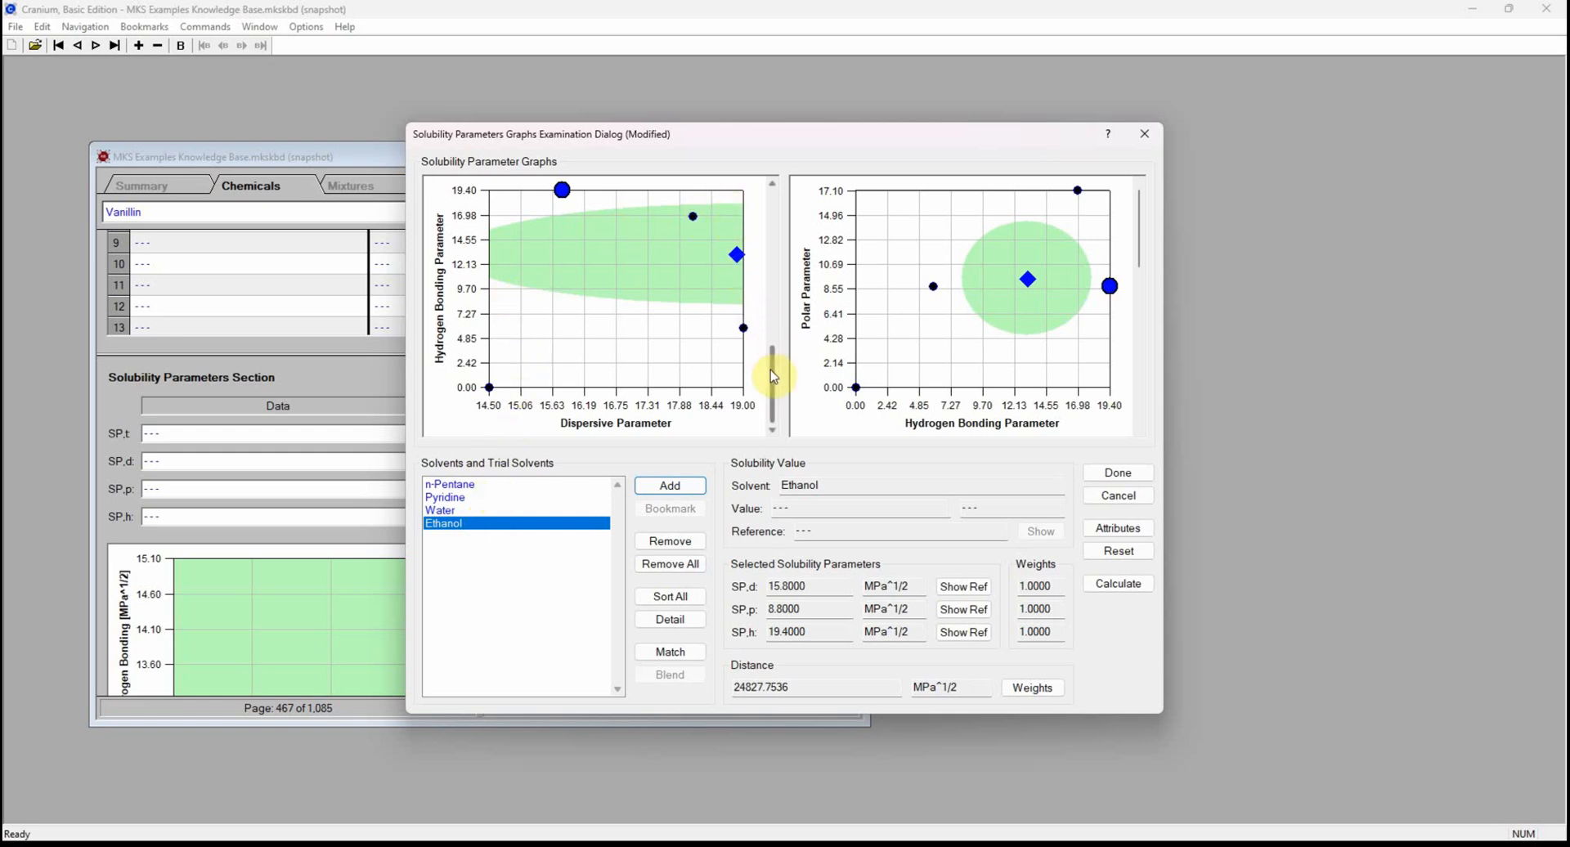
Show polar versus hydrogen bonding parameters in the first graph and inspect the Pyridine, n-Pentane, Water and Ethanol points in turn.
left_click_drag(774, 376, 777, 253)
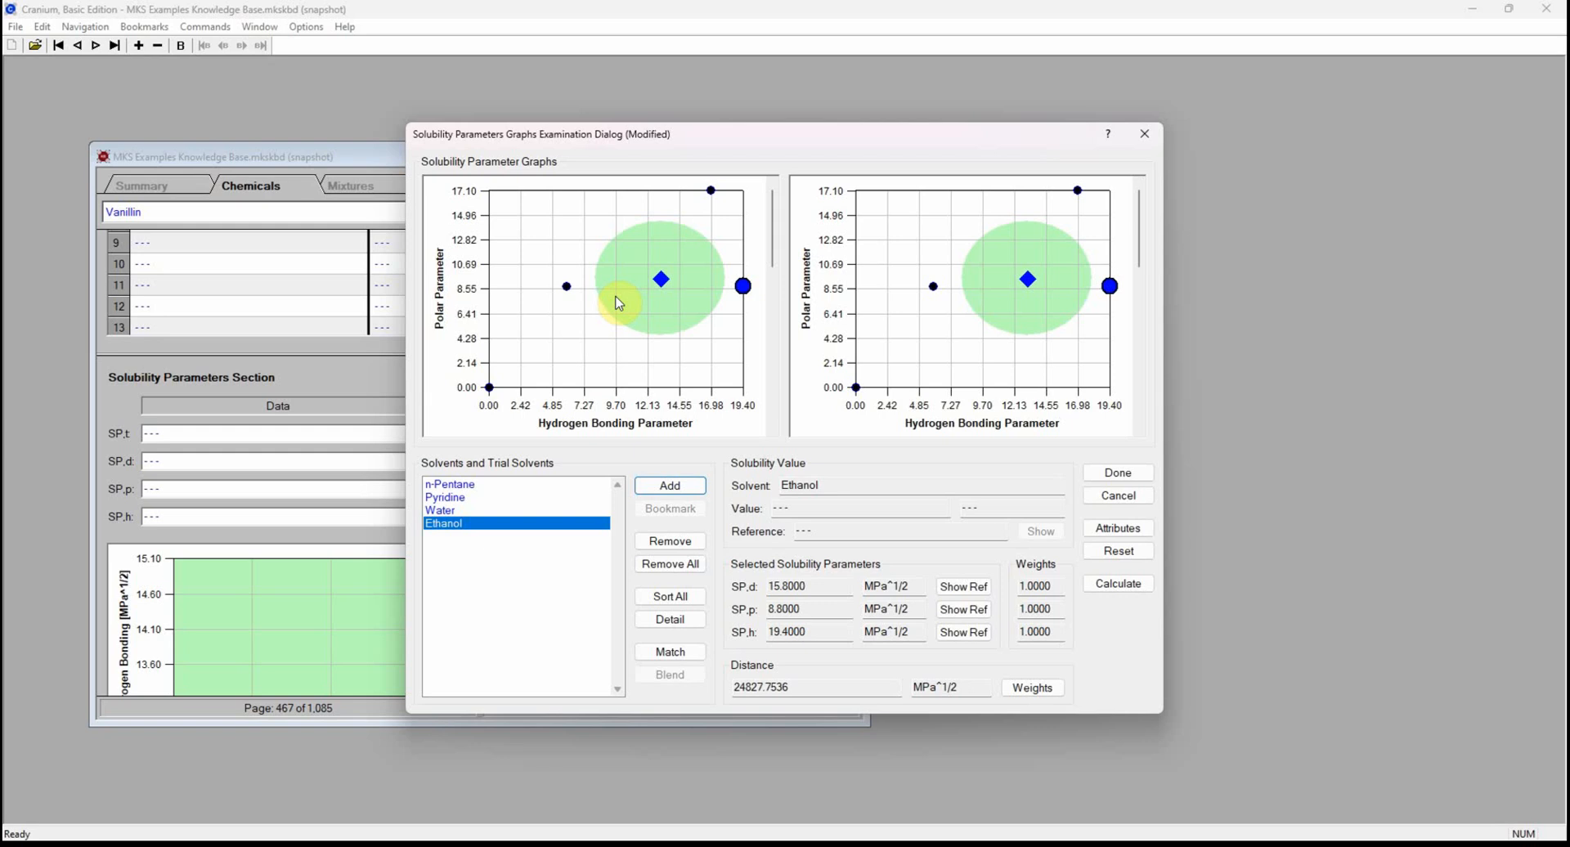
left_click(564, 290)
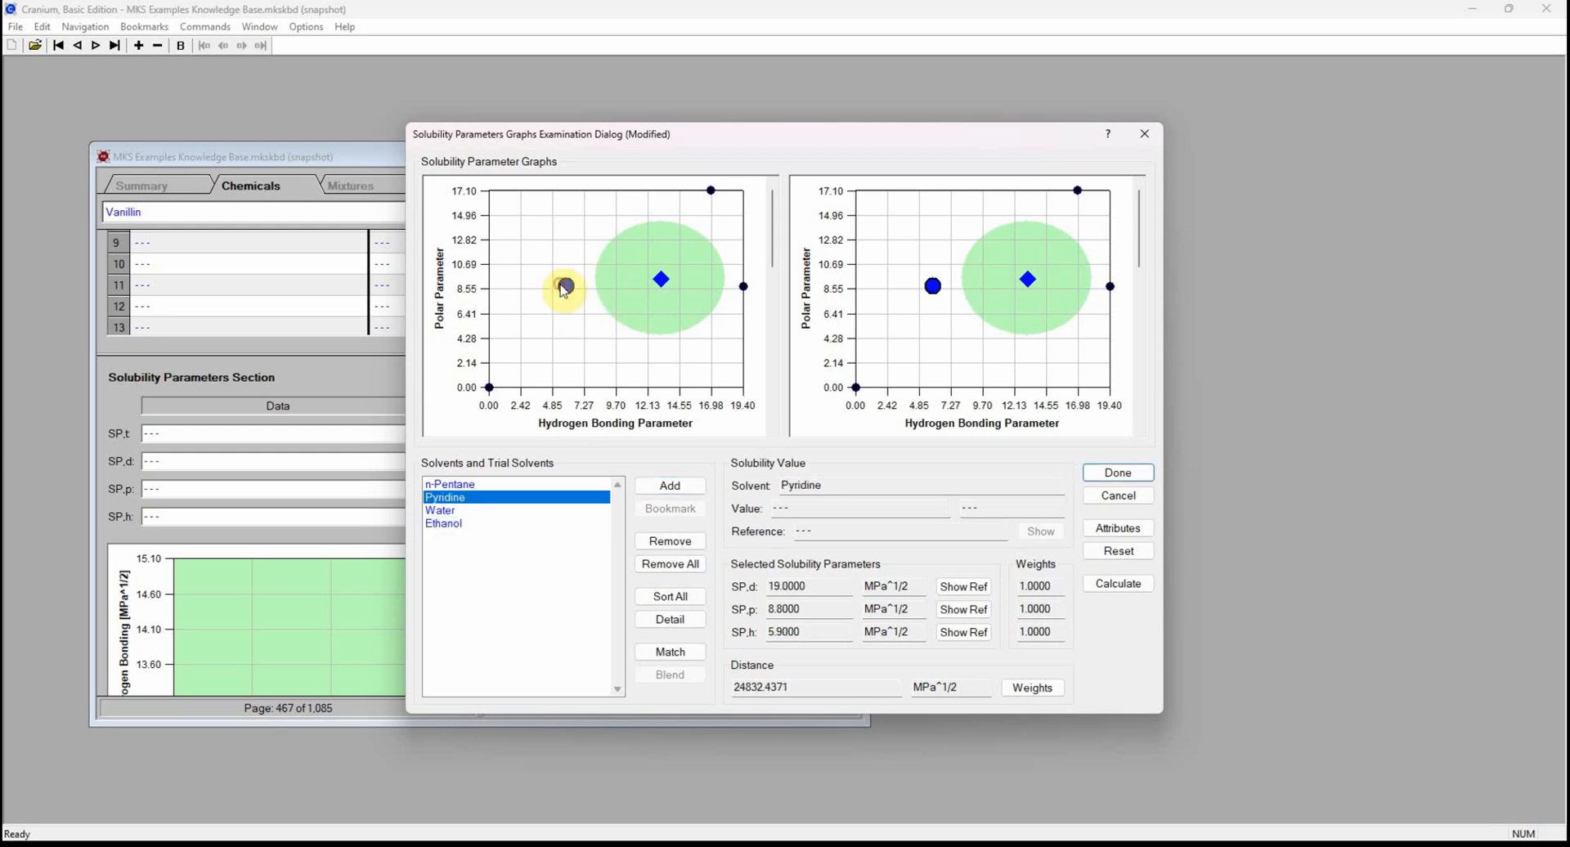
left_click(482, 388)
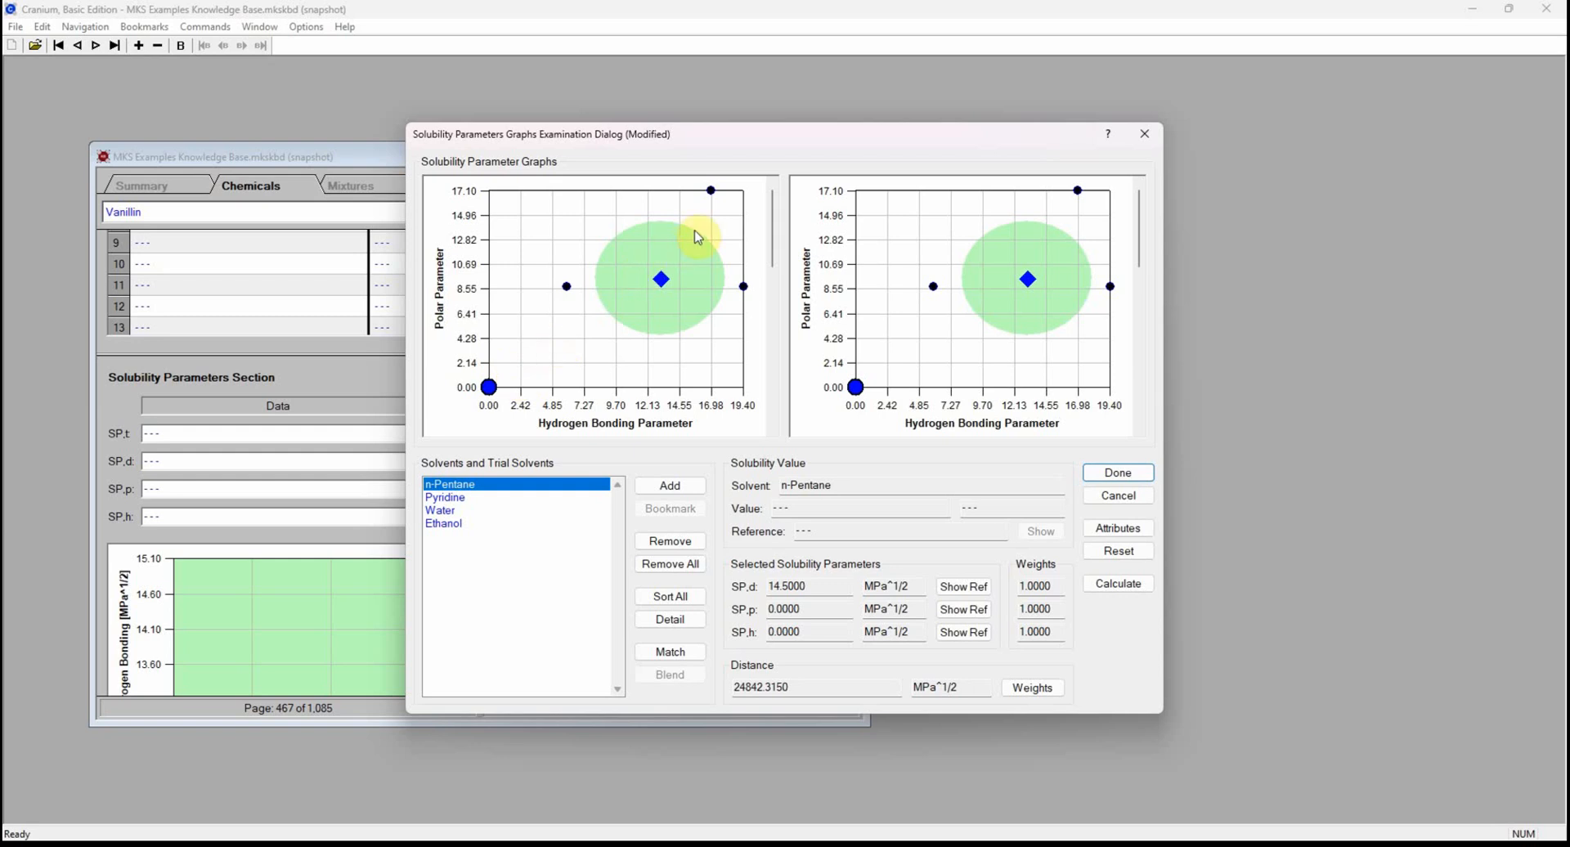
left_click(713, 197)
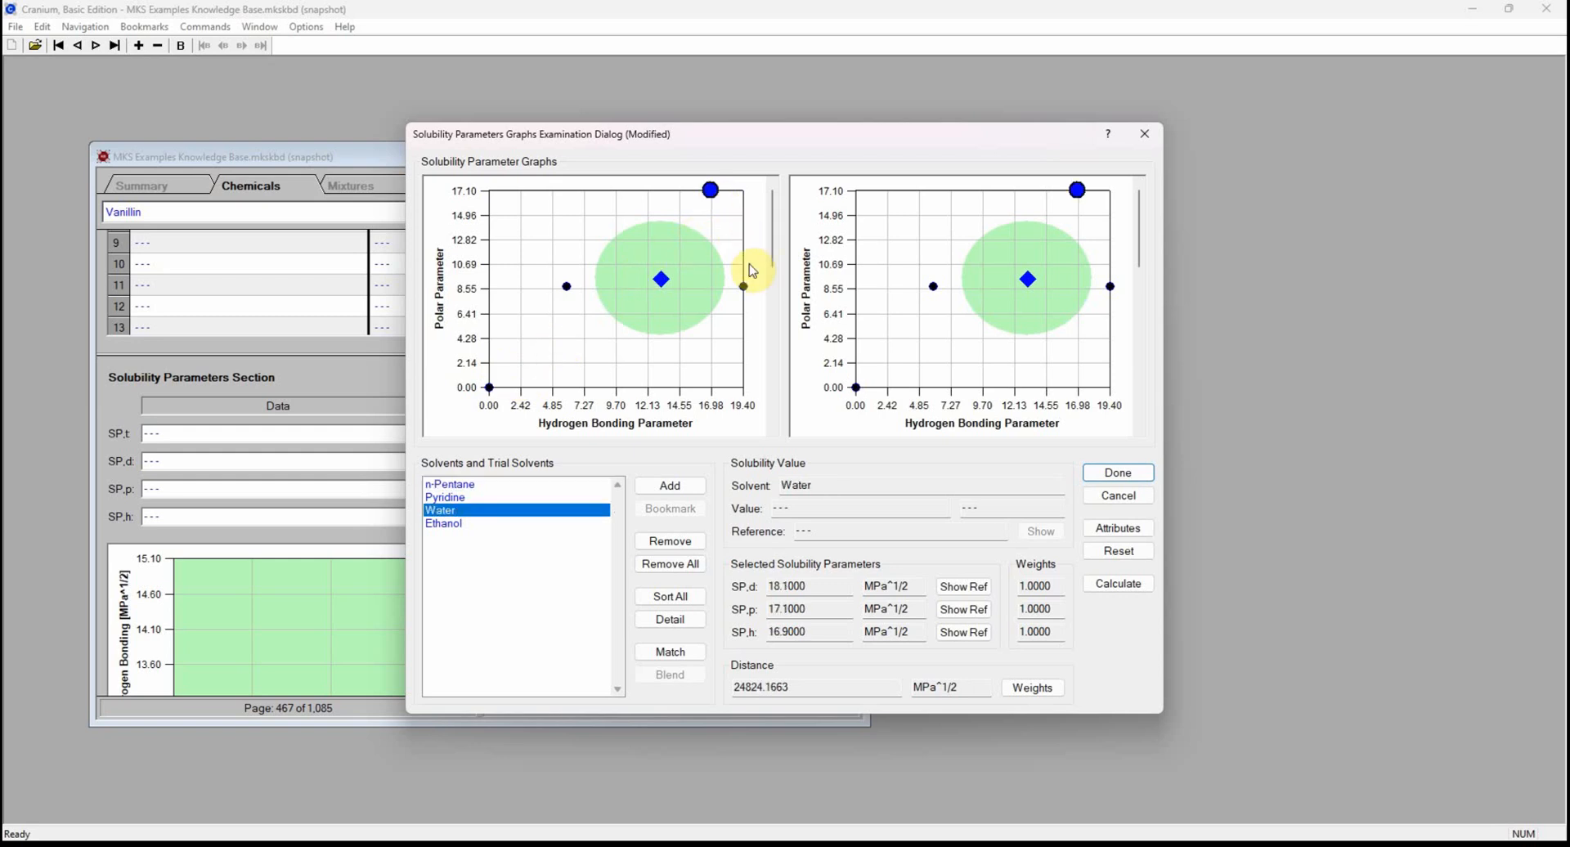
left_click(742, 290)
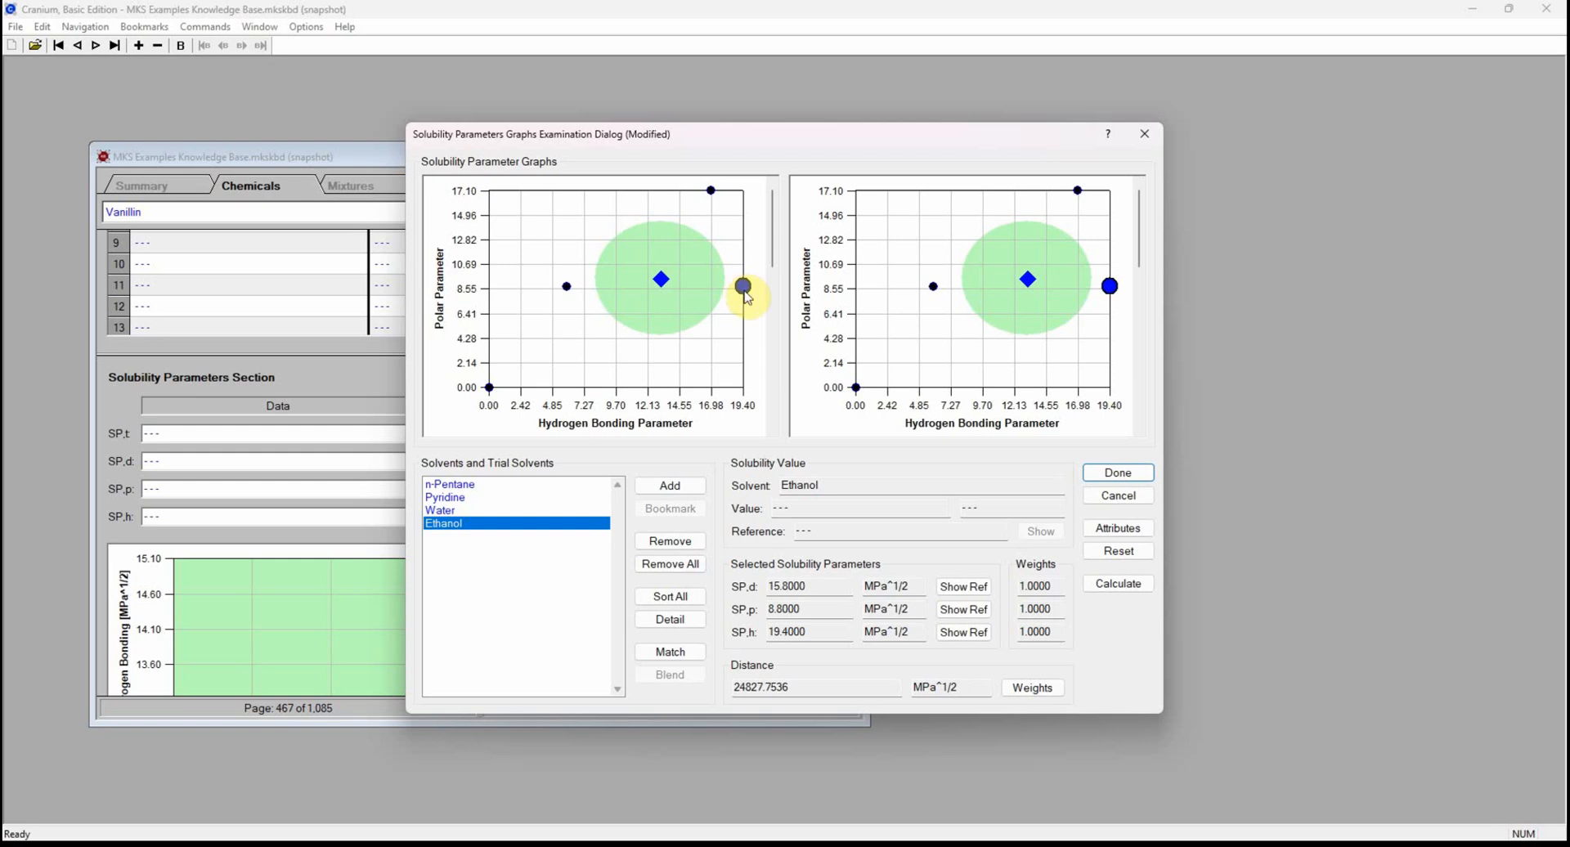
Inspect n-Pentane and Ethanol in the second graph, using its hydrogen bonding versus dispersive and polar versus dispersive plots.
left_click(505, 488)
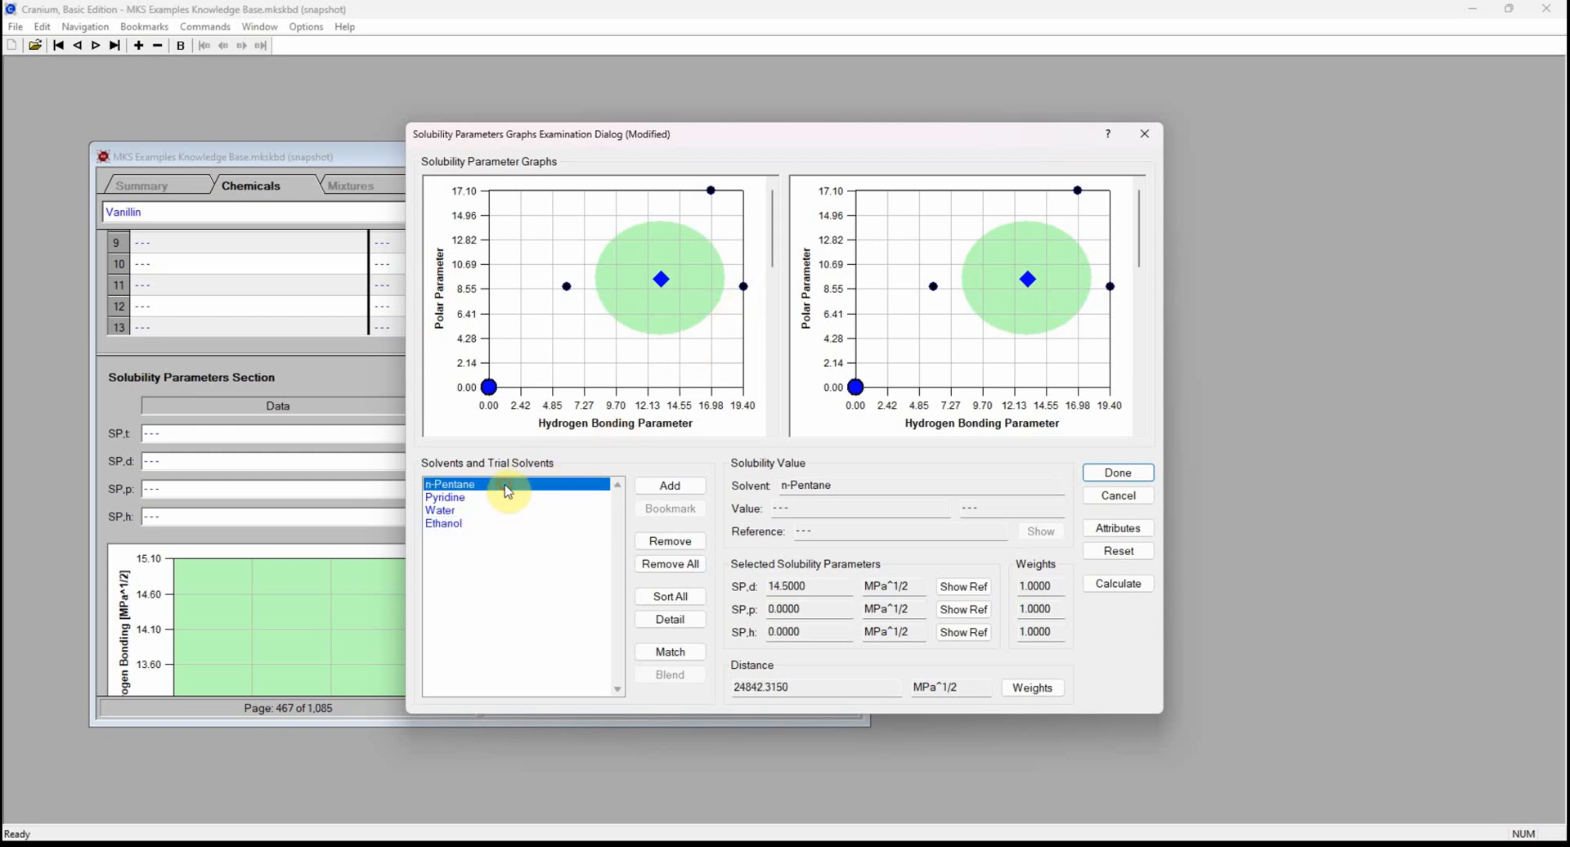
left_click(1142, 301)
left_click(1141, 369)
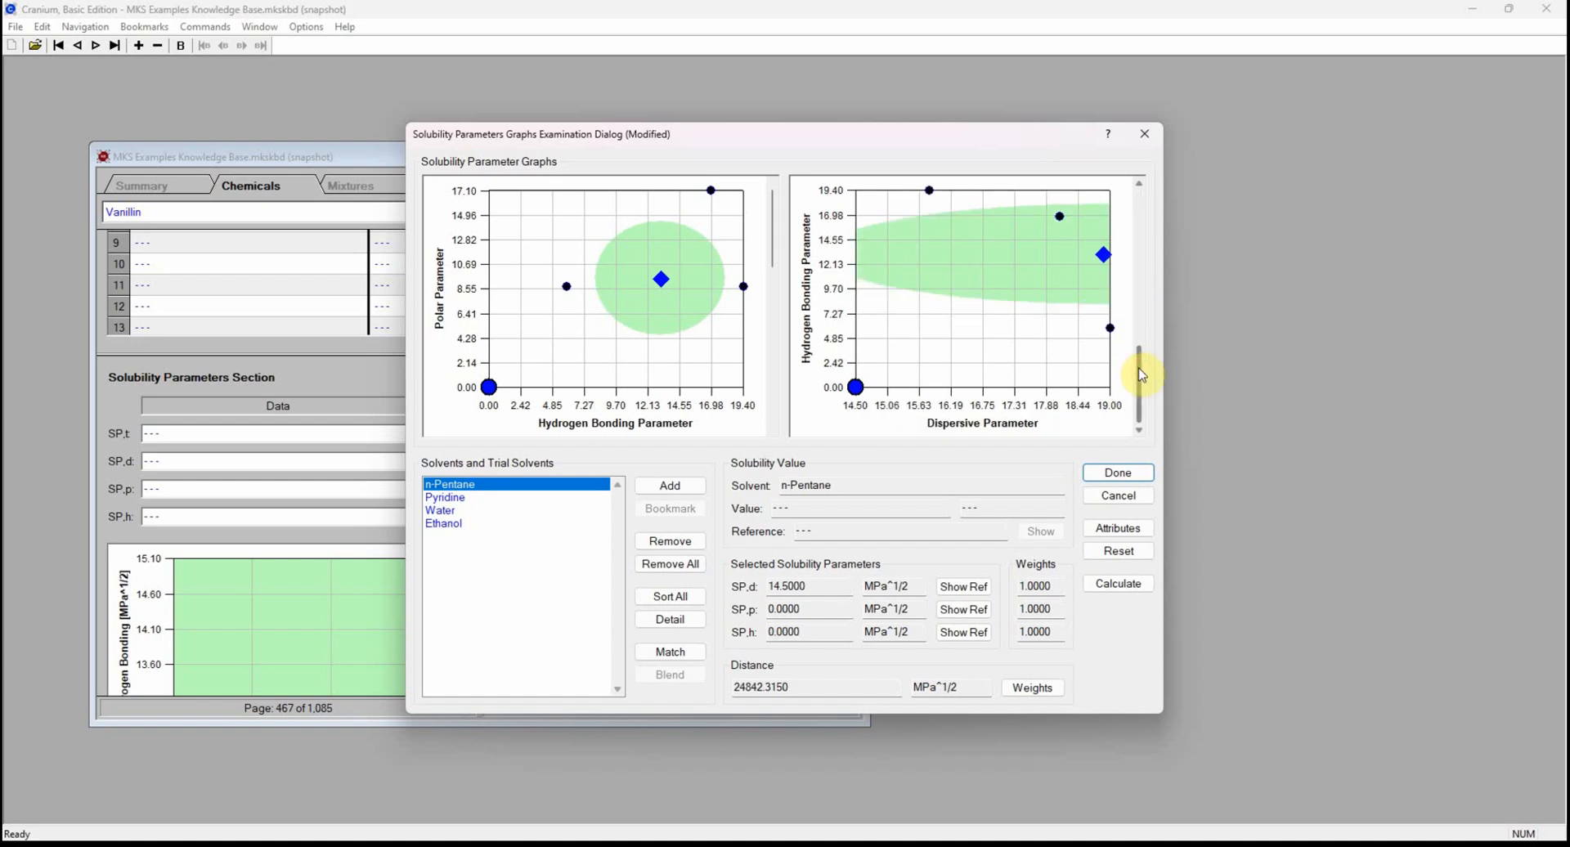
left_click(495, 523)
left_click(1141, 302)
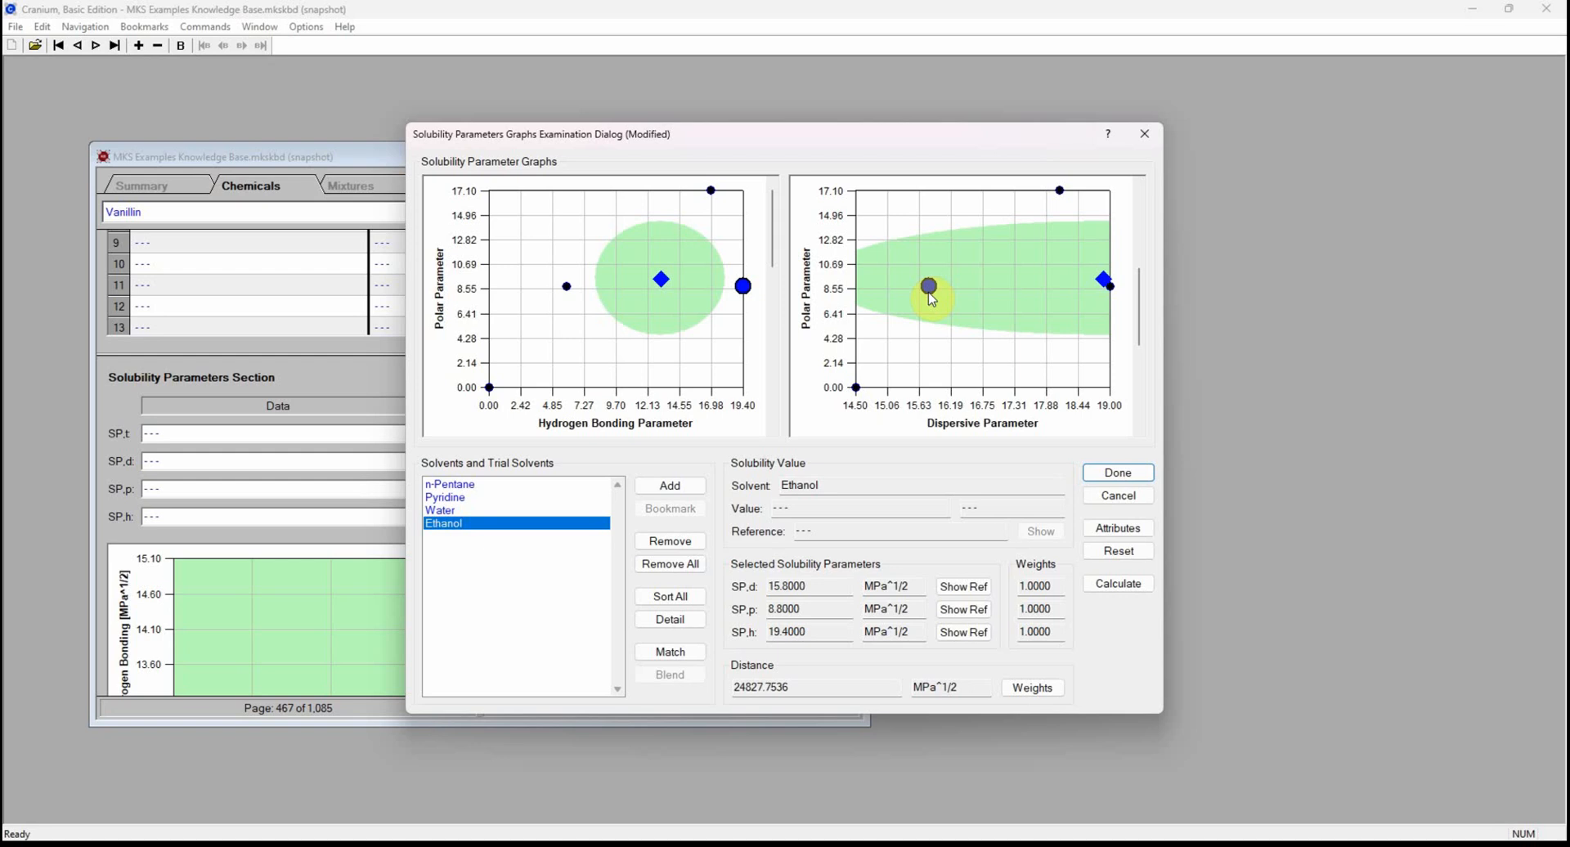
Filter the entities by "furf" and add Furfural as a trial solvent.
left_click(685, 487)
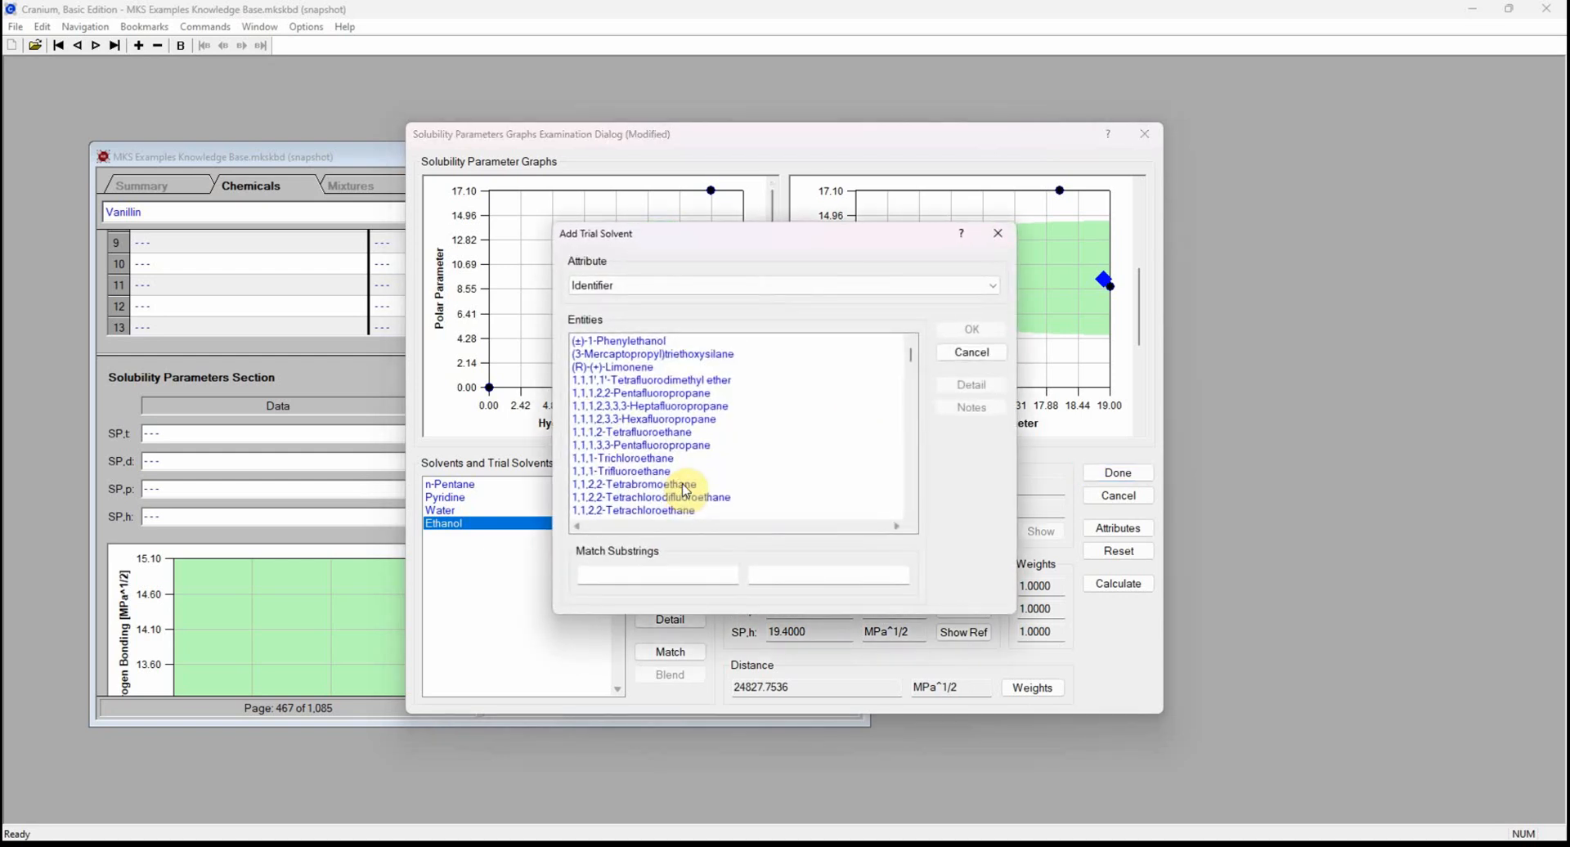
left_click(640, 572)
type("furf")
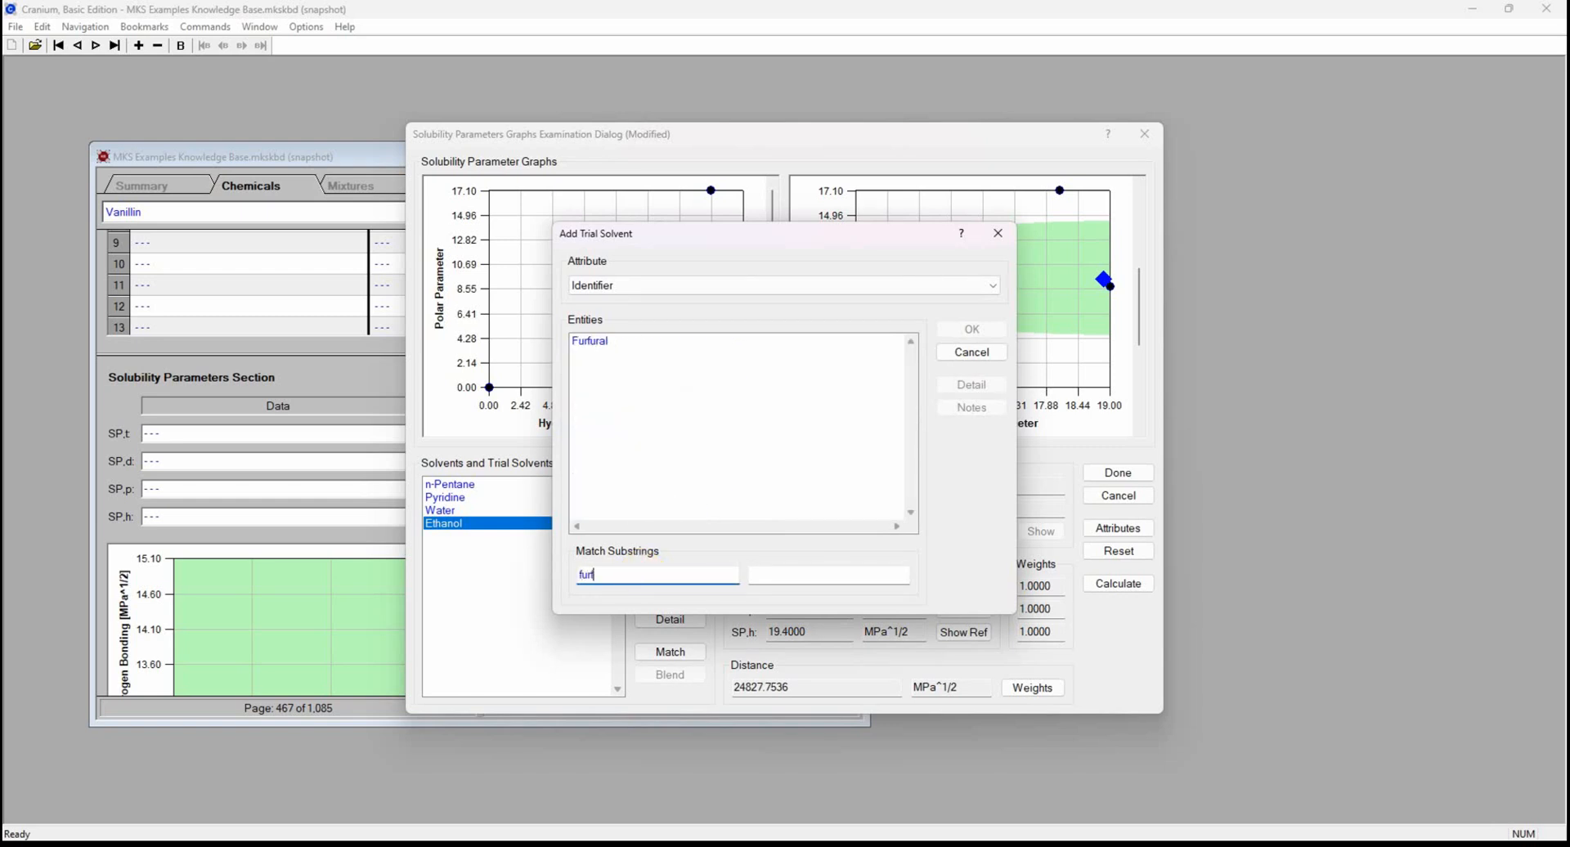
left_click(646, 340)
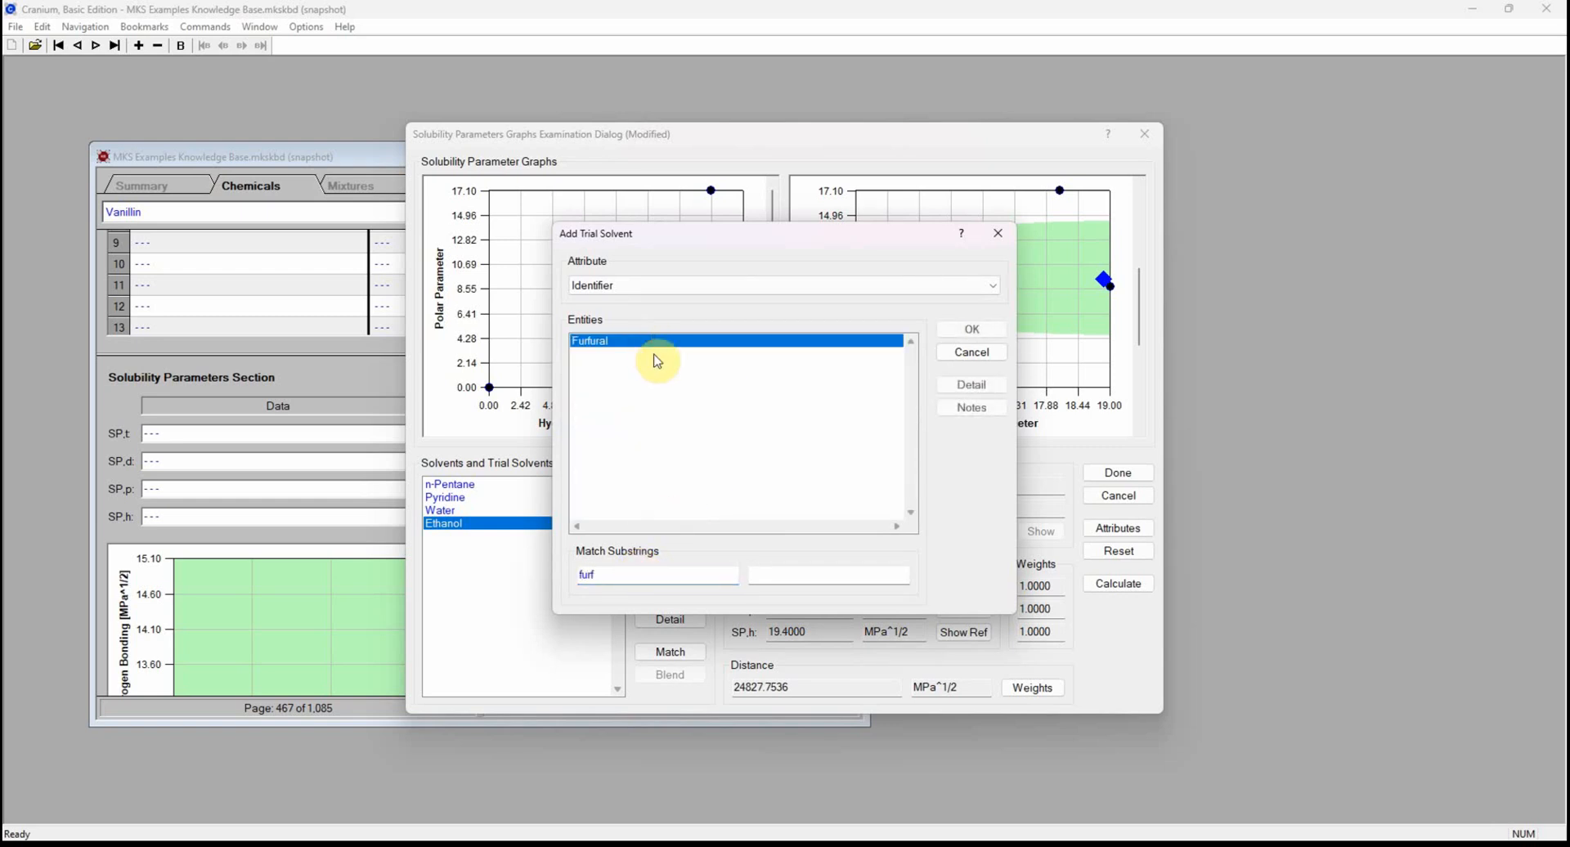
left_click(996, 330)
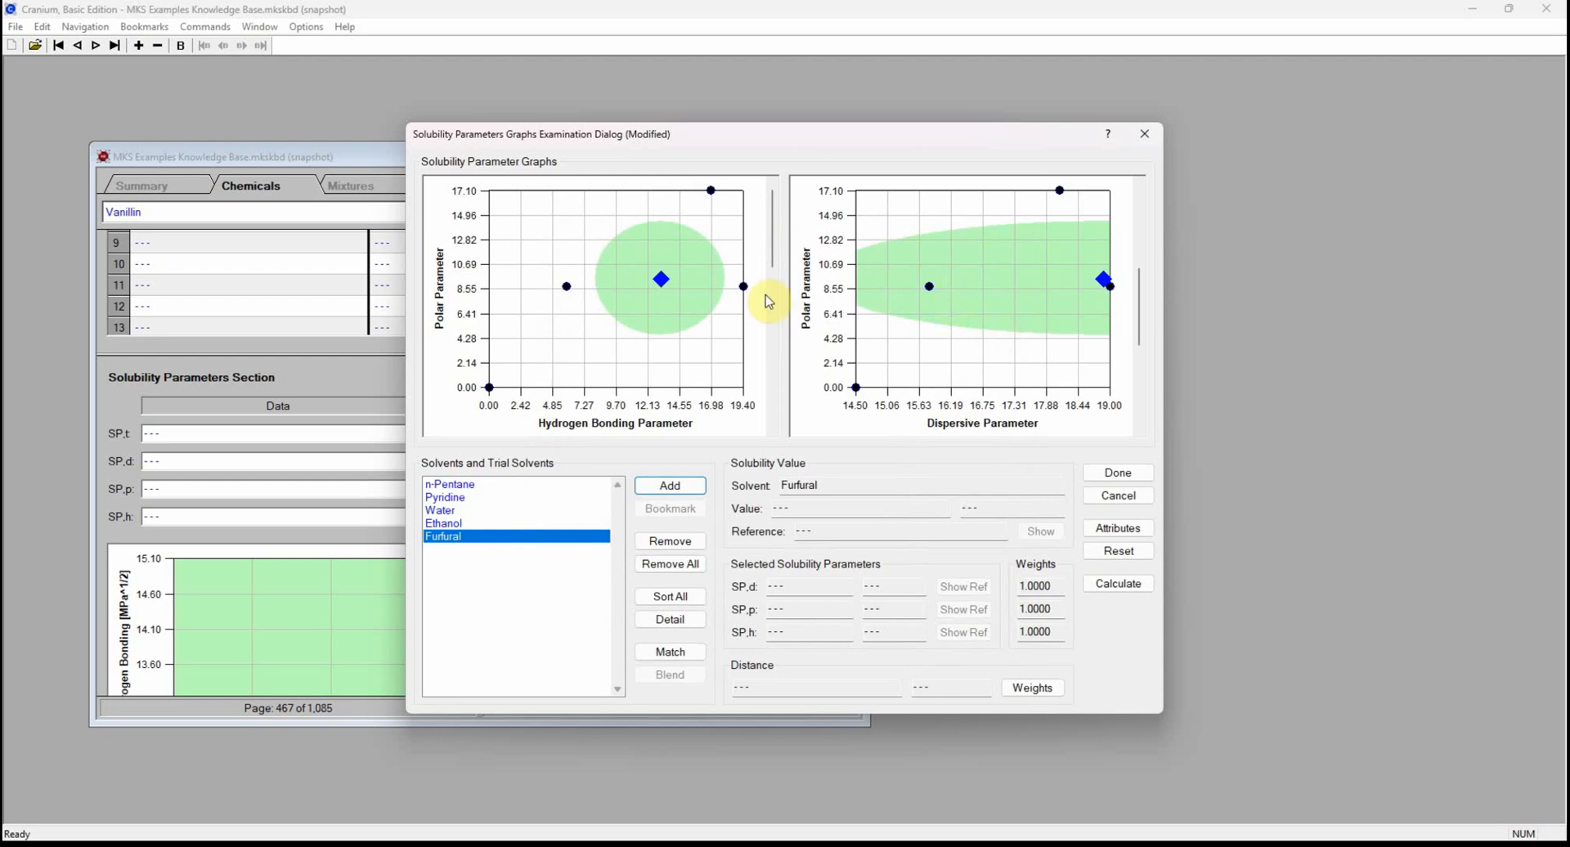
Check the first graph's polar and hydrogen bonding versus dispersive plots for Furfural, and finish the solvent analysis.
left_click(767, 328)
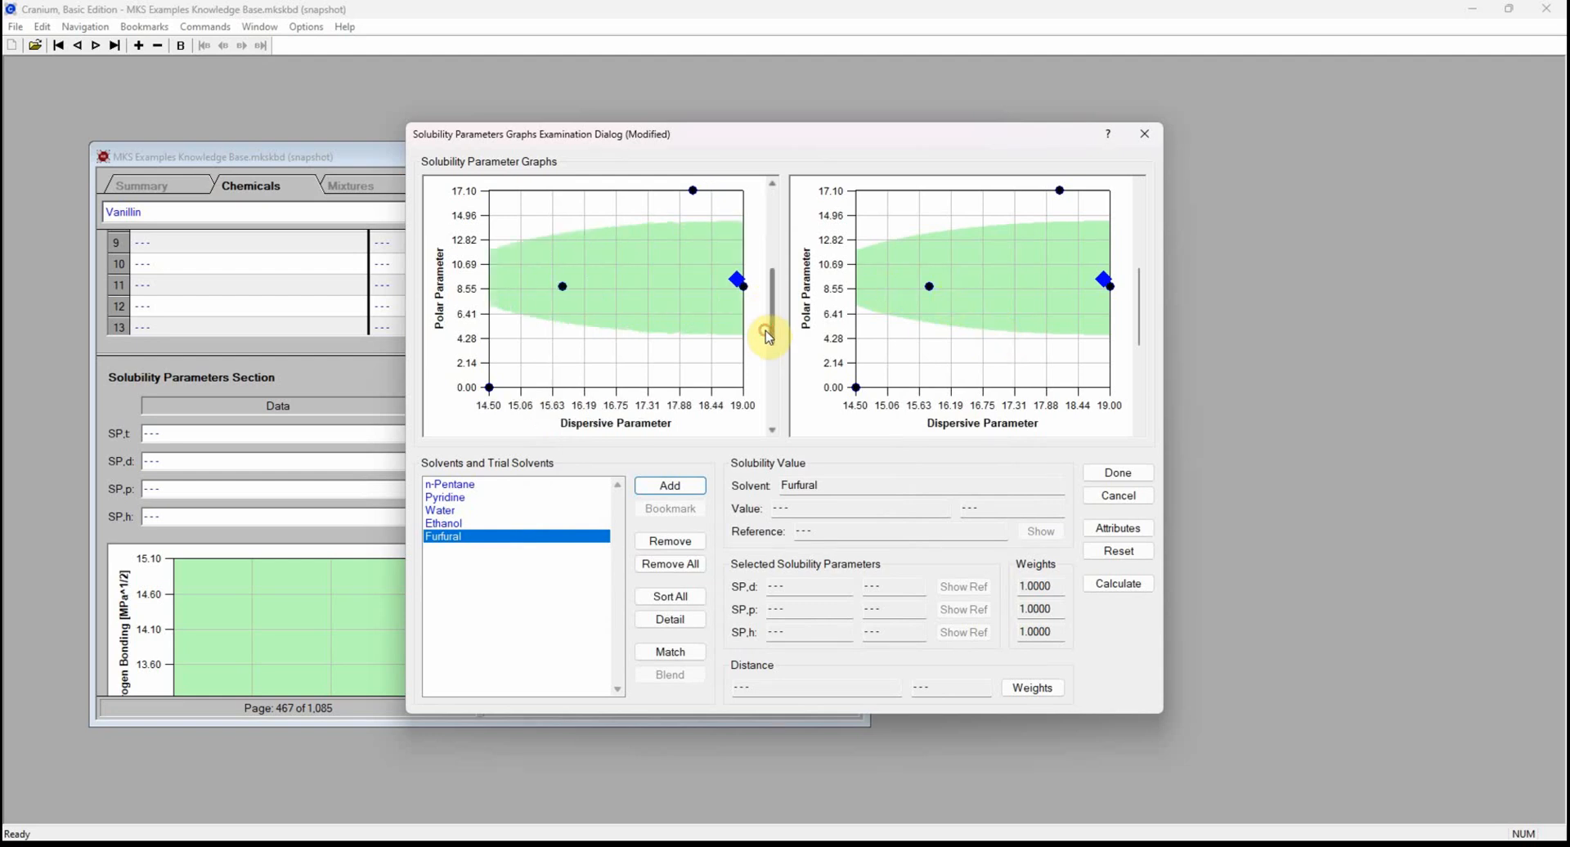
left_click(772, 374)
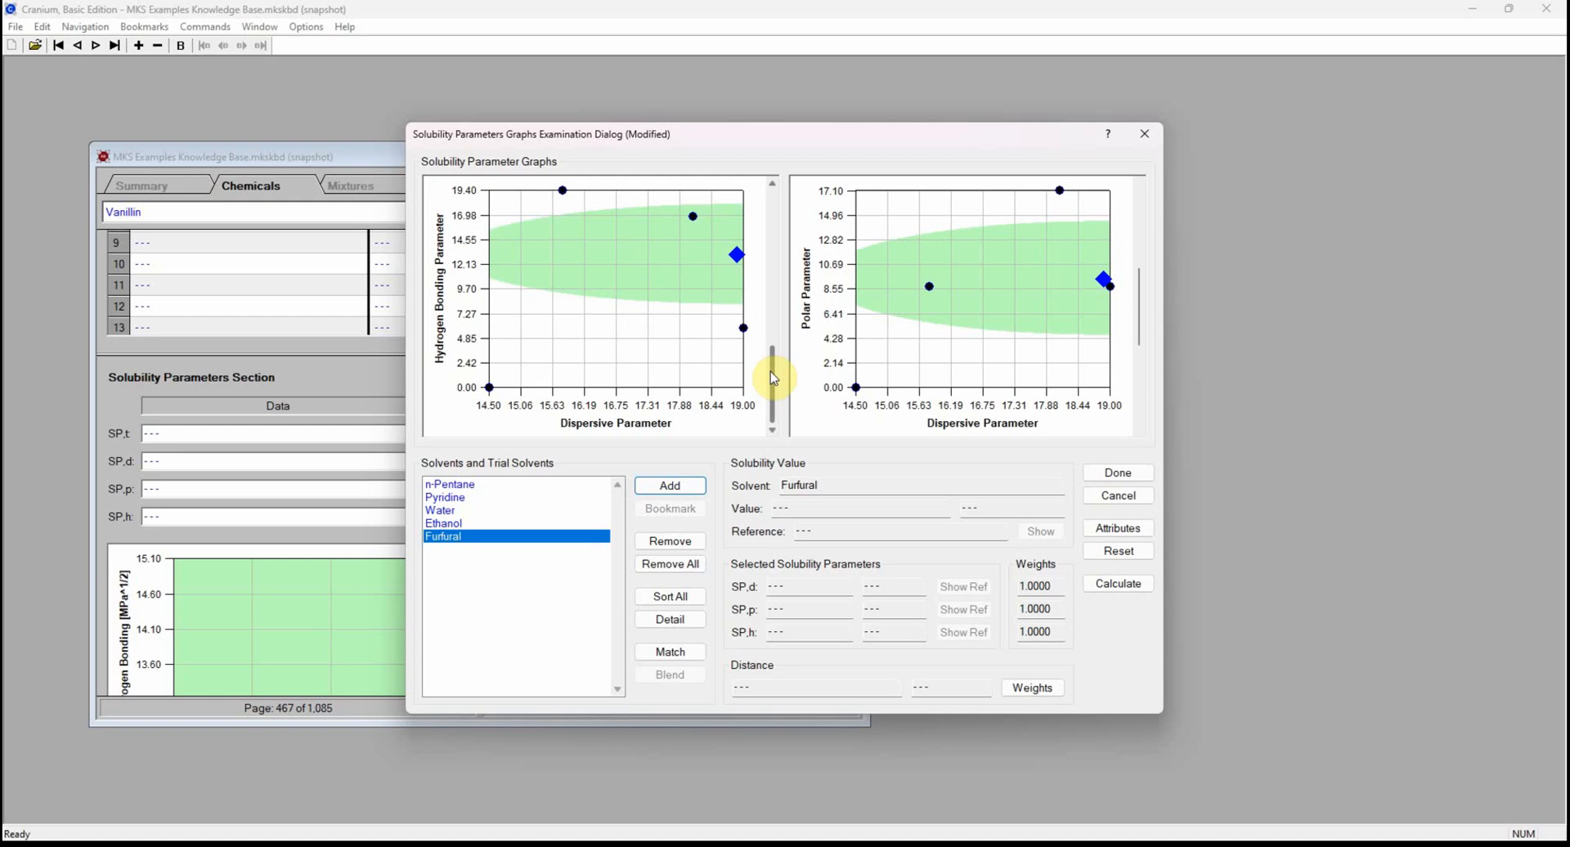
left_click(1117, 474)
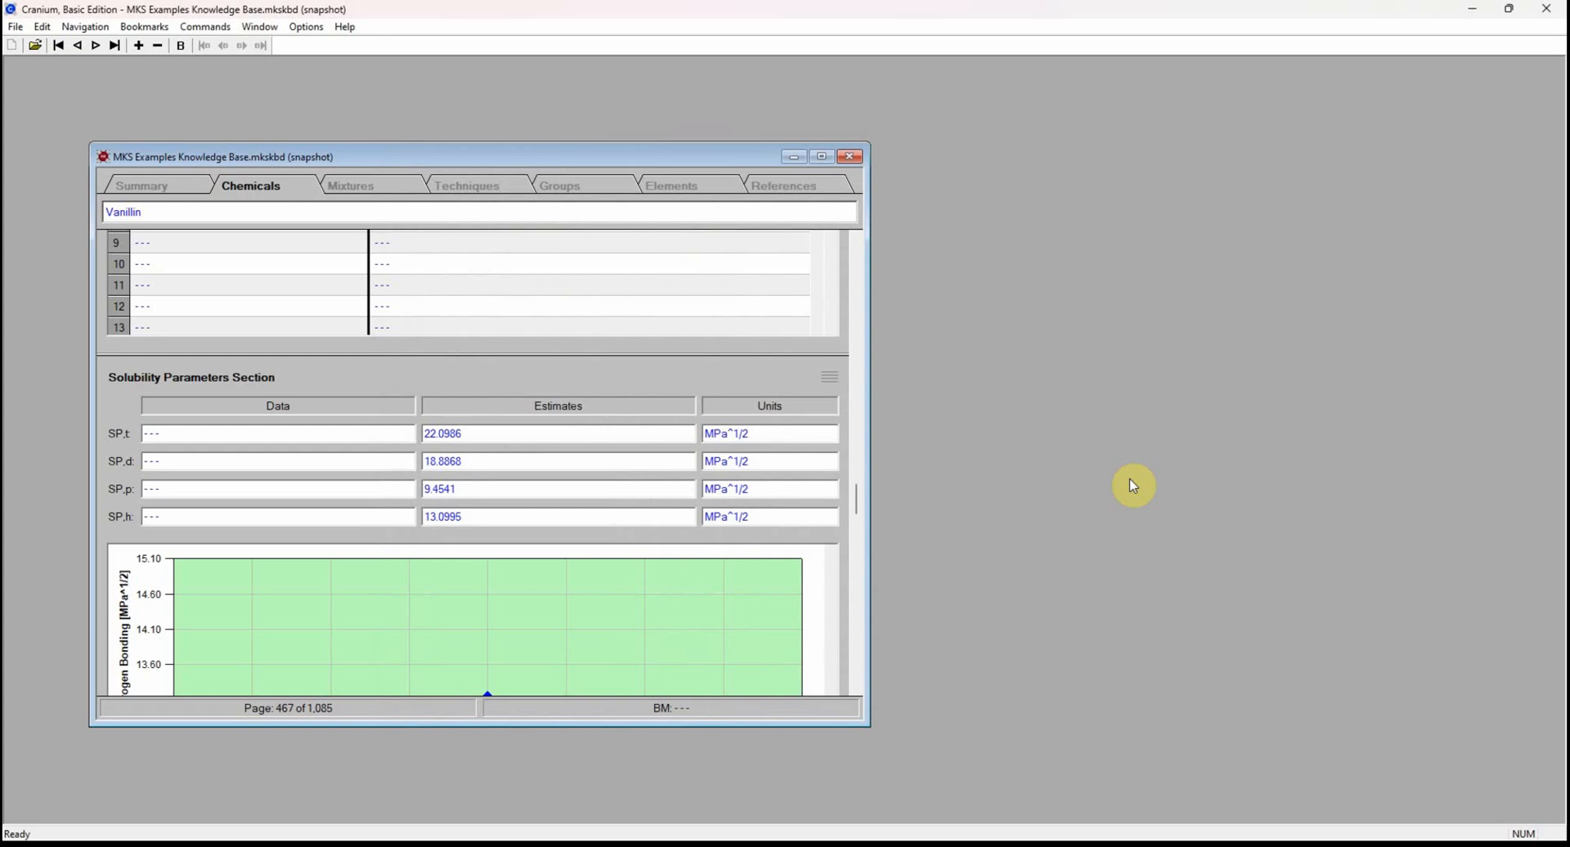
Go to the Furfural chemical page, filtering the entities by "furfu".
left_click(85, 27)
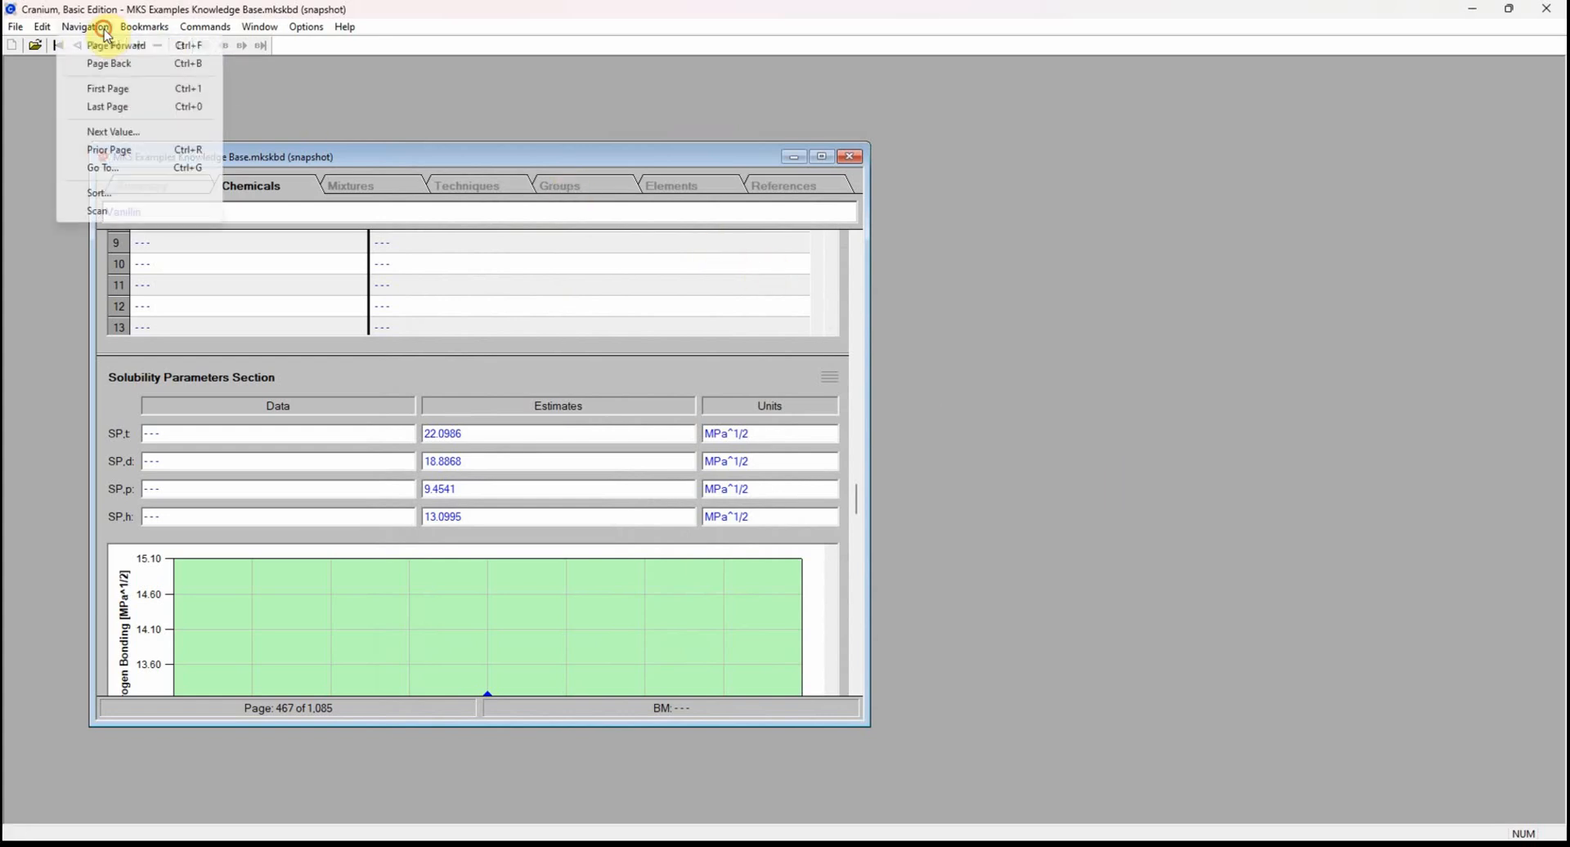
left_click(105, 167)
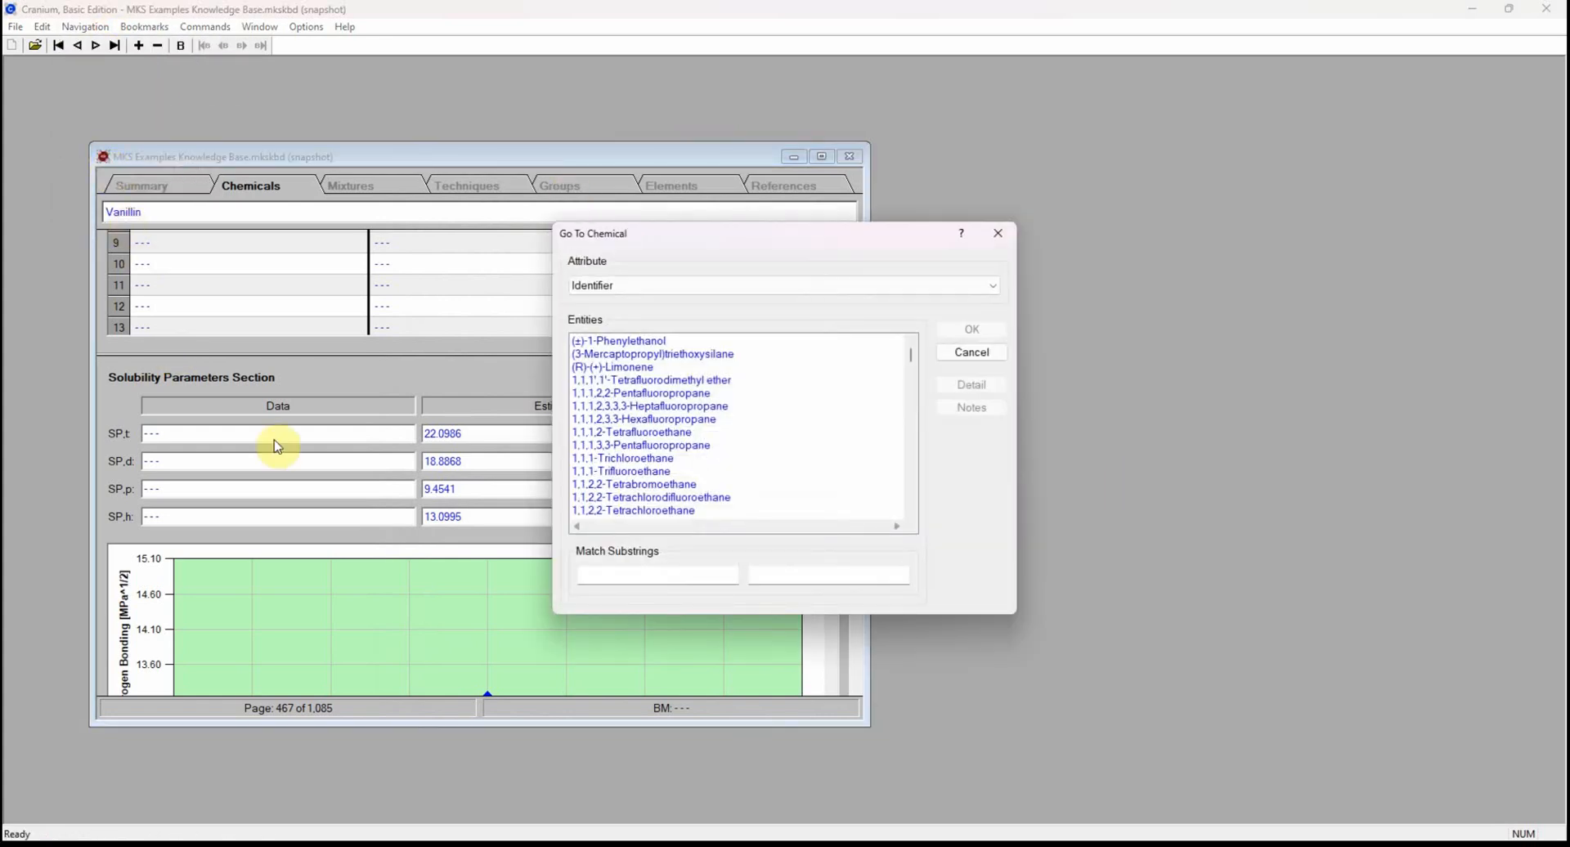
left_click(589, 576)
type("f")
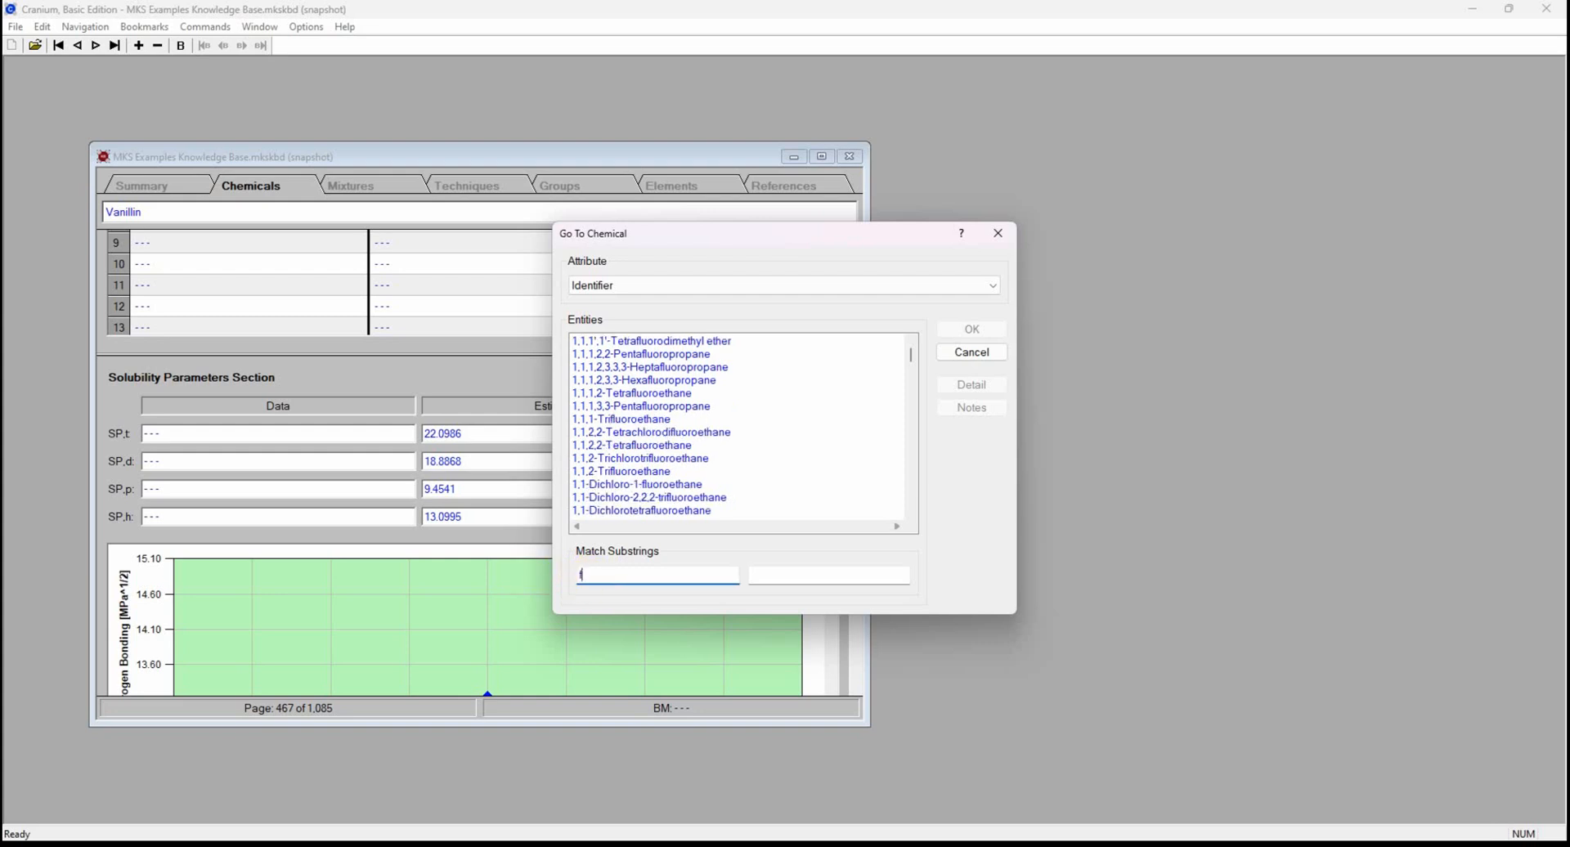
type("urfu")
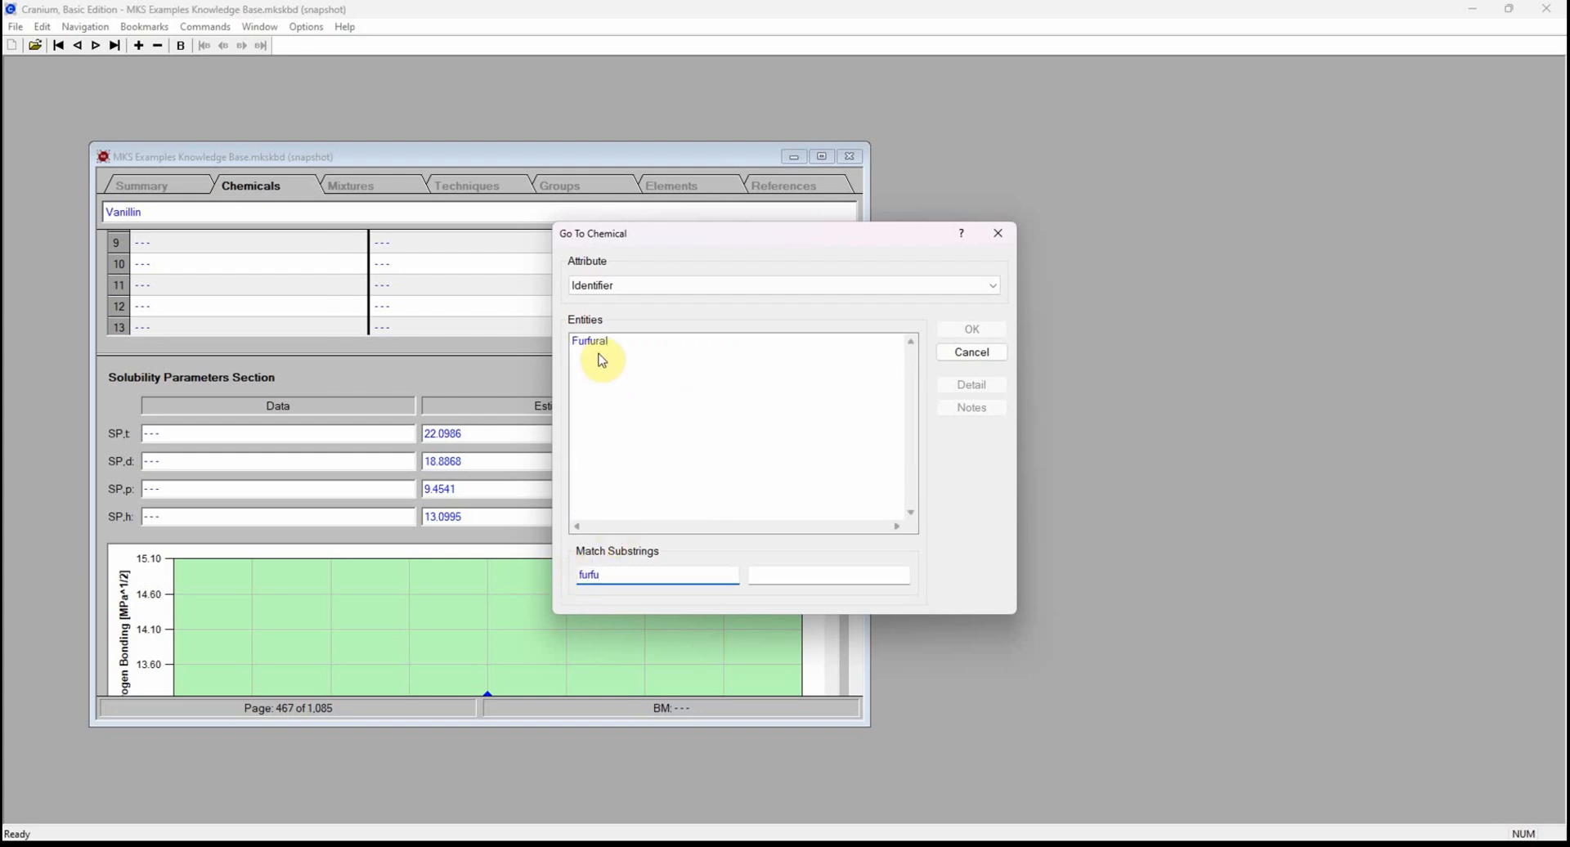
left_click(597, 342)
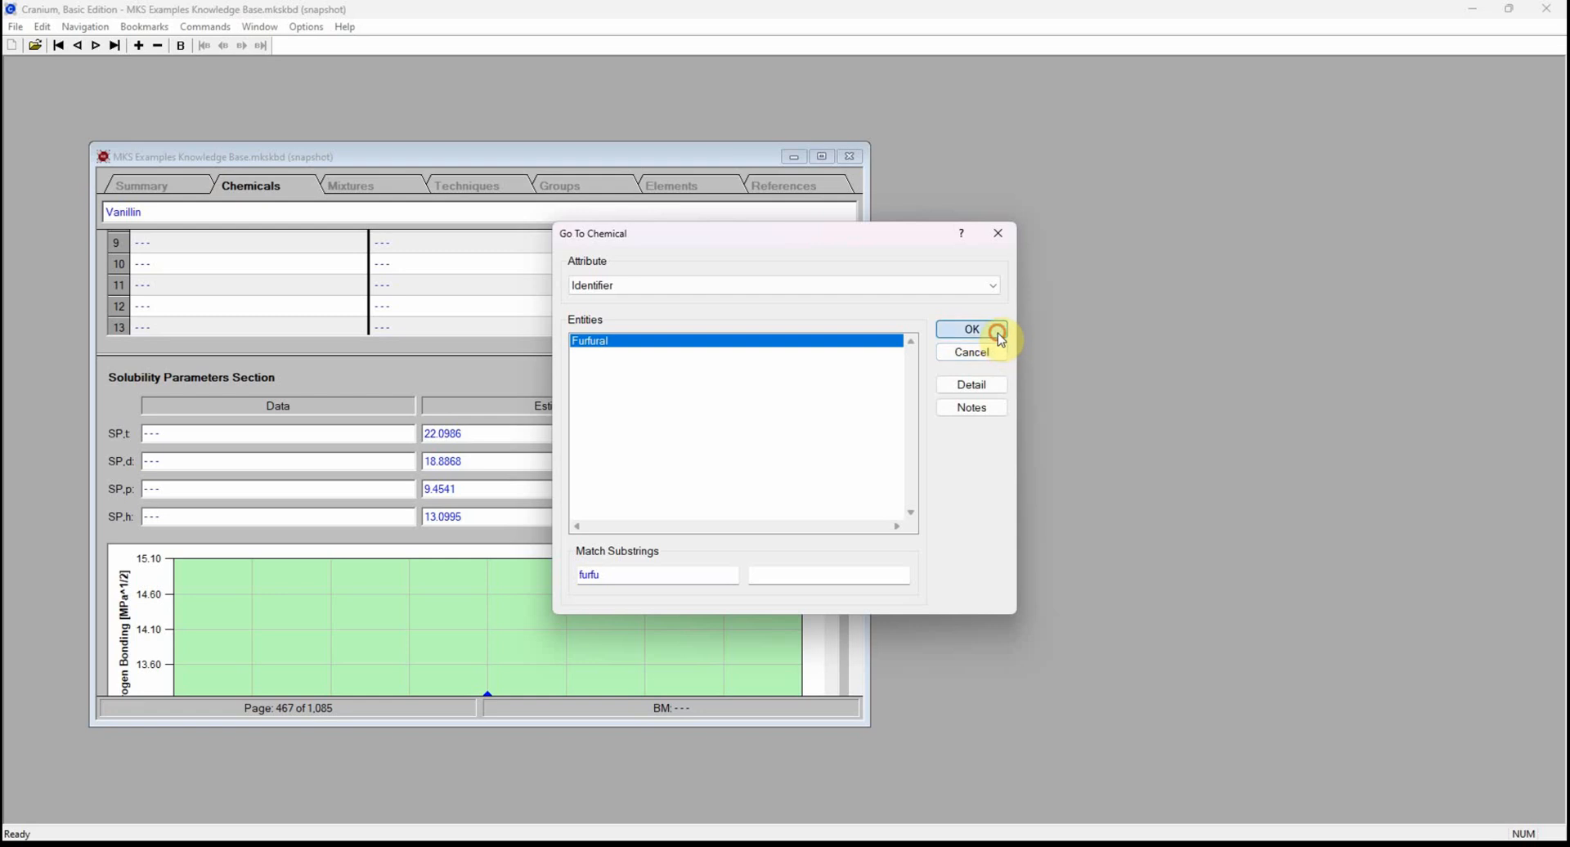
left_click(998, 332)
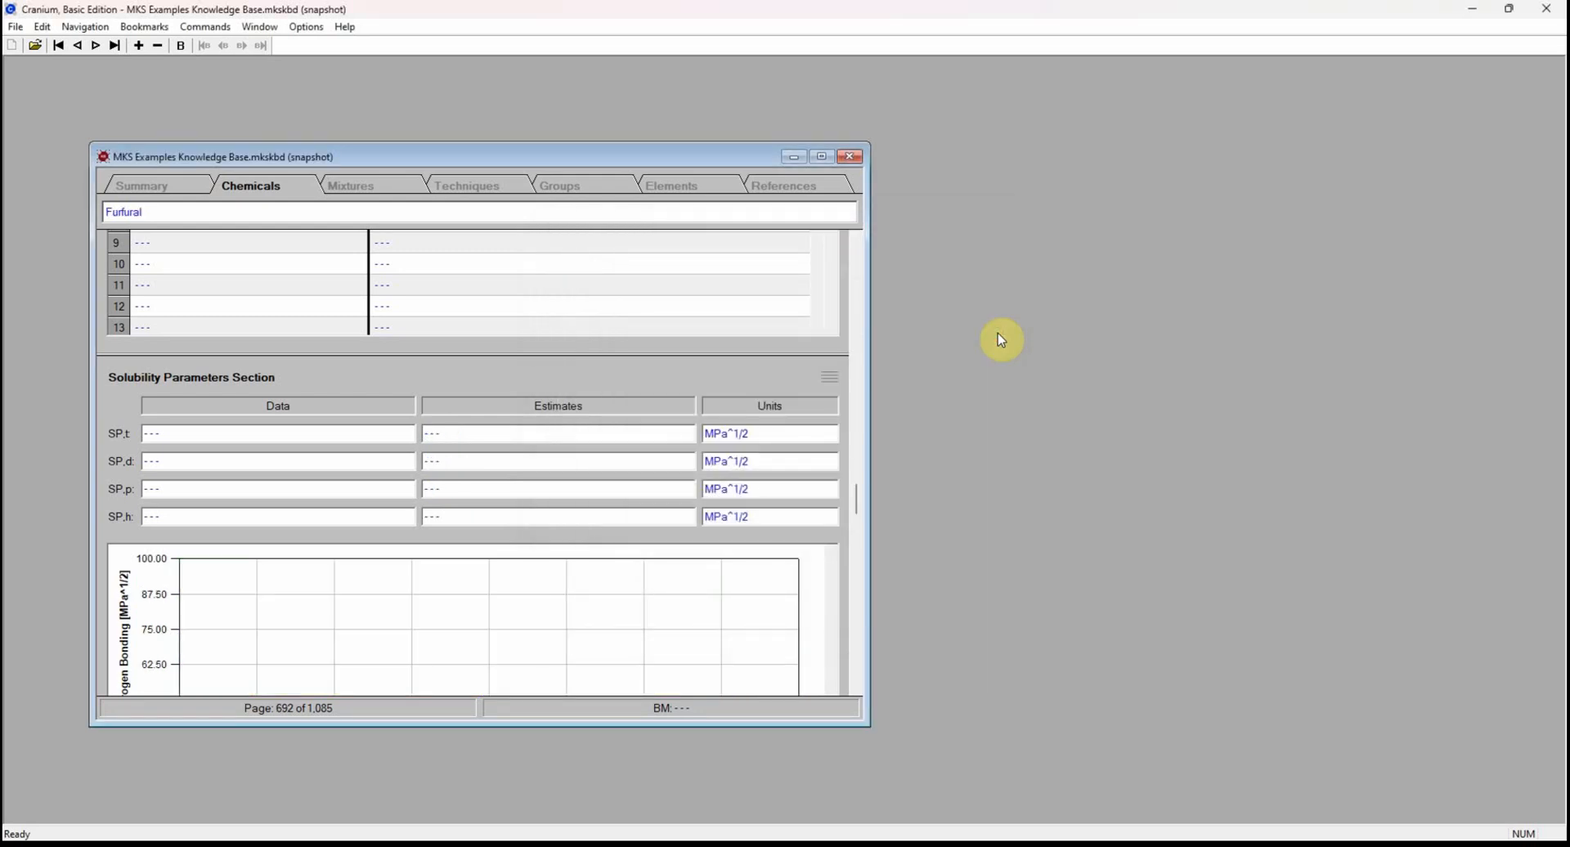
Compute the property estimates for Furfural and save them.
left_click(201, 27)
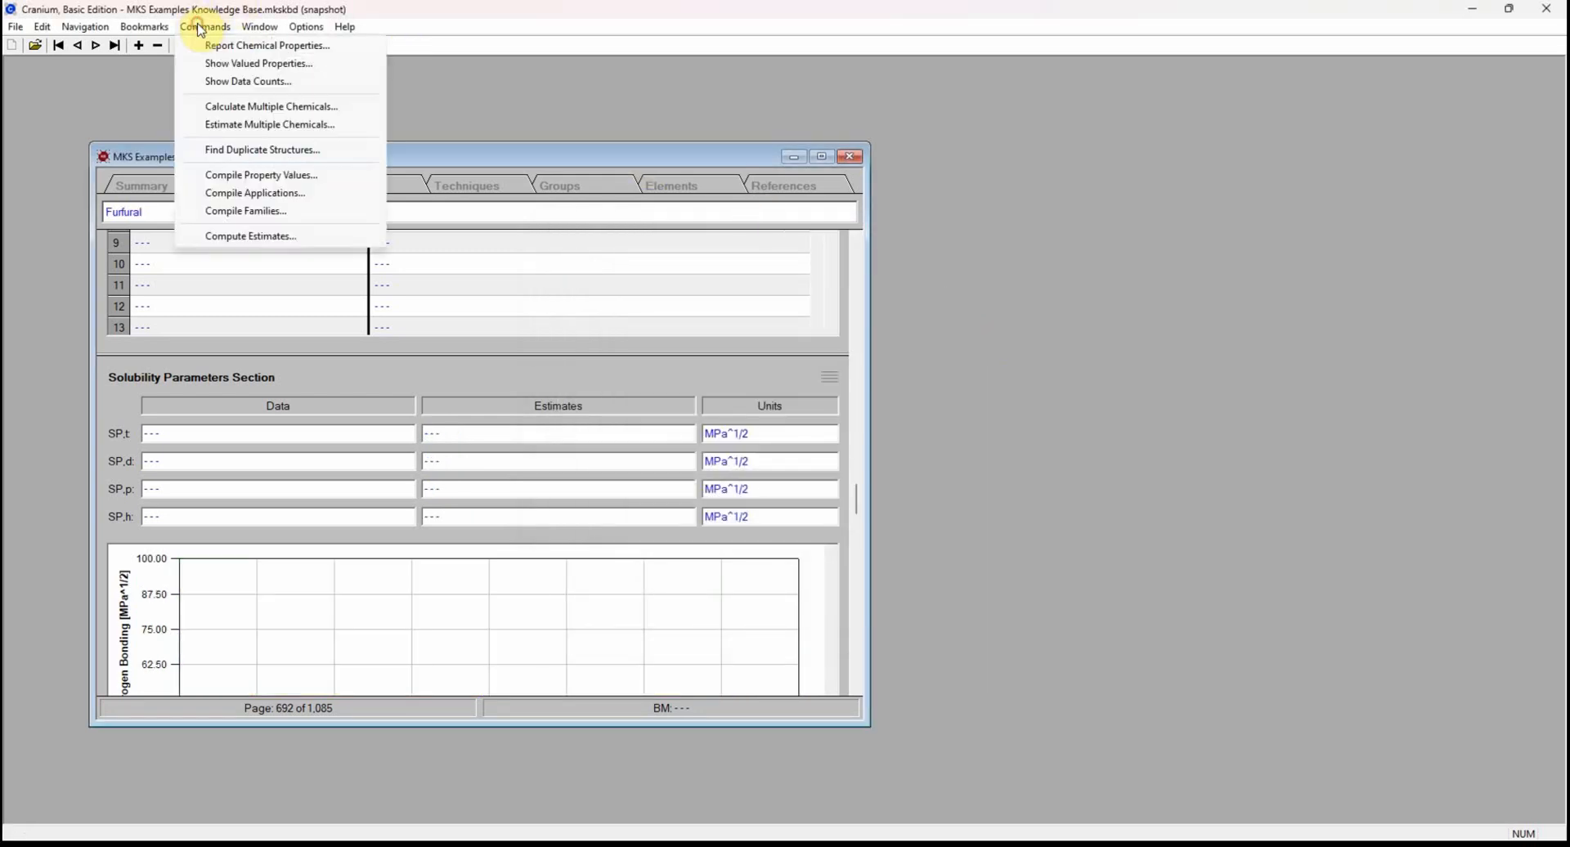
left_click(239, 235)
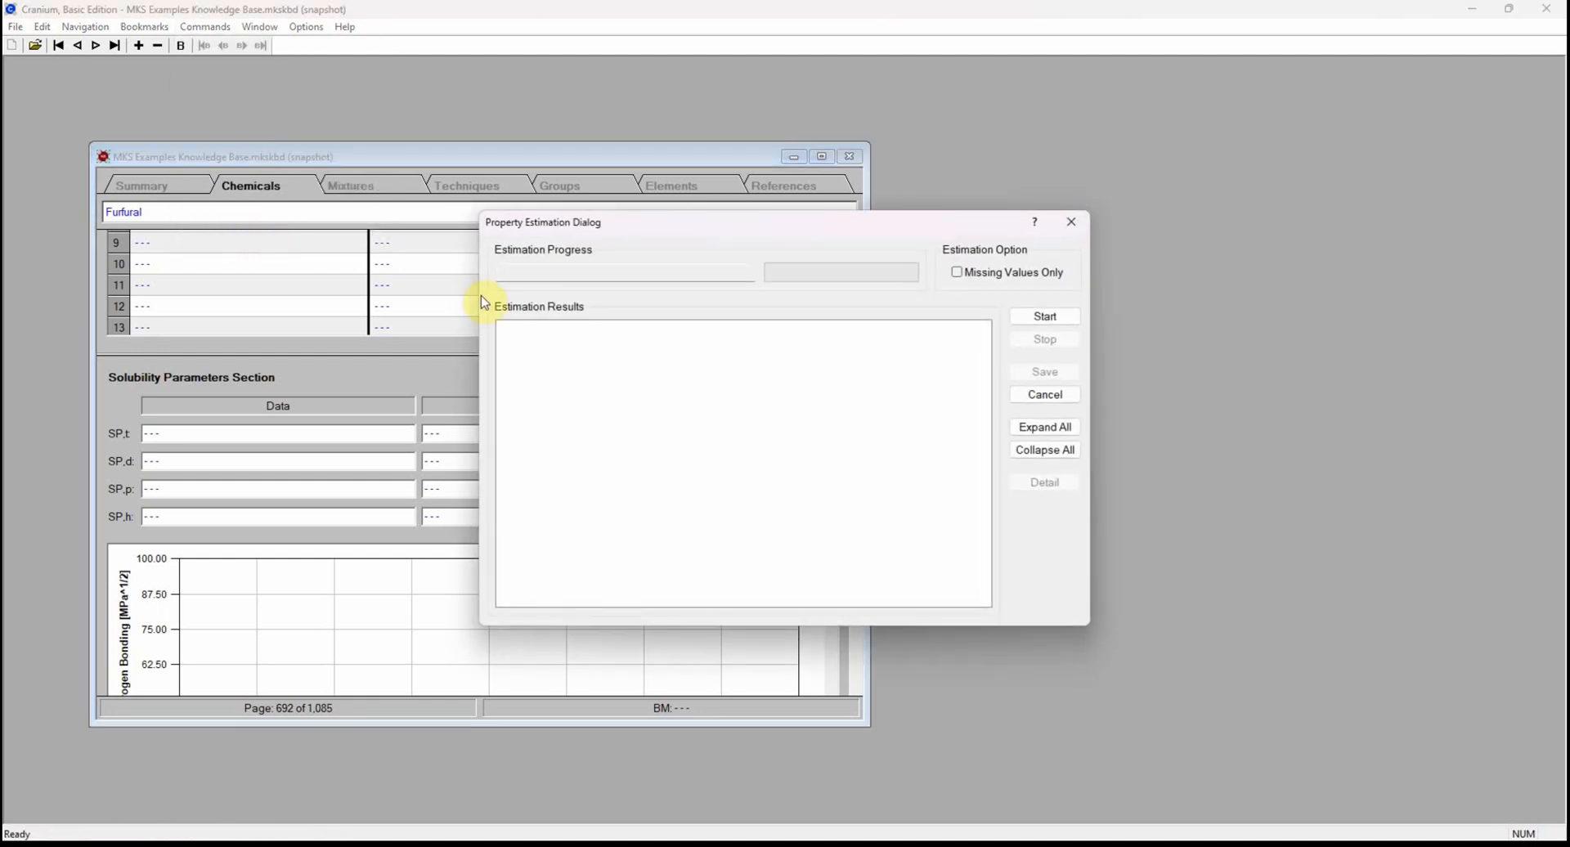
left_click(1050, 319)
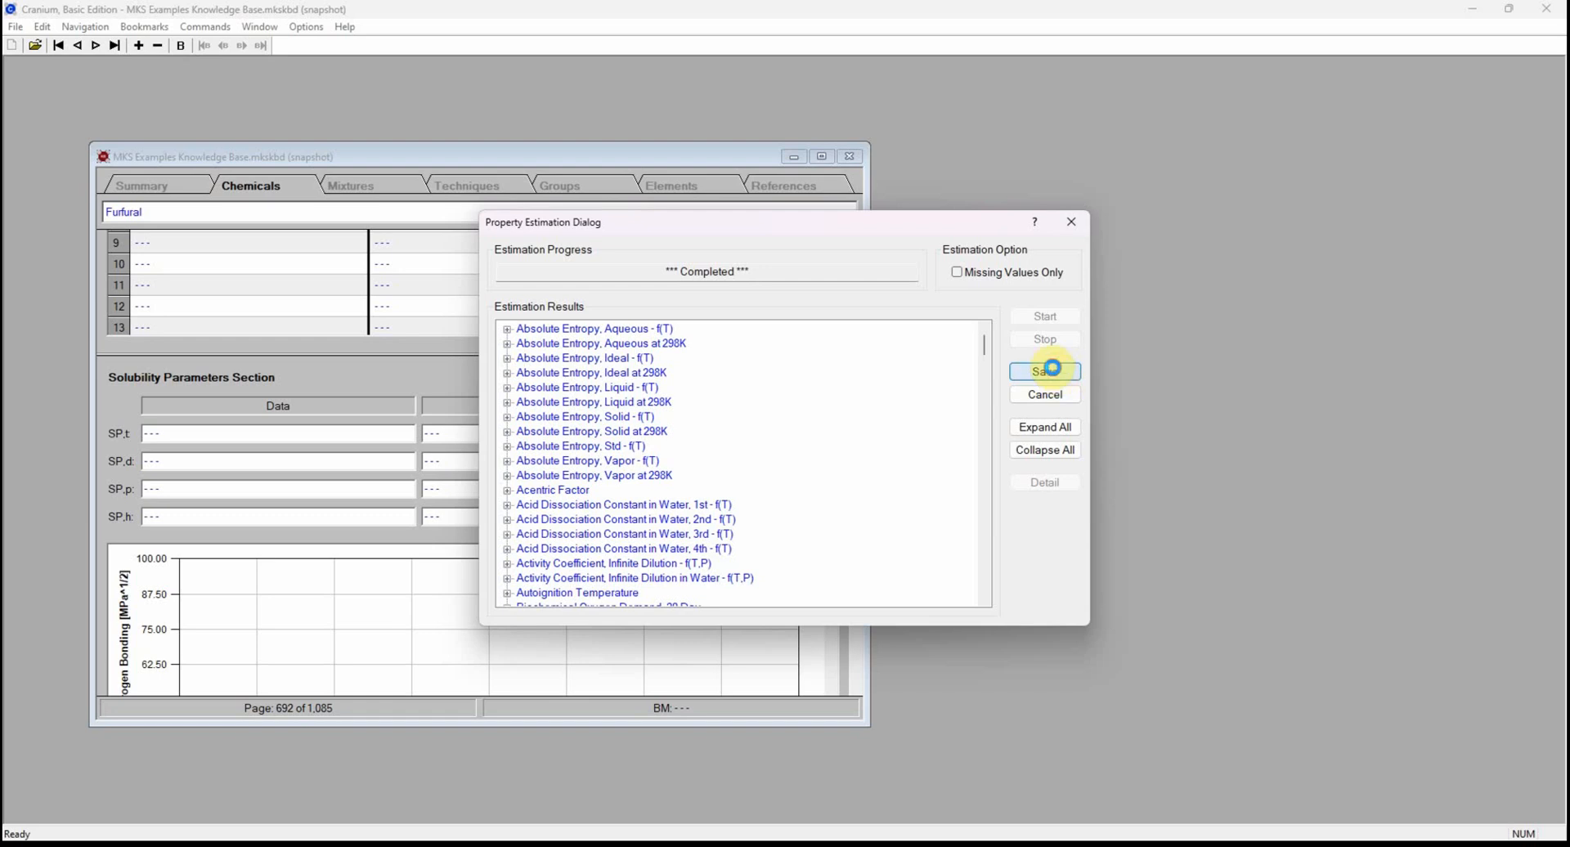
left_click(1054, 372)
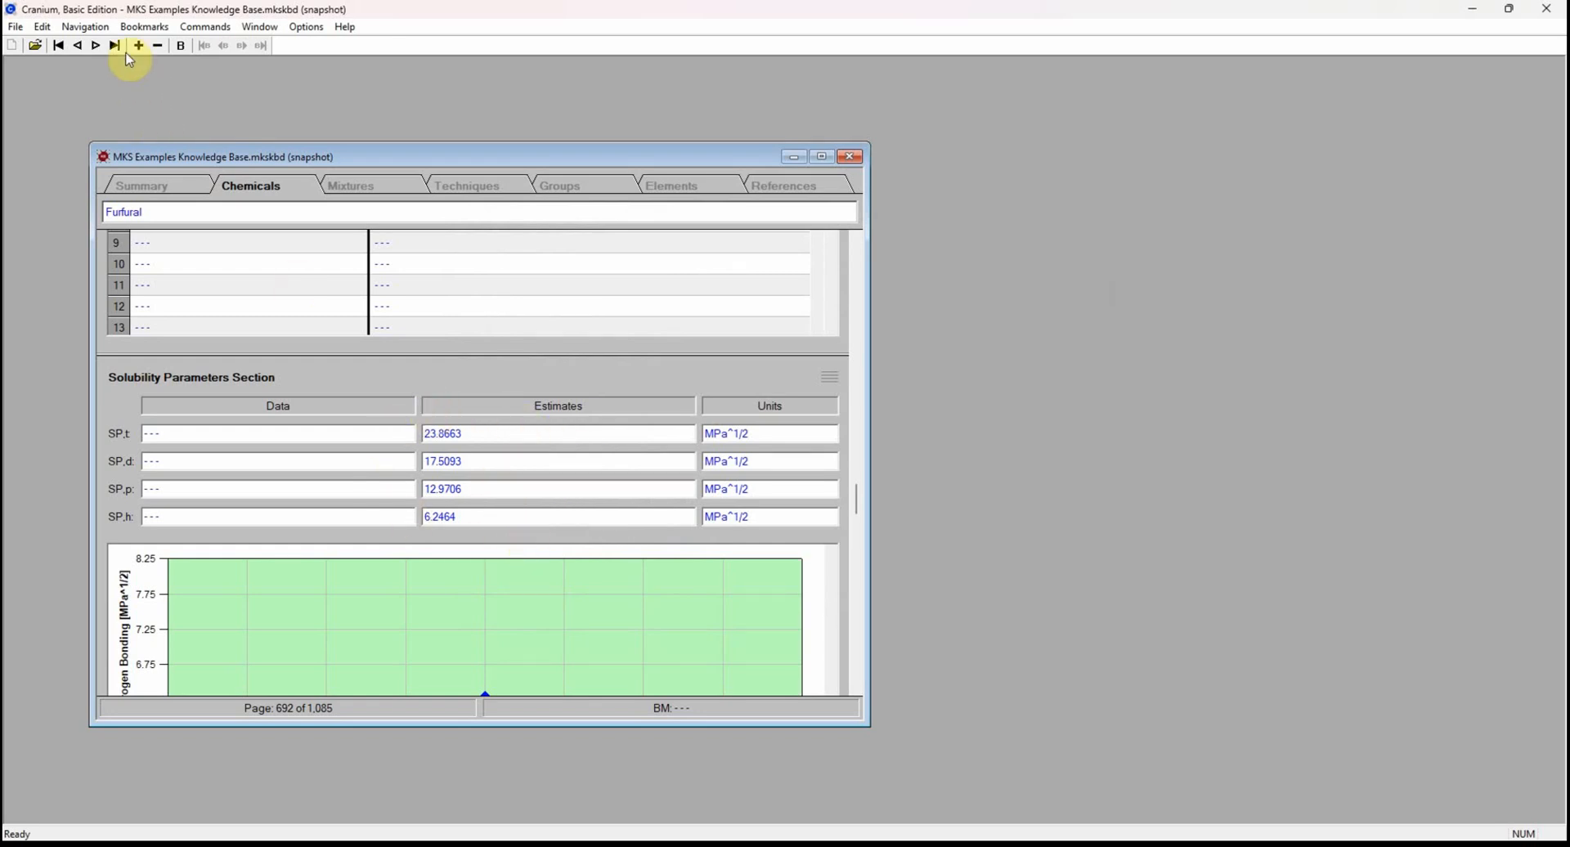
Return to the Vanillin page and open the solvent analysis from its solubility parameter graph.
left_click(96, 29)
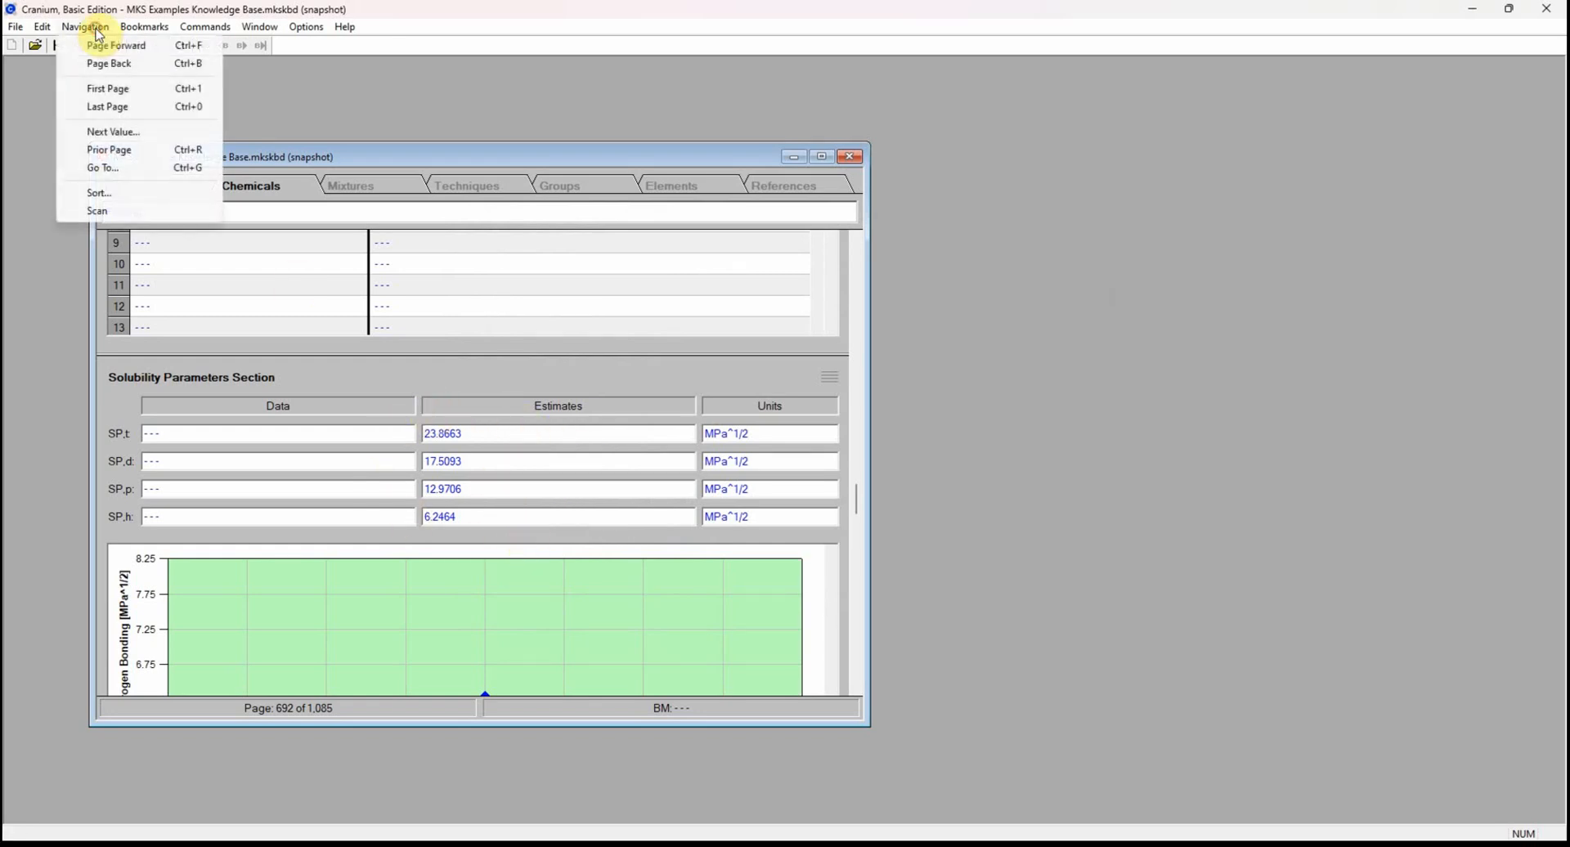
left_click(112, 150)
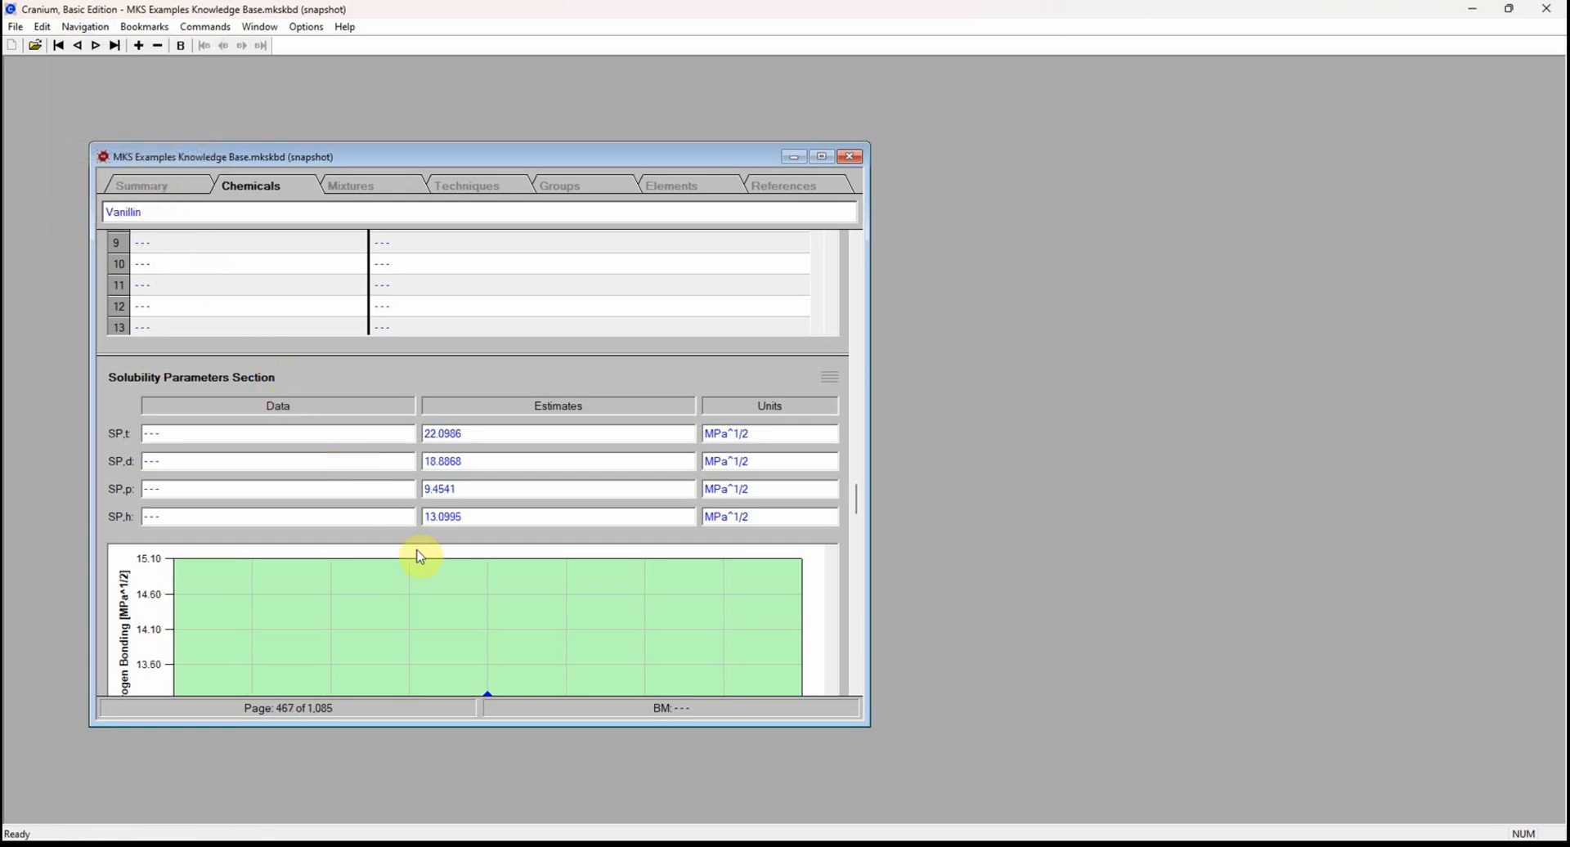
right_click(521, 606)
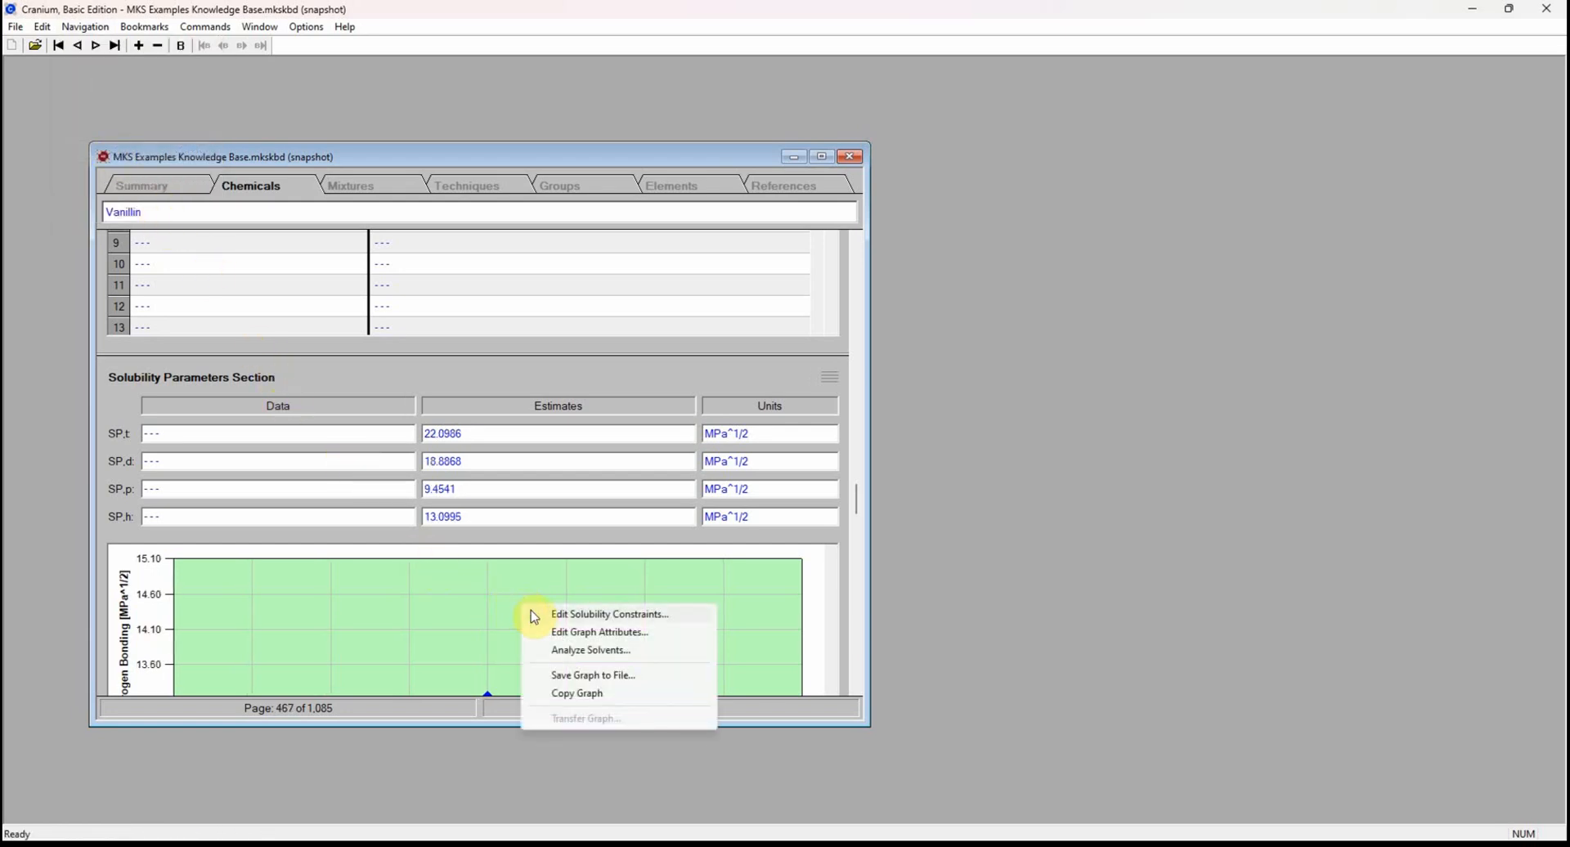
left_click(584, 651)
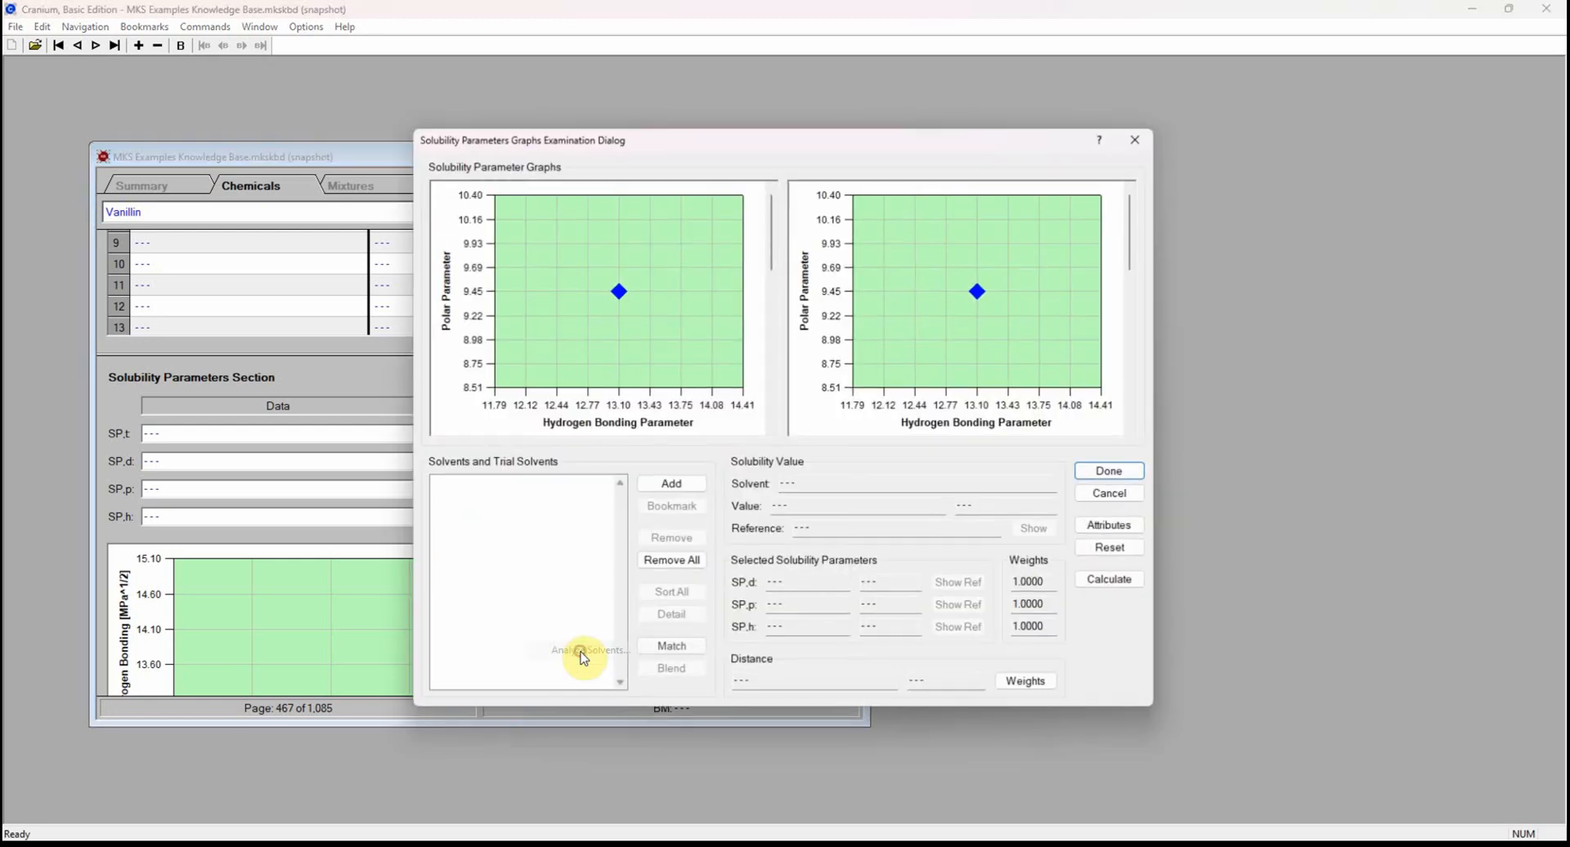
Add Furfural as a trial solvent, filtering by "furf", and show hydrogen bonding versus dispersive parameters in the second graph.
left_click(669, 485)
left_click(653, 581)
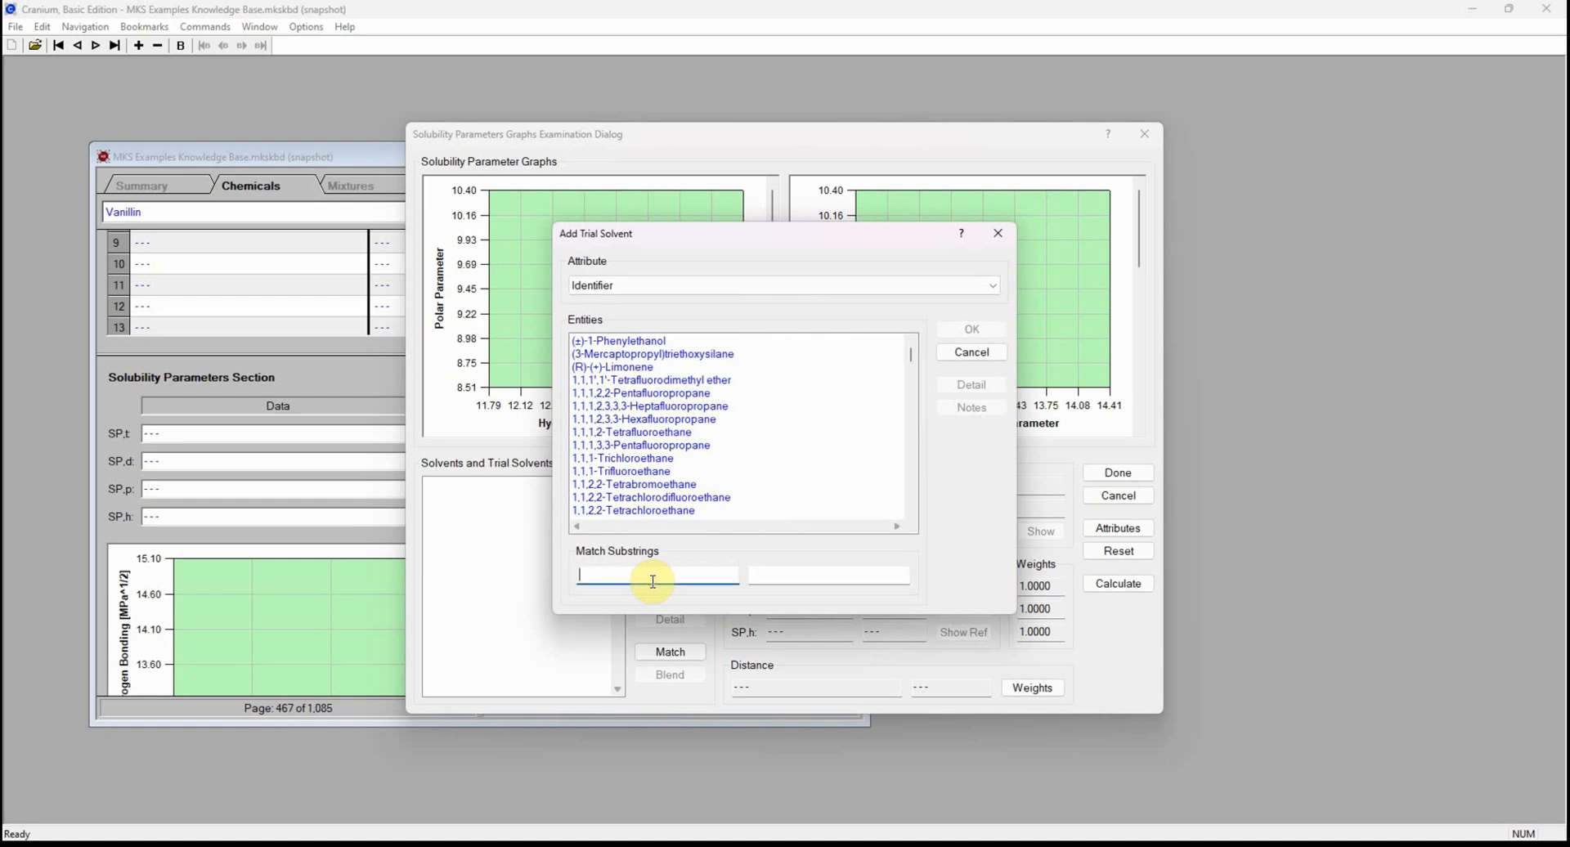
type("furf")
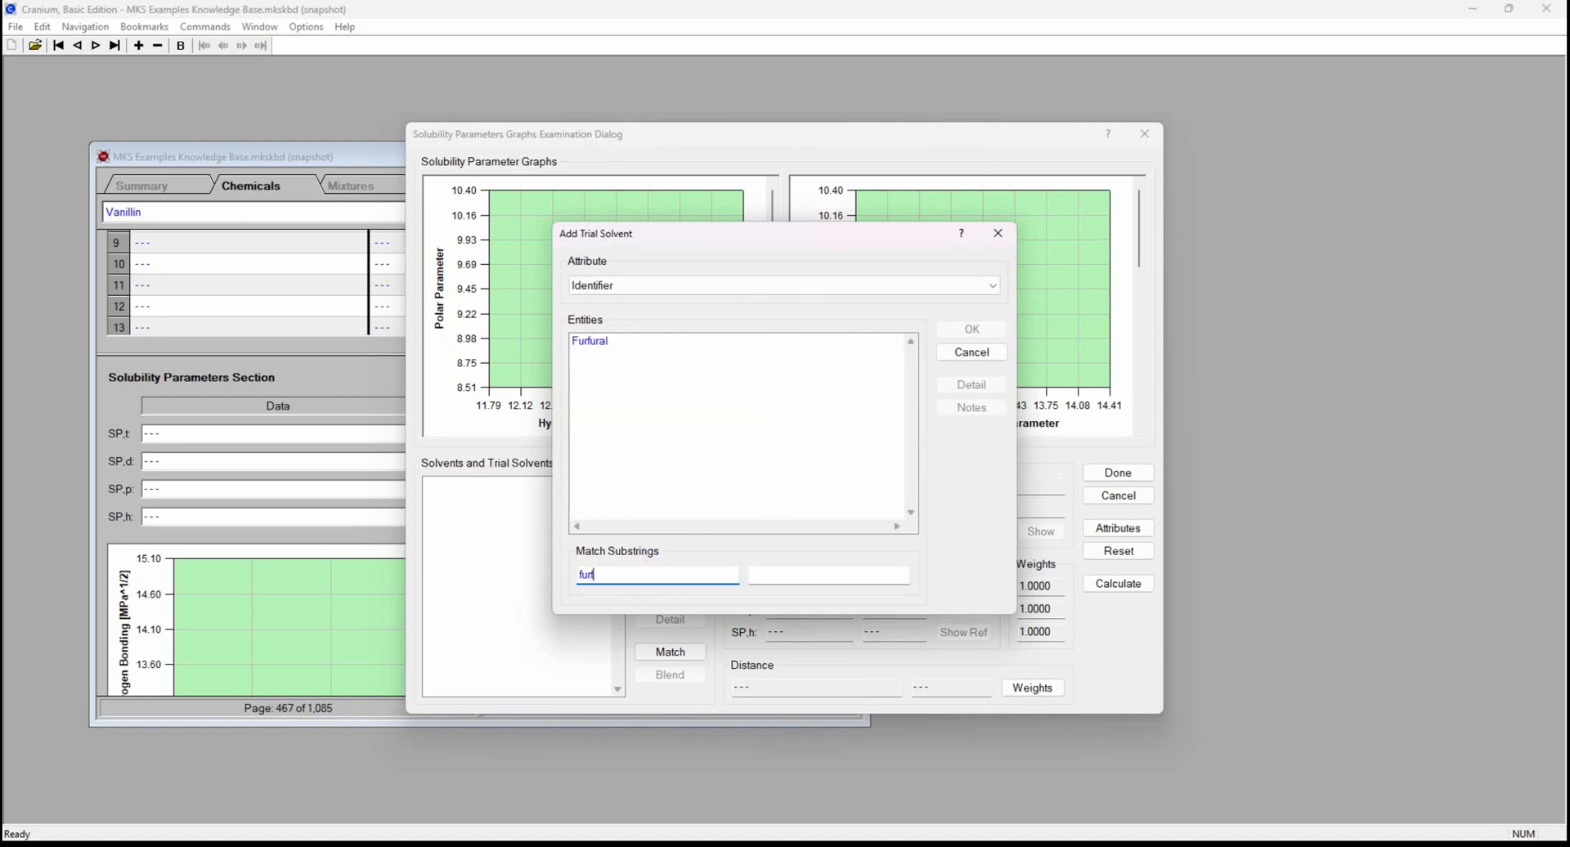
left_click(601, 343)
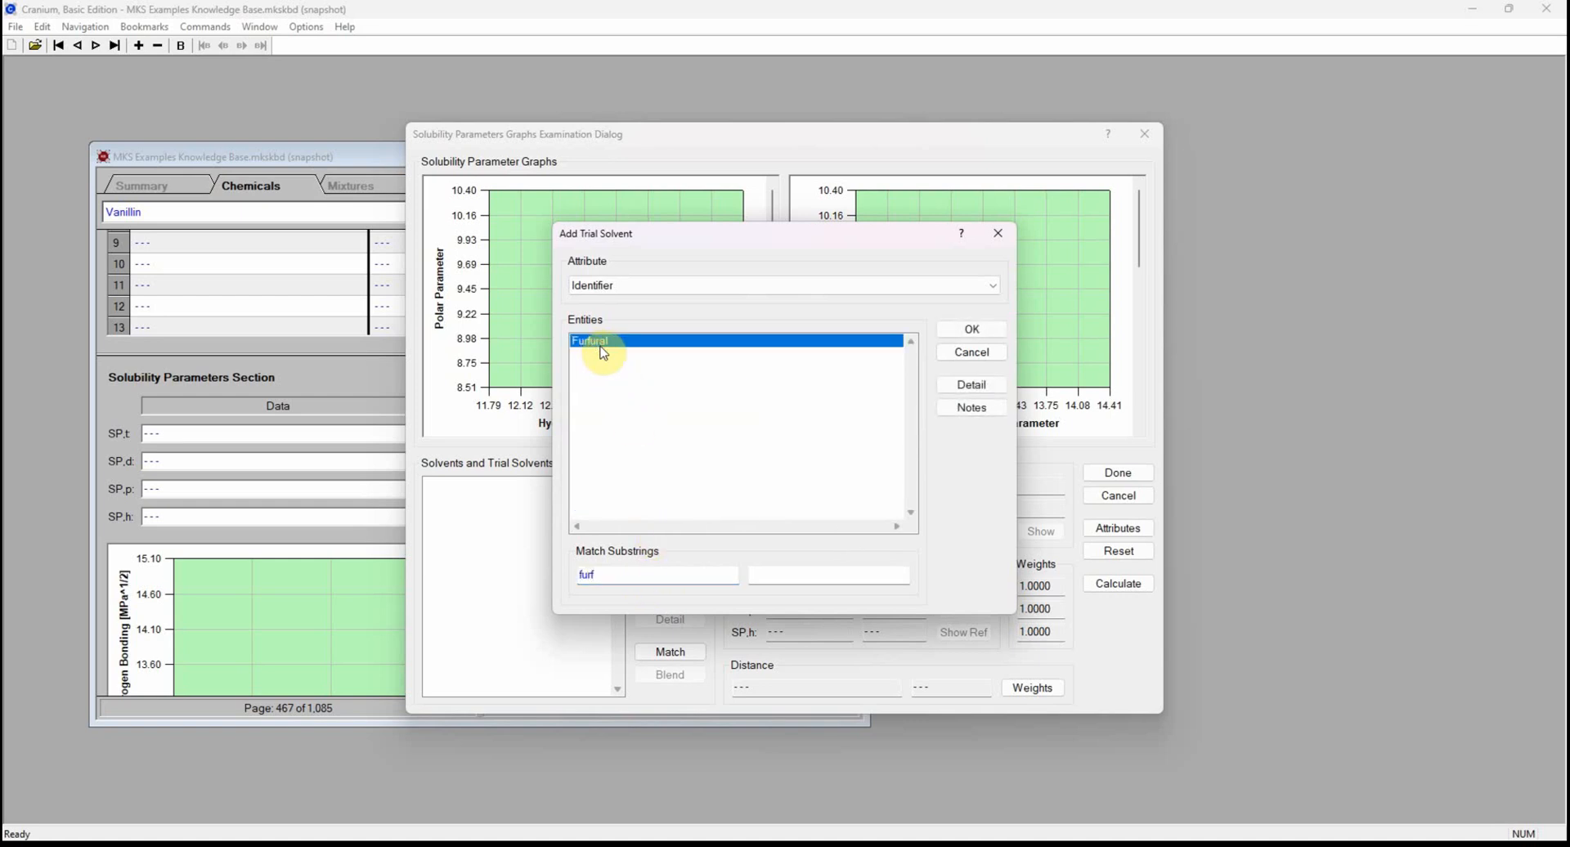
left_click(997, 332)
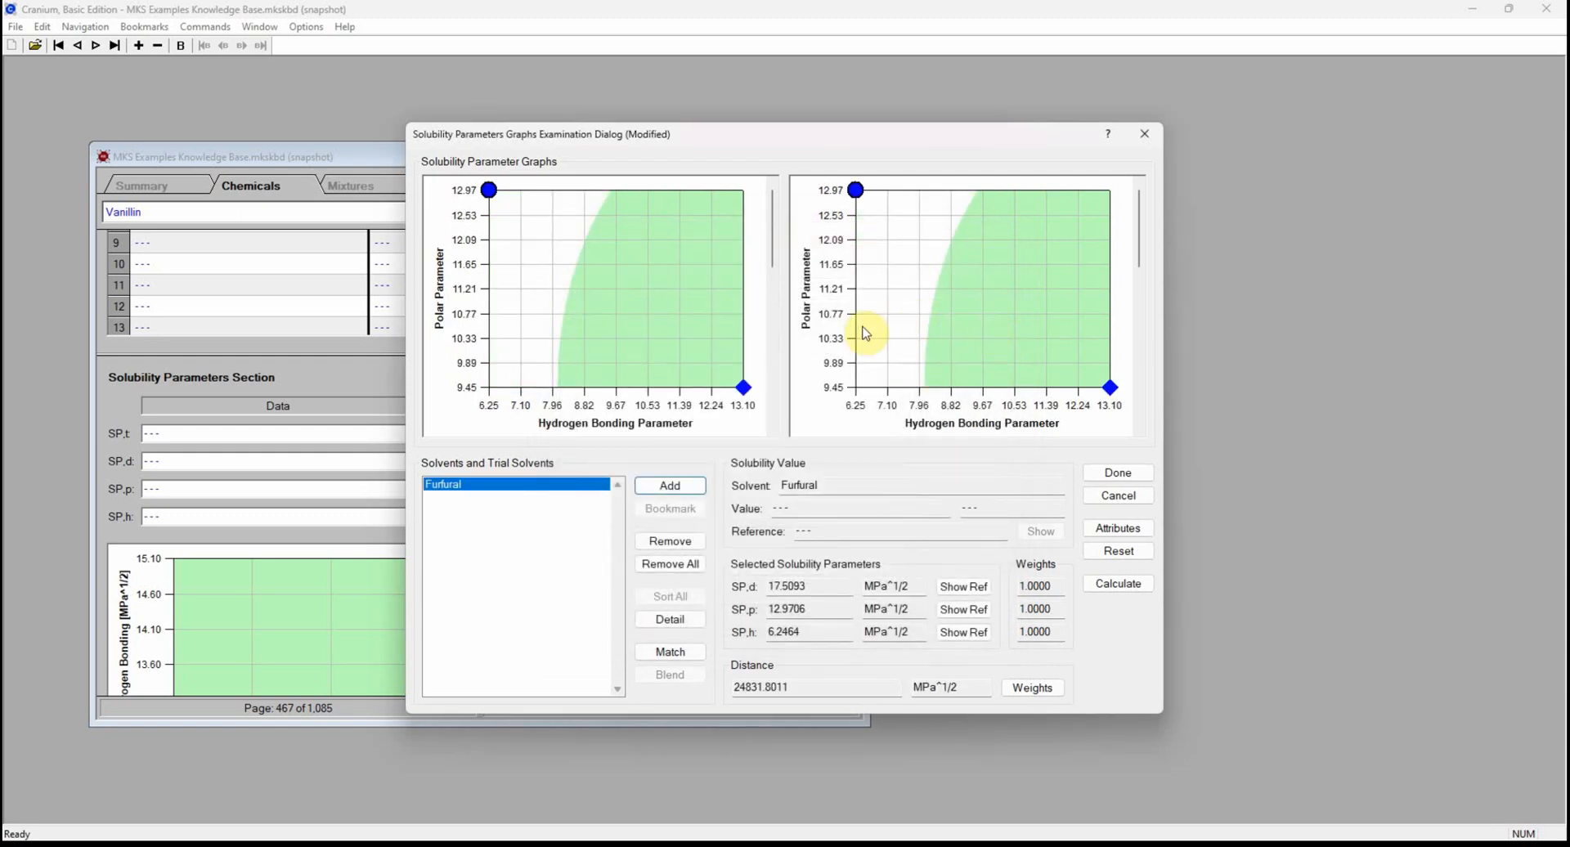
left_click(1140, 304)
left_click_drag(1141, 304, 1139, 382)
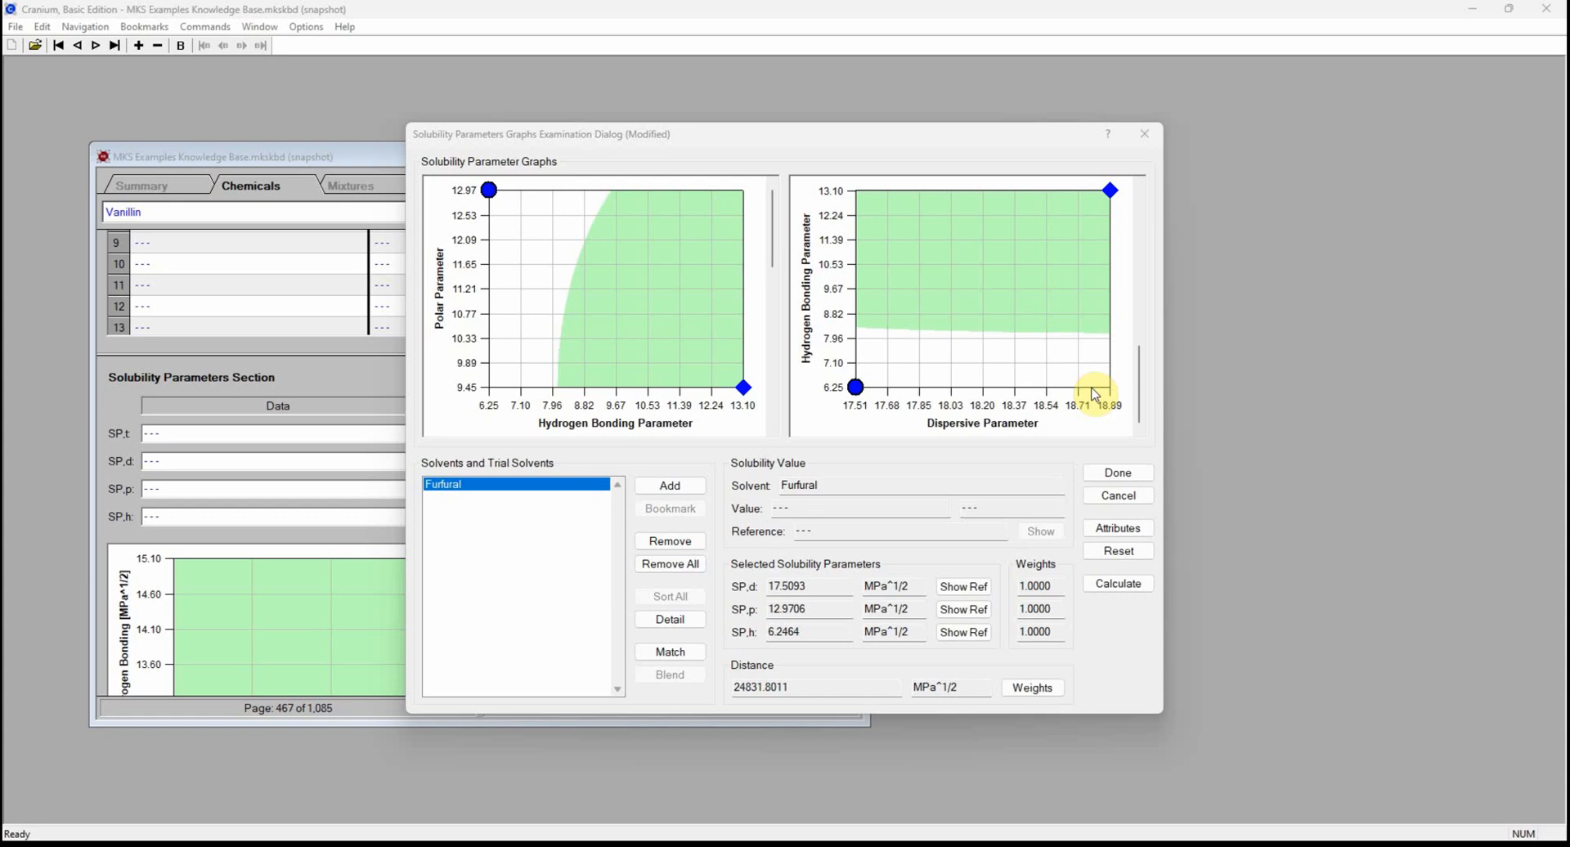
Open solubility parameter matching for Vanillin and examine the parameters and distances of the candidate solvents from Hexamethylphosphoramide through Benzyl alcohol.
left_click(691, 654)
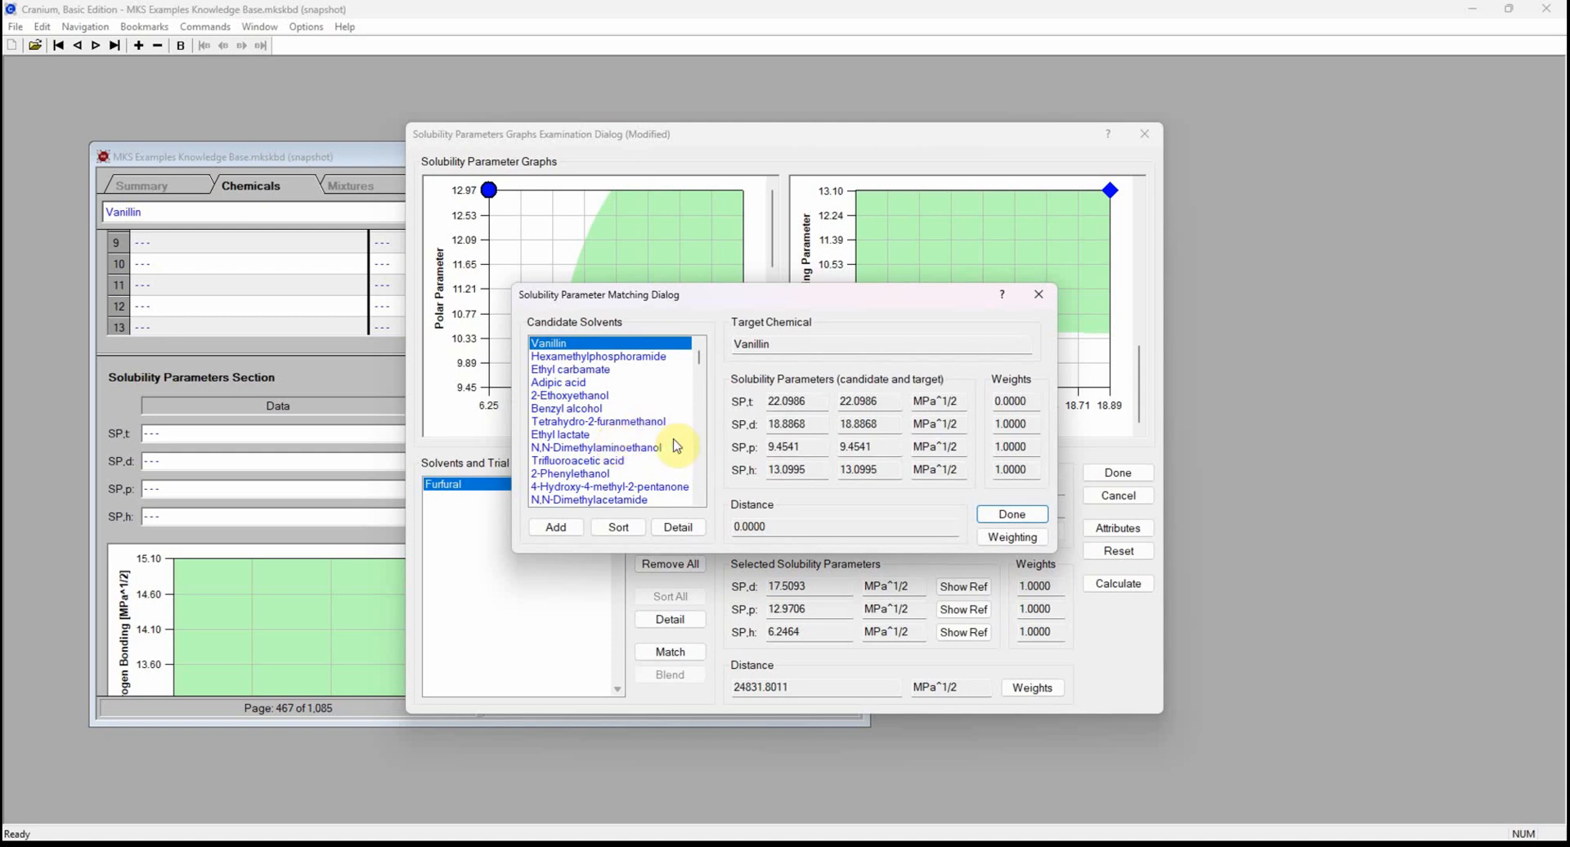
left_click(697, 469)
left_click(696, 470)
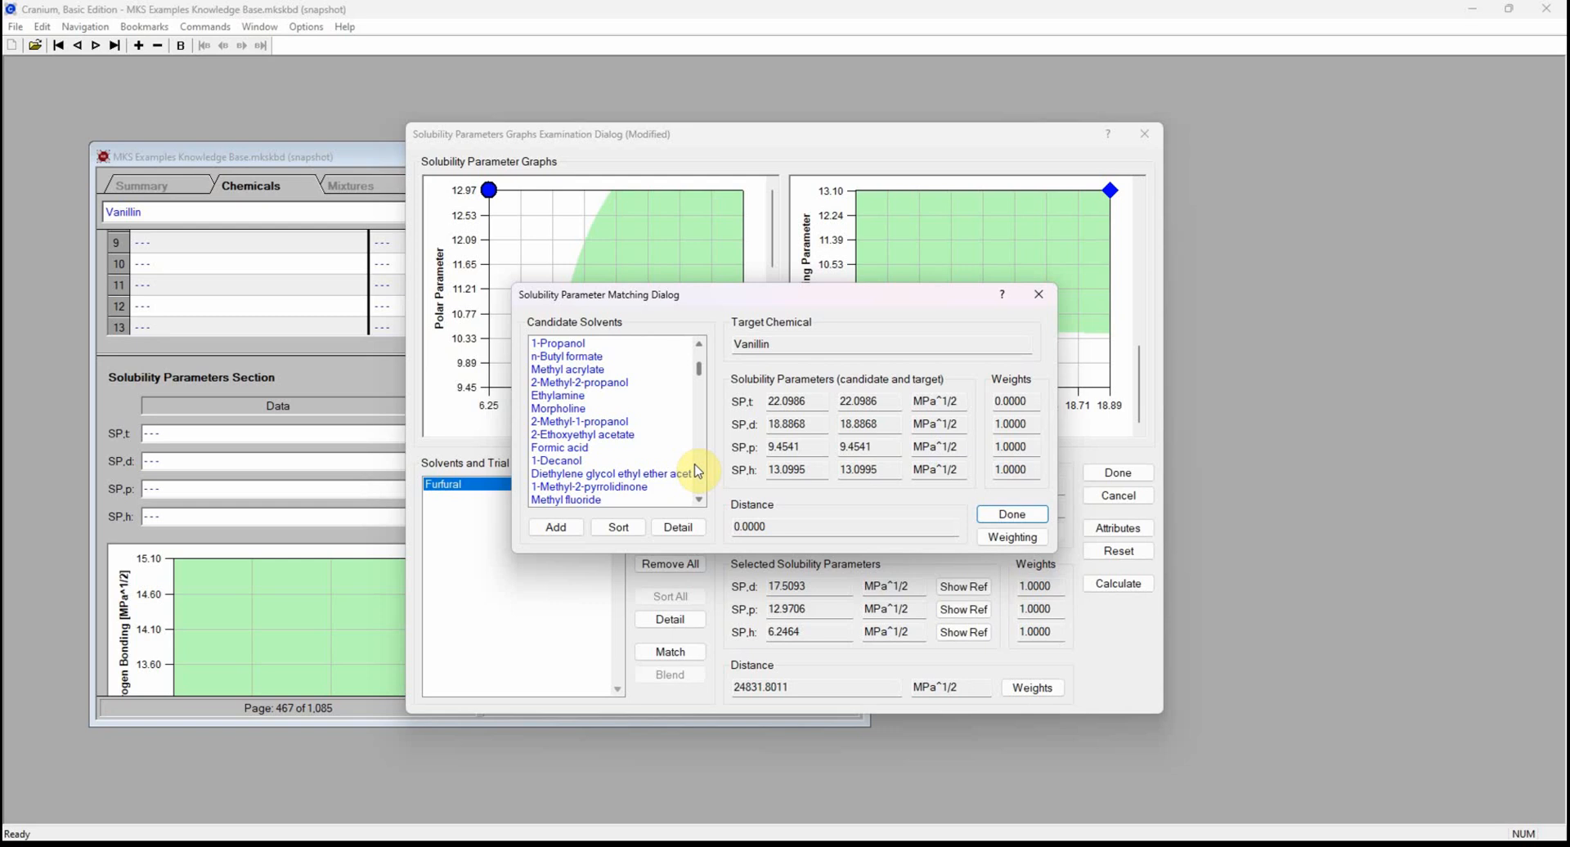
left_click_drag(698, 368, 701, 347)
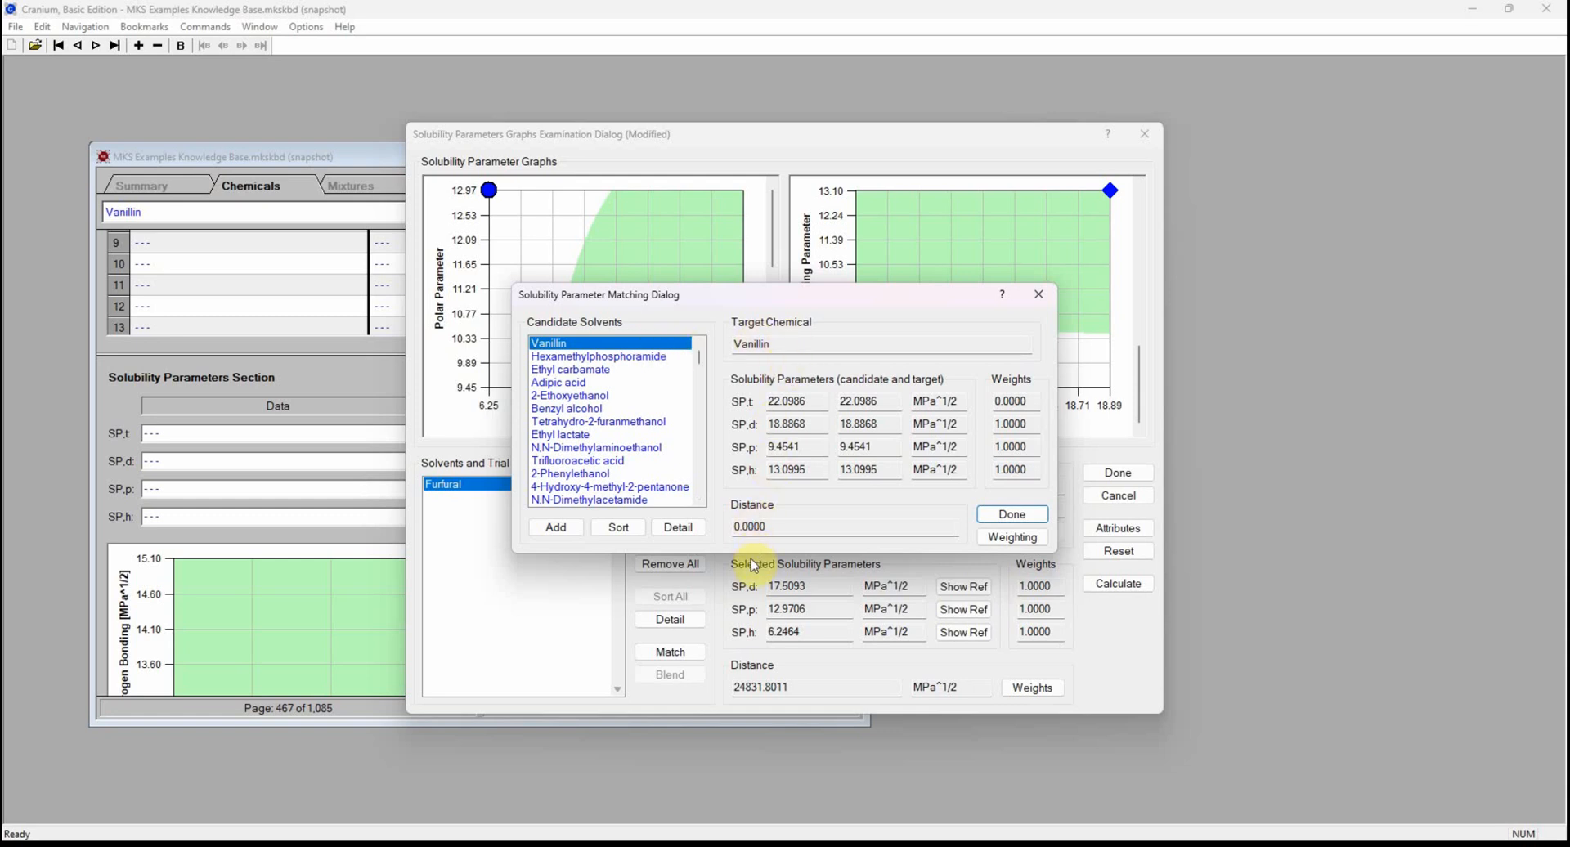
left_click(601, 357)
left_click(597, 371)
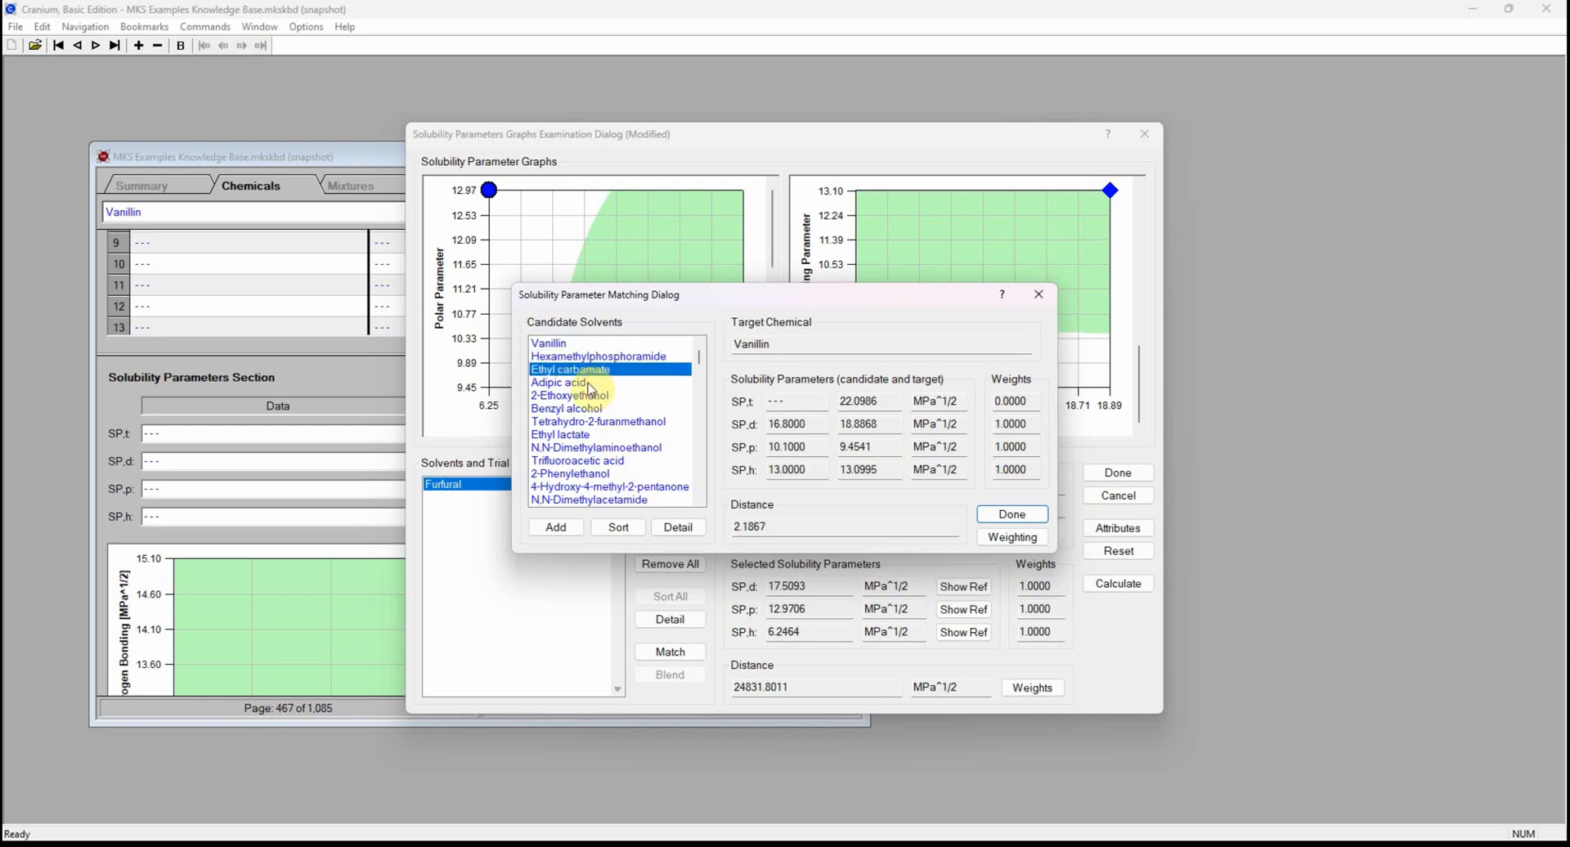
left_click(591, 383)
left_click(592, 397)
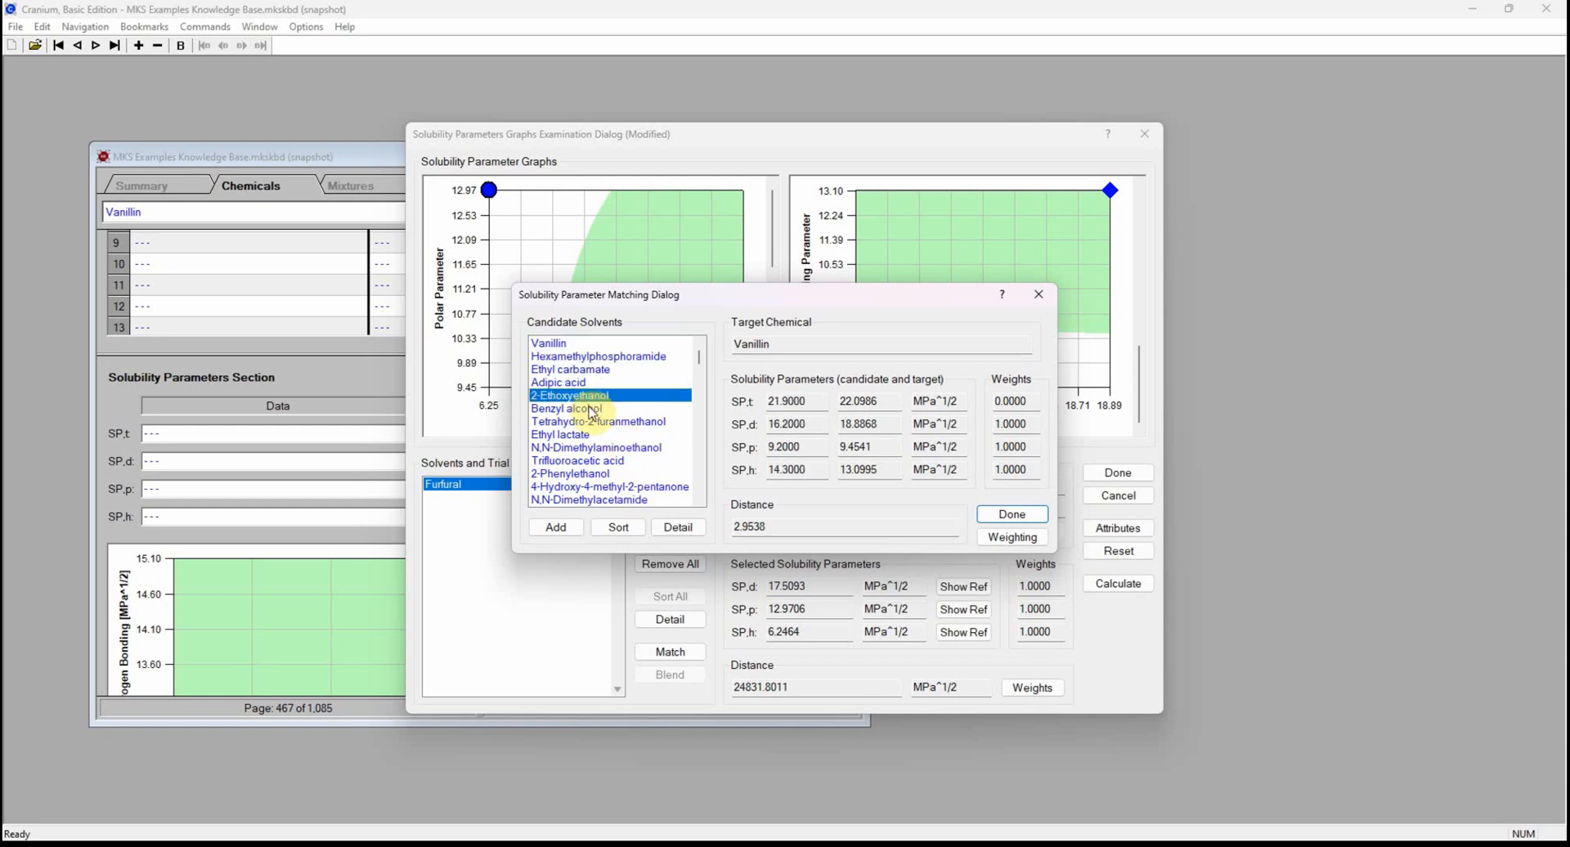
left_click(592, 410)
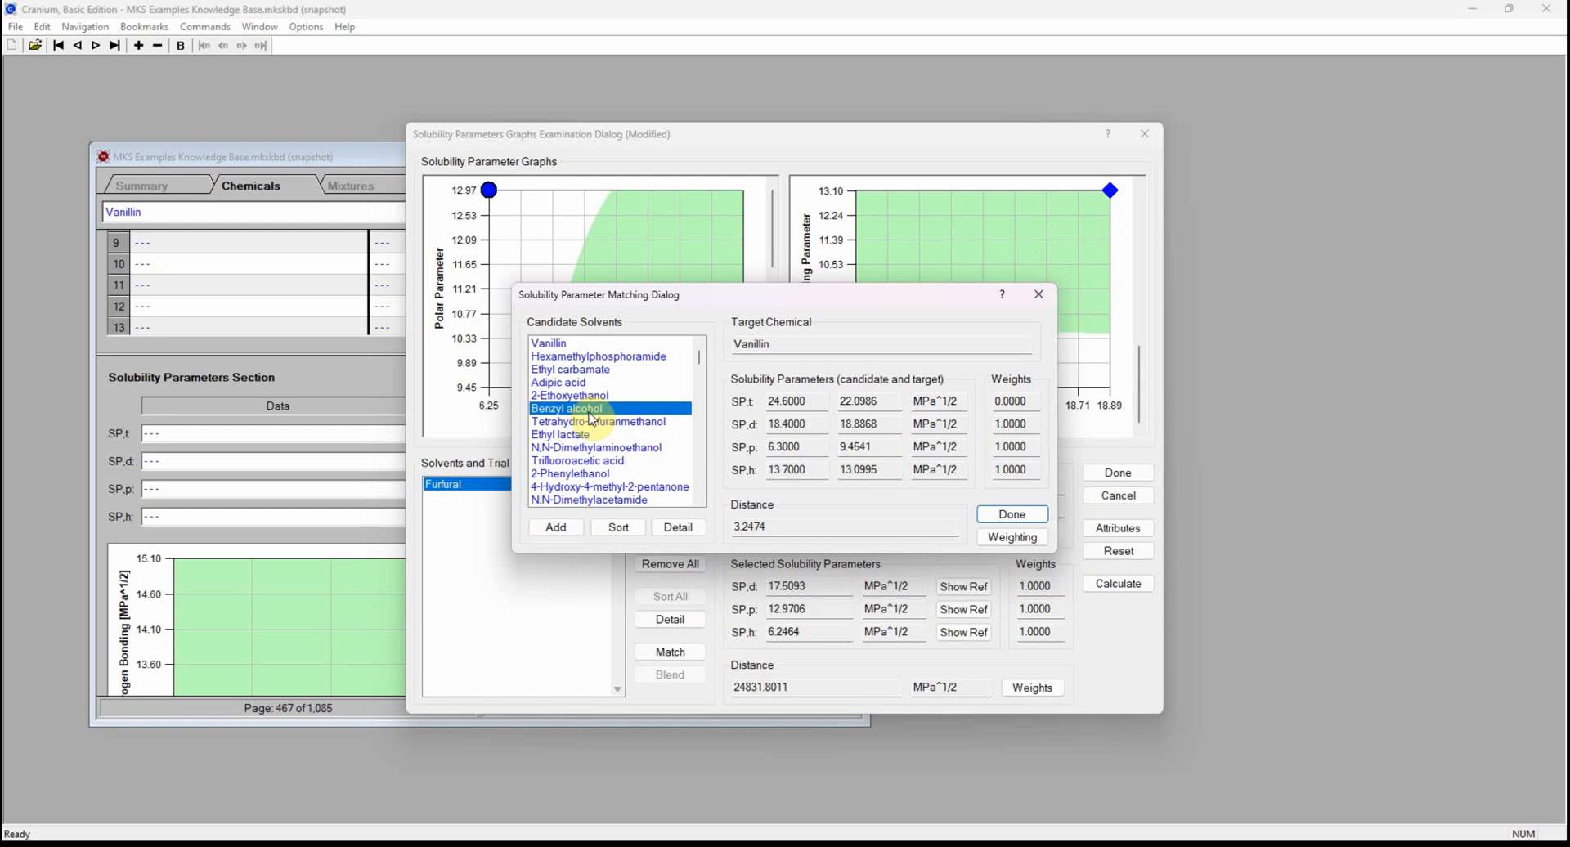
Set the dispersive (D) distance weighting factor to 0.1 and sort the candidate solvents by Distance in ascending order.
left_click(1019, 542)
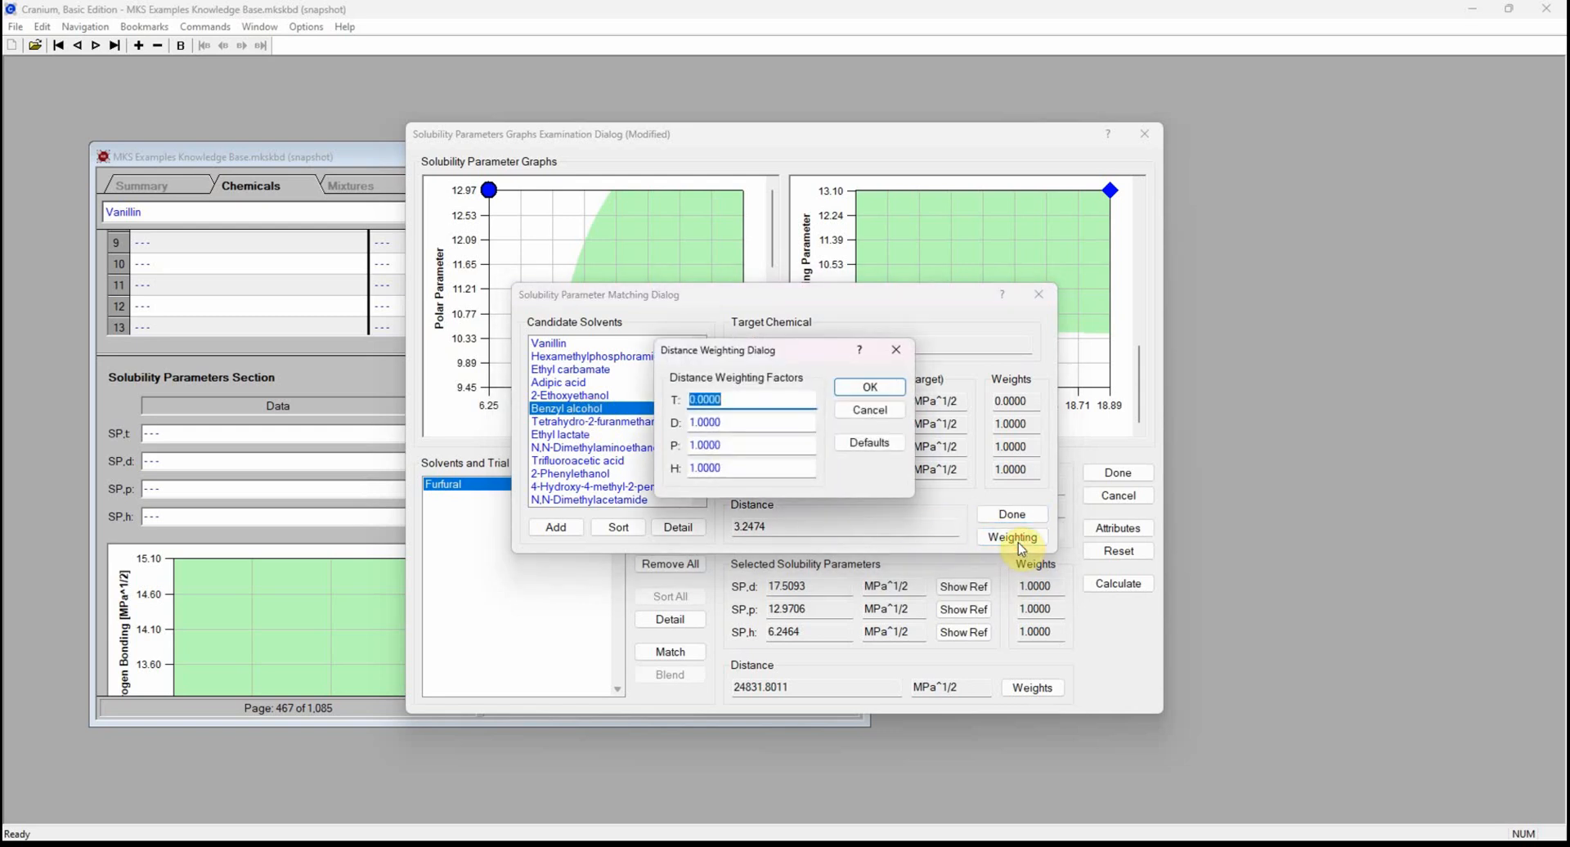
left_click_drag(734, 423, 672, 426)
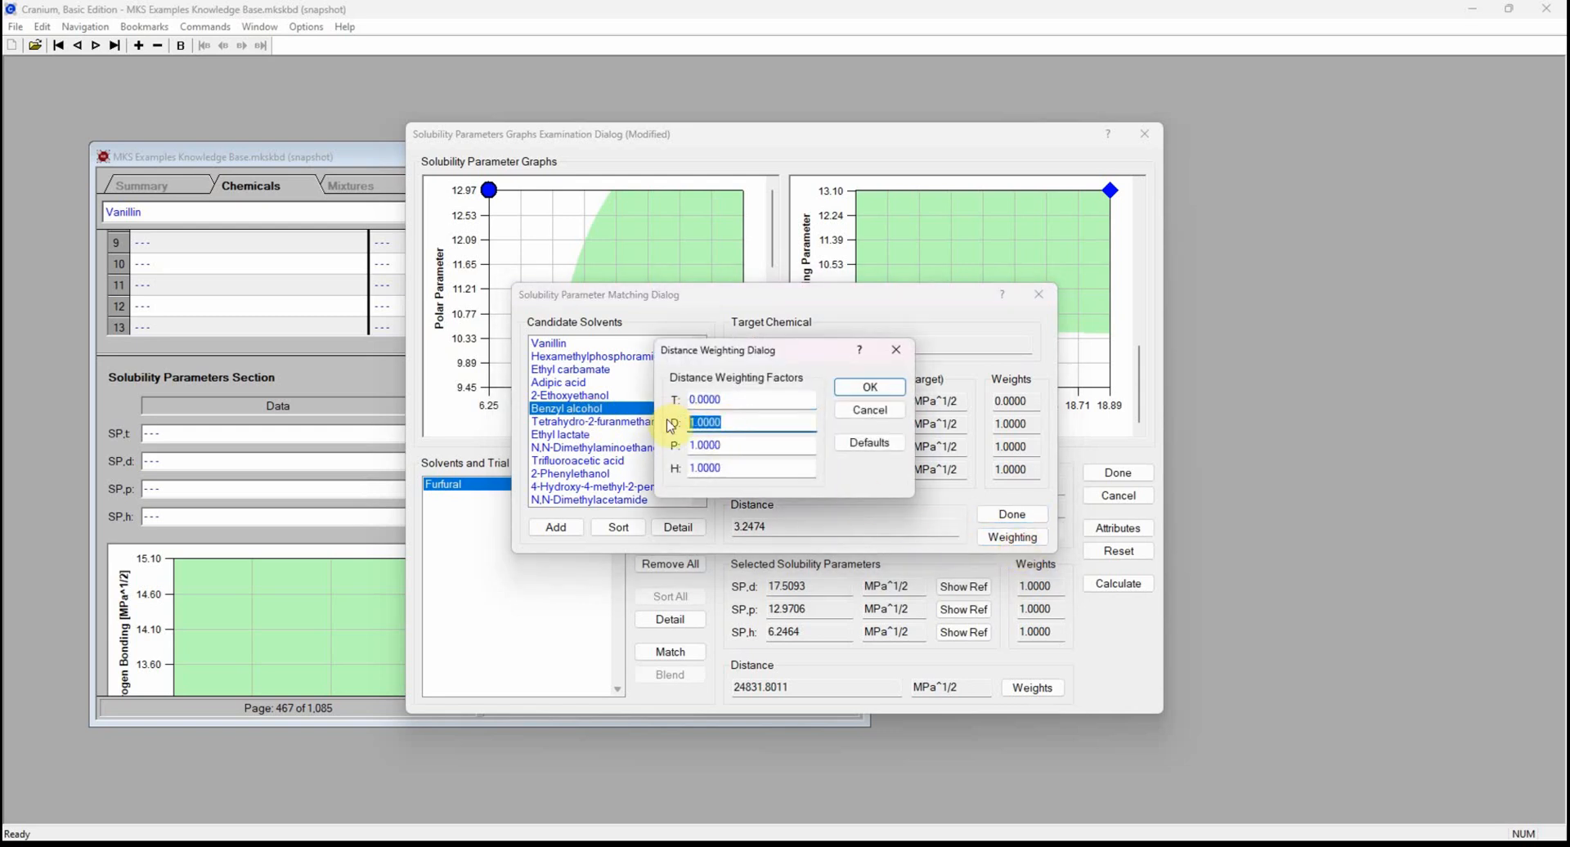
type("0.1")
left_click(869, 387)
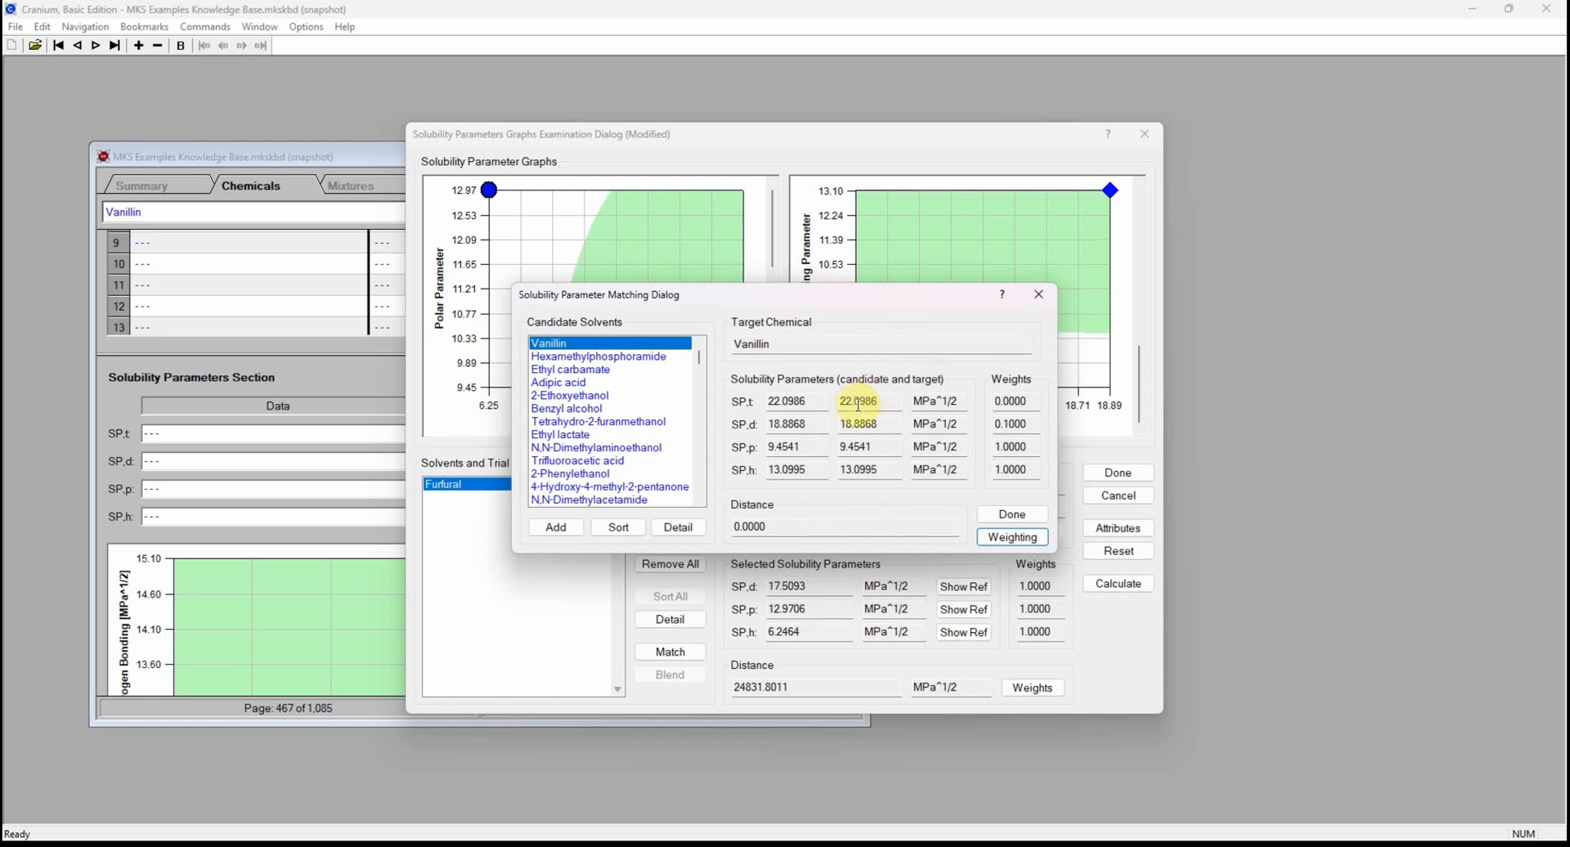
left_click(638, 533)
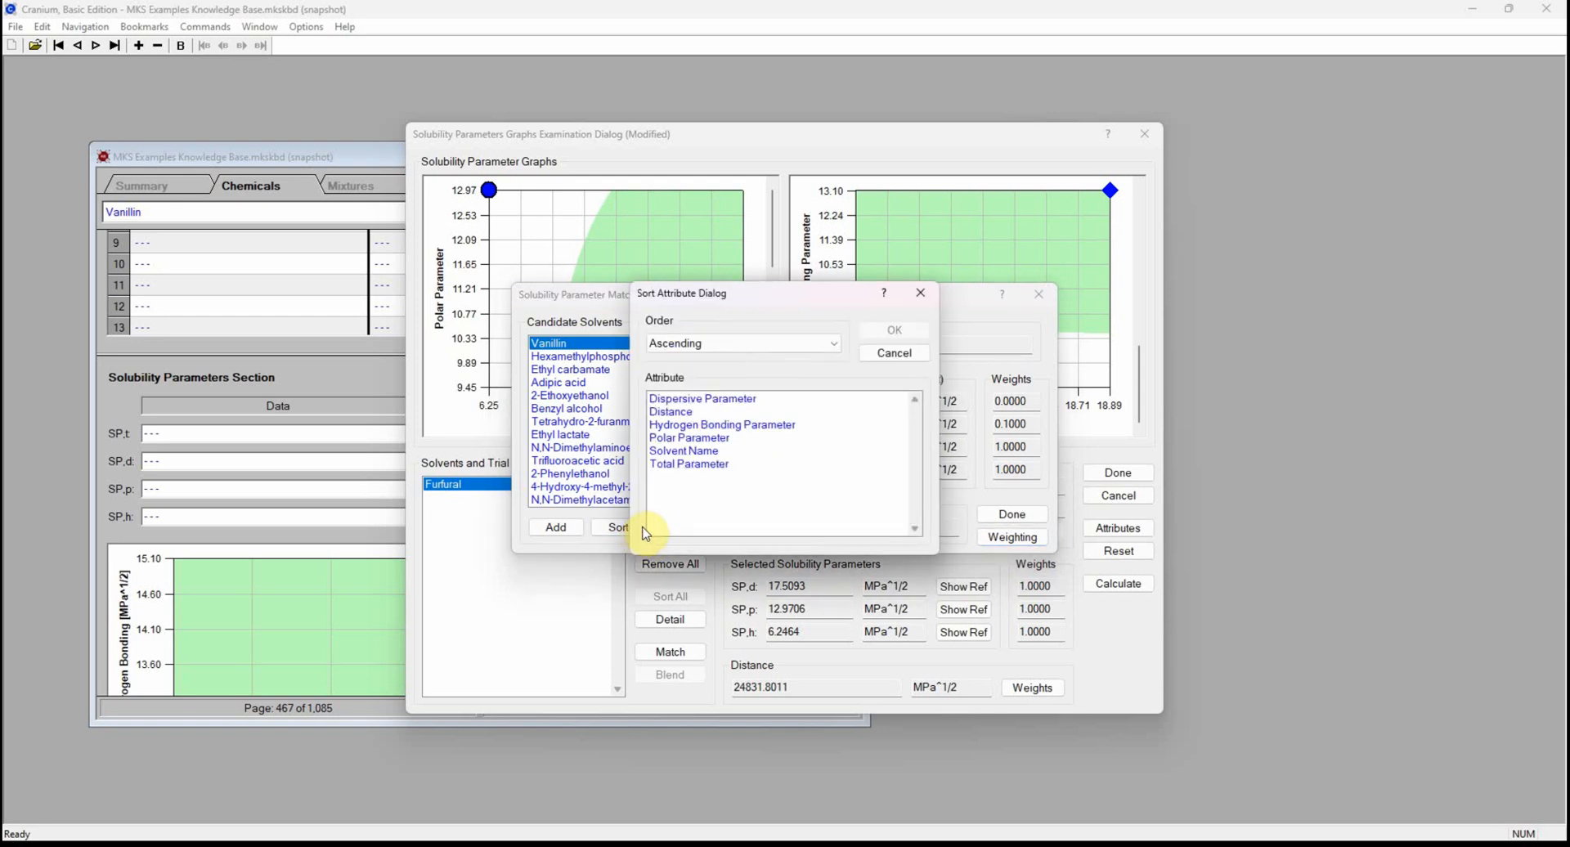
left_click(708, 412)
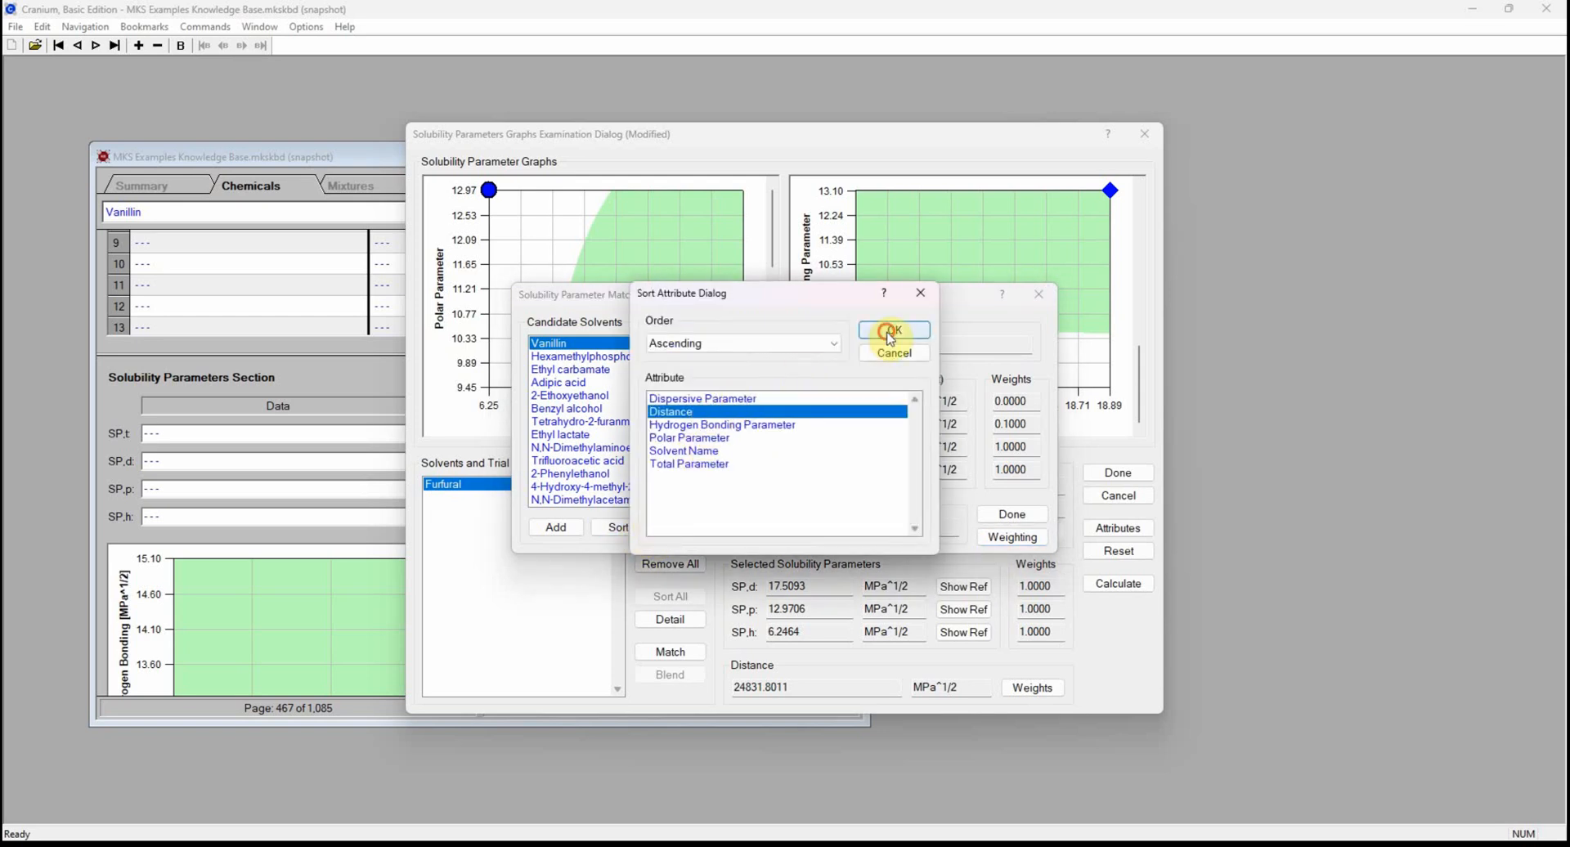
left_click(888, 331)
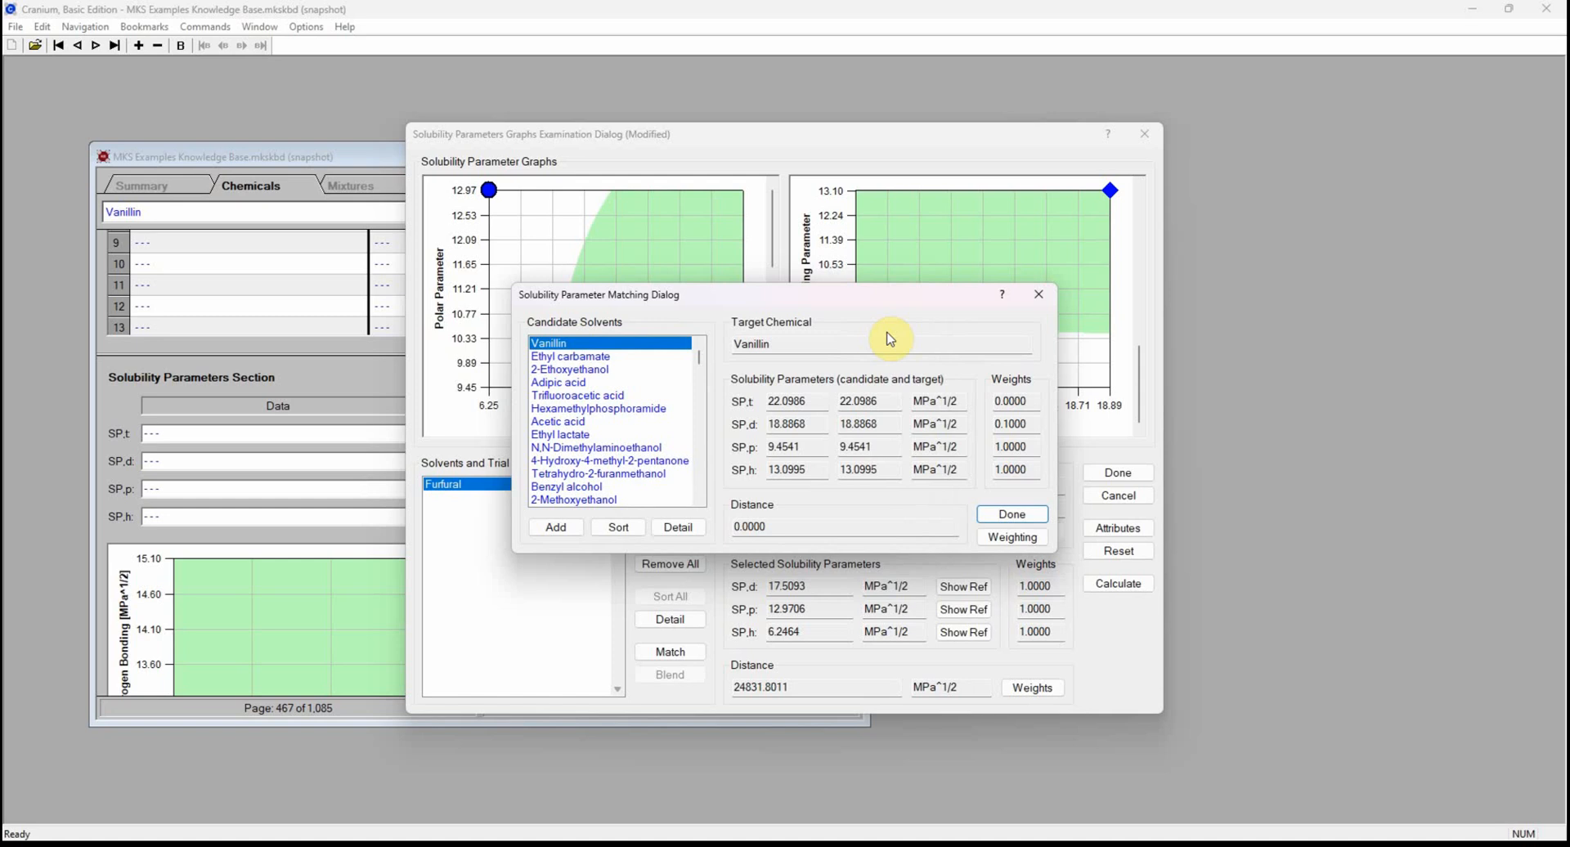
Add the candidates 2-Ethoxyethanol, Ethyl lactate, Benzyl alcohol and 2-Methoxyethanol to the trial solvents.
left_click(580, 369)
left_click(572, 528)
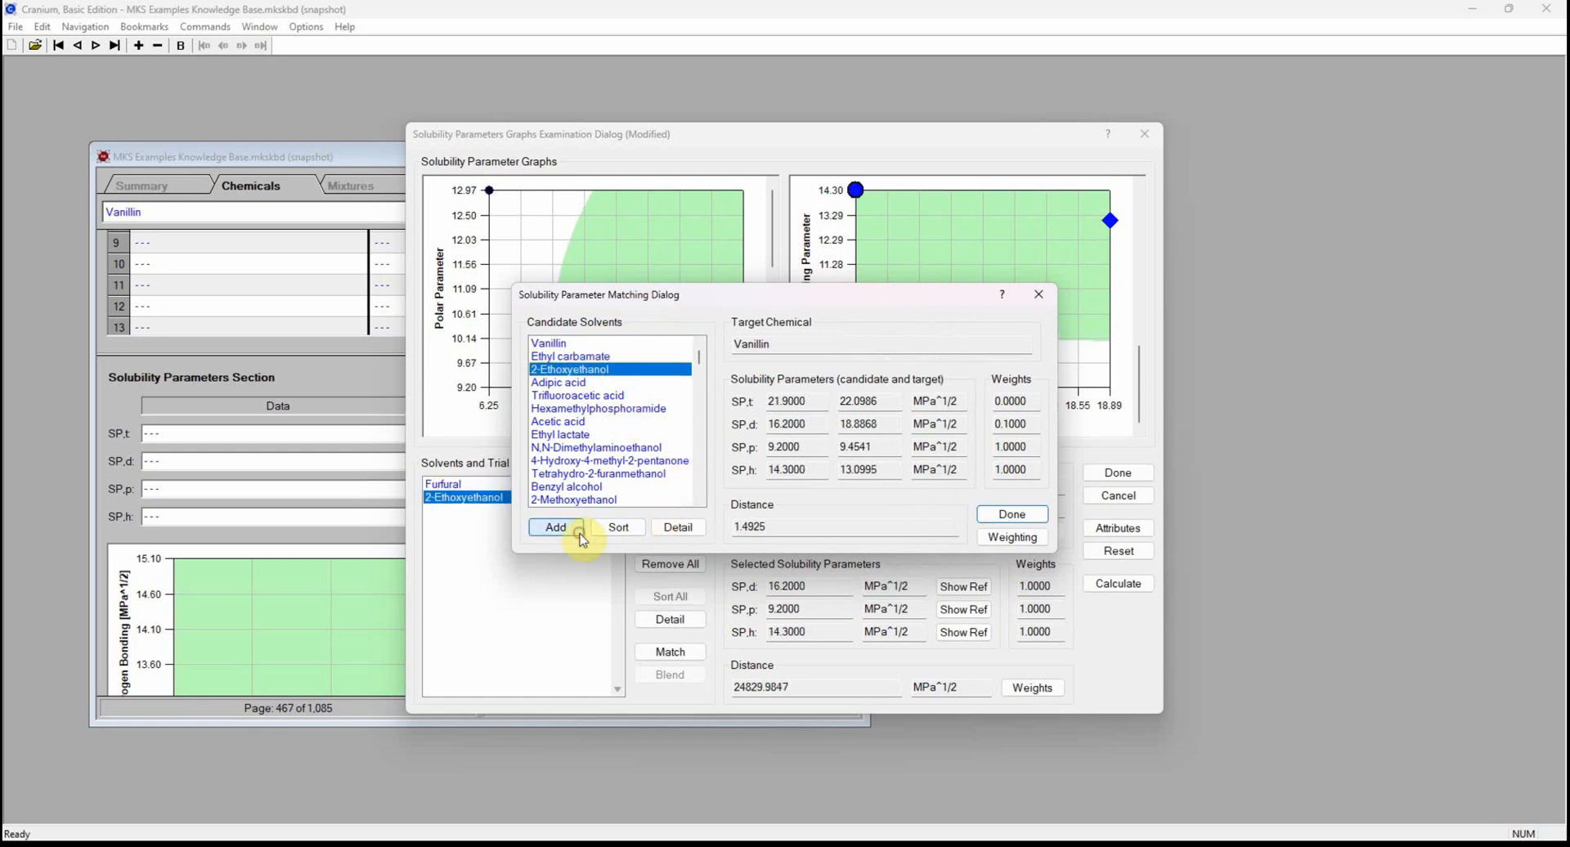
left_click(582, 434)
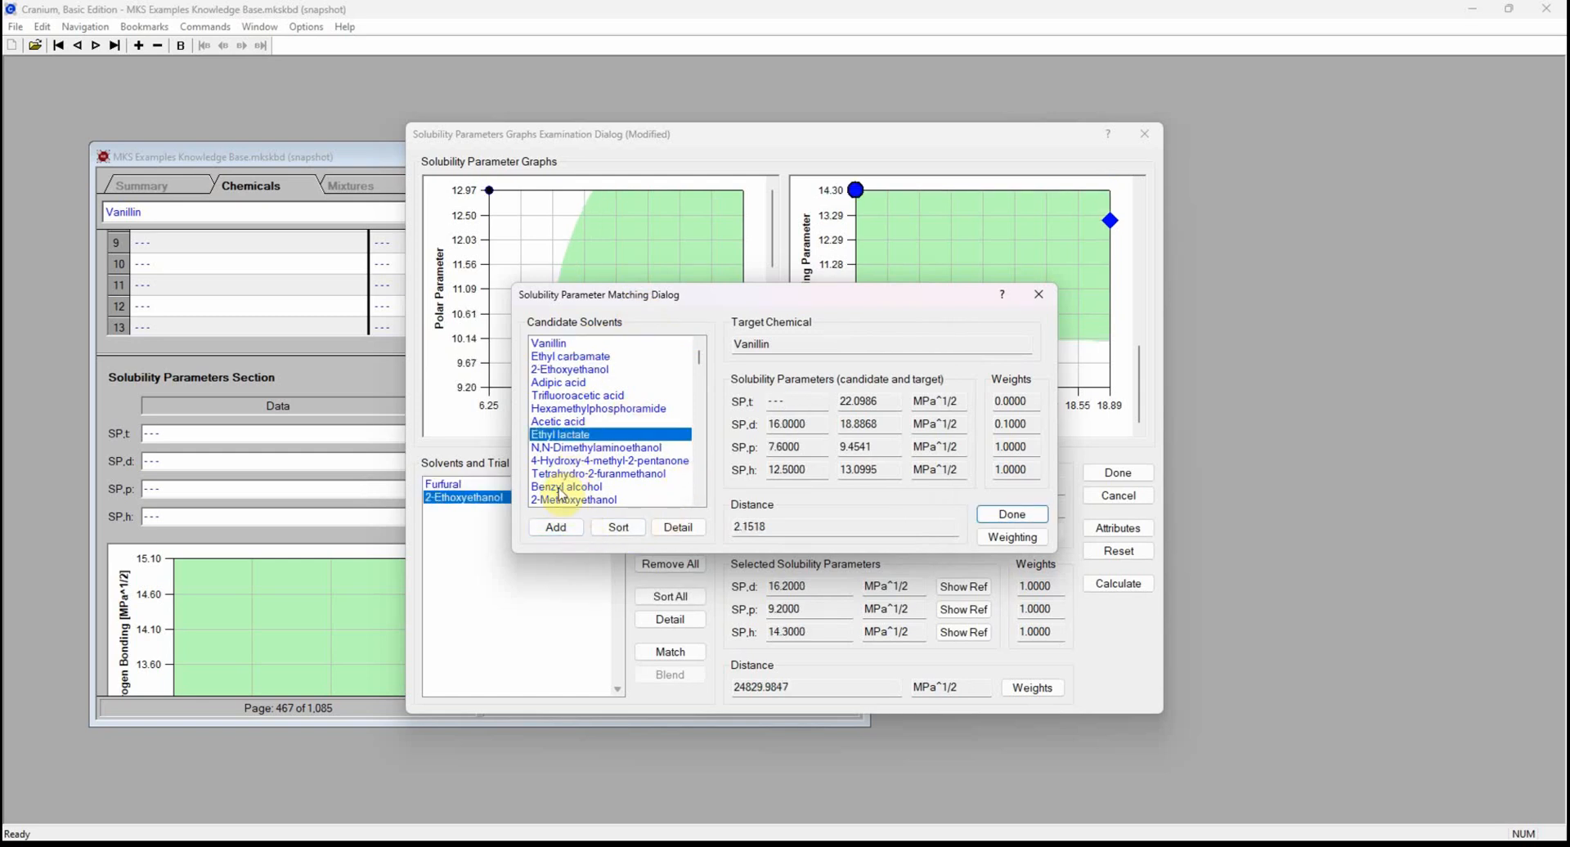
left_click(554, 530)
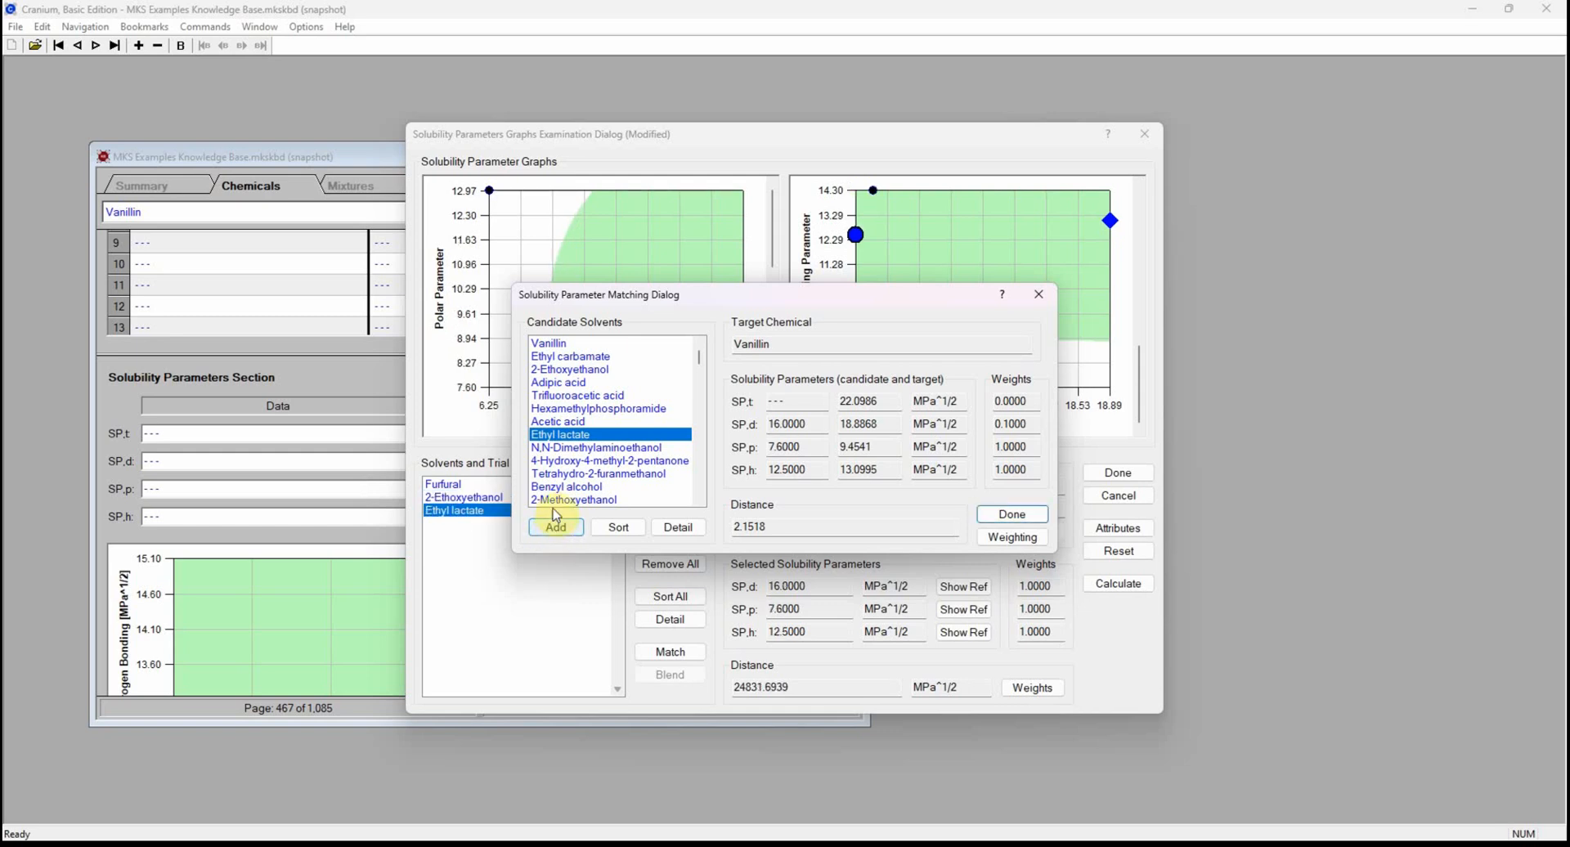
left_click(561, 488)
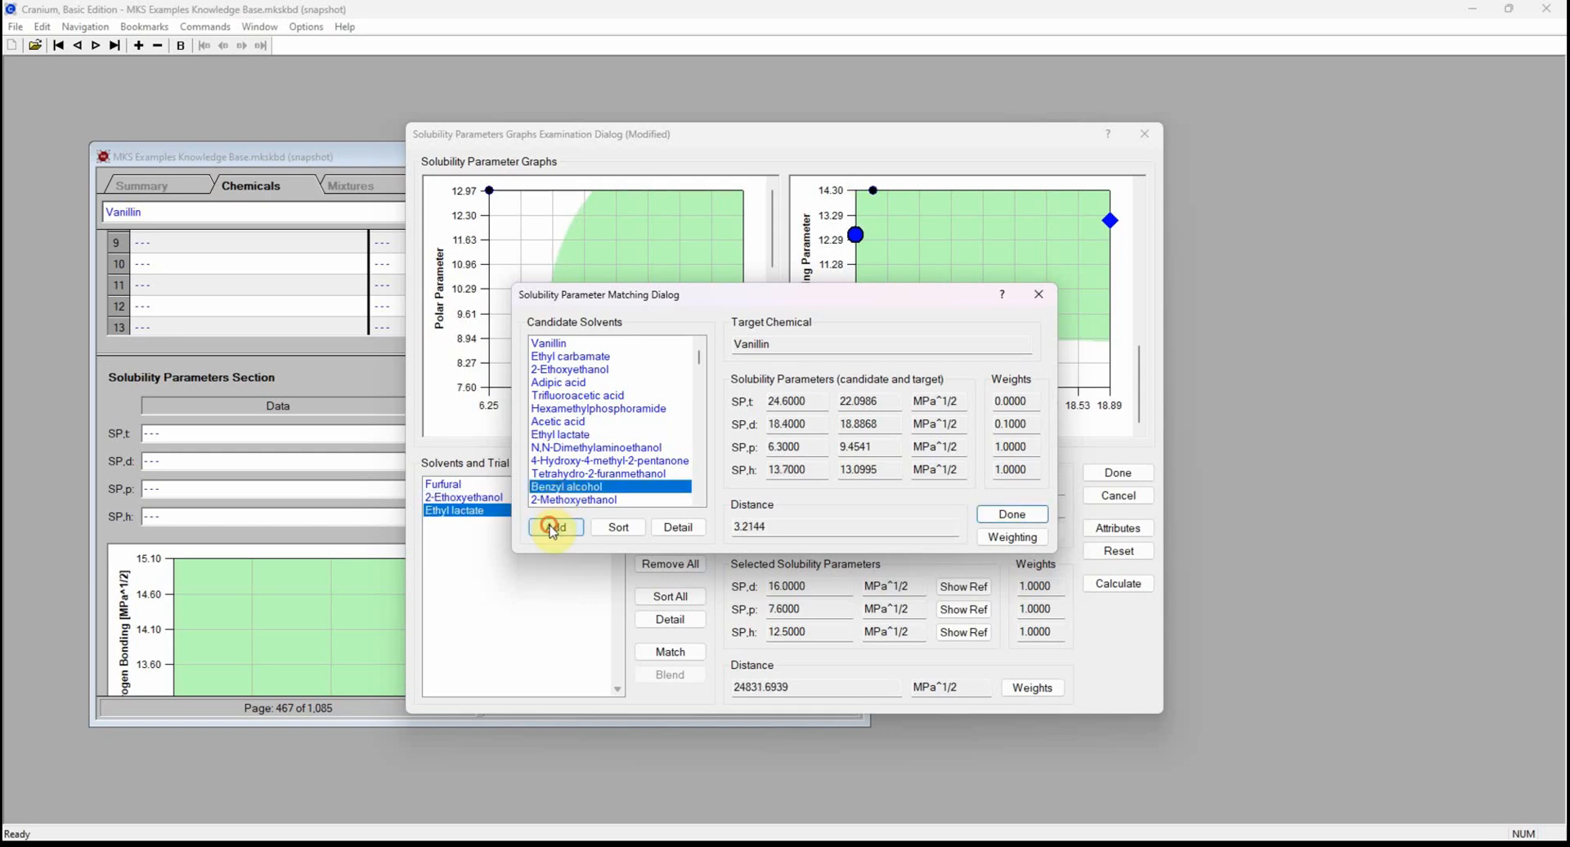
left_click(559, 526)
left_click(566, 500)
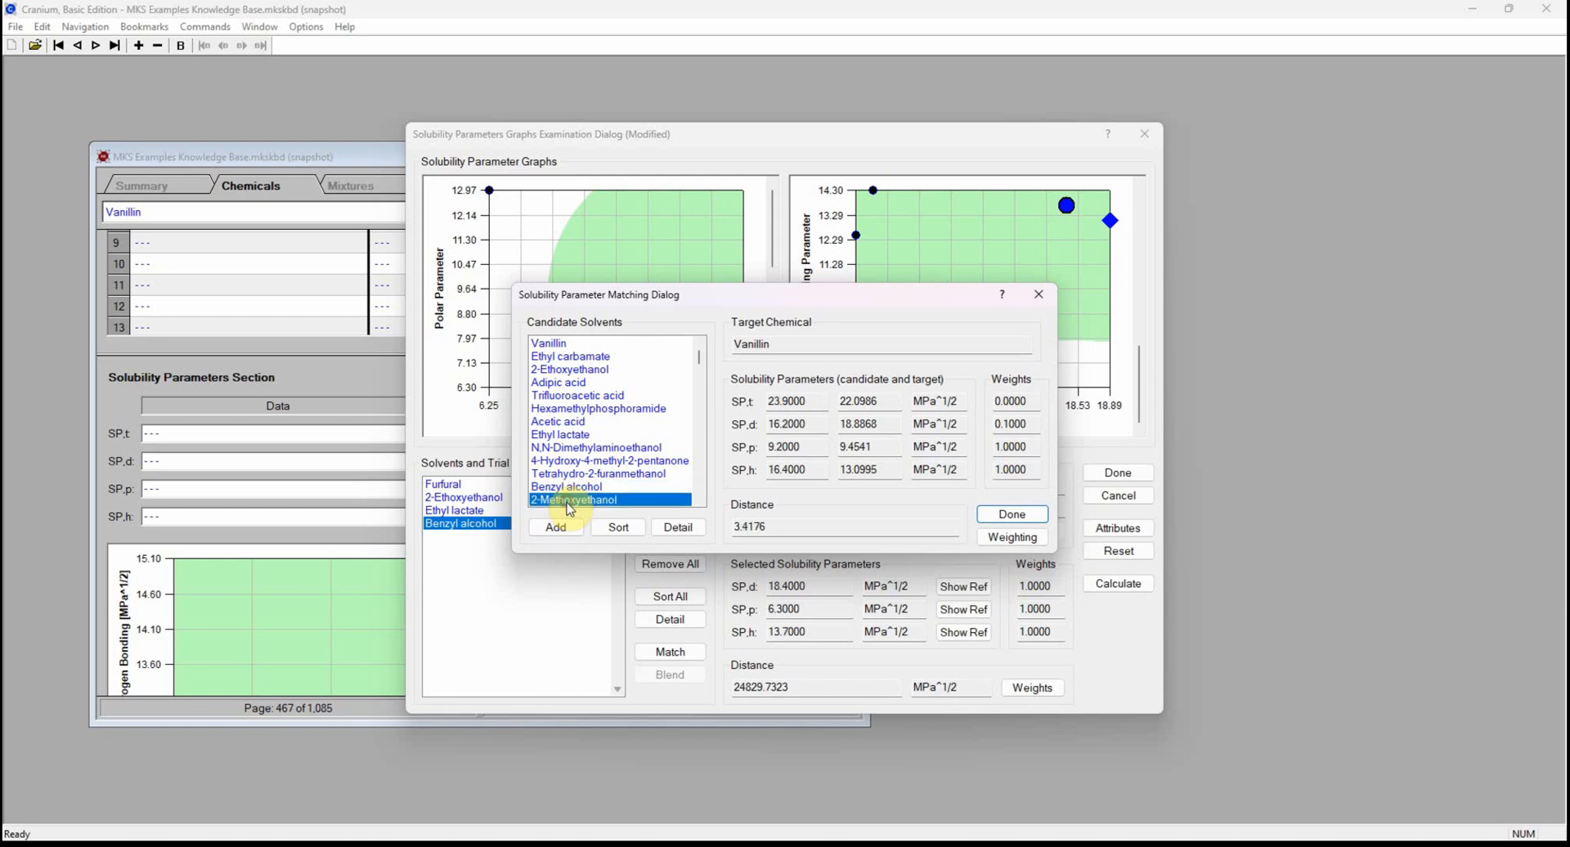
left_click(564, 533)
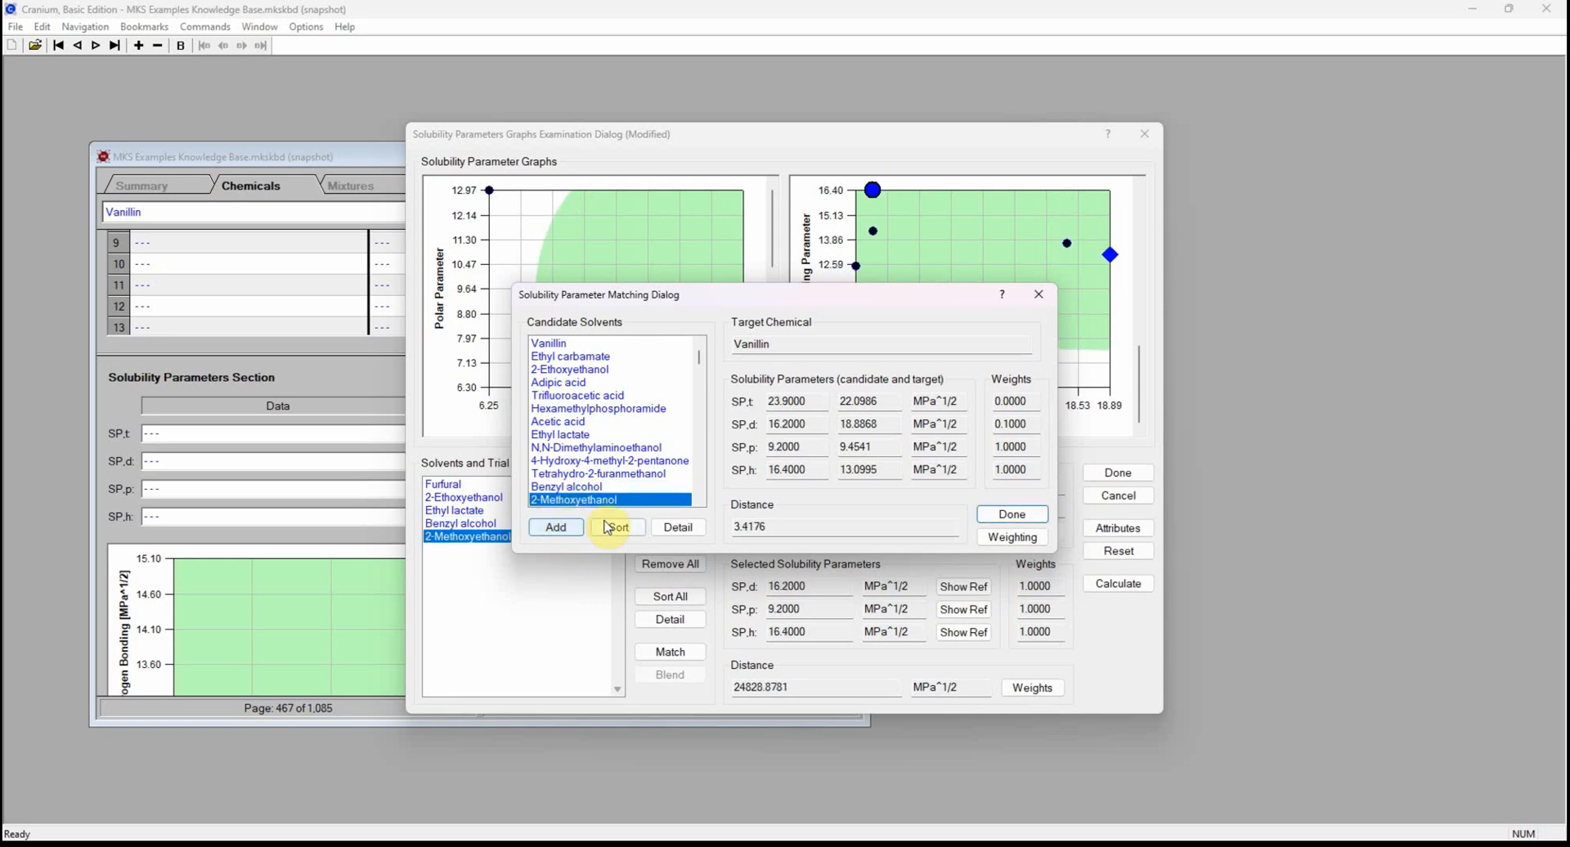
Add 1-Pentanol and Allyl alcohol from further down the candidate list to the trial solvents.
left_click(703, 494)
scroll(703, 495, "down", 4)
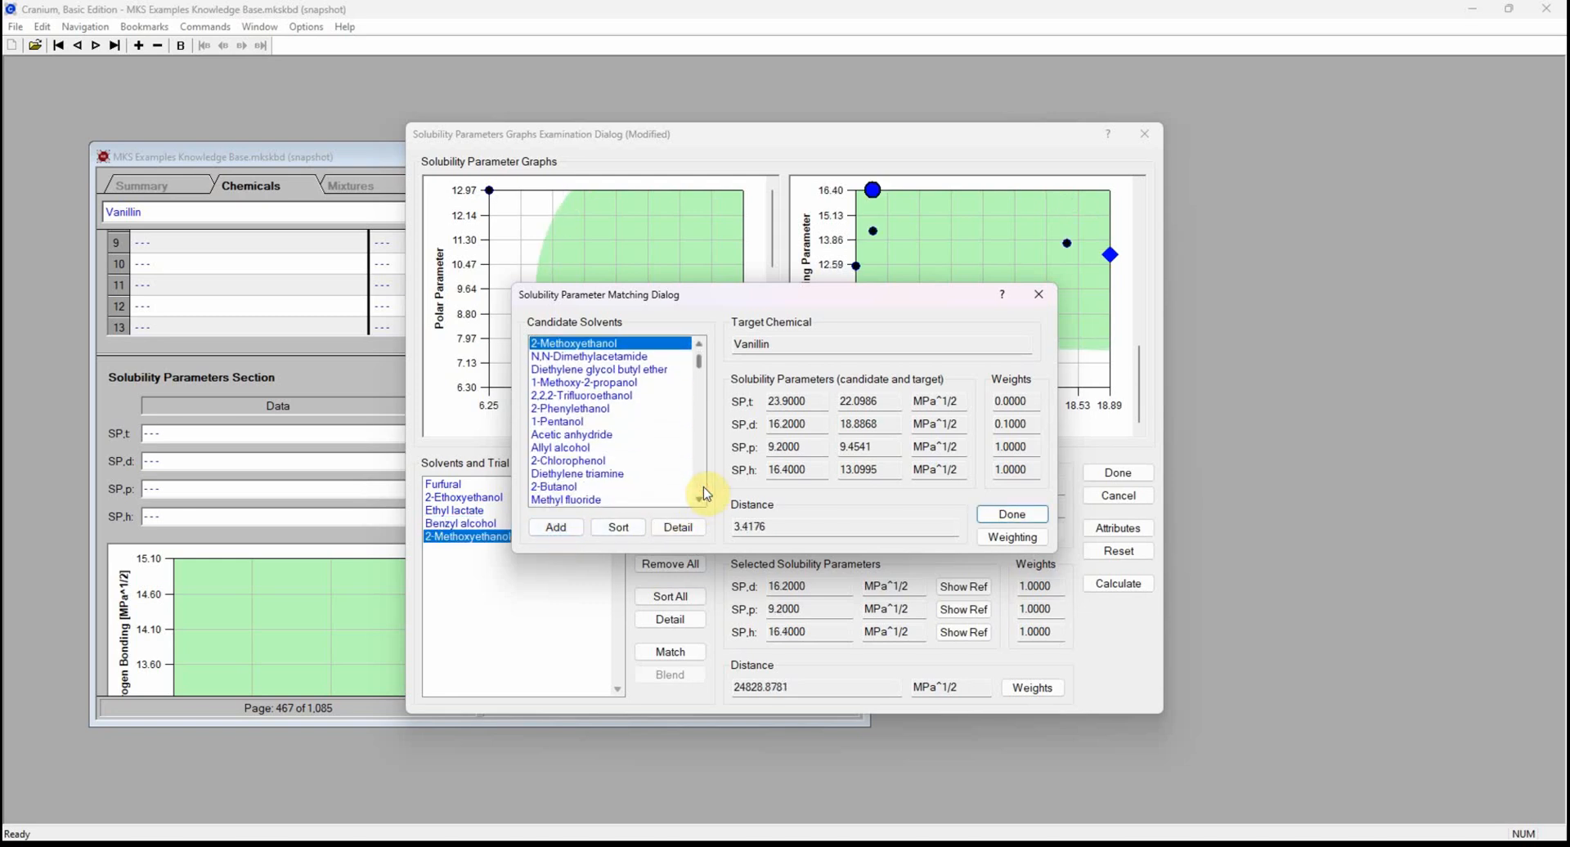
left_click(572, 421)
left_click(554, 526)
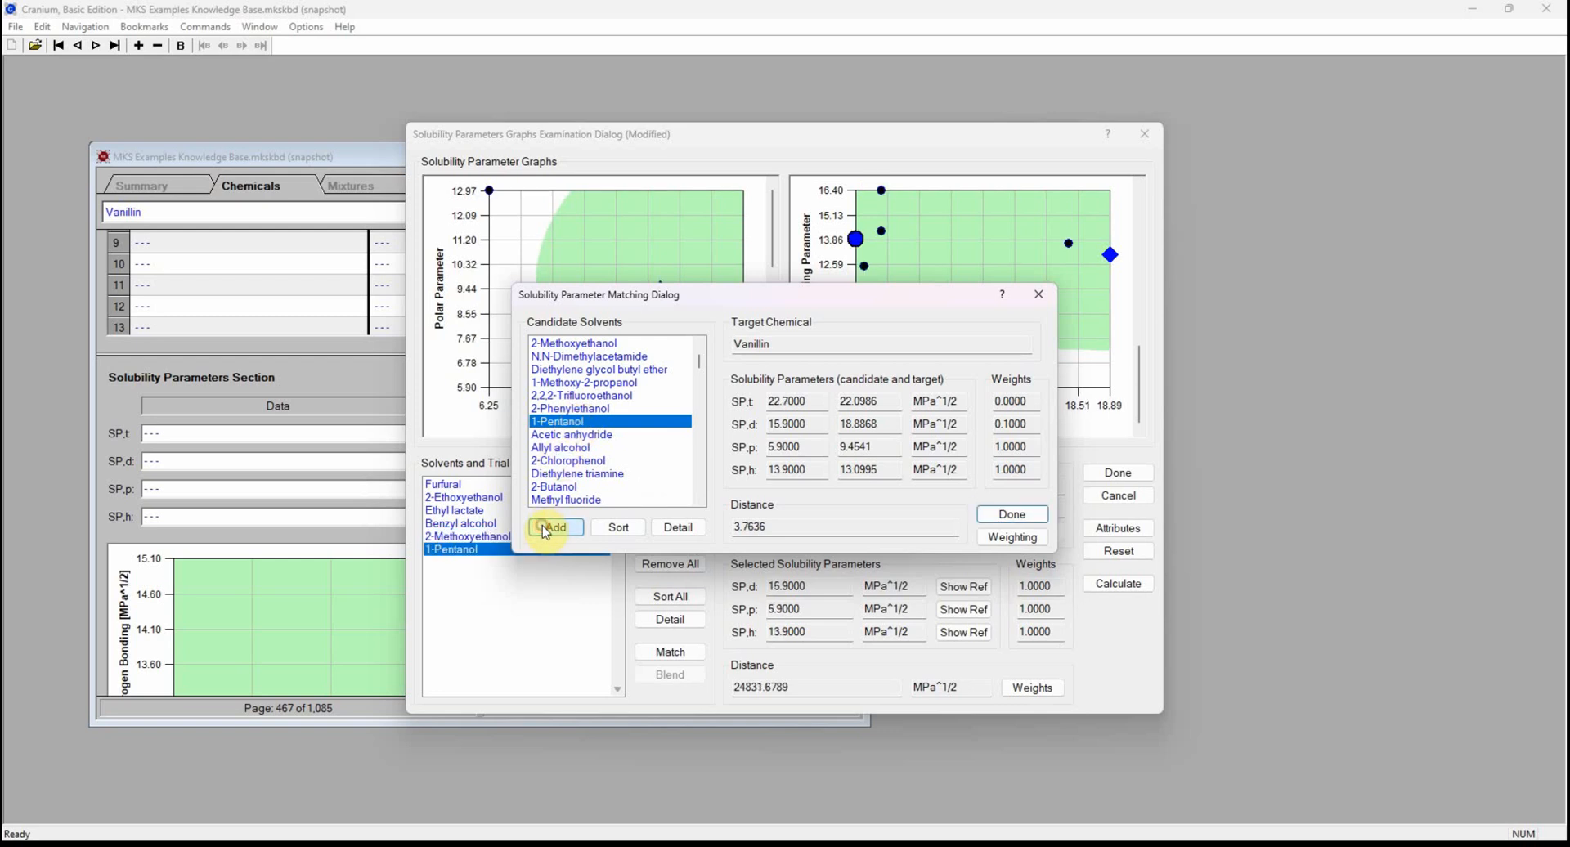
left_click(574, 450)
left_click(553, 527)
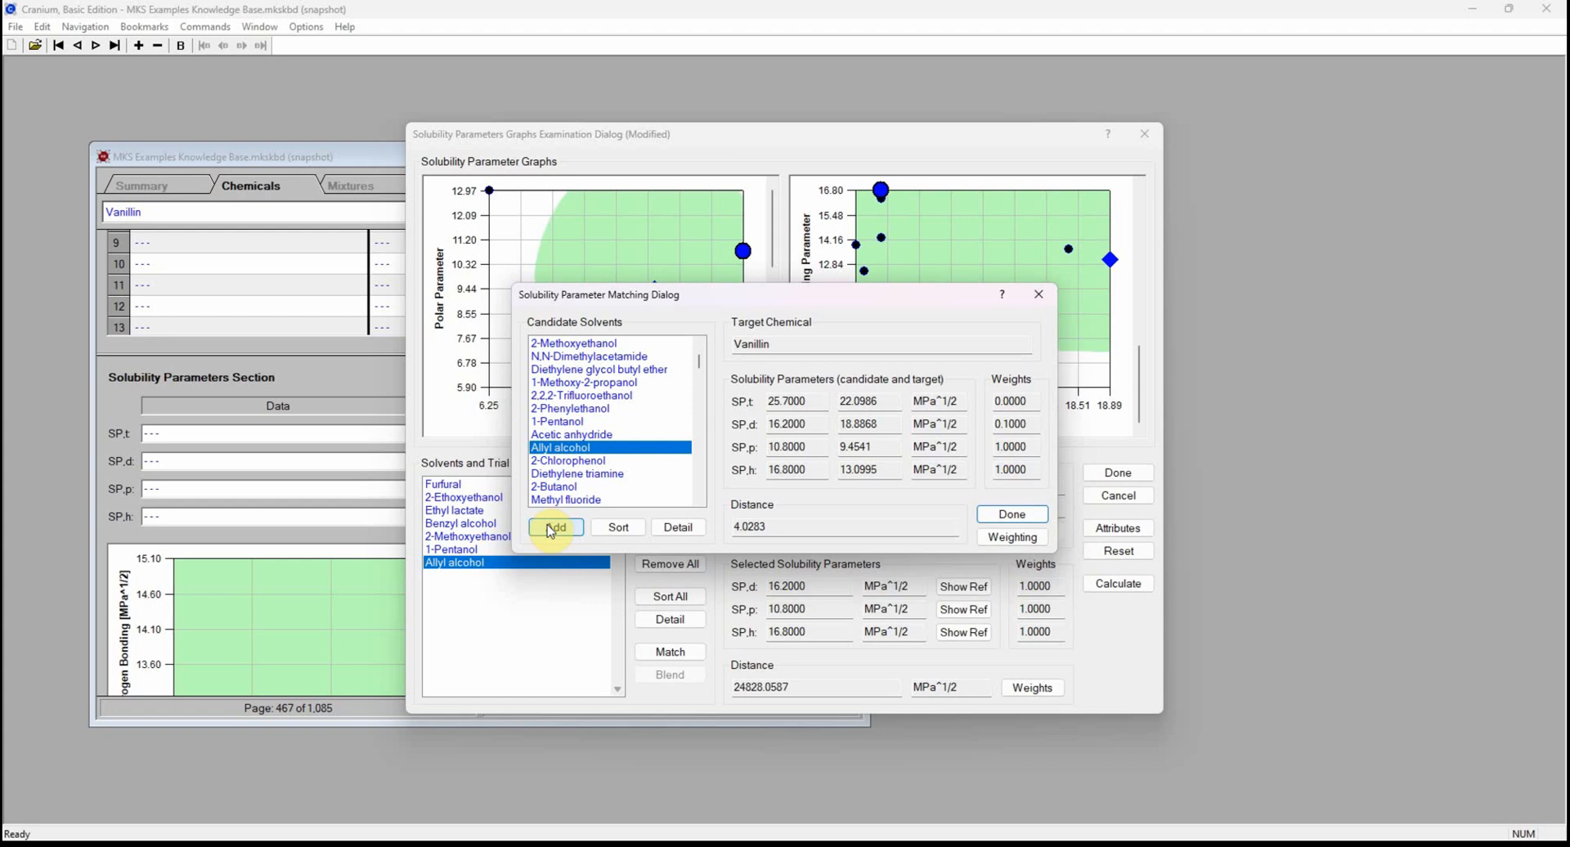
Sort the candidate solvents by Distance in descending order.
left_click(618, 527)
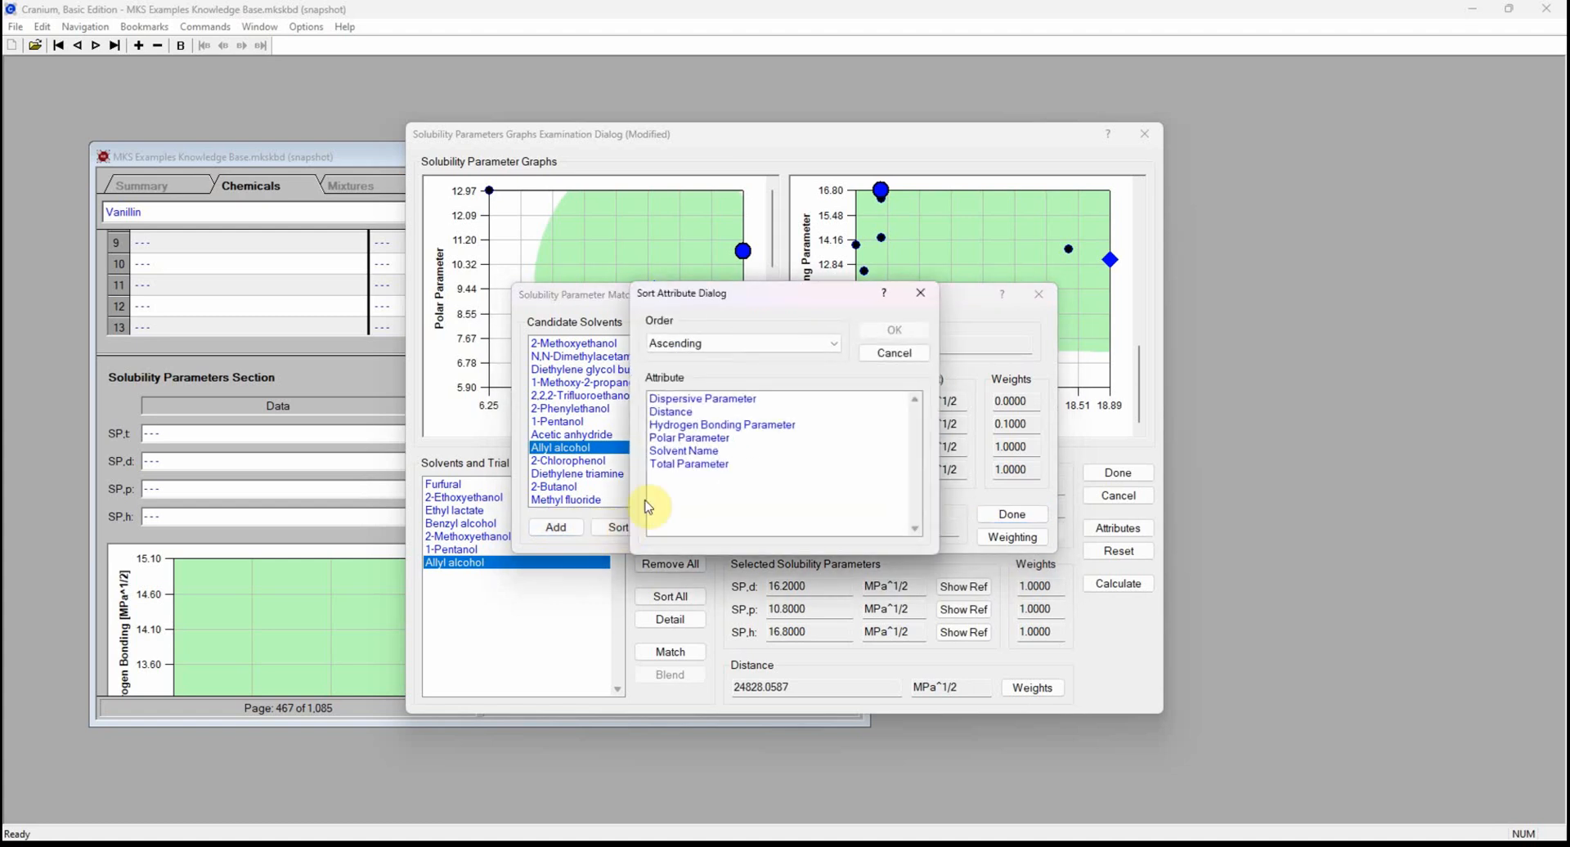
left_click(678, 412)
left_click(702, 343)
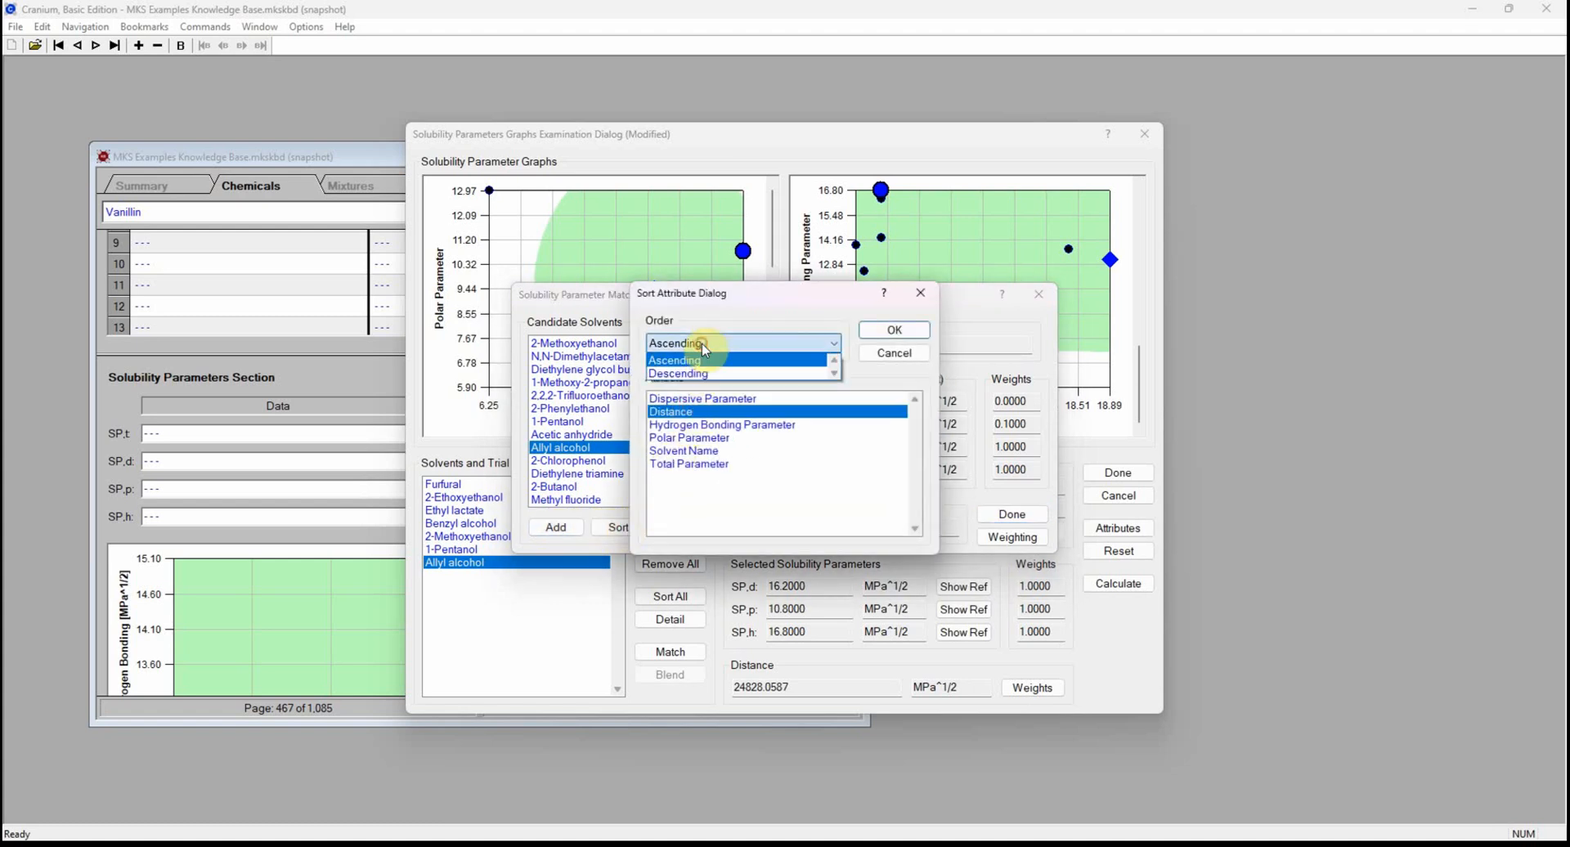
left_click(691, 374)
left_click(895, 330)
Add the distant candidates Glycerol, n-Pentane, Cyclopropane and Ethylbenzene to the trial solvents and finish the matching.
left_click(628, 357)
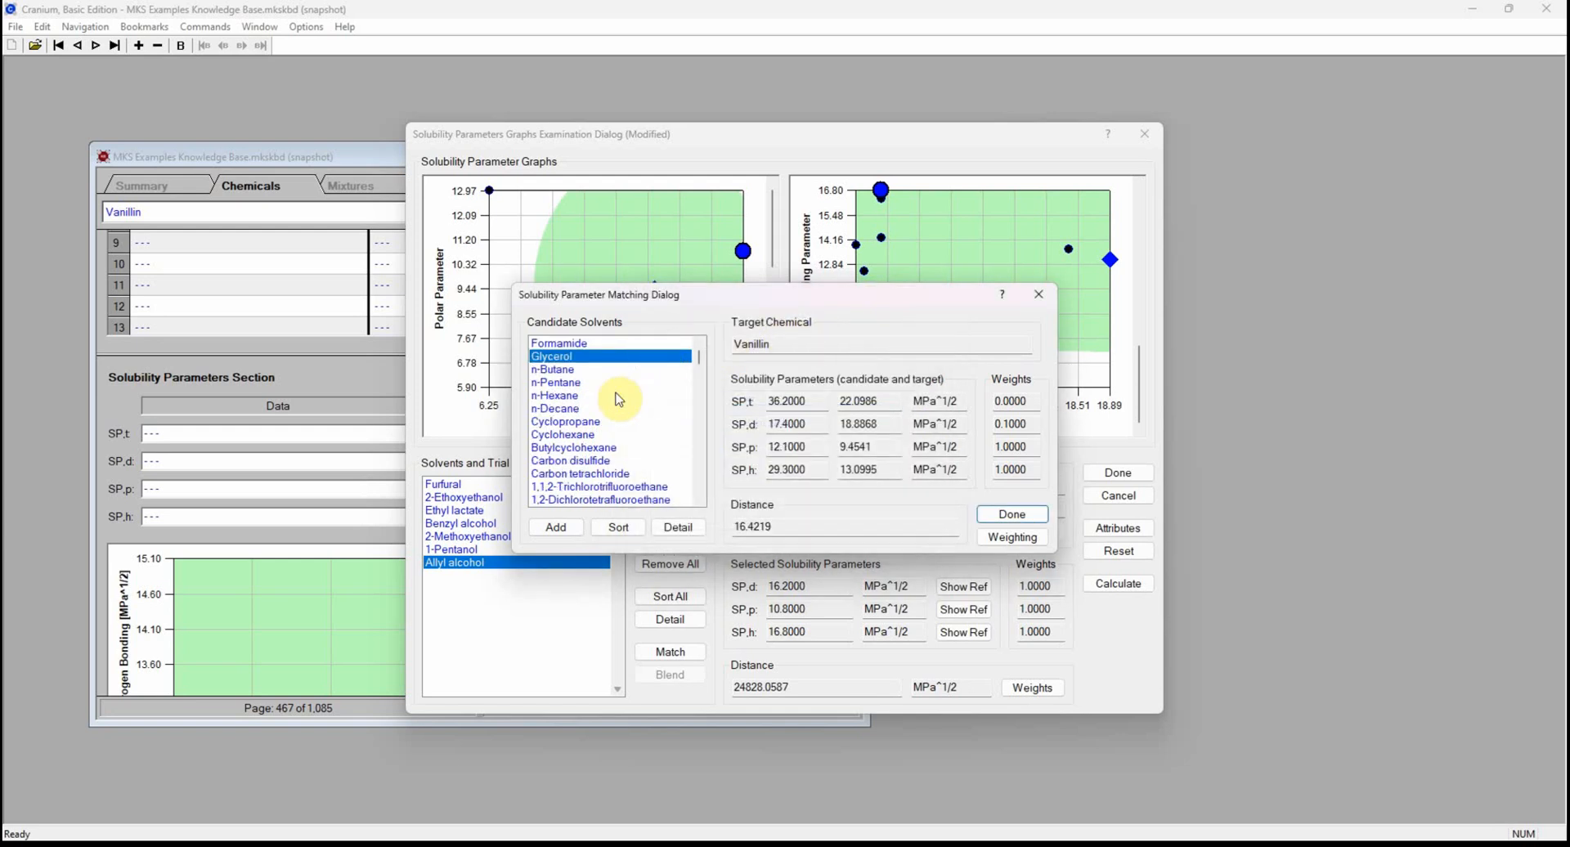
left_click(556, 526)
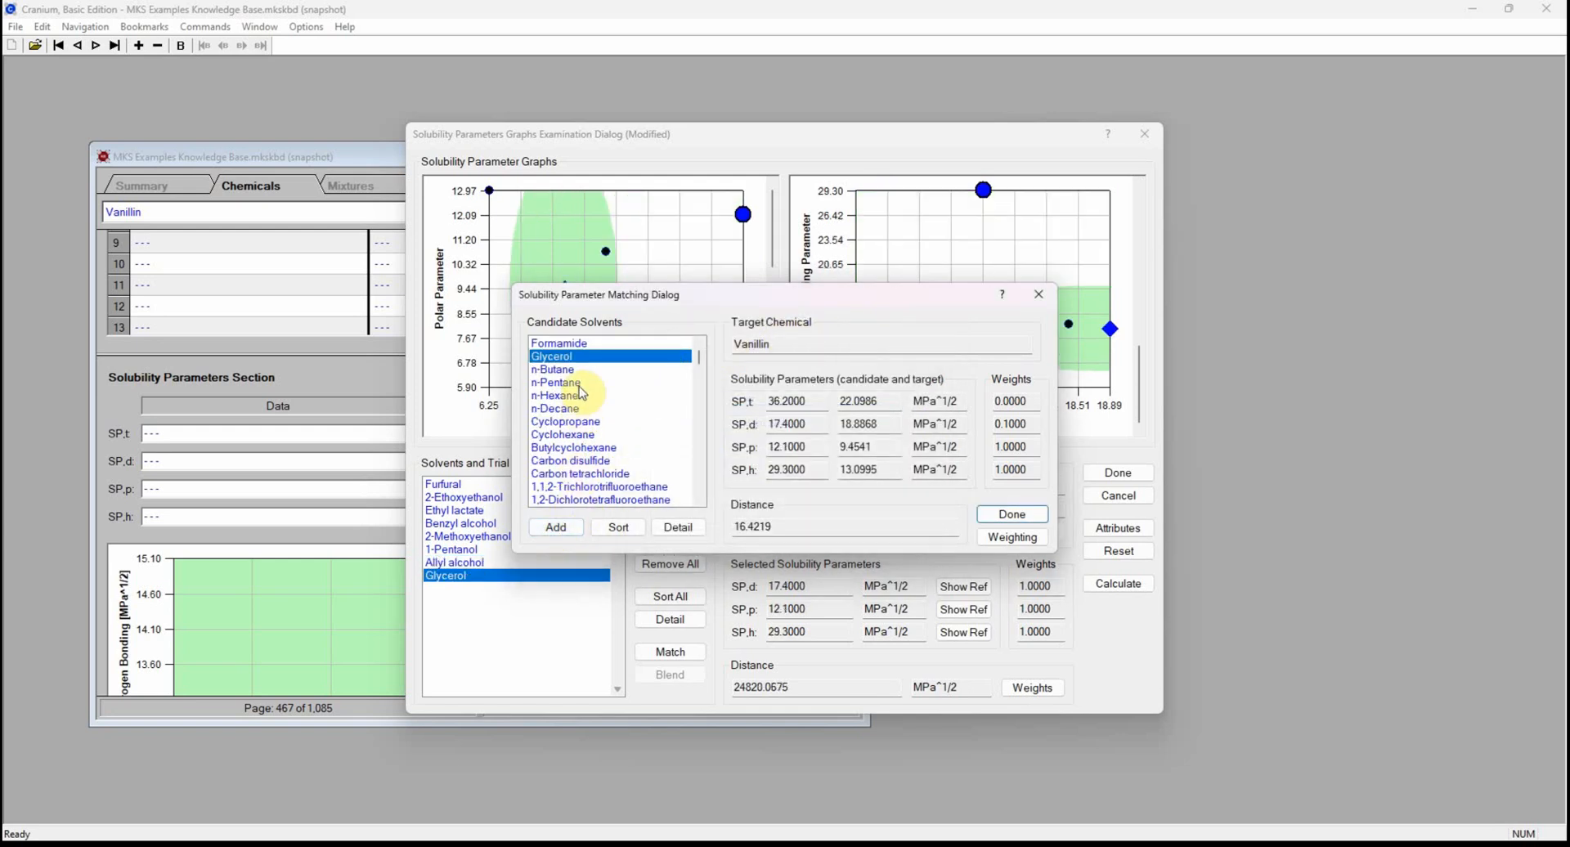
left_click(580, 385)
left_click(552, 527)
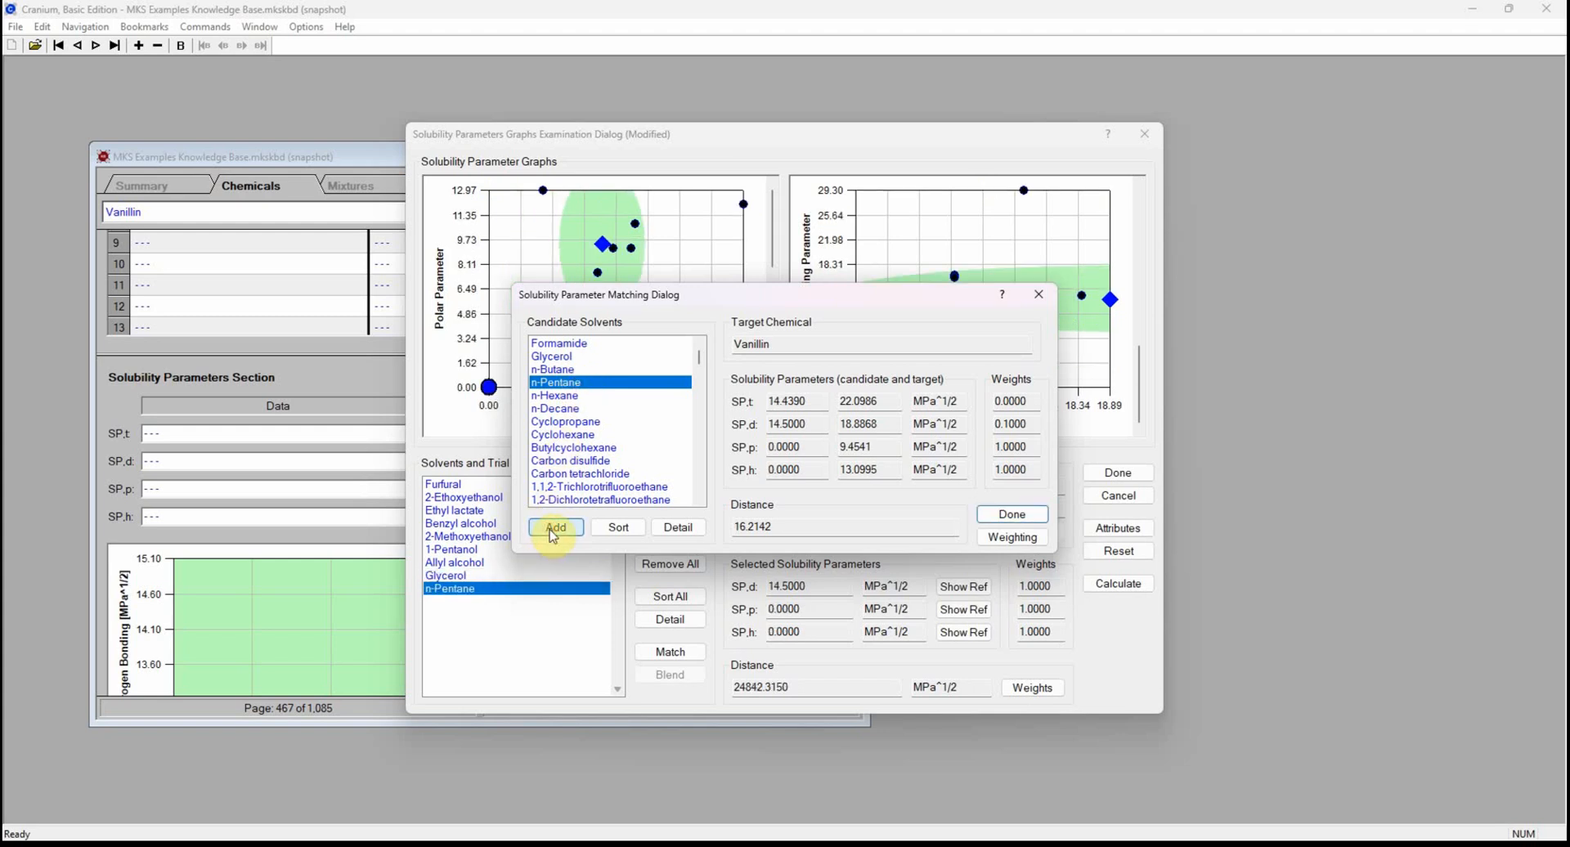
left_click(566, 422)
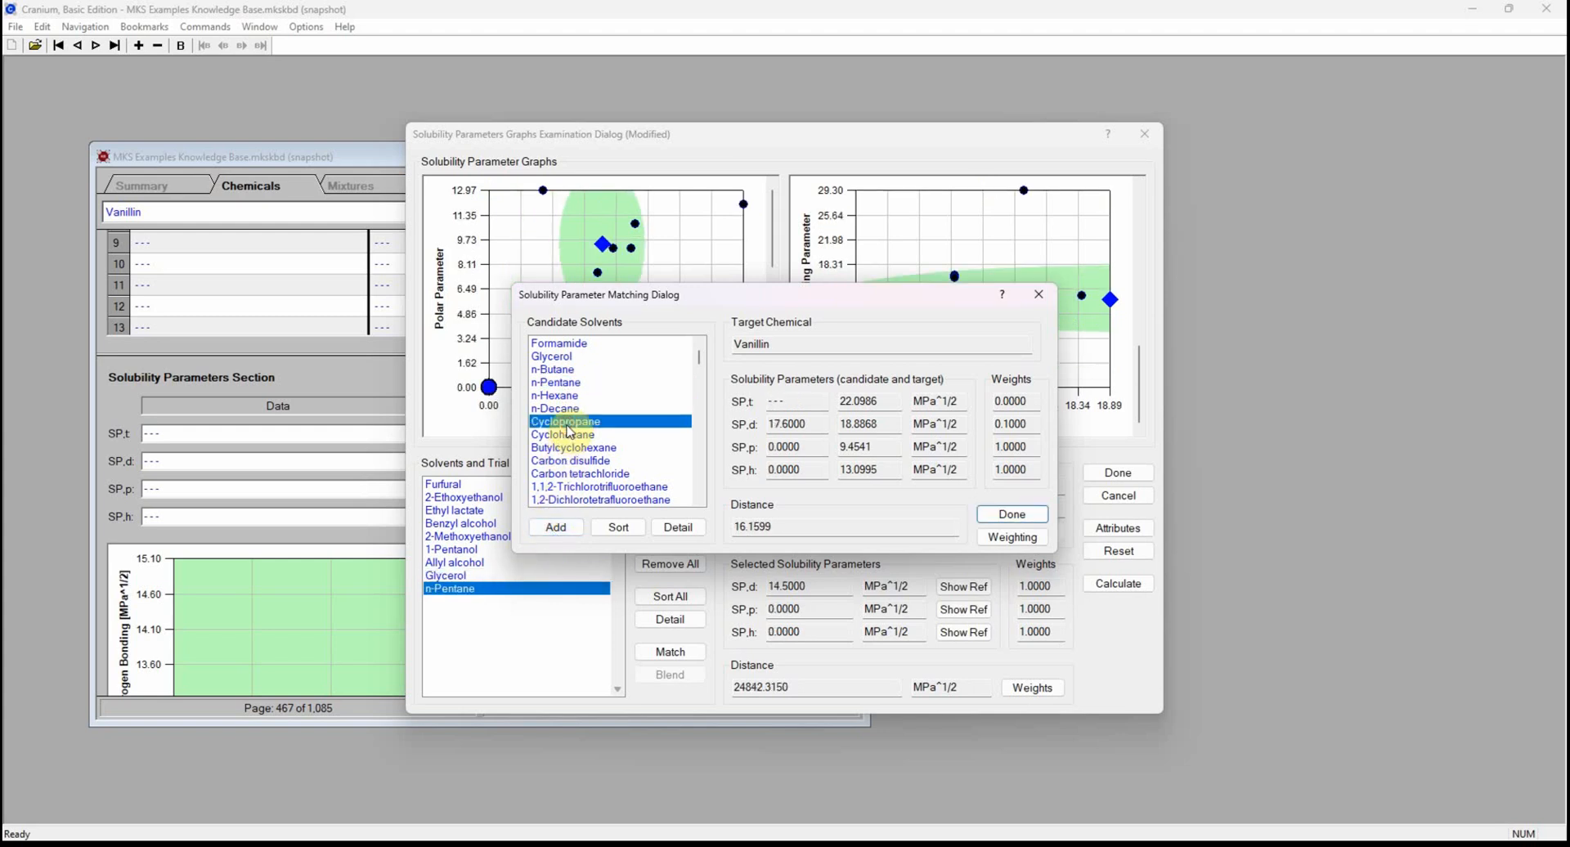
left_click(555, 530)
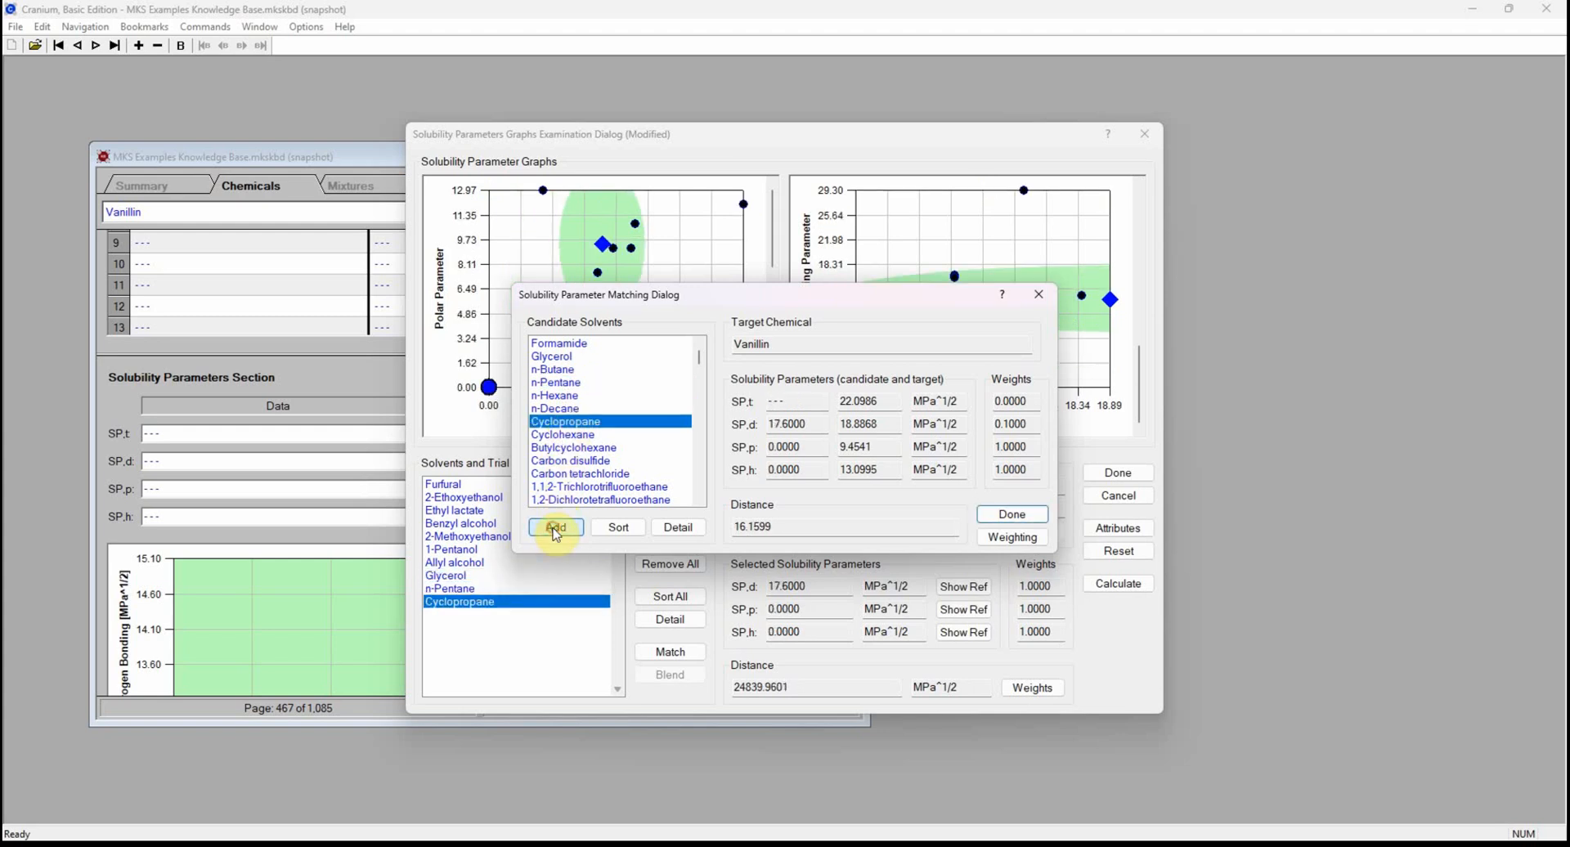
left_click(699, 489)
left_click(590, 449)
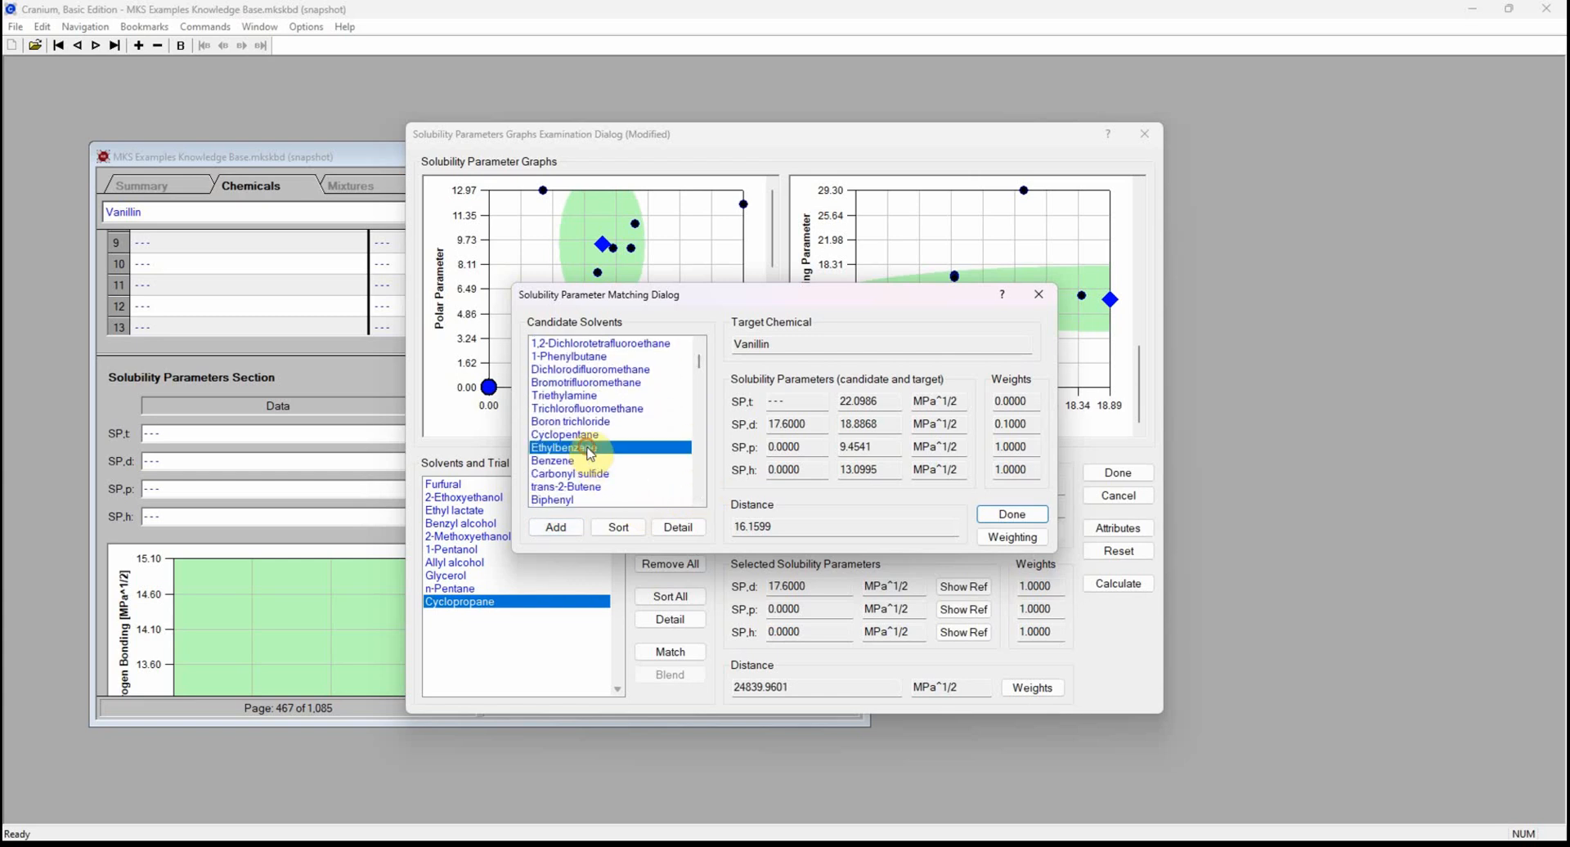
left_click(556, 528)
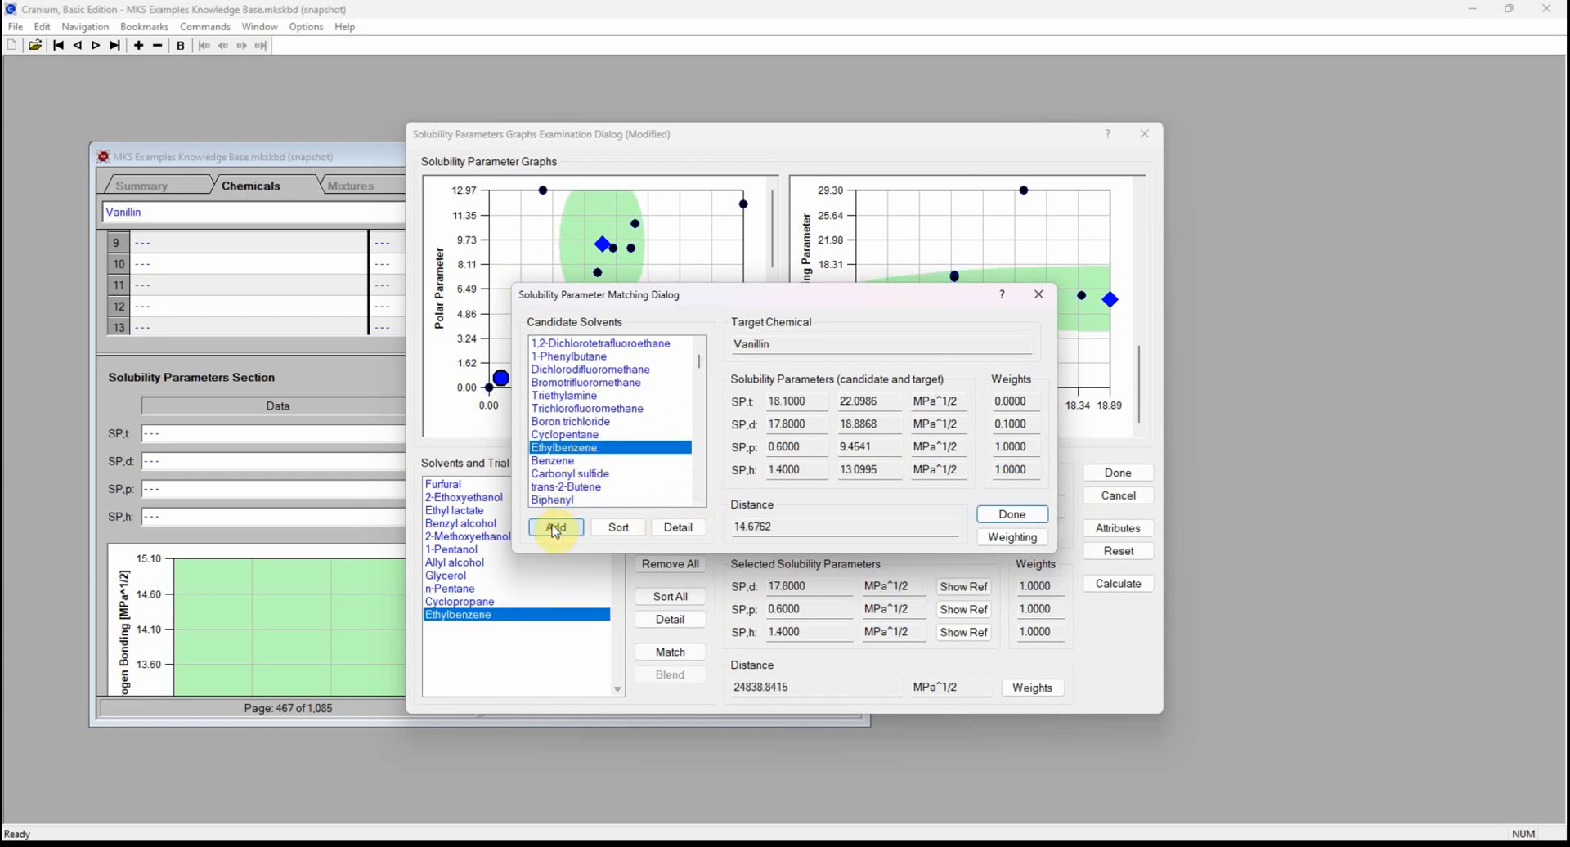
left_click(1018, 516)
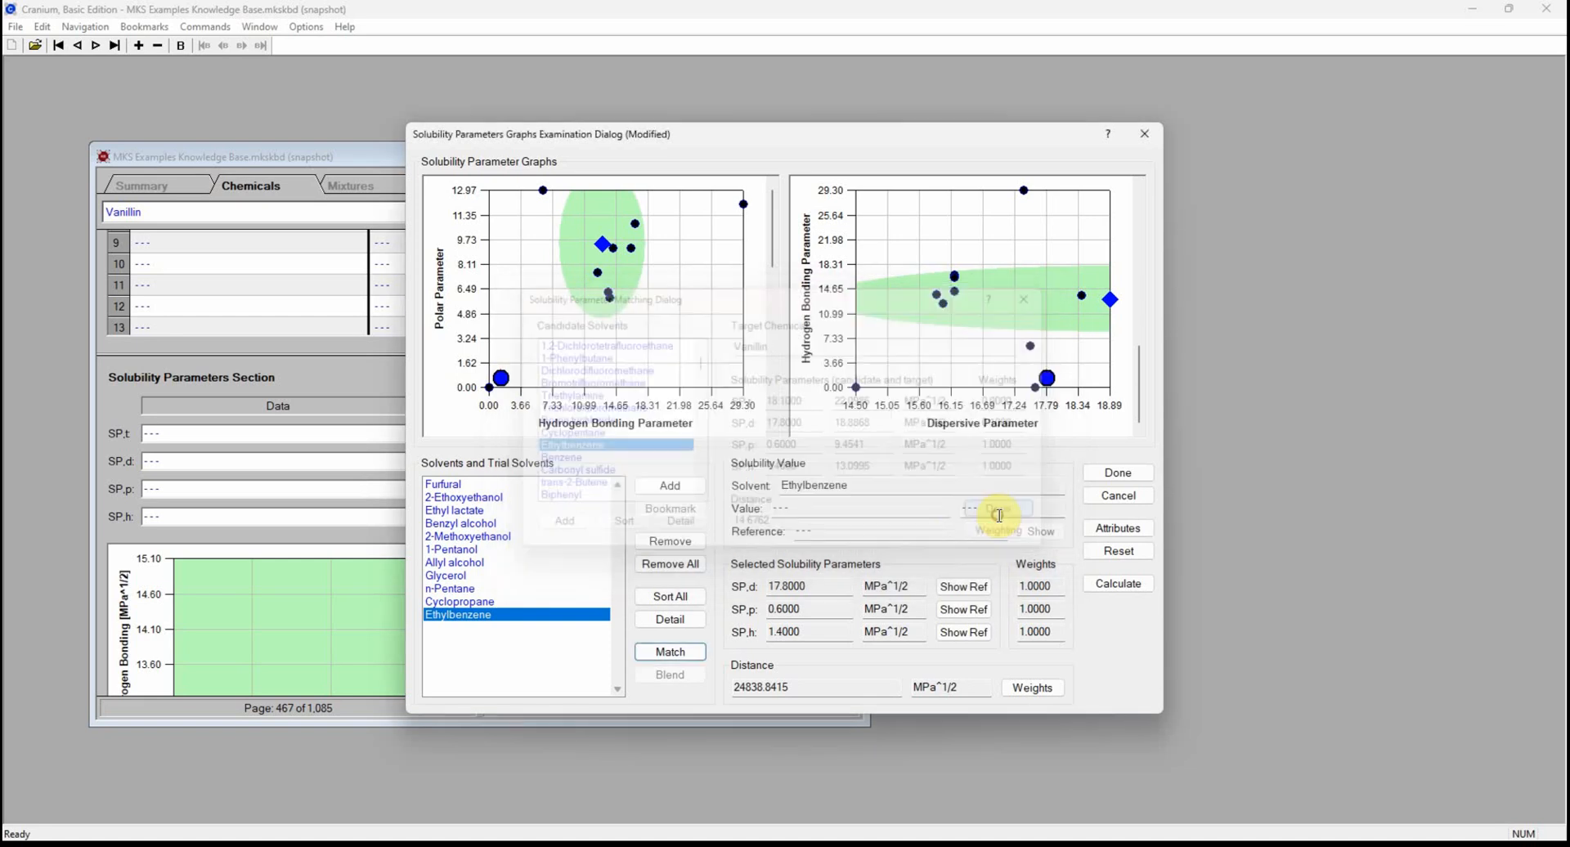
Examine where Benzyl alcohol, Ethyl lactate and 1-Pentanol lie in the solubility parameter graphs relative to Vanillin.
left_click(481, 525)
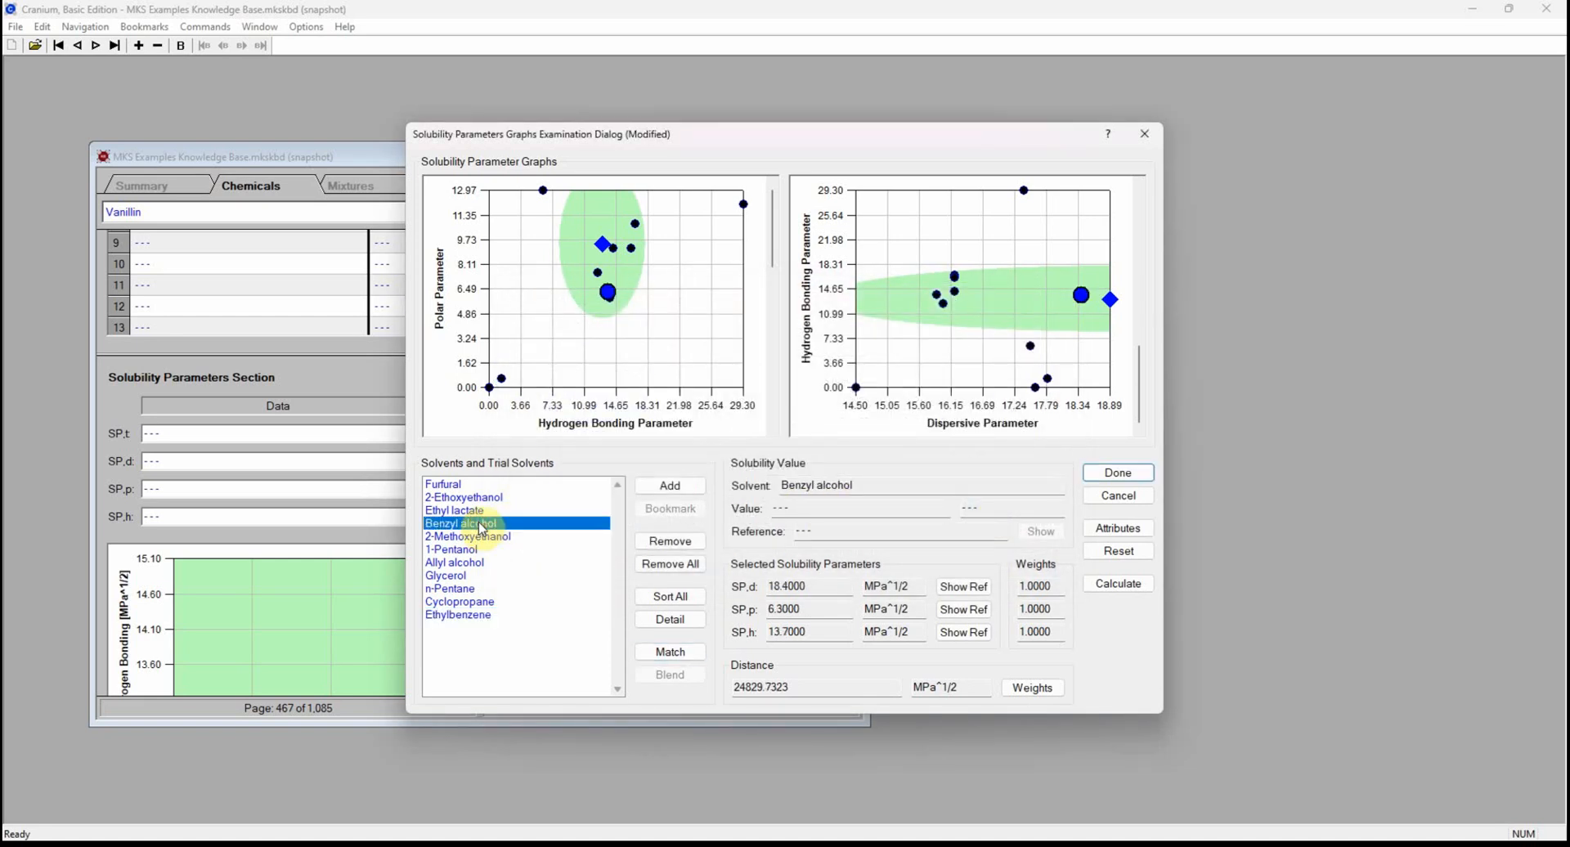
left_click(475, 513)
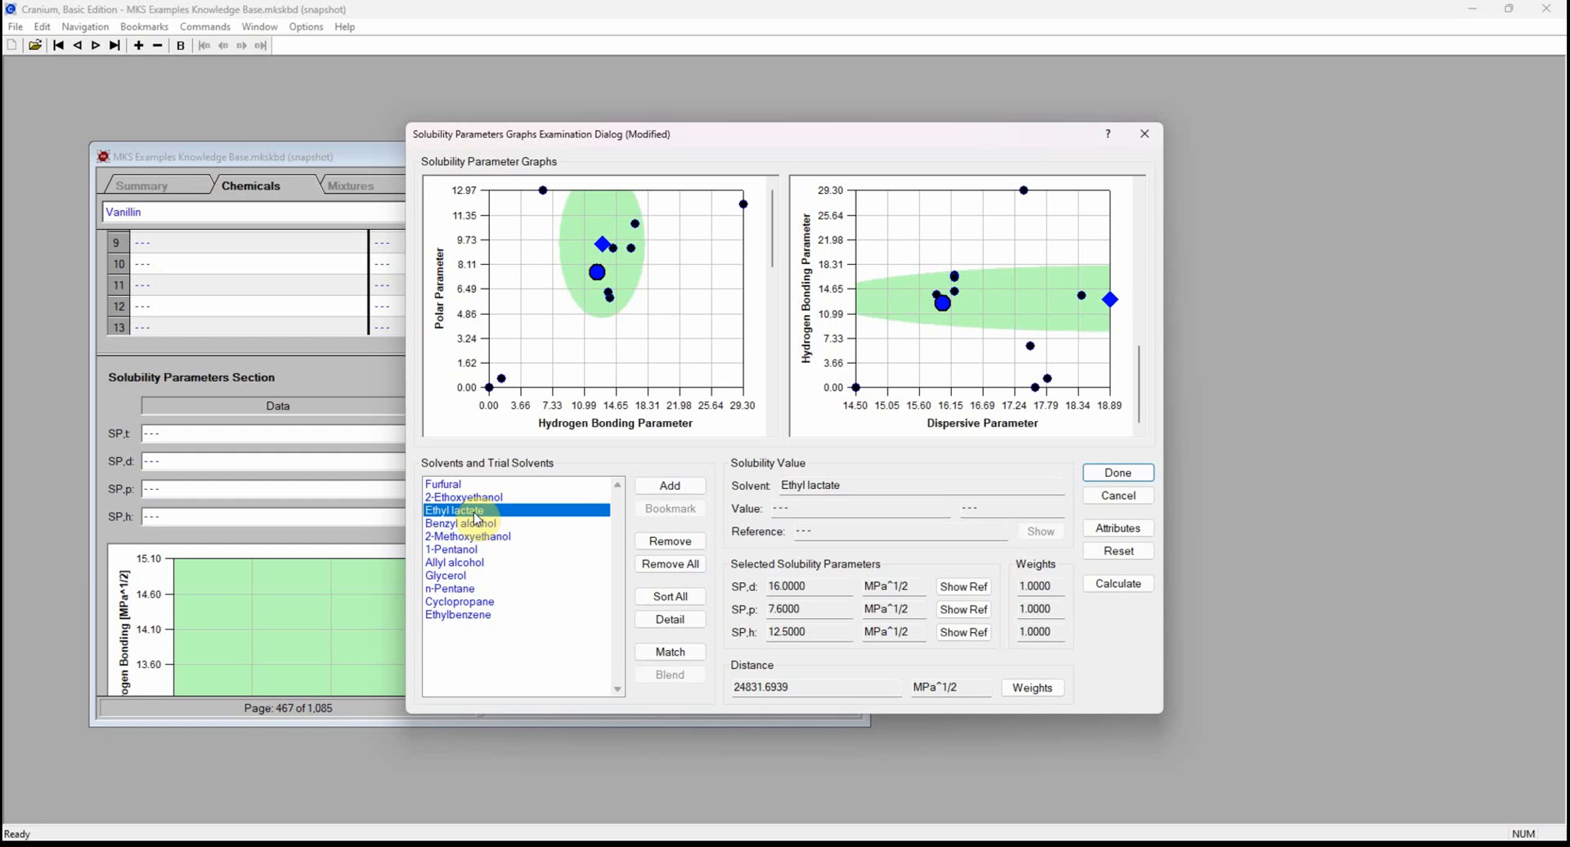
left_click(466, 550)
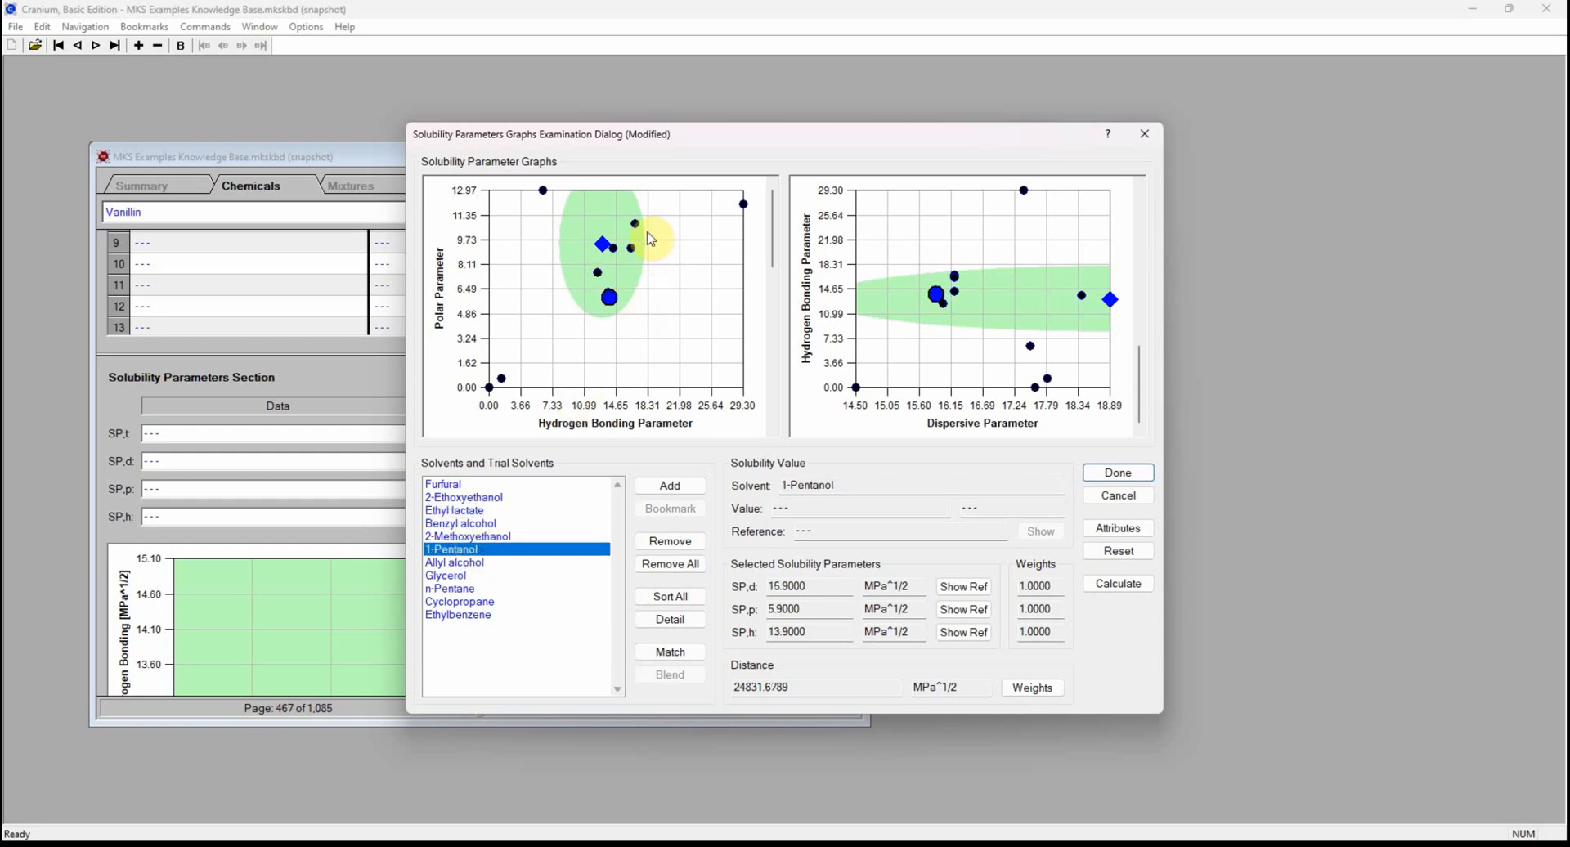
left_click(597, 273)
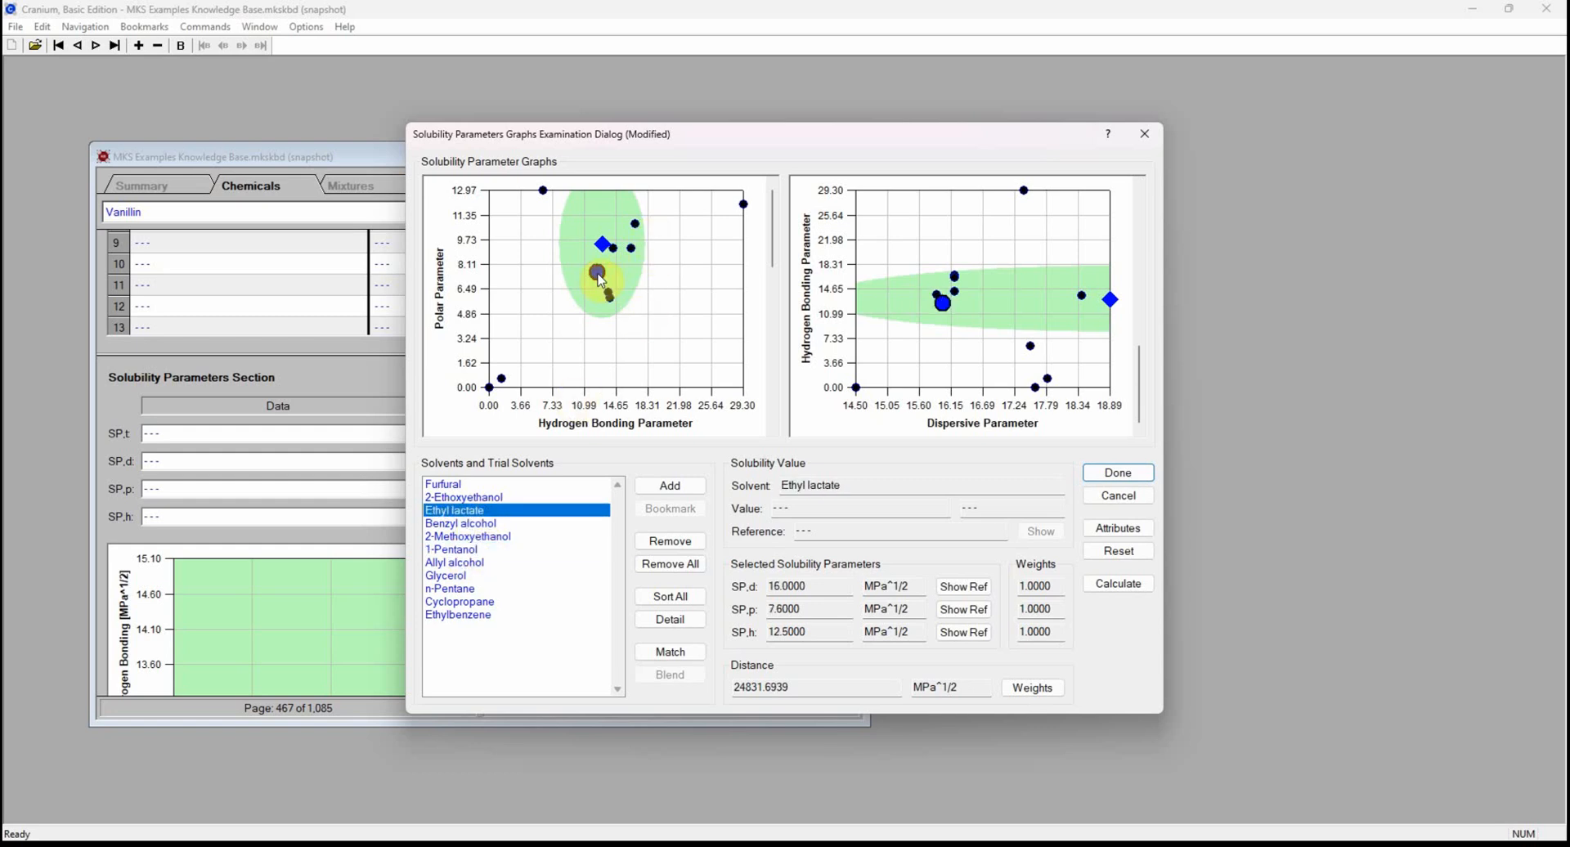
Examine where Allyl alcohol and Ethylbenzene lie in the solubility parameter graphs relative to Vanillin.
left_click(639, 224)
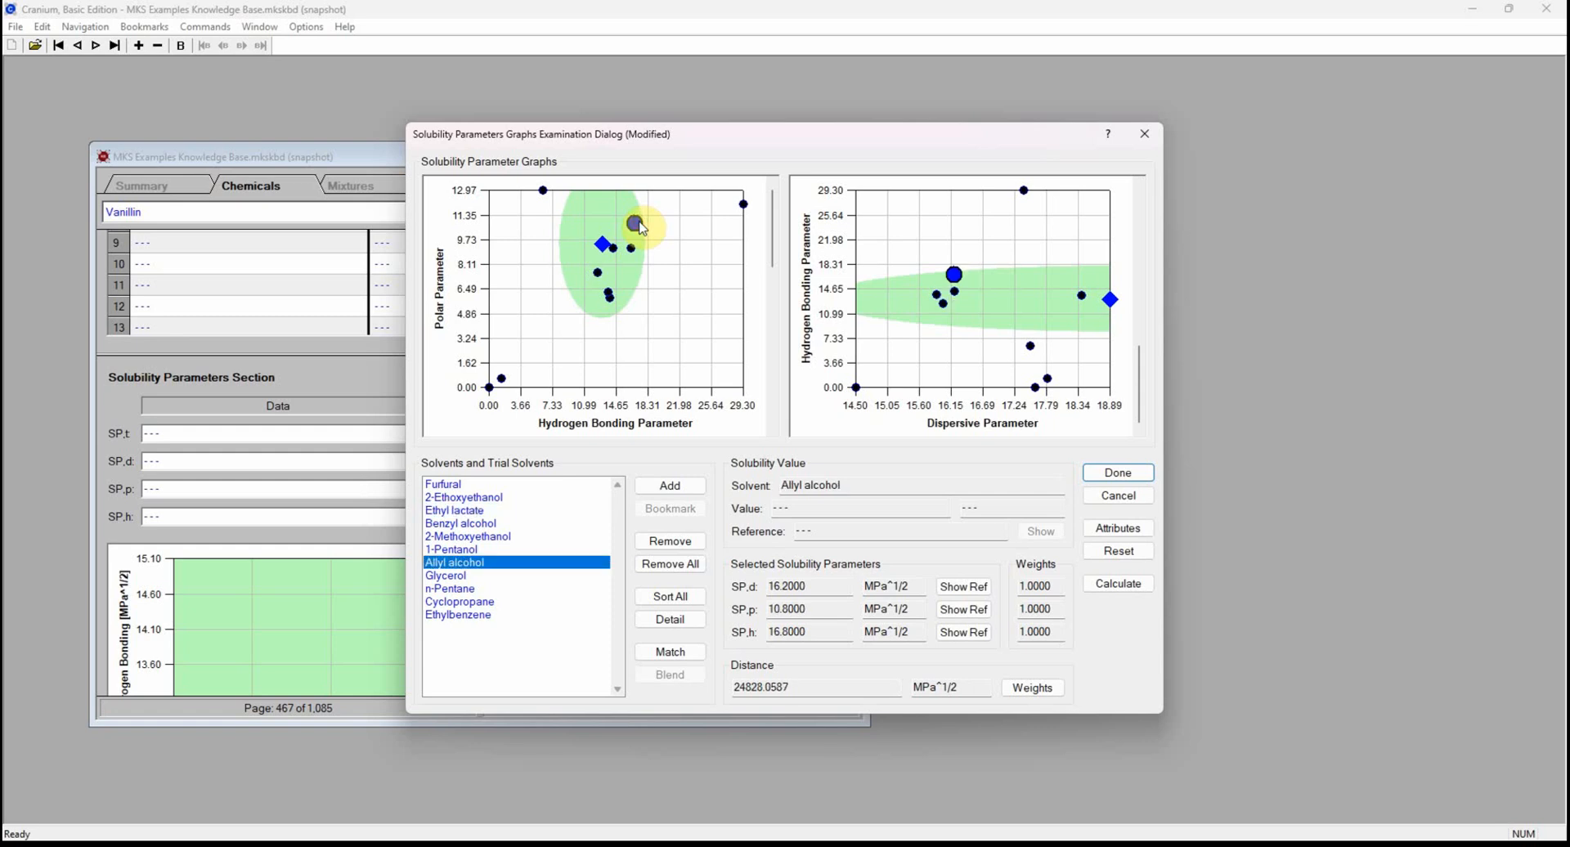
left_click(494, 613)
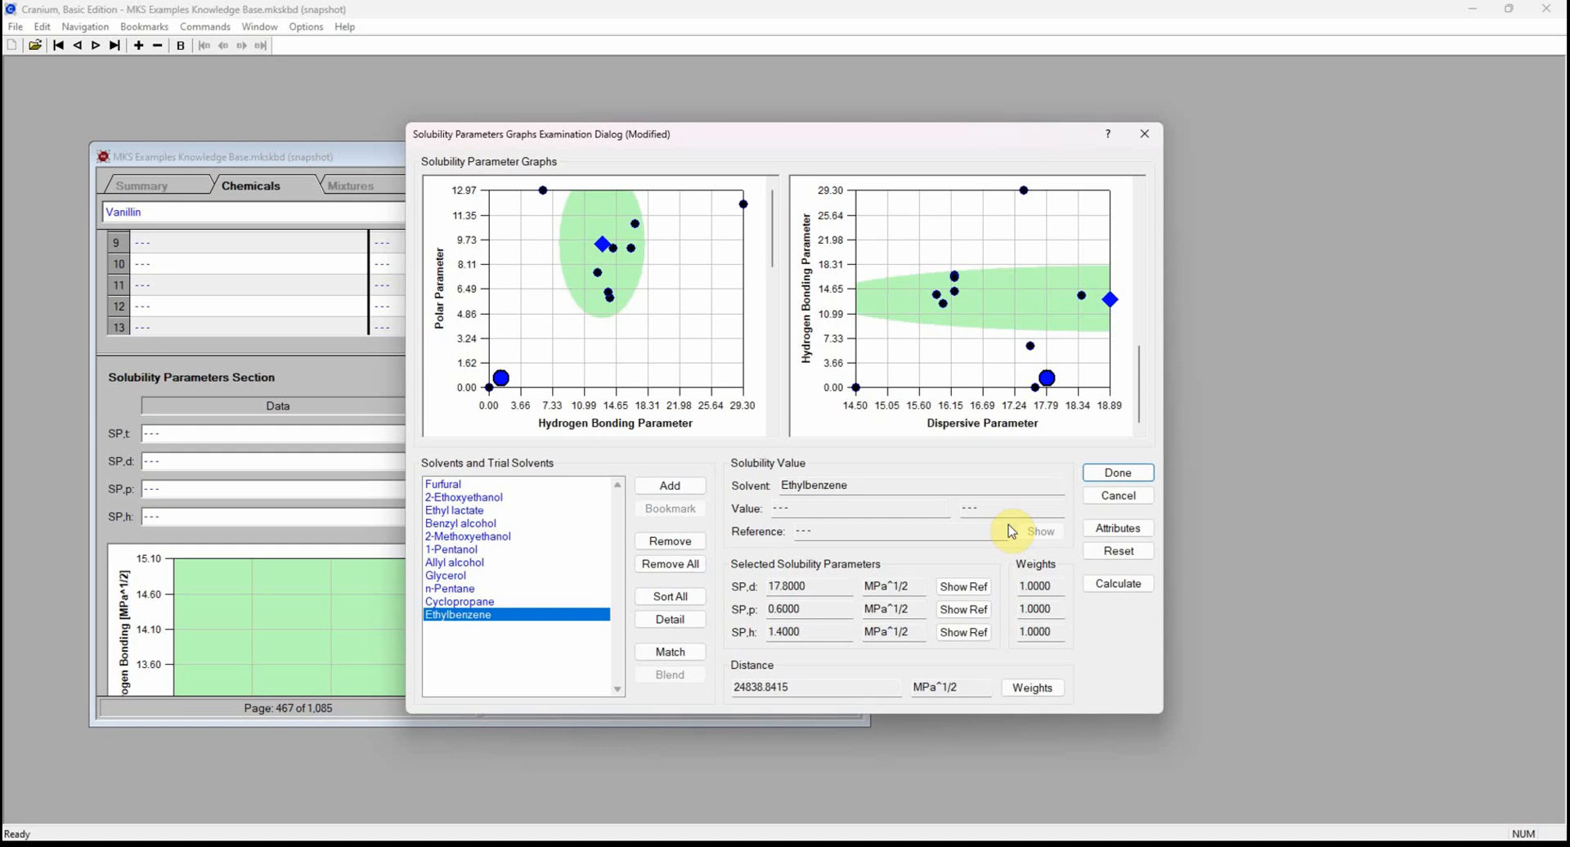
Blend Ethyl lactate with Allyl alcohol and examine the blend line against Vanillin across the different solubility parameter graphs.
left_click(541, 512)
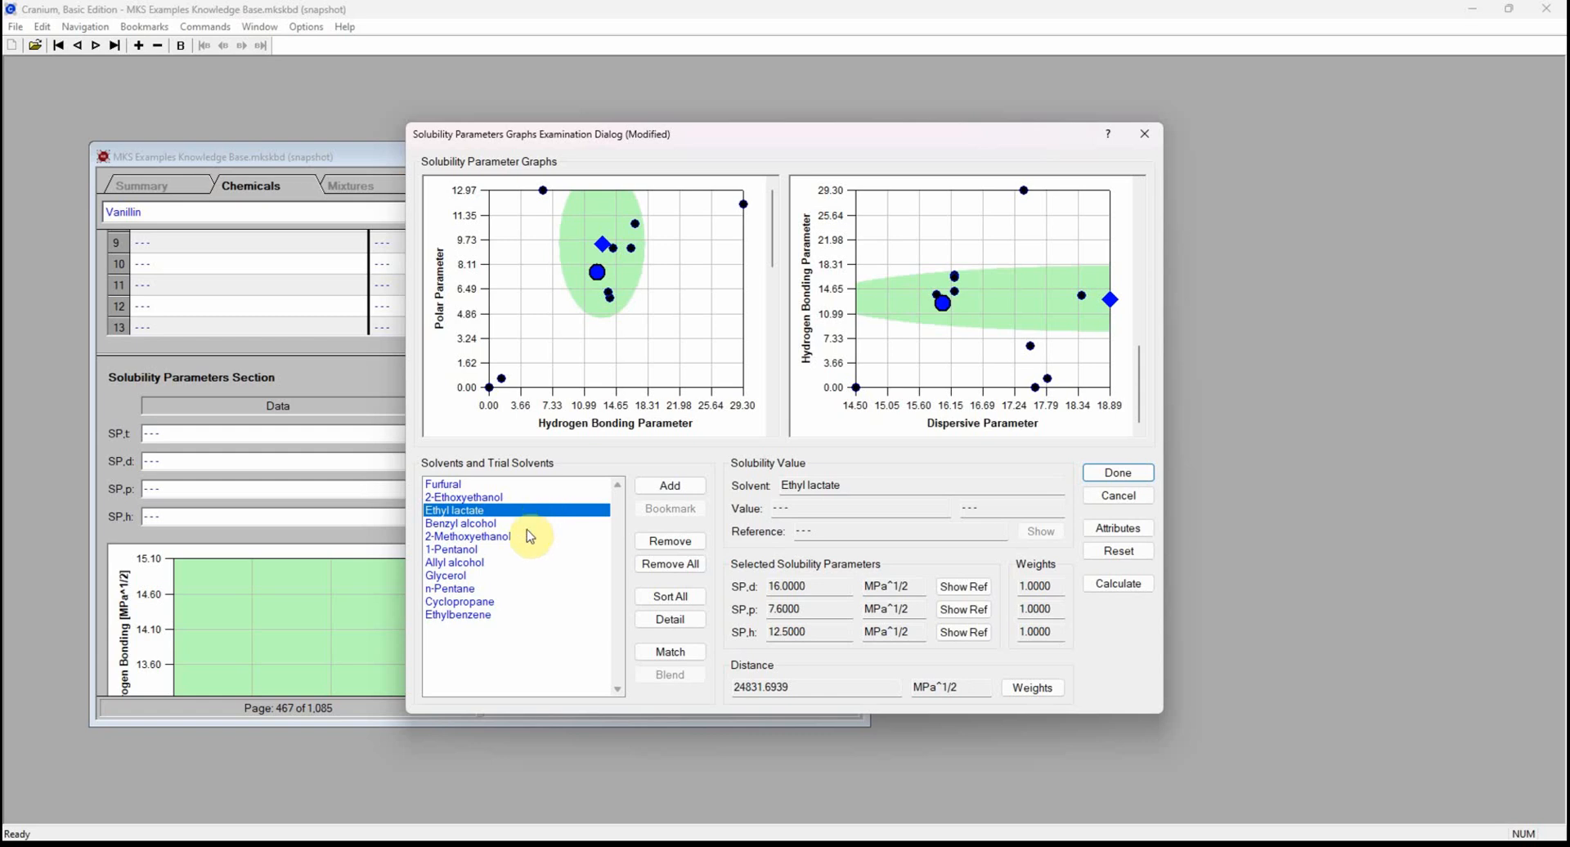
left_click(520, 564, "ctrl")
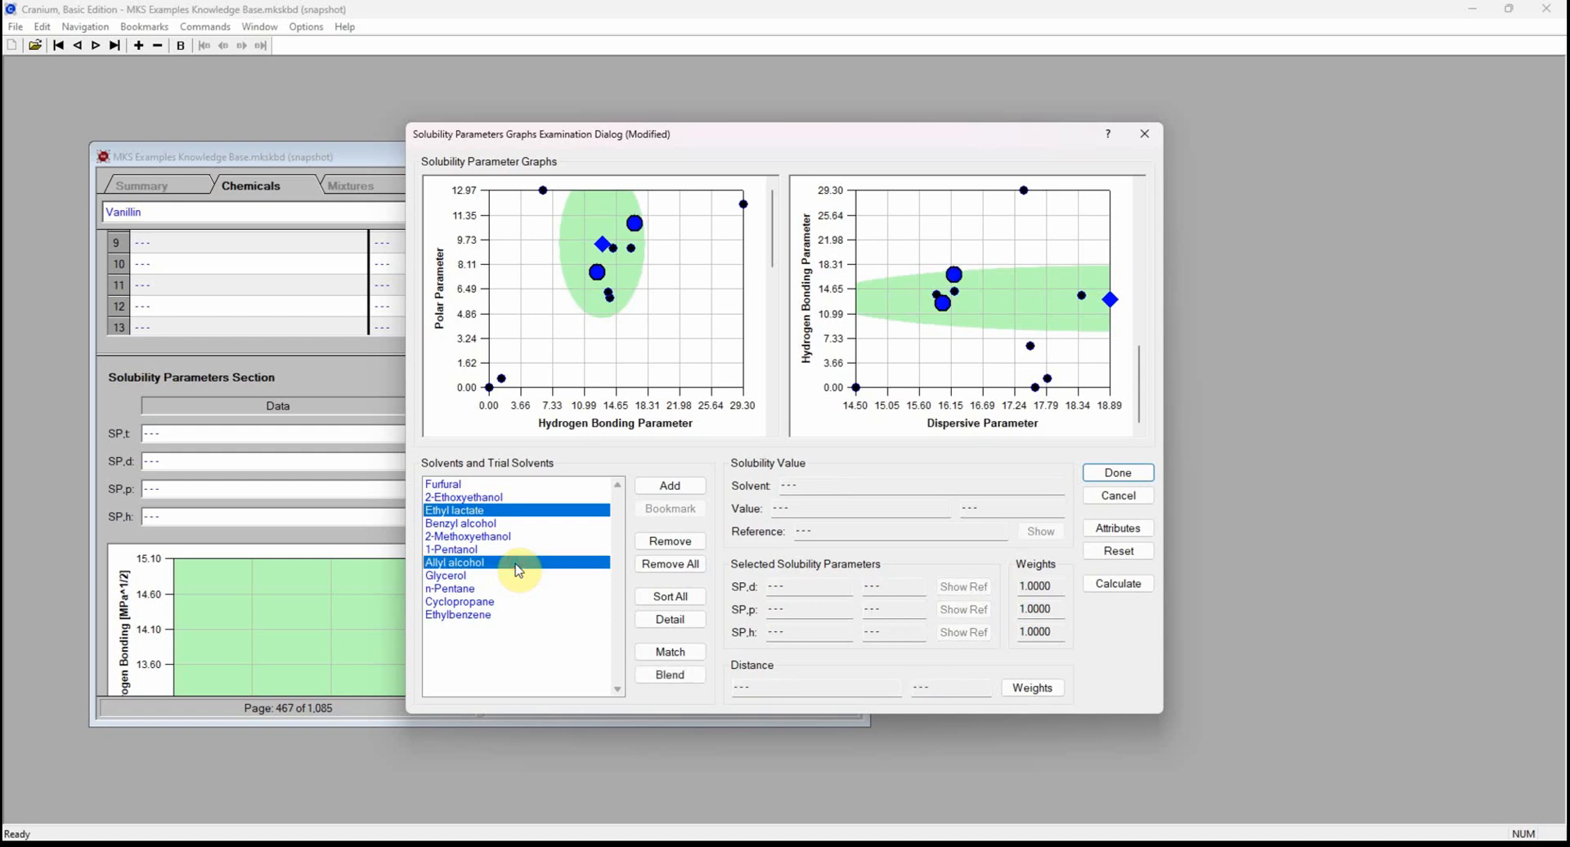
left_click(682, 676)
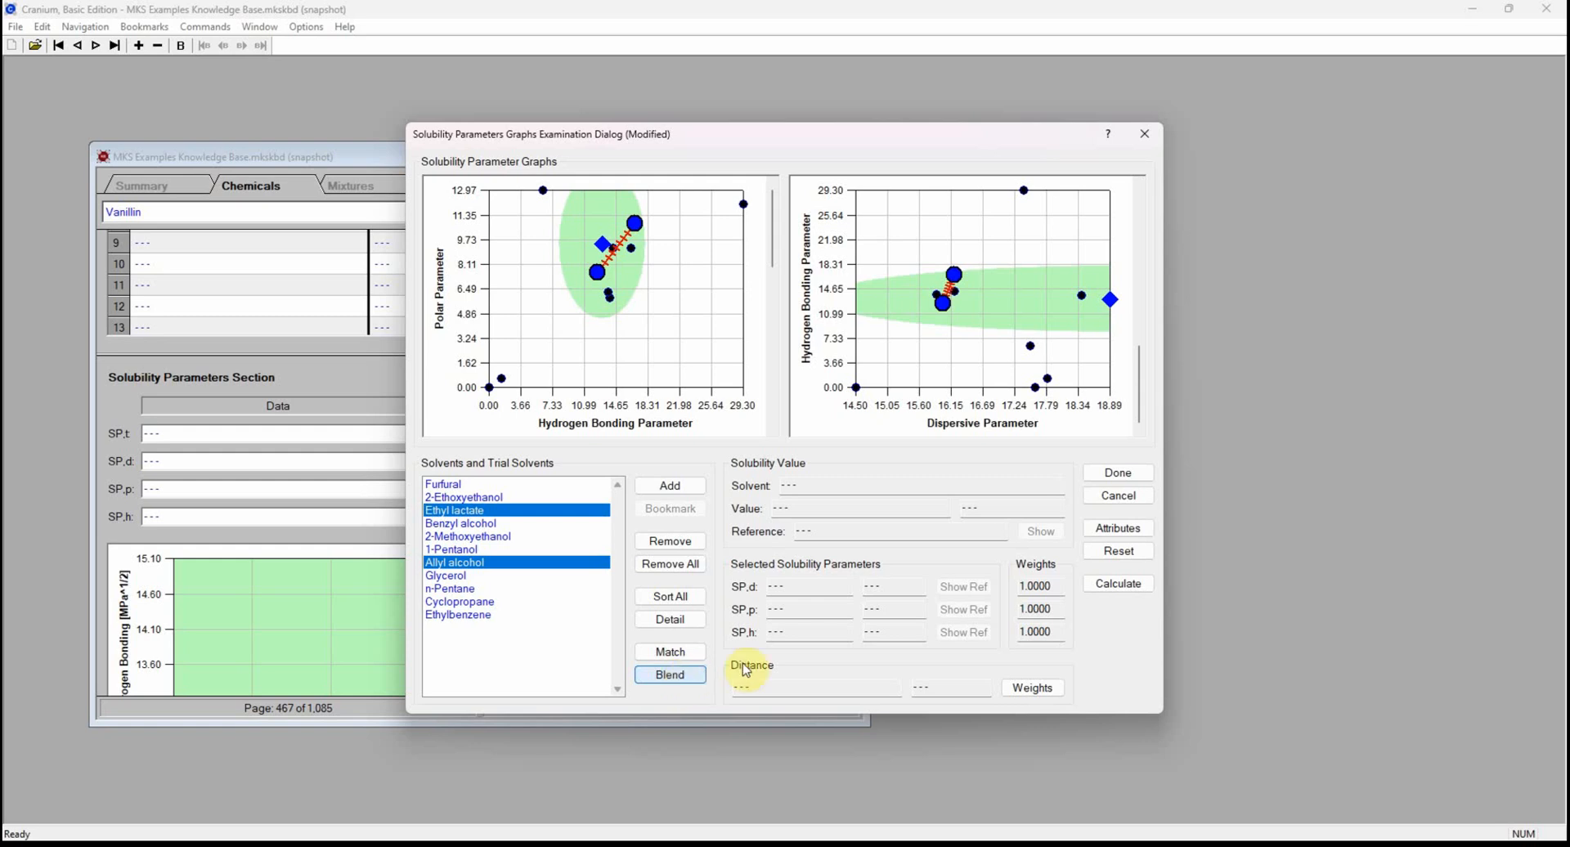
left_click(1139, 308)
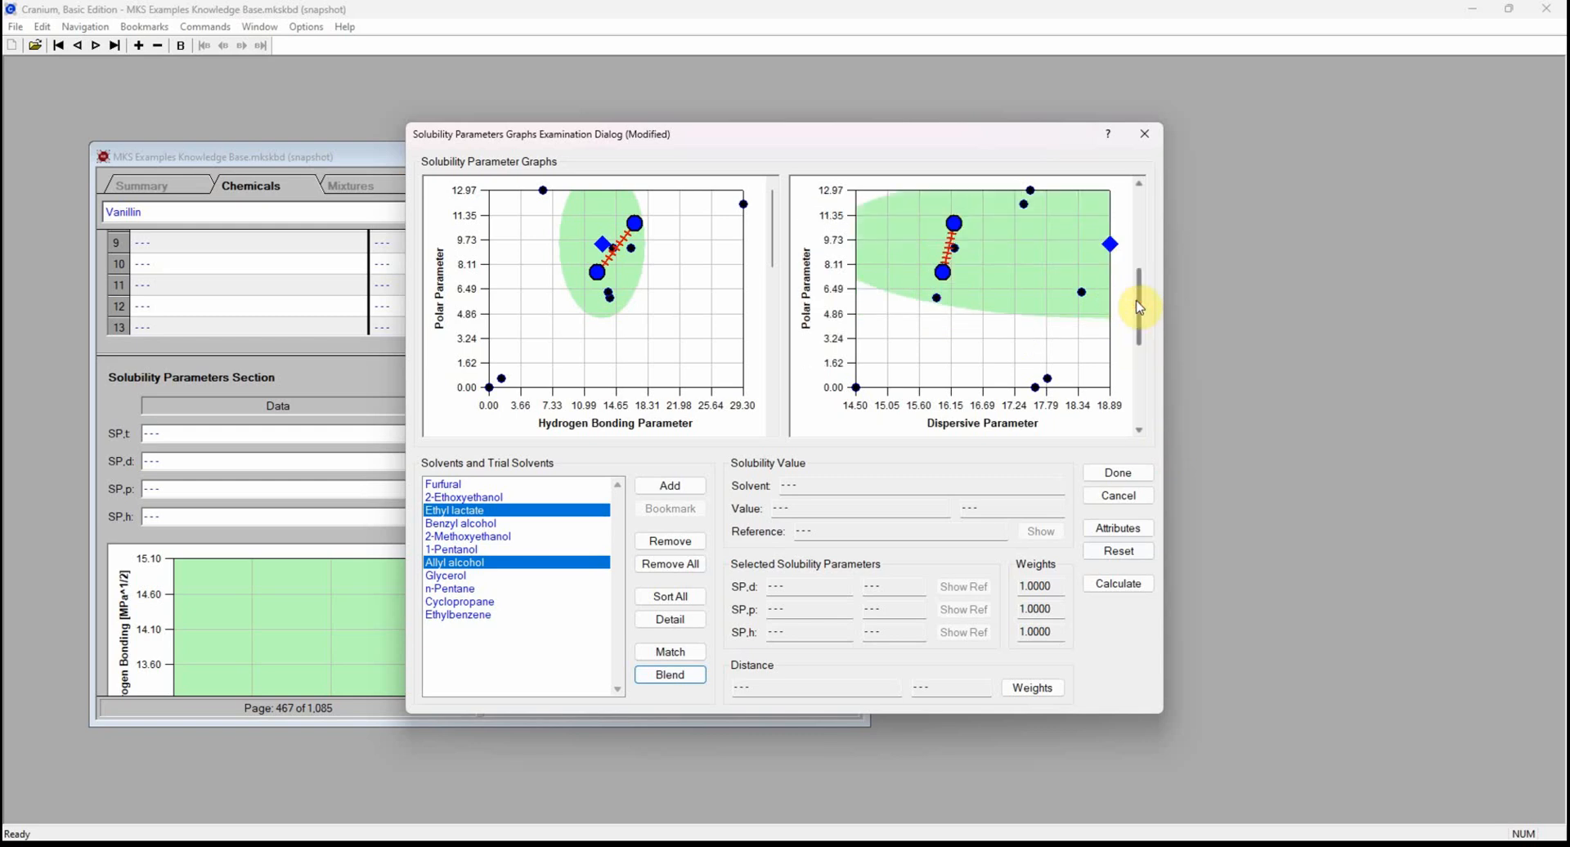
left_click(1140, 252)
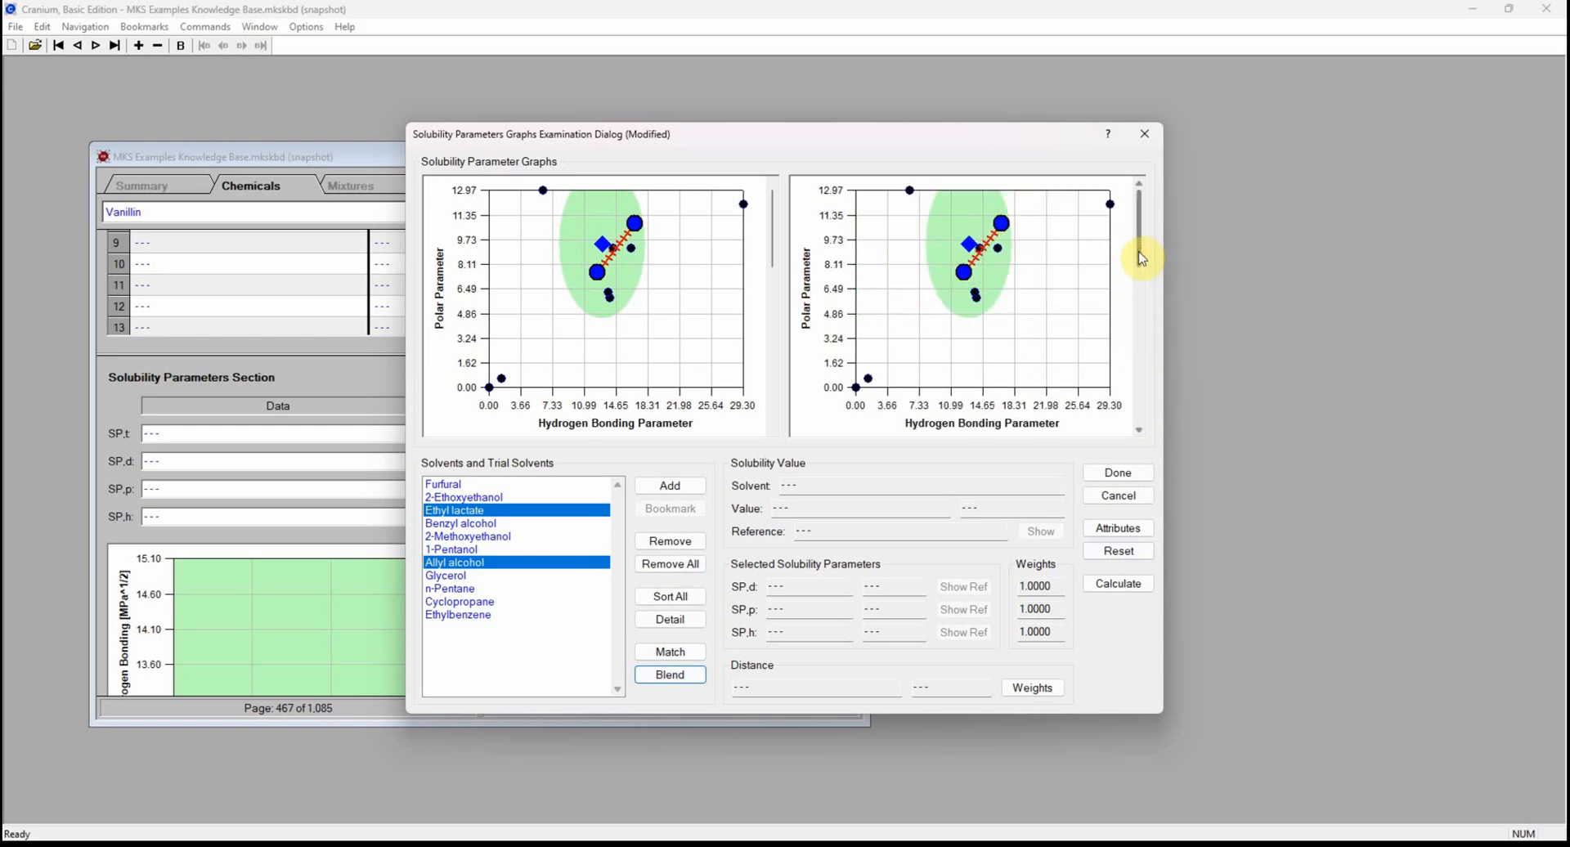
left_click(1141, 299)
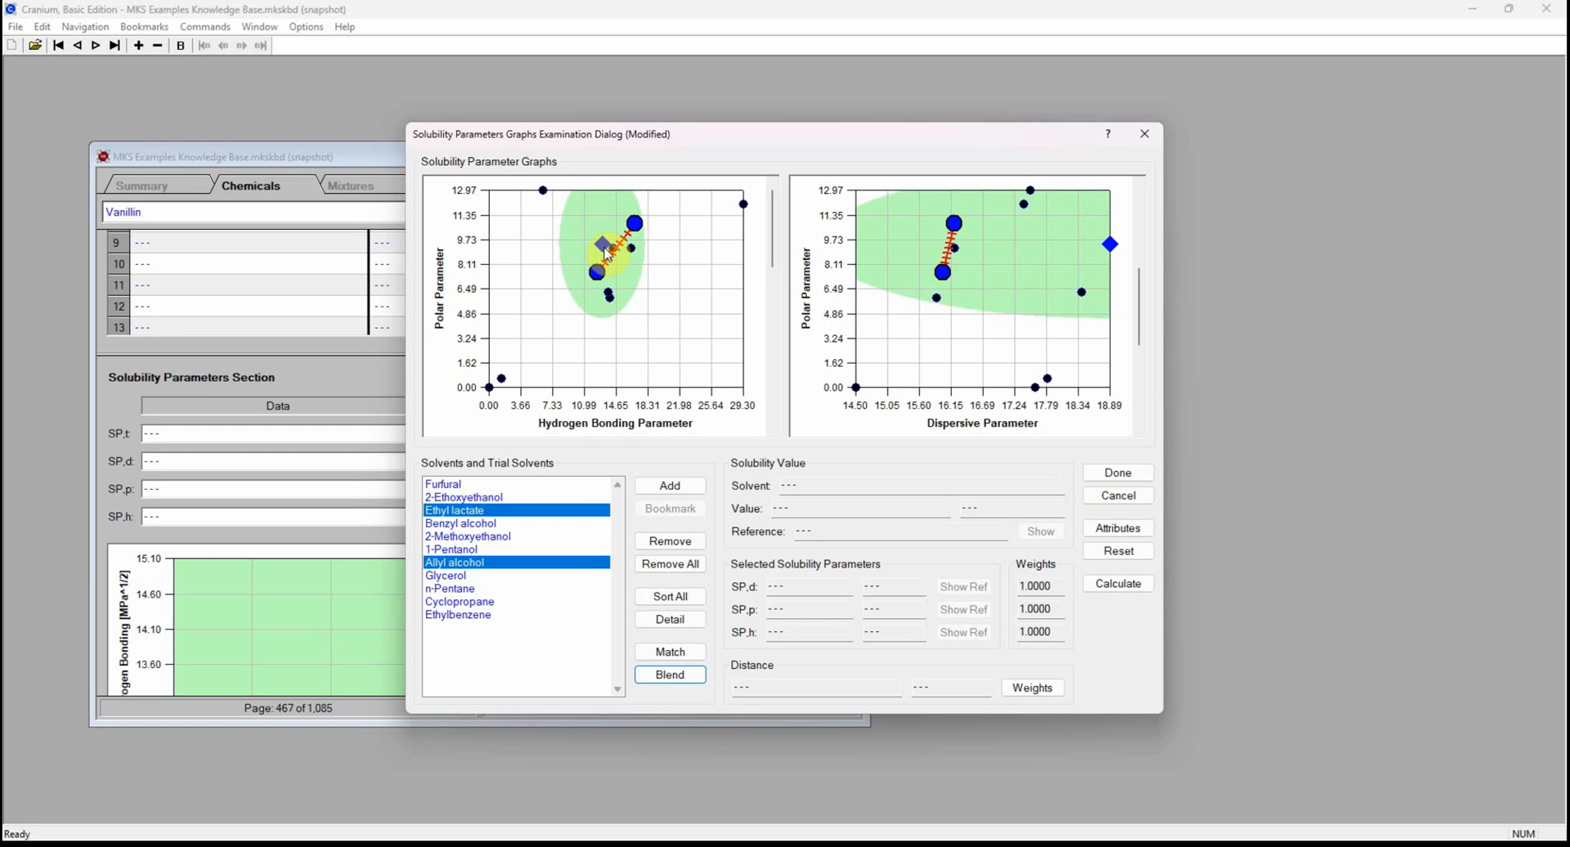
Remove Furfural and Glycerol from the trial solvents.
left_click(539, 485)
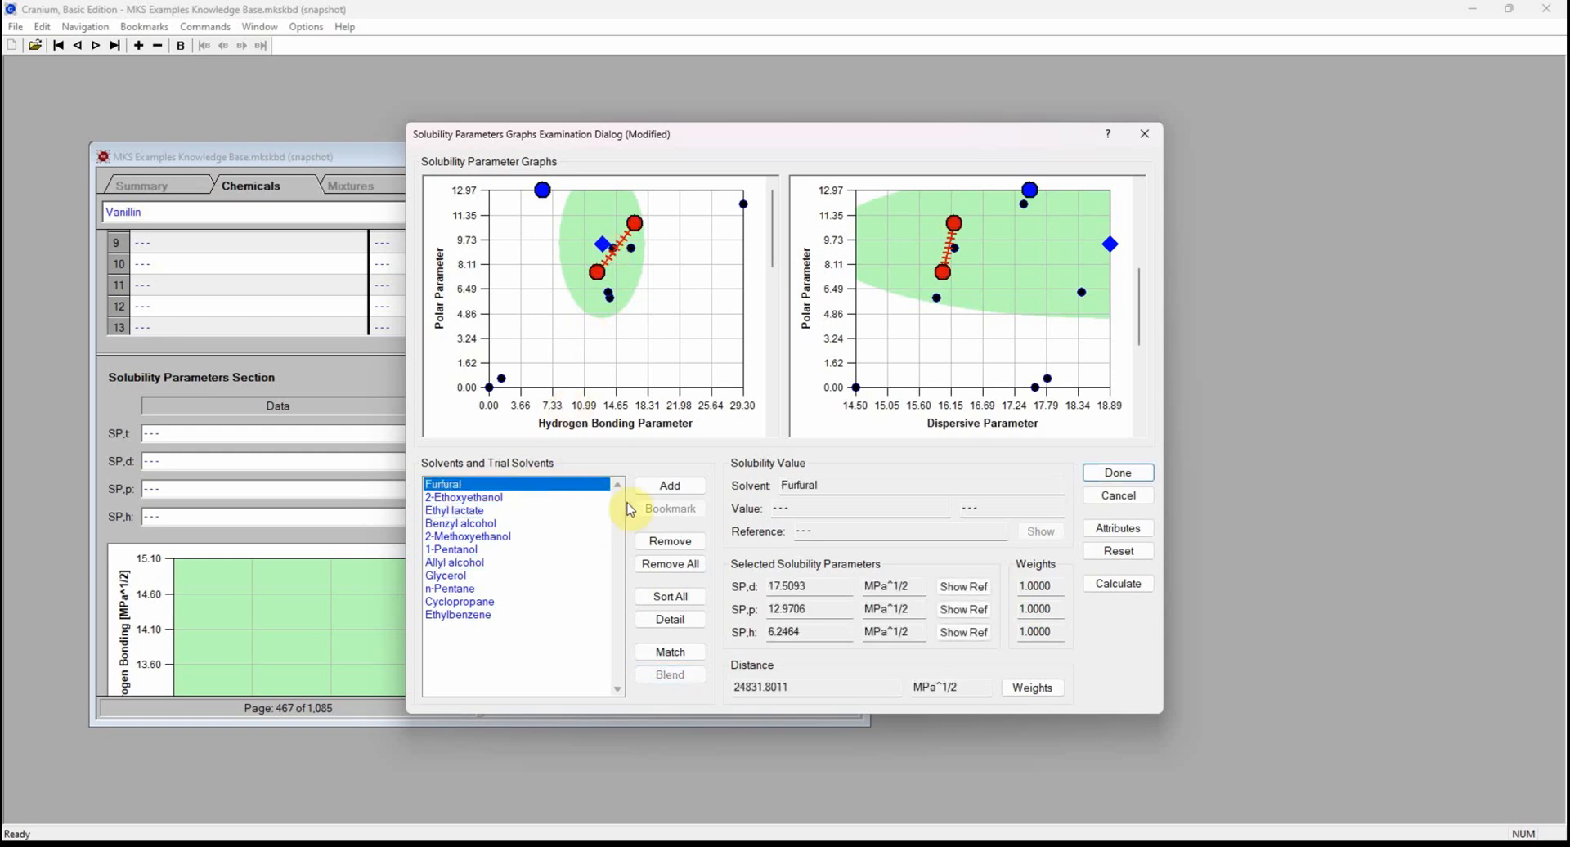
left_click(695, 544)
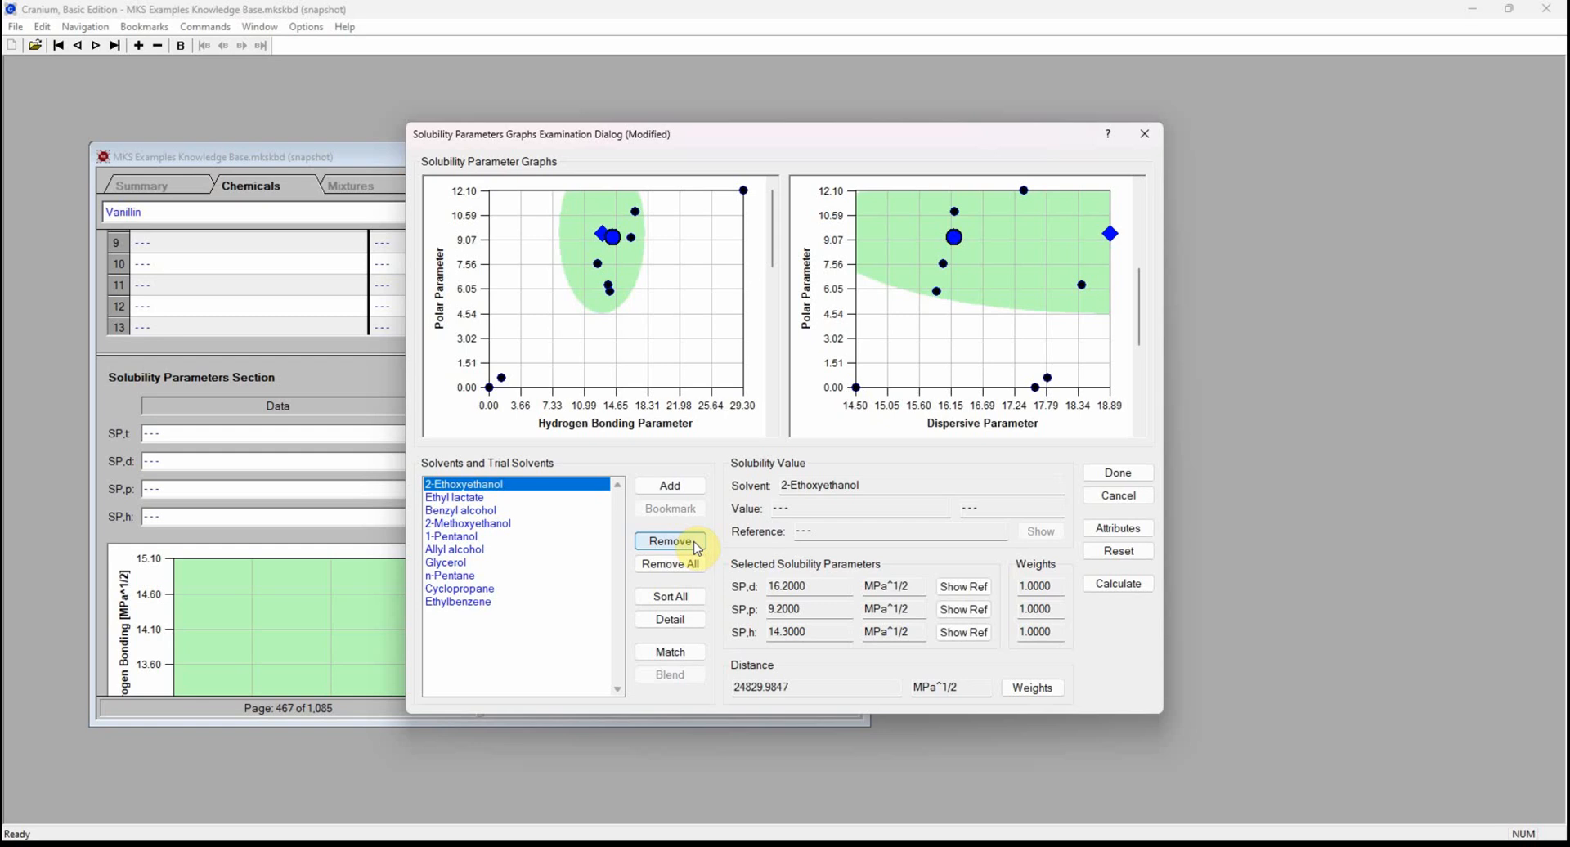
left_click(541, 562)
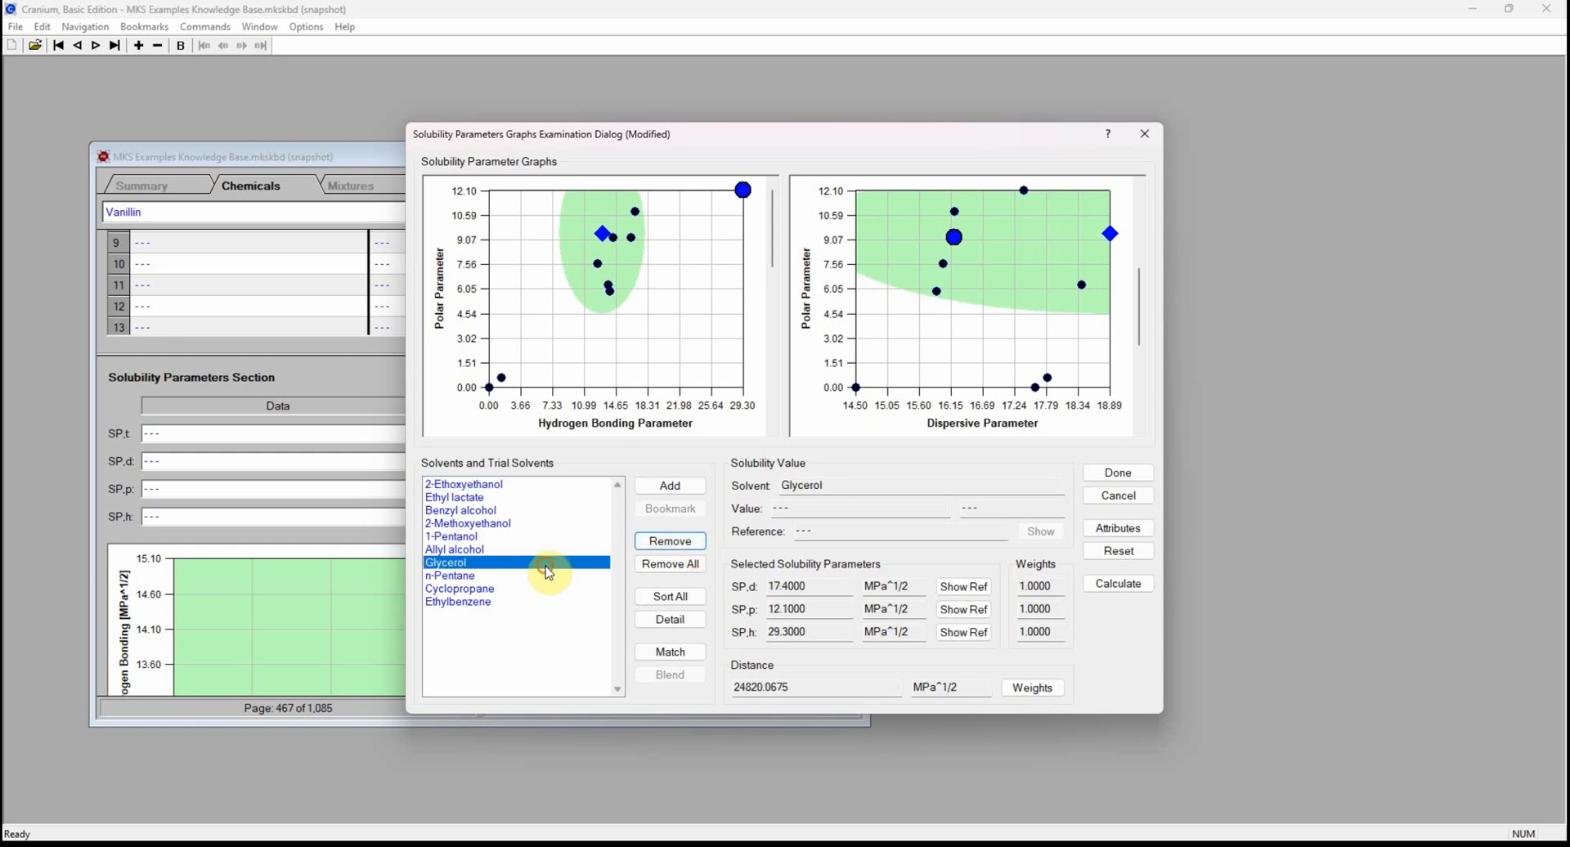
left_click(662, 543)
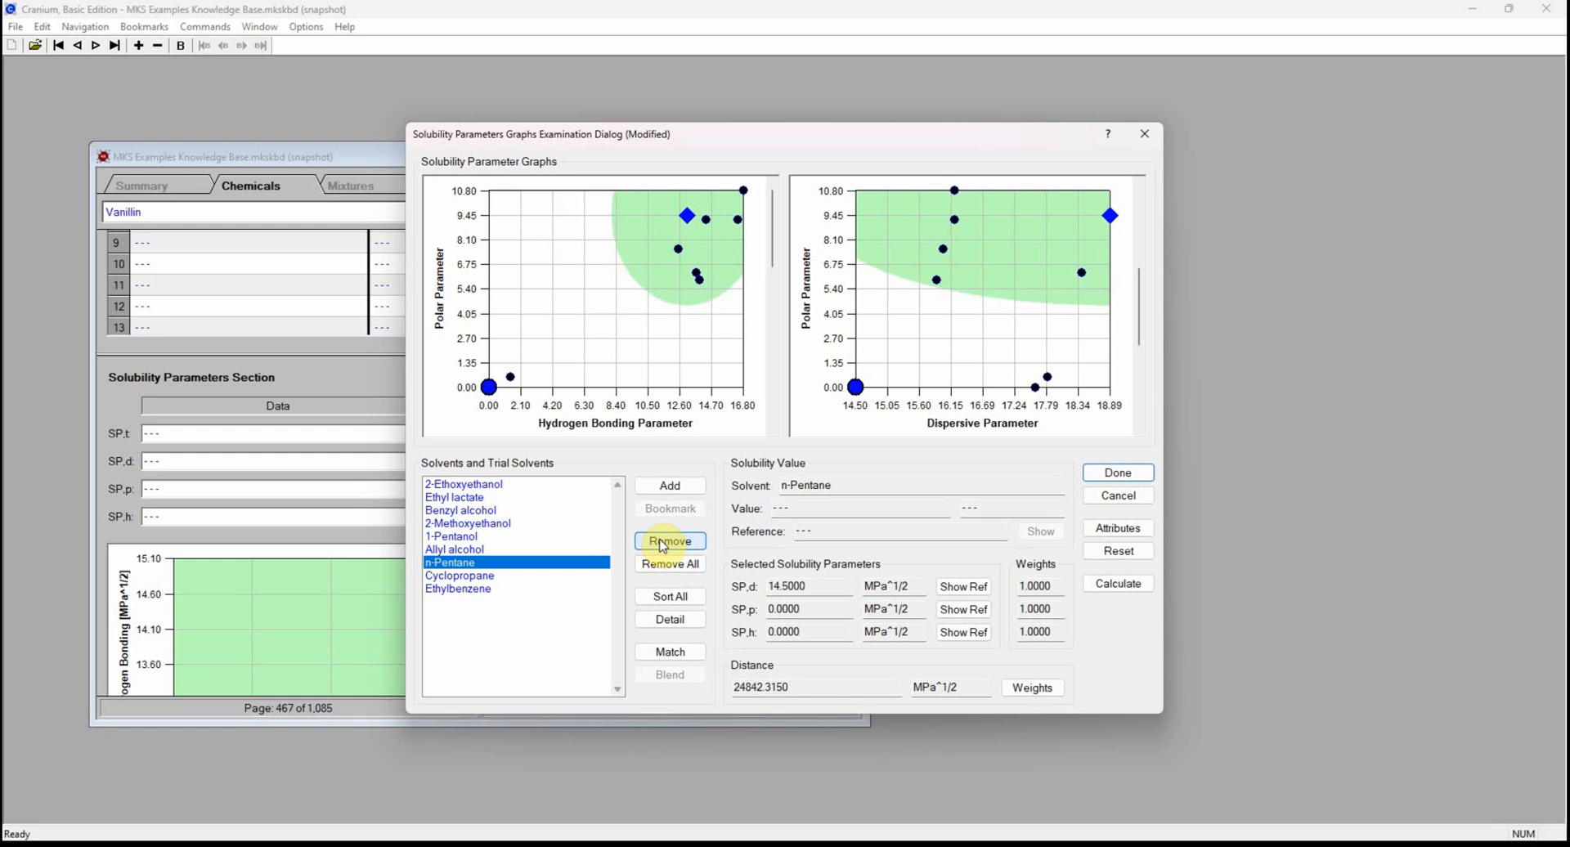
Copy the complete list of trial solvent names and finish the graph examination.
right_click(466, 563)
left_click(492, 586)
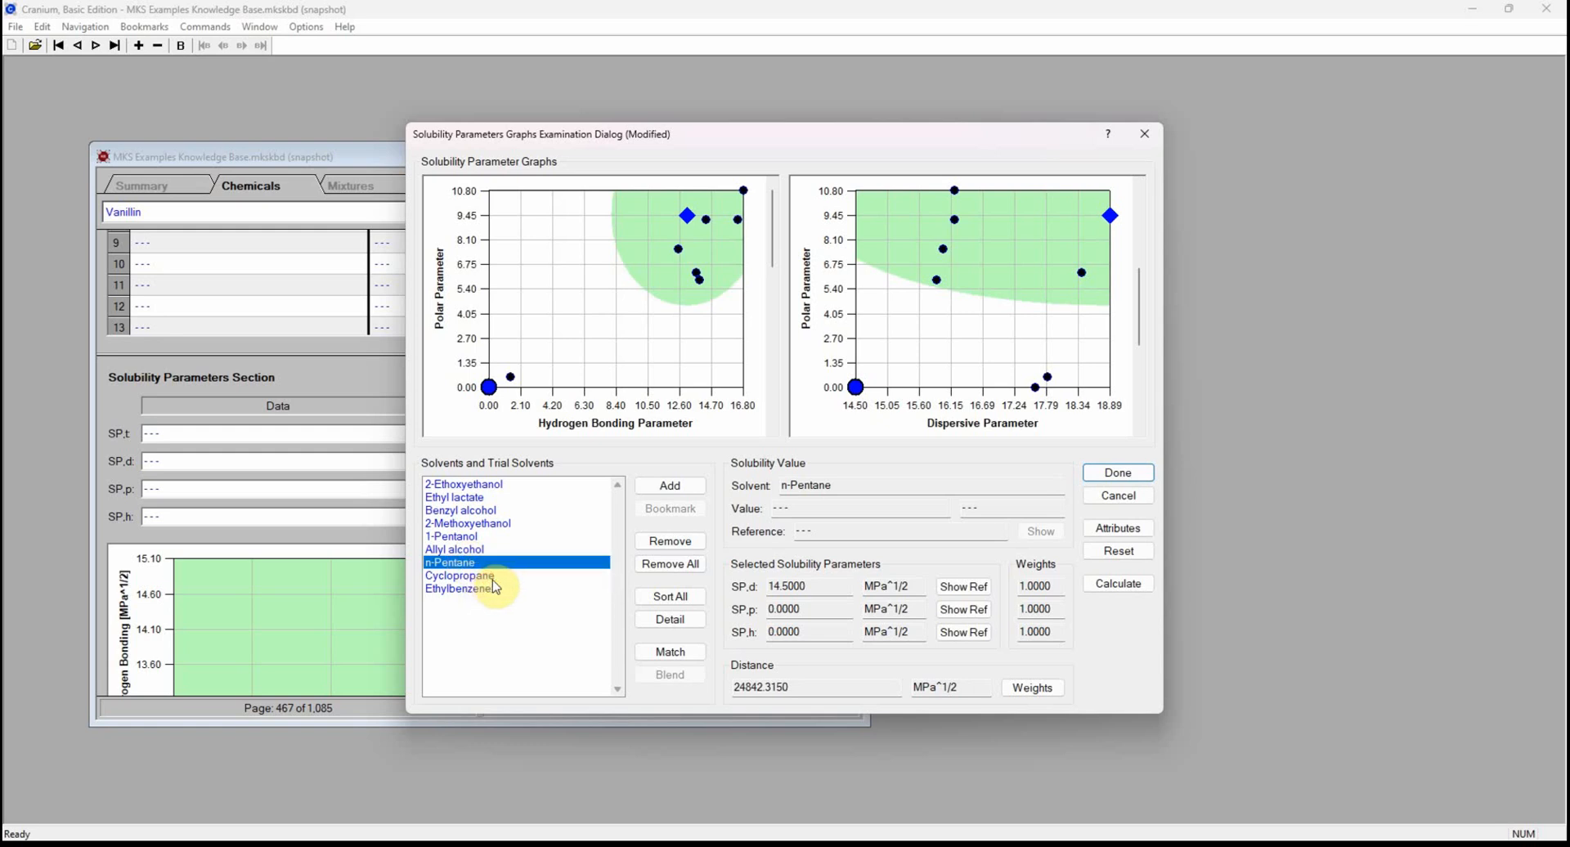
left_click(1118, 473)
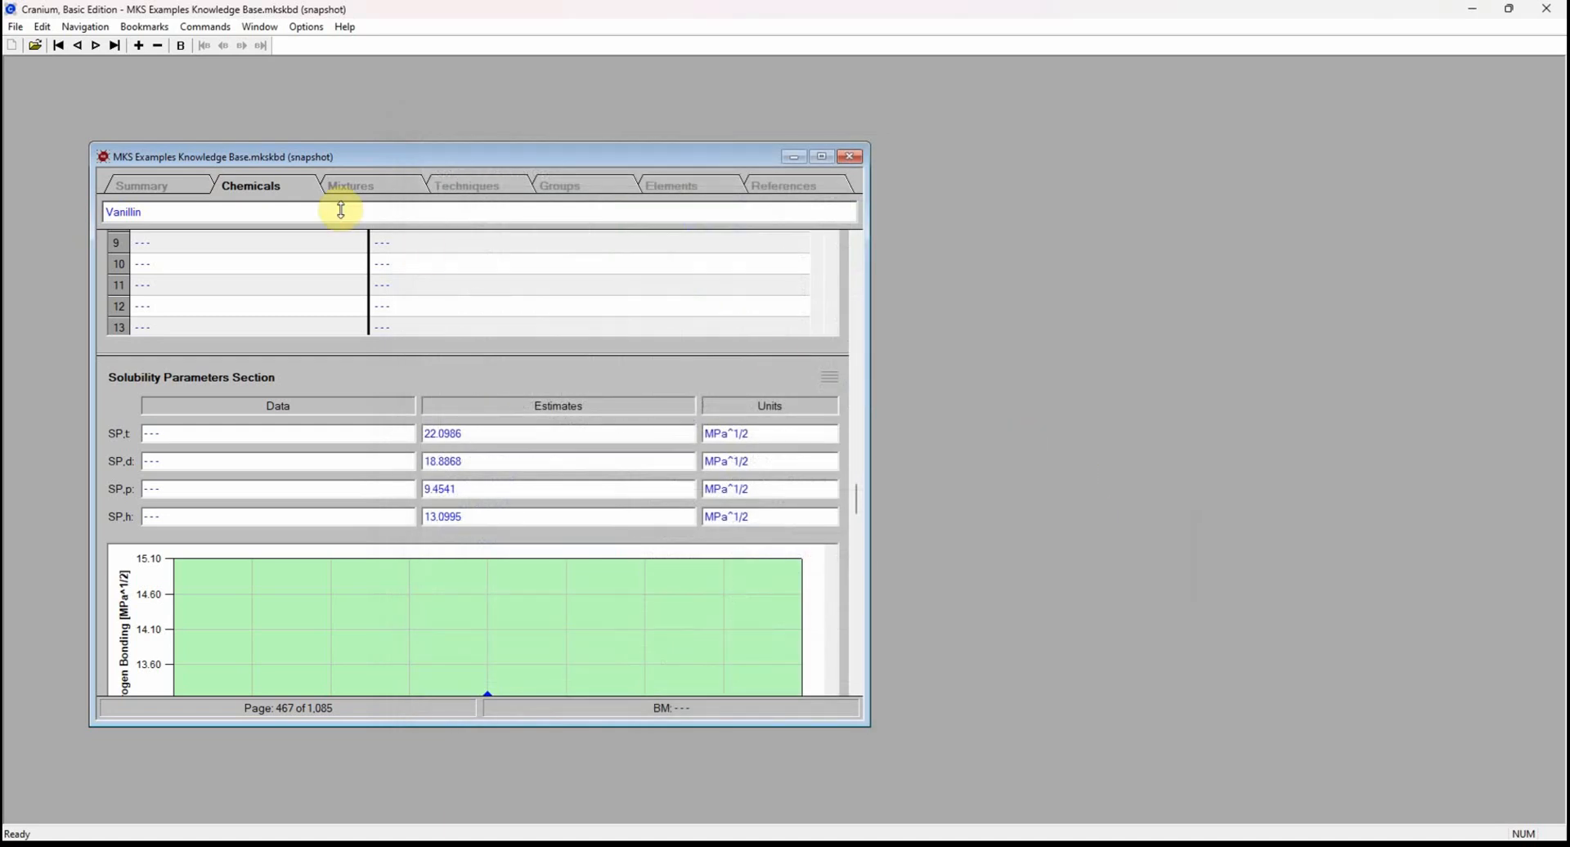
Open the Scratchpad and paste the copied solvent names into column 01, starting at row 1.
left_click(41, 27)
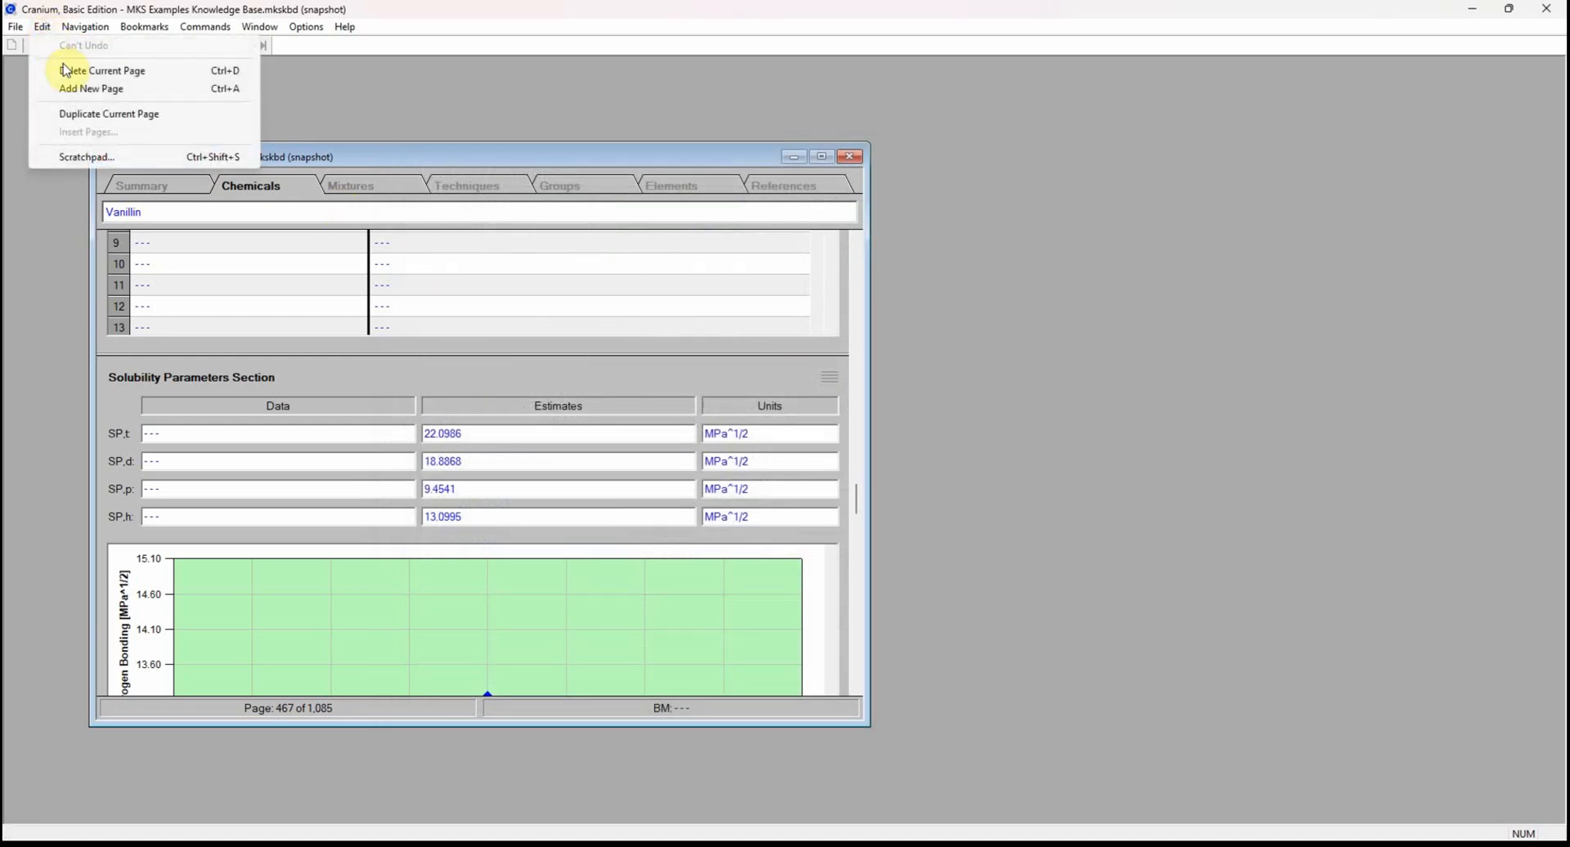
left_click(87, 157)
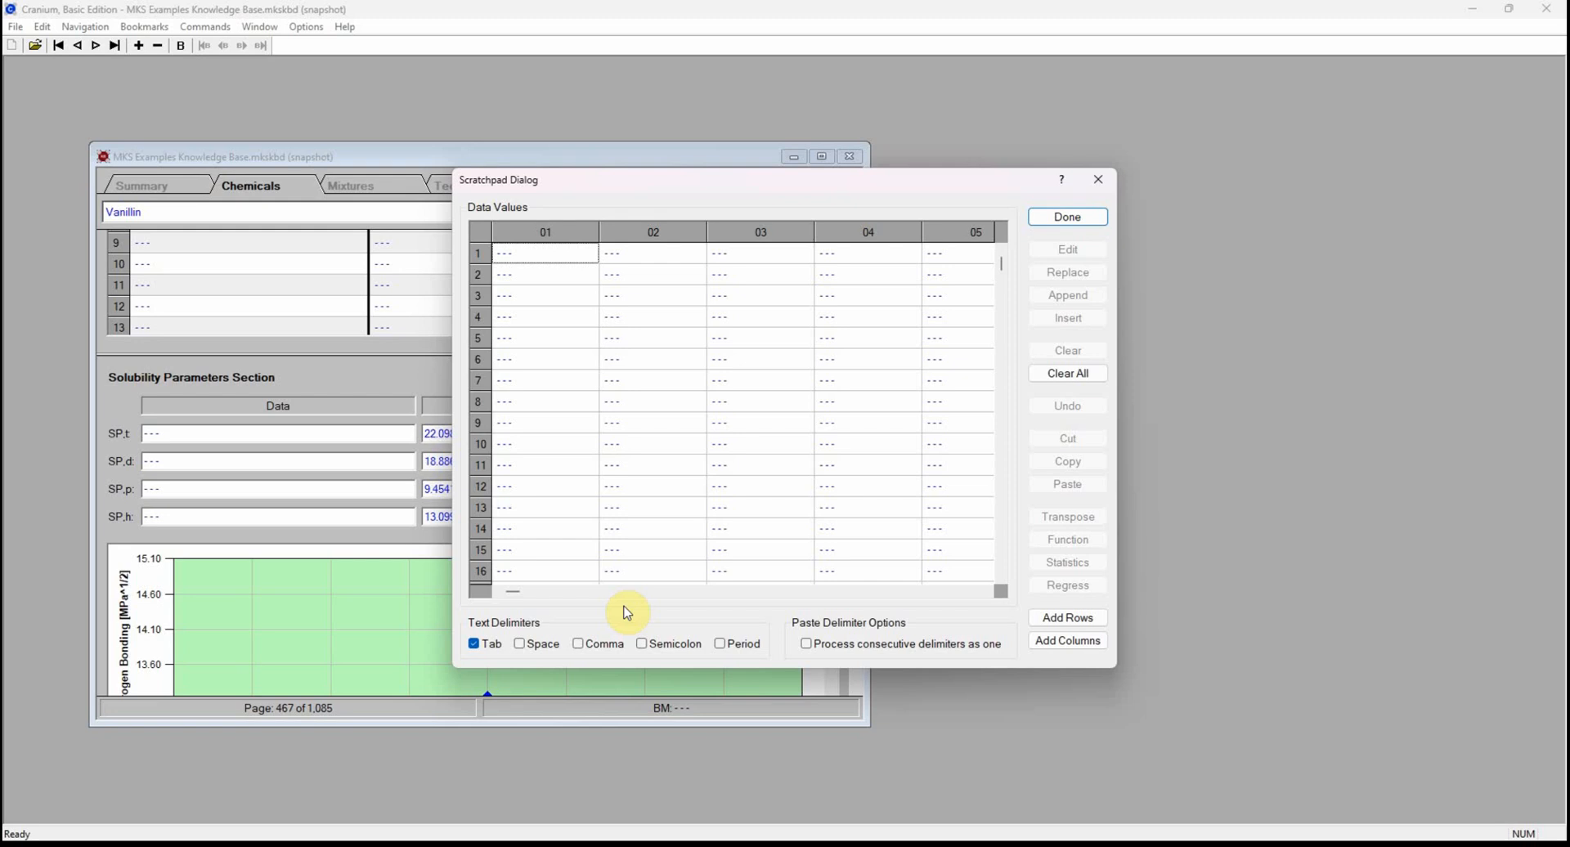
left_click(570, 255)
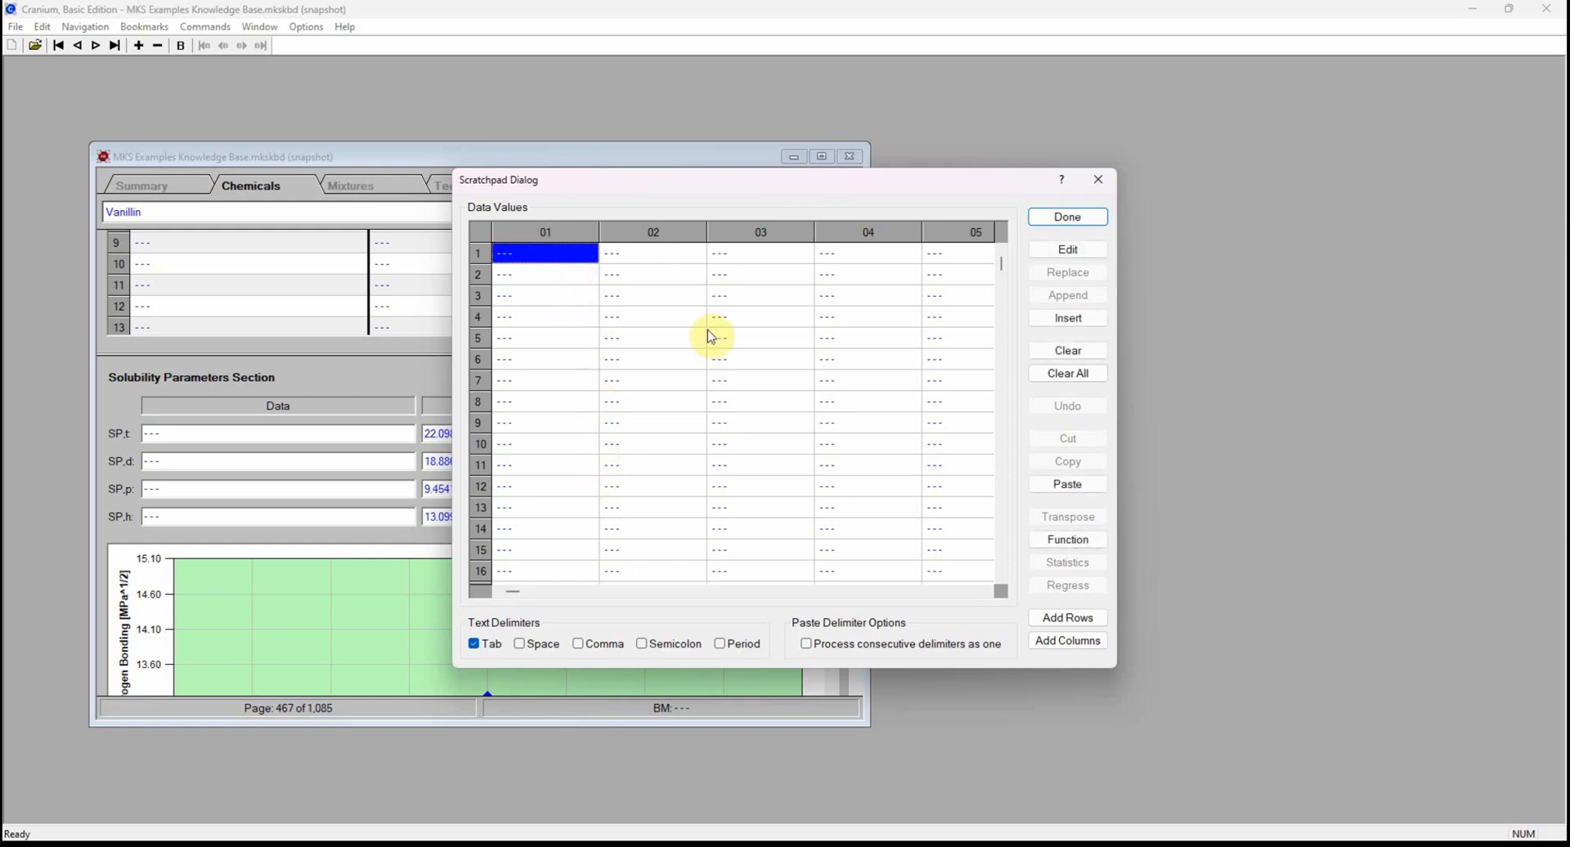
left_click(1067, 484)
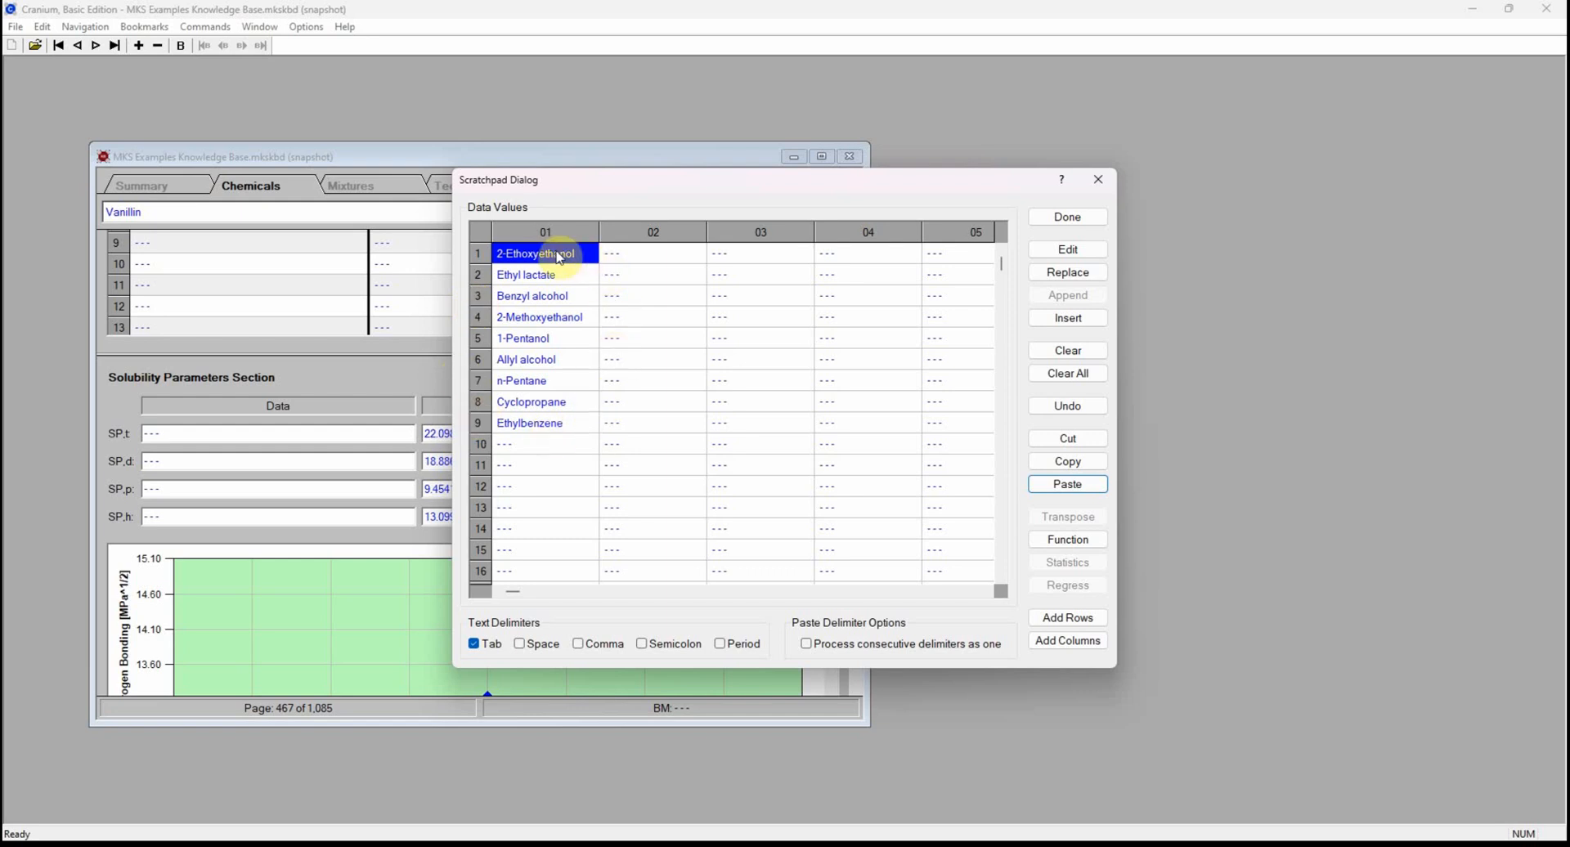
Enter the value Chemical in column 02 beside 2-Ethoxyethanol.
left_click(639, 260)
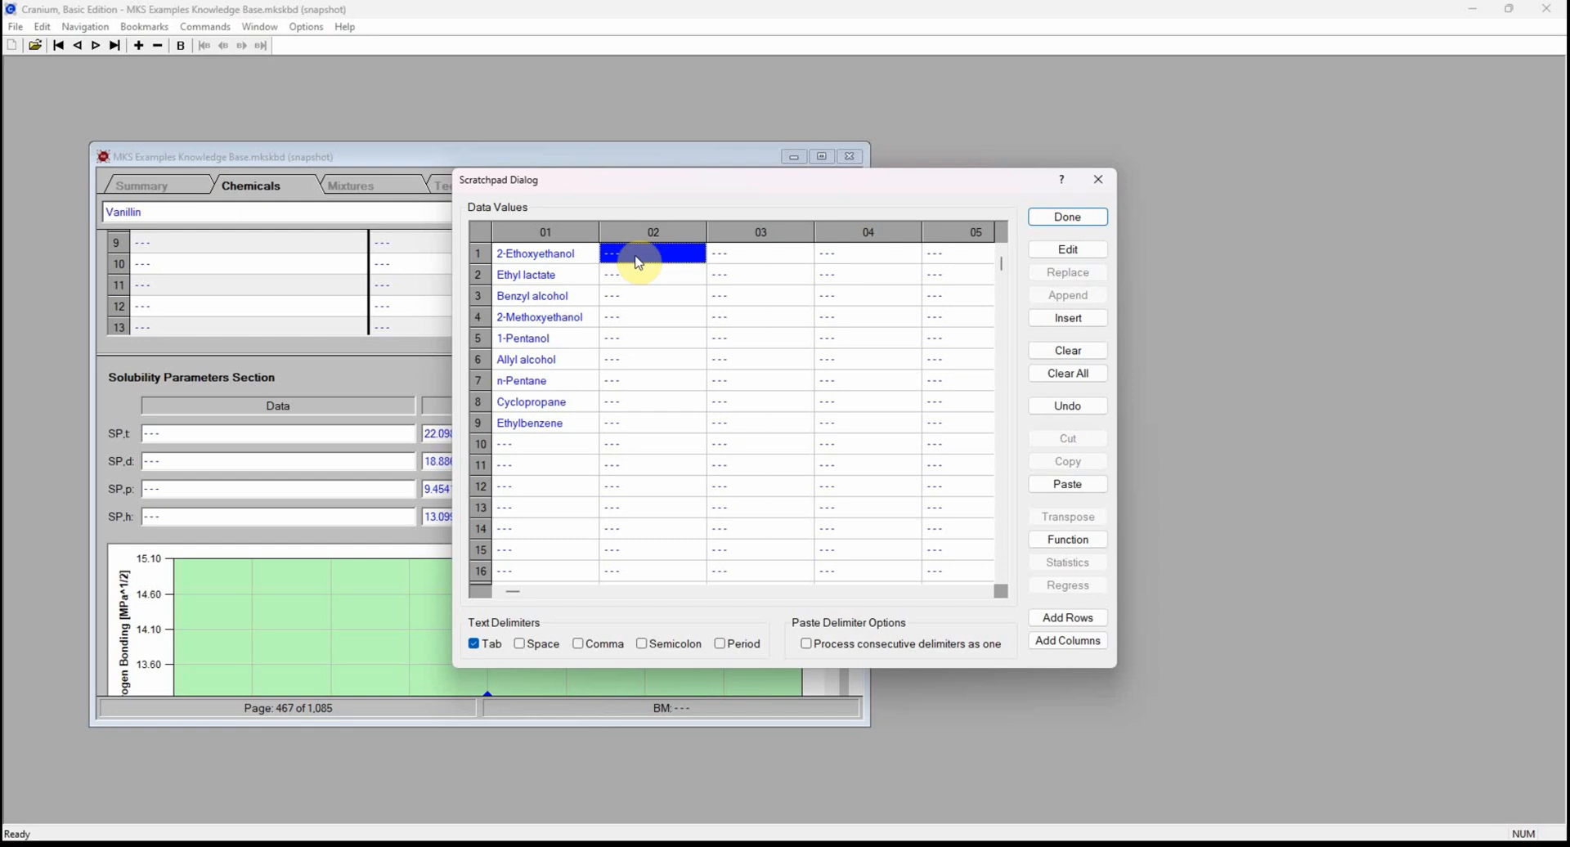
left_click(1056, 251)
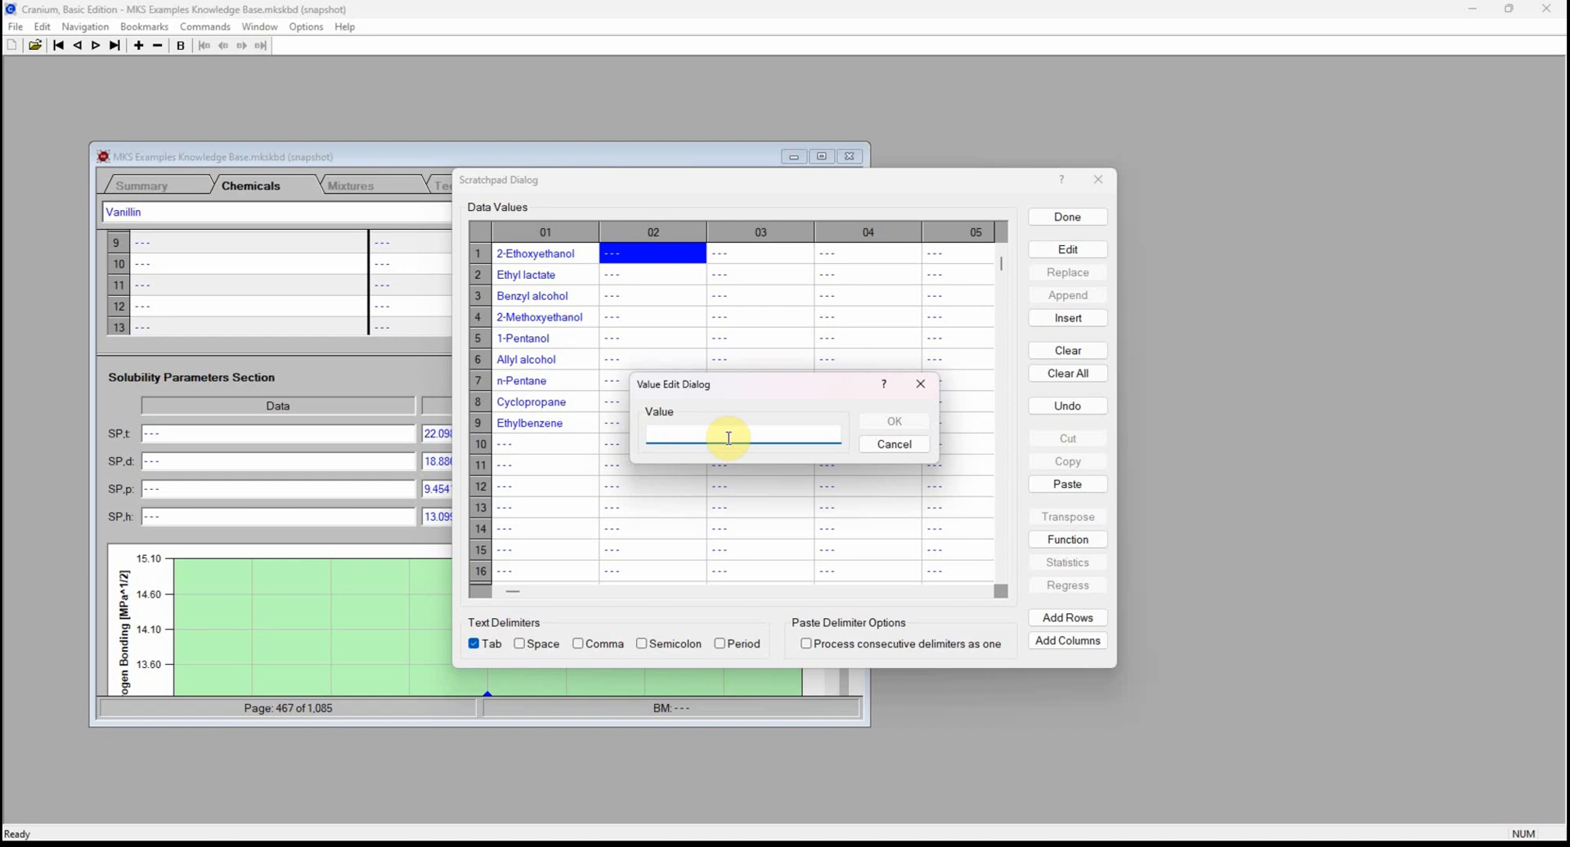
type("Chemical")
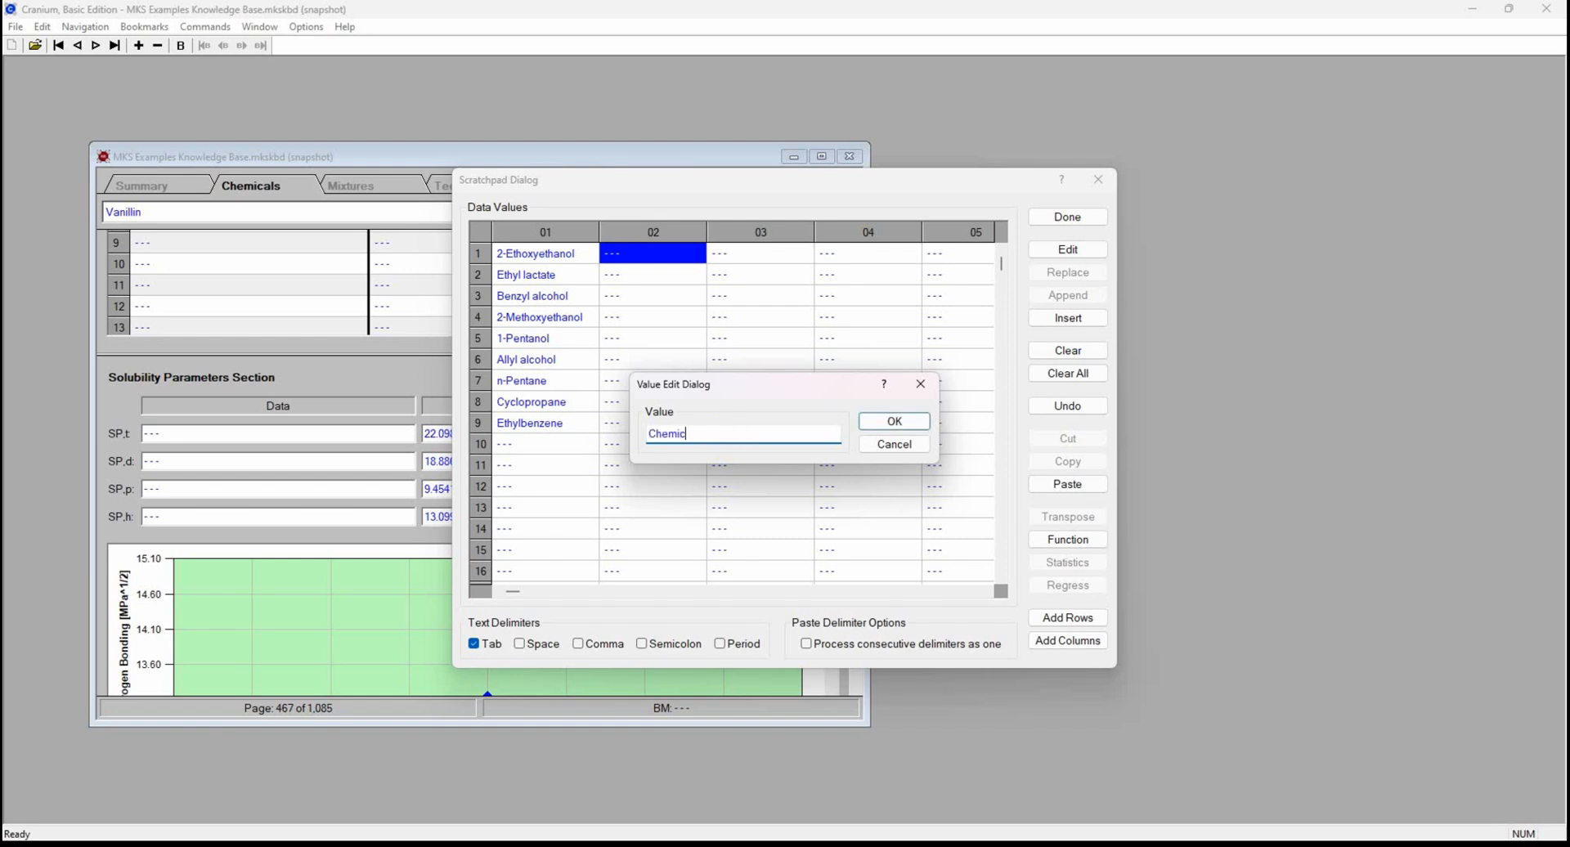
left_click(878, 423)
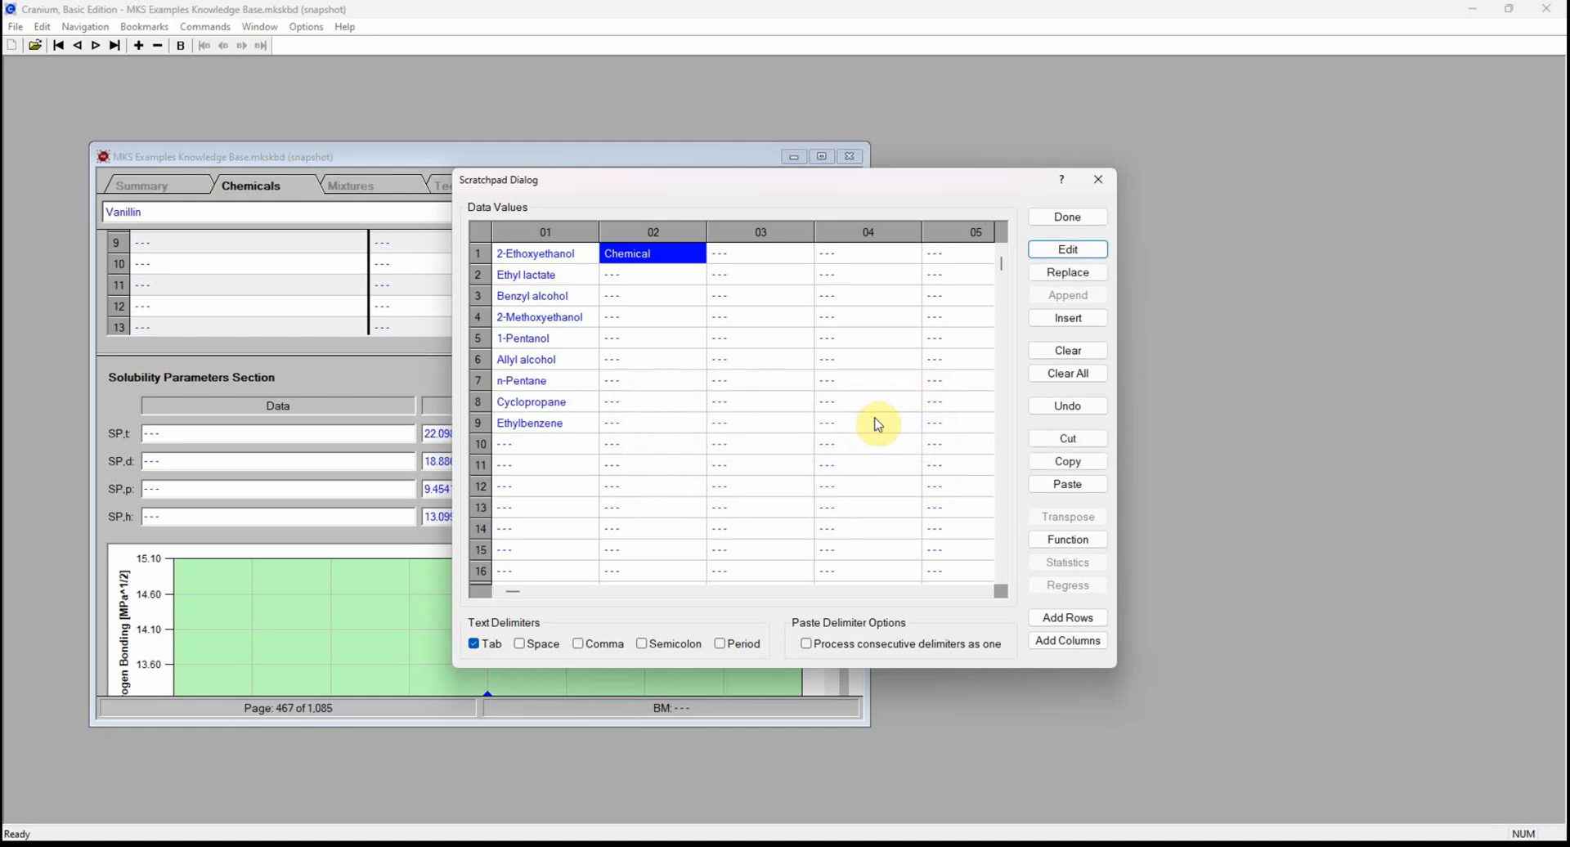
Copy the Chemical entry into column 02 for Ethyl lactate, Benzyl alcohol and 2-Methoxyethanol.
left_click(1089, 464)
left_click(679, 281)
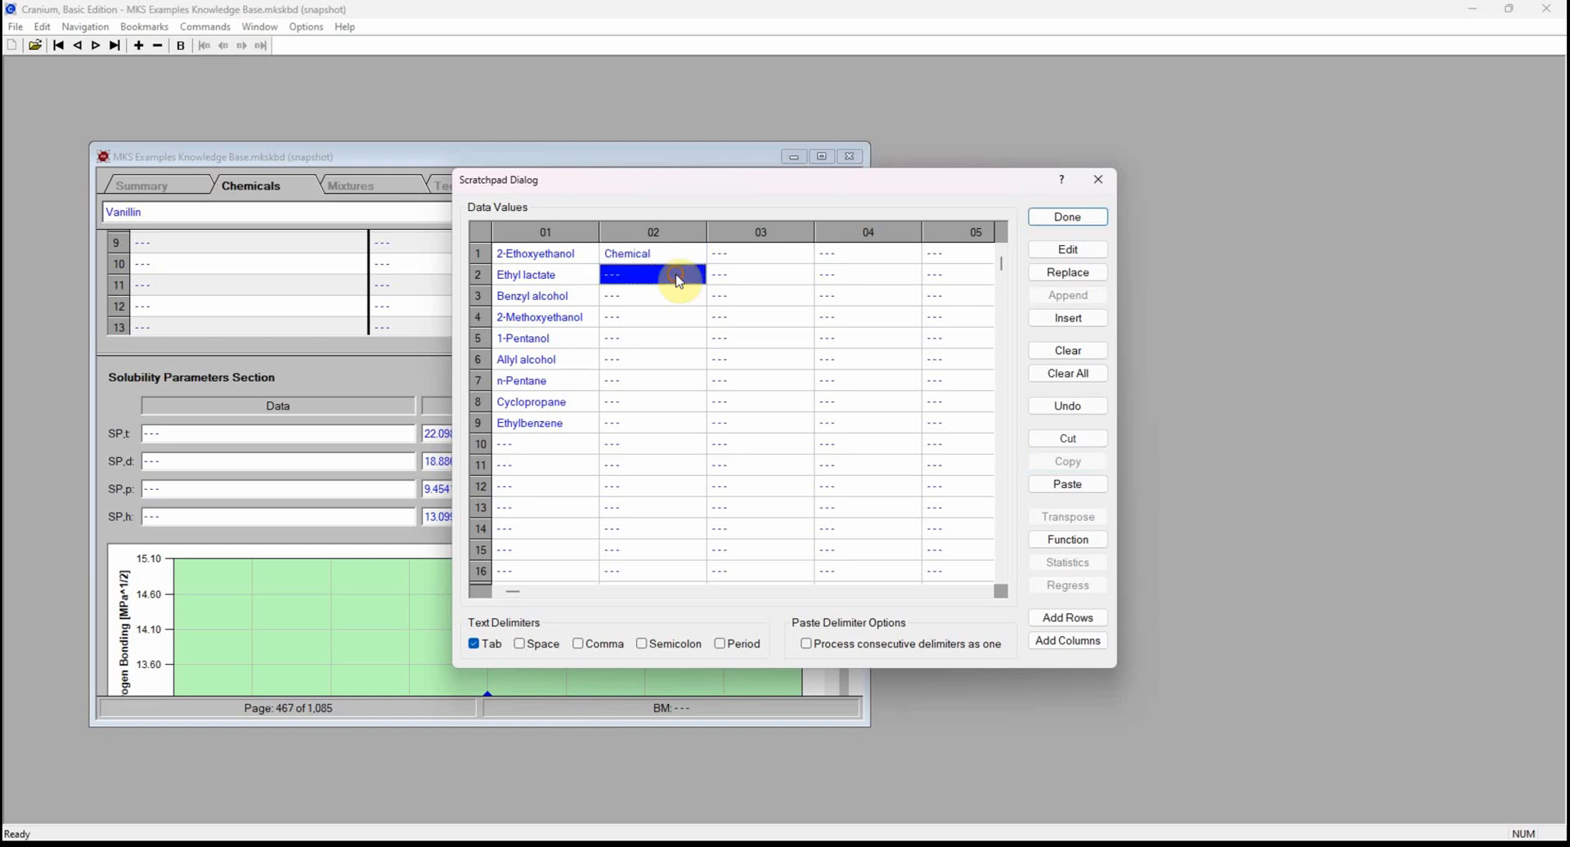
left_click(1049, 484)
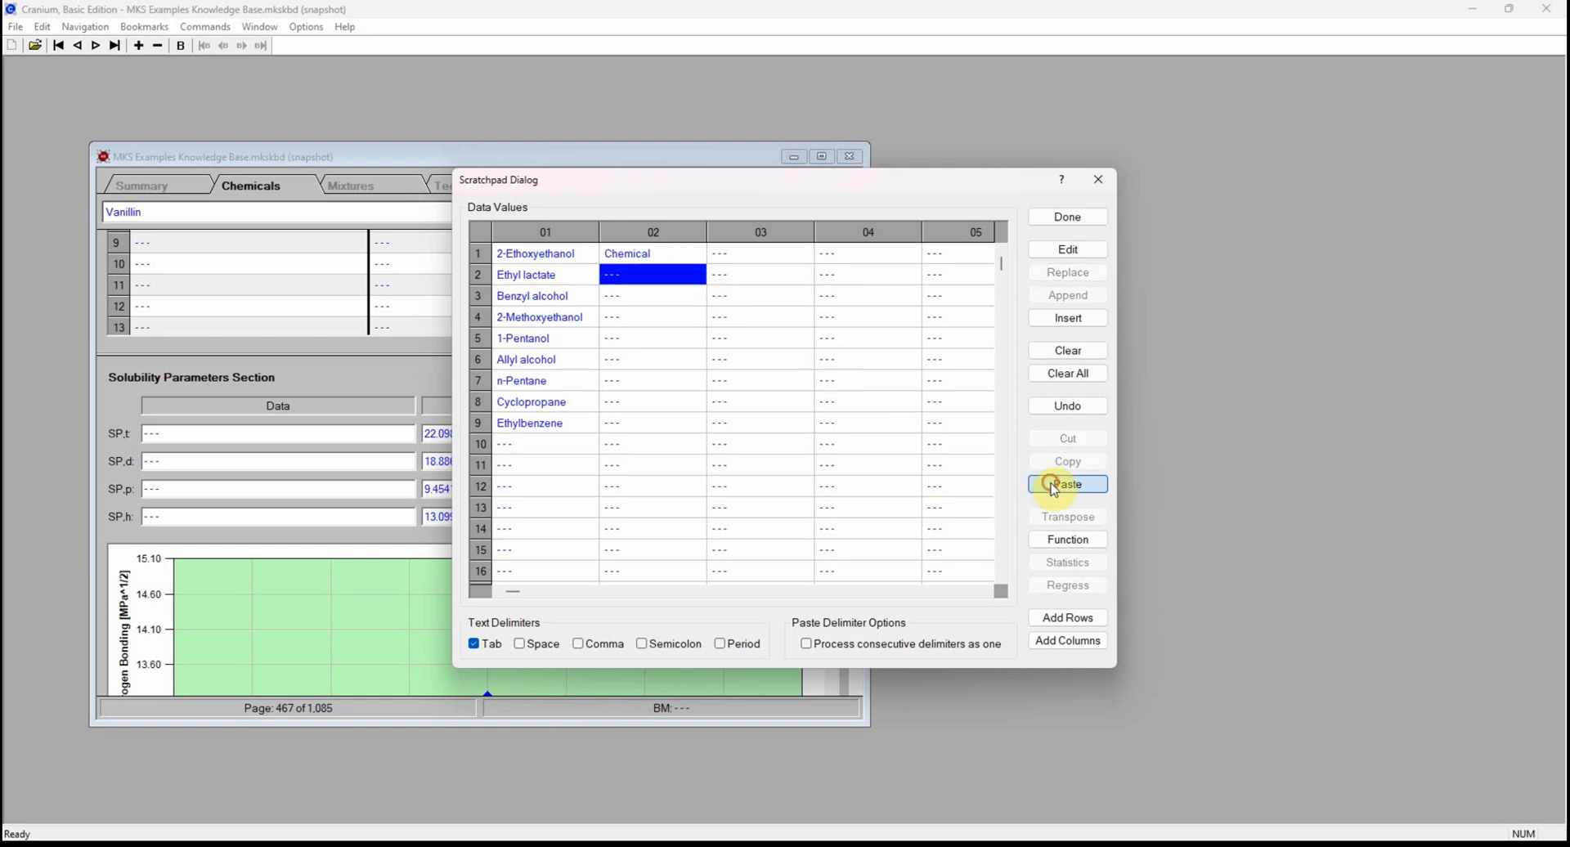
left_click(658, 296)
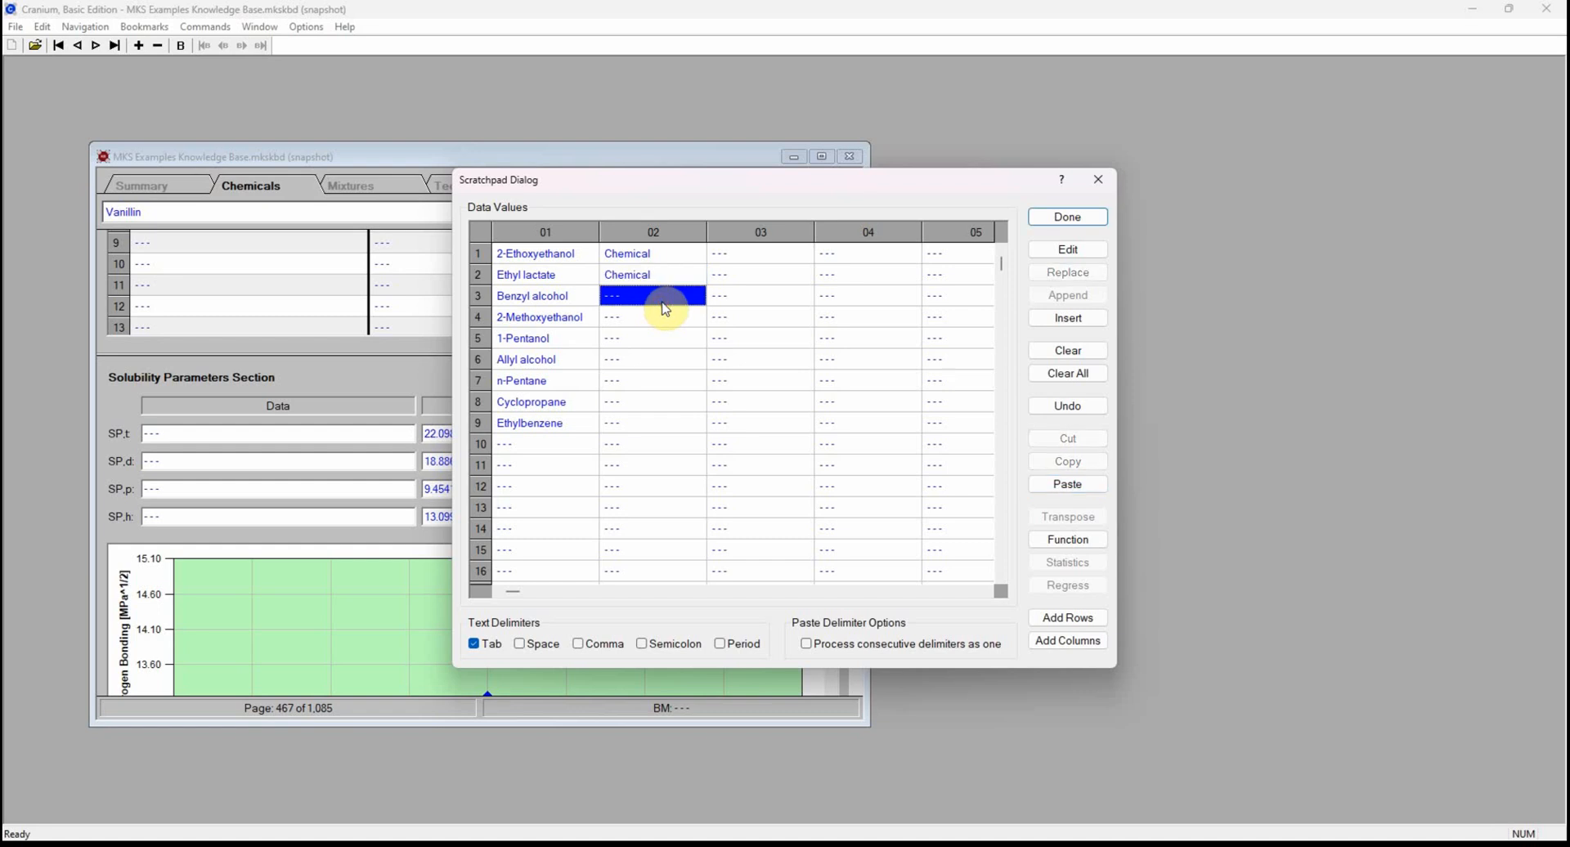
left_click(1078, 488)
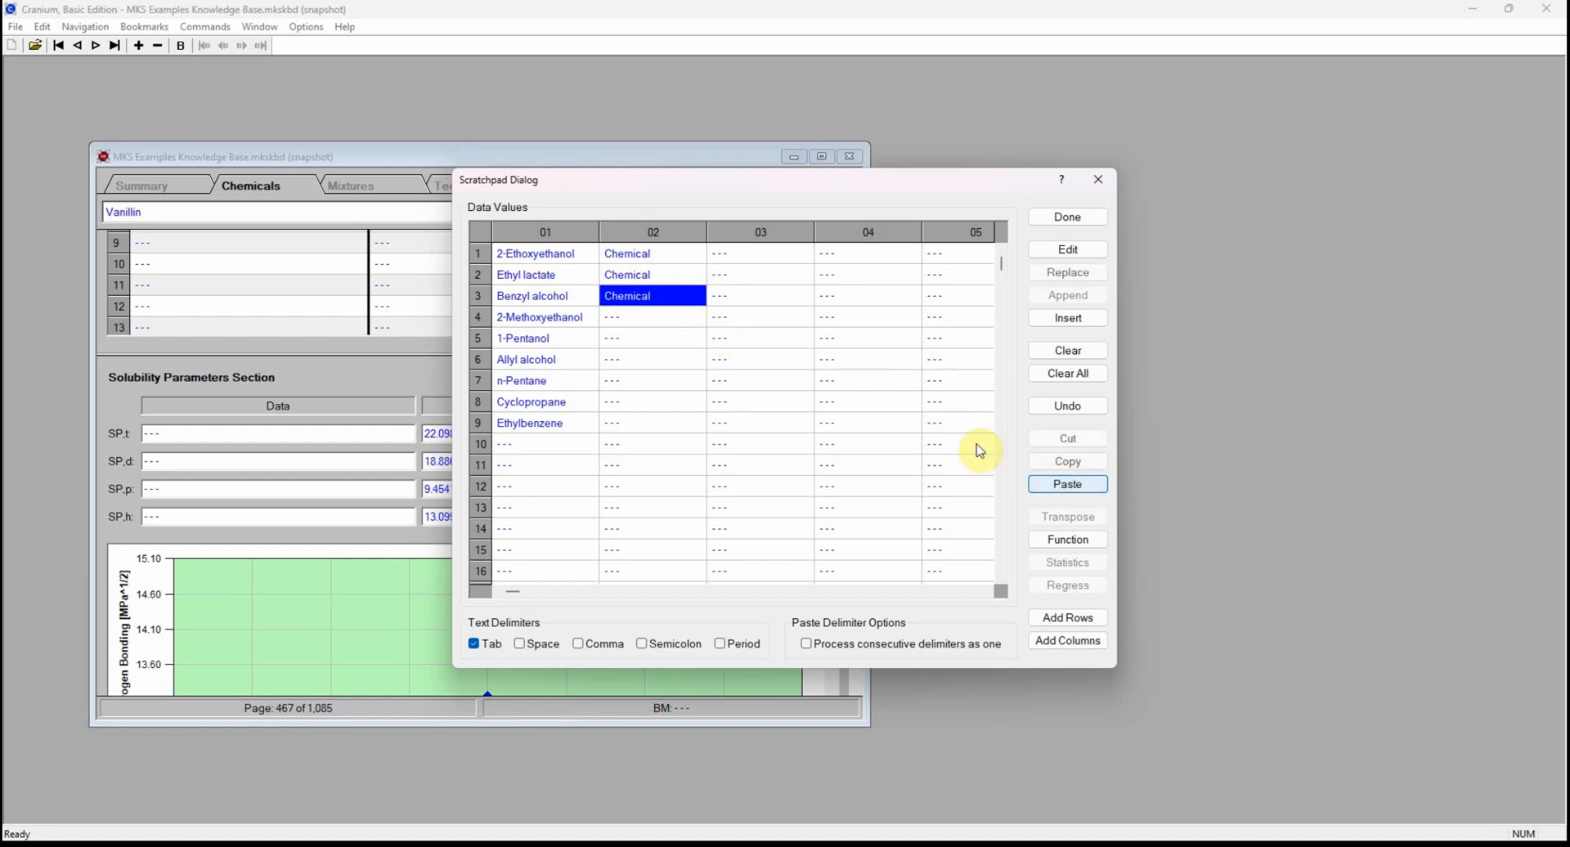
left_click(679, 327)
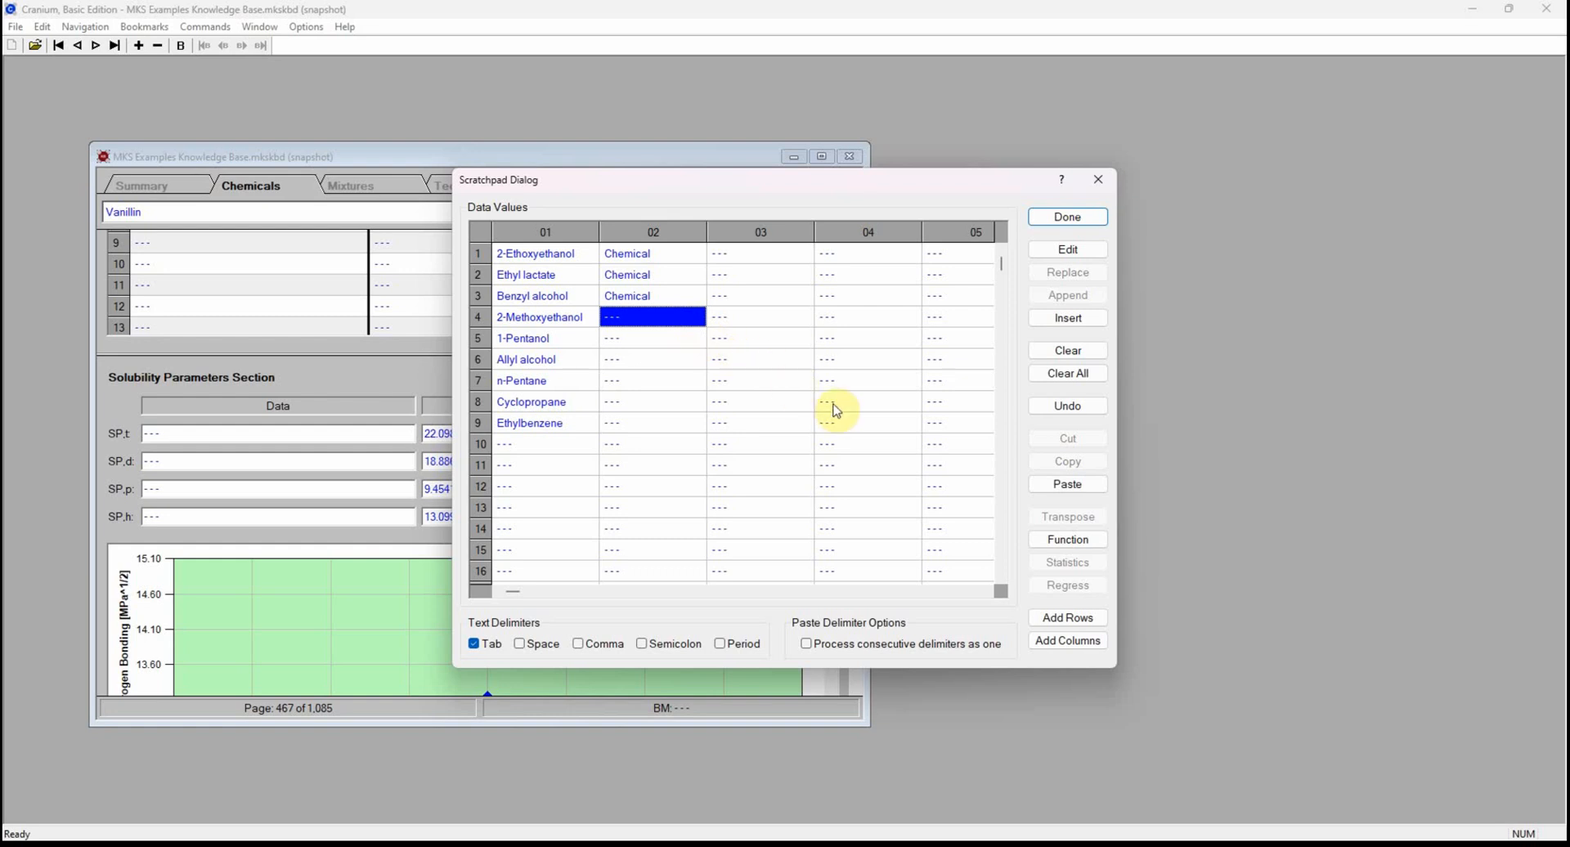
left_click(1078, 487)
Fill column 02 with copies of Chemical for the remaining rows, from 1-Pentanol through Ethylbenzene.
left_click_drag(683, 257, 687, 316)
left_click(1068, 461)
left_click(646, 337)
left_click(1046, 485)
left_click(663, 402)
left_click(1066, 463)
left_click(691, 423)
left_click(1054, 489)
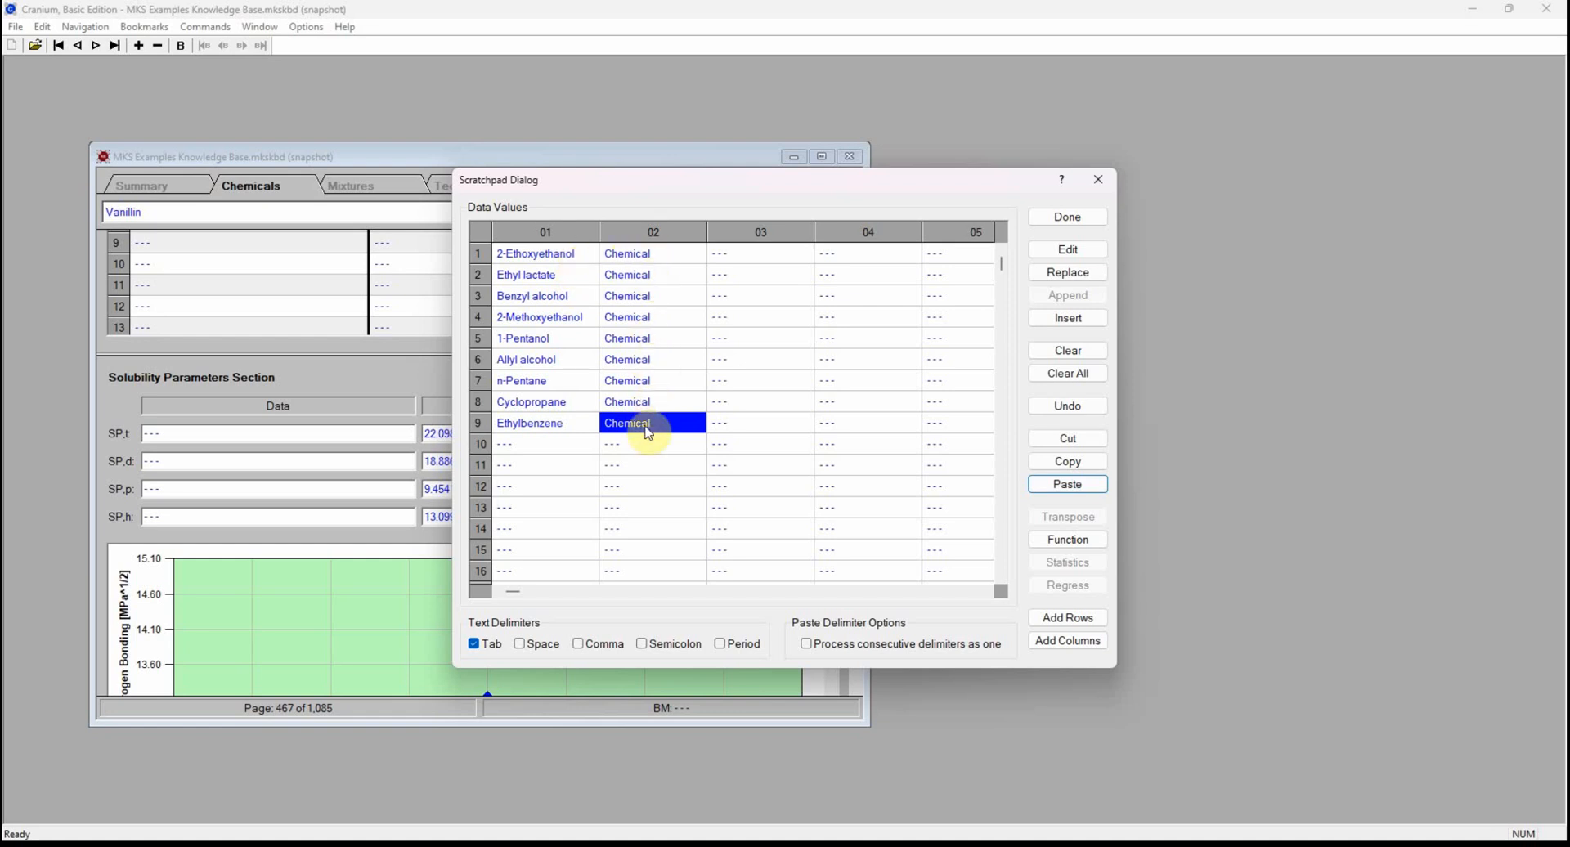
Copy the nine rows of solvent names and Chemical types from columns 01 and 02, then close the Scratchpad.
left_click_drag(649, 434, 550, 257)
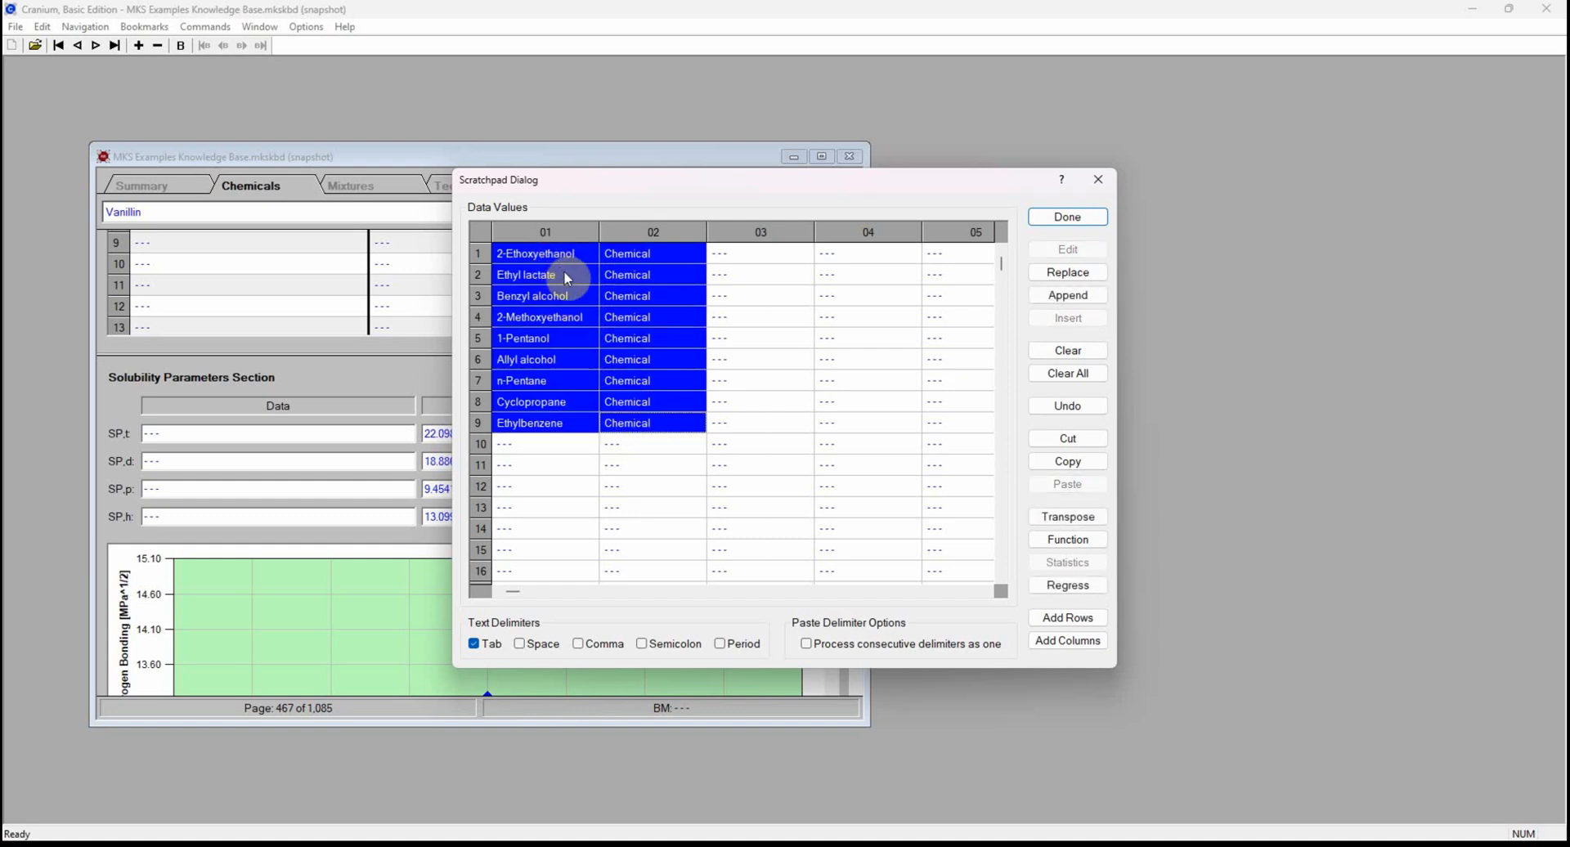
left_click(1066, 463)
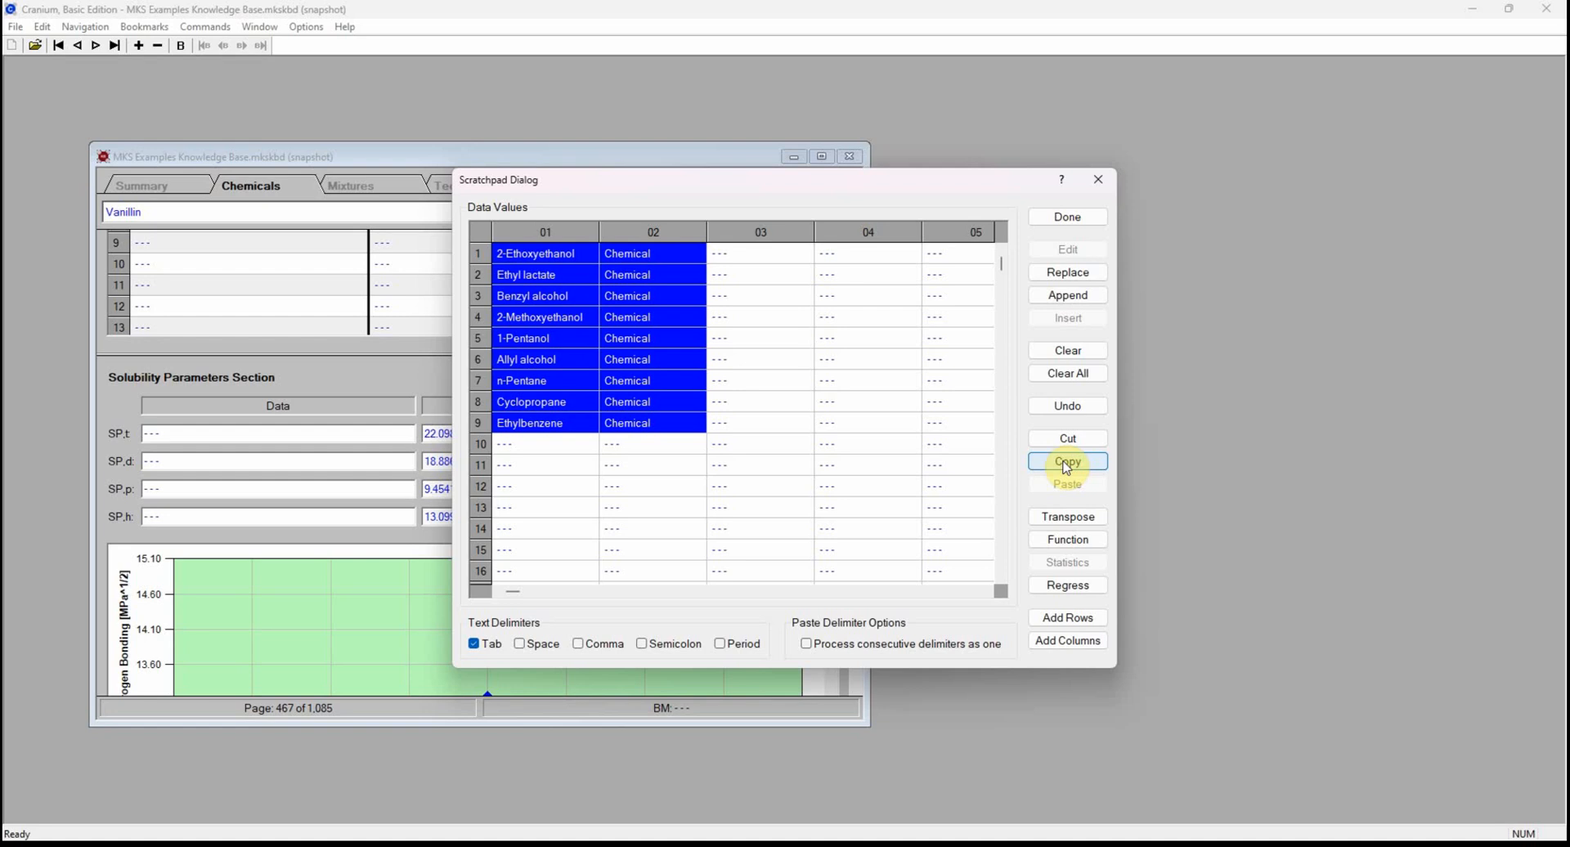
left_click(1084, 218)
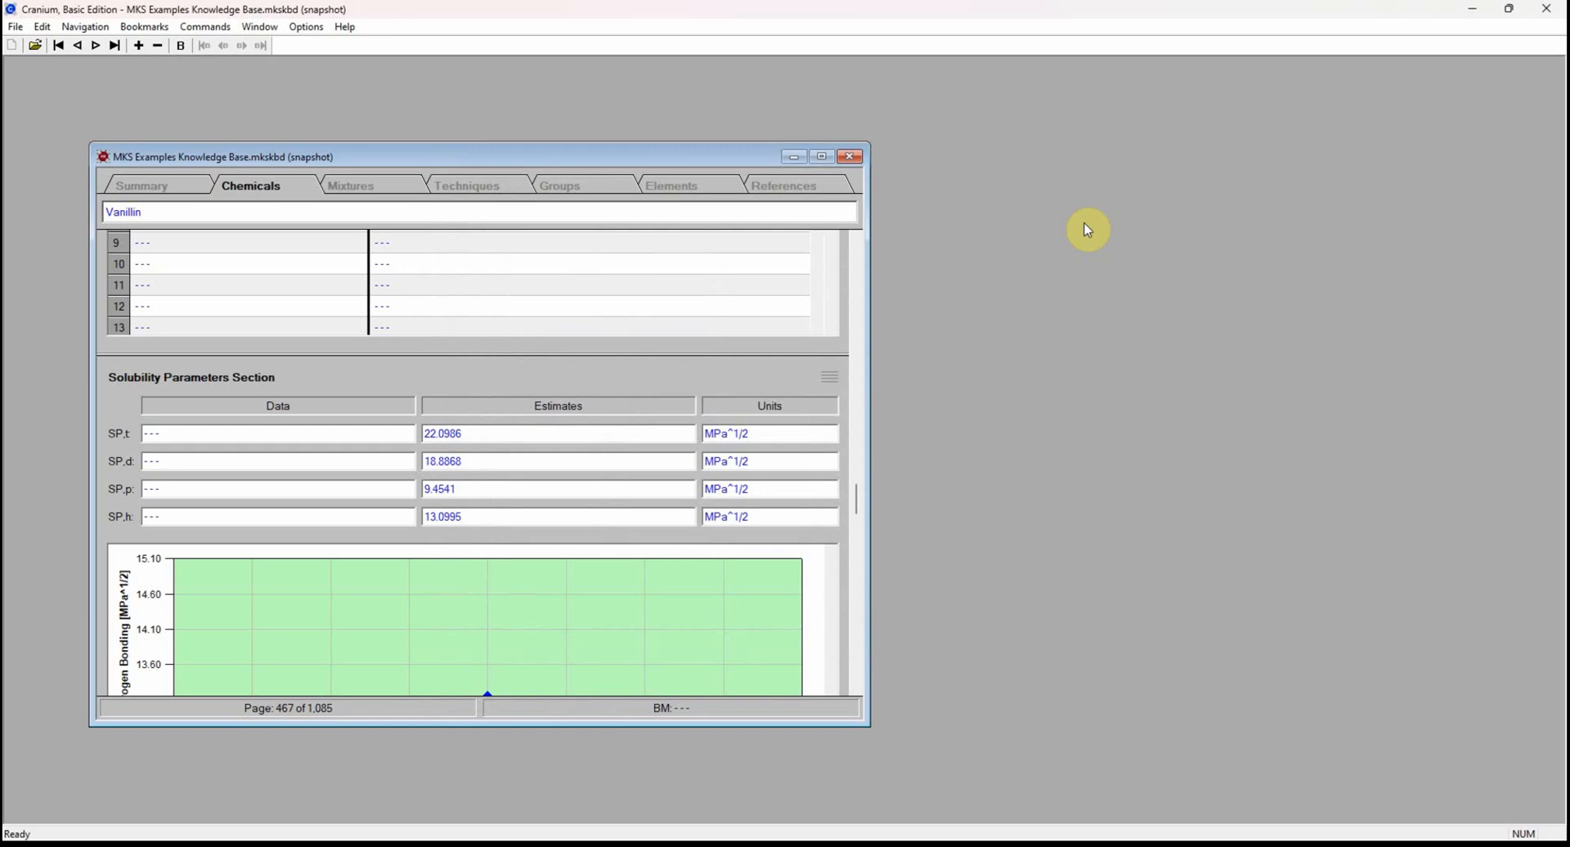
Open the MKS Bookmark Examples document and move its window off the knowledge base's estimates.
left_click(35, 46)
left_click(774, 372)
left_click(1112, 630)
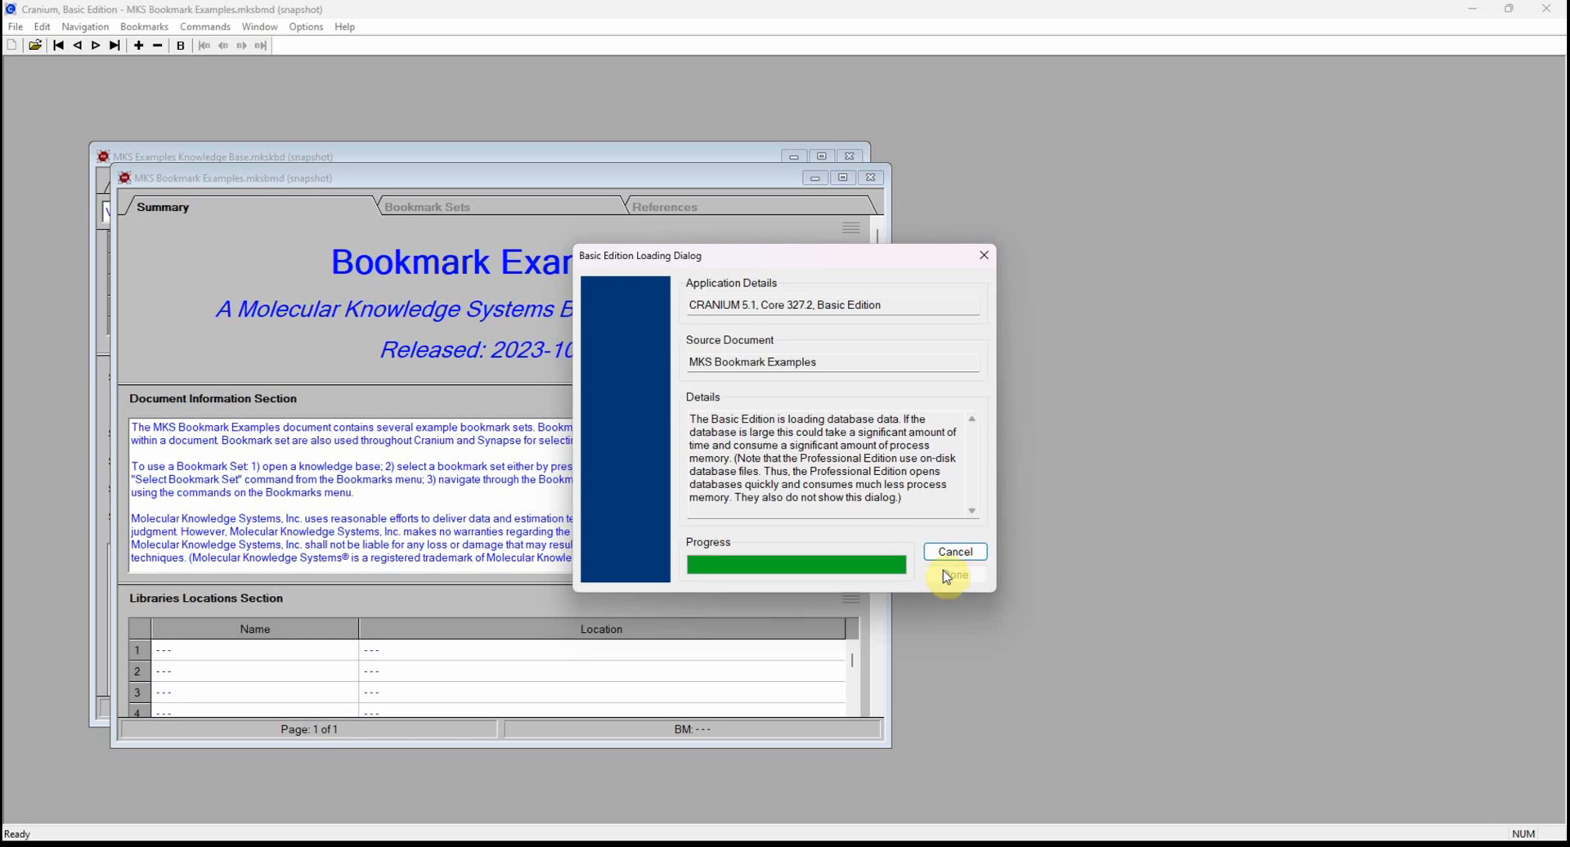
left_click(946, 574)
left_click_drag(605, 178, 1155, 106)
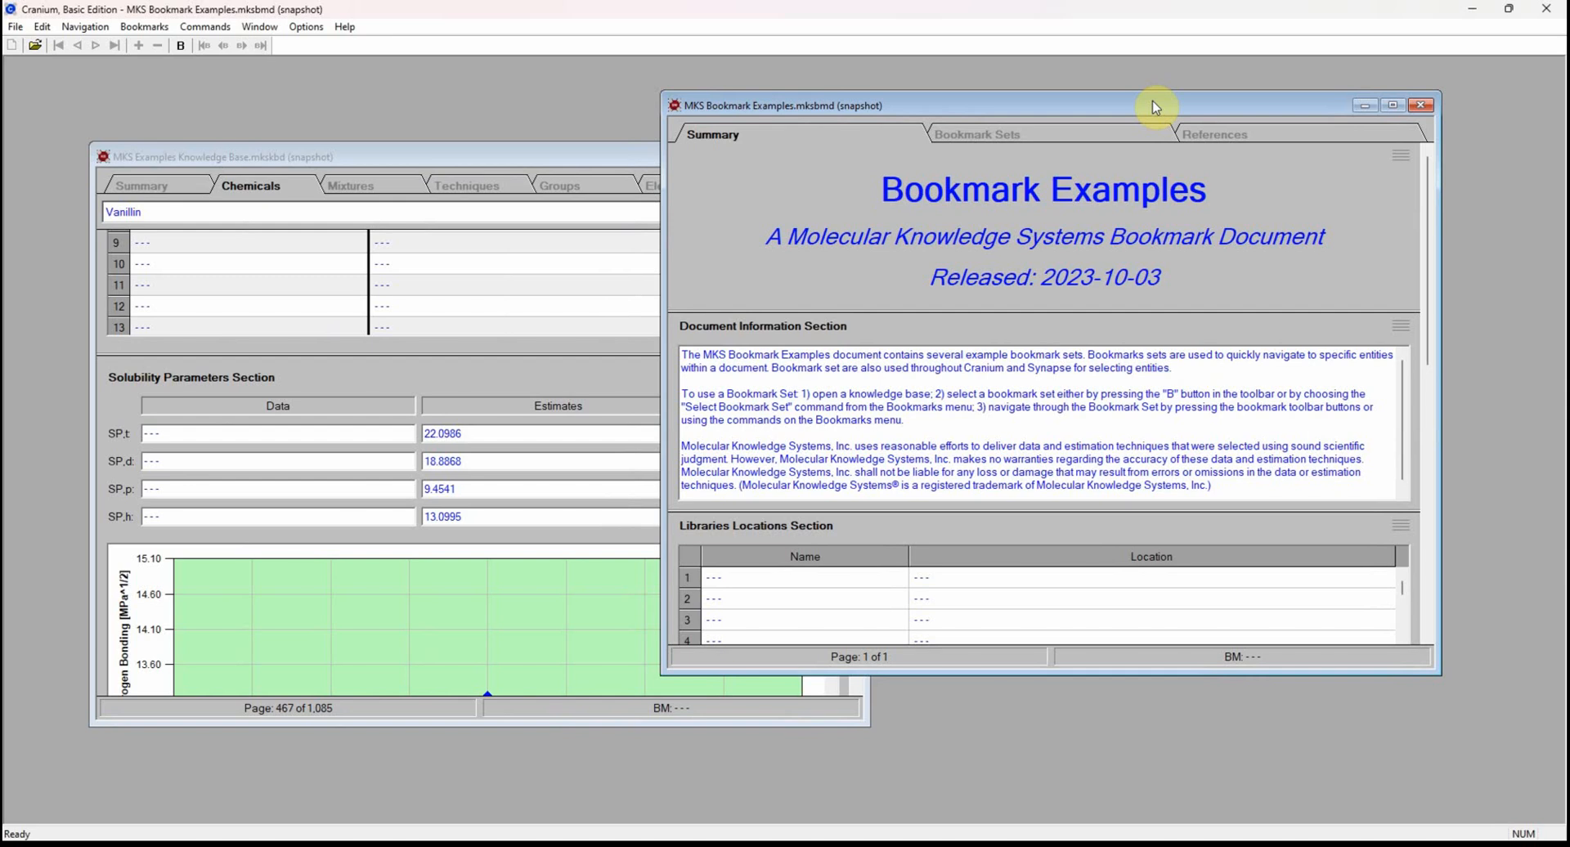
Add a new blank page to the Bookmark Sets of the MKS Bookmark Examples document.
left_click(1086, 138)
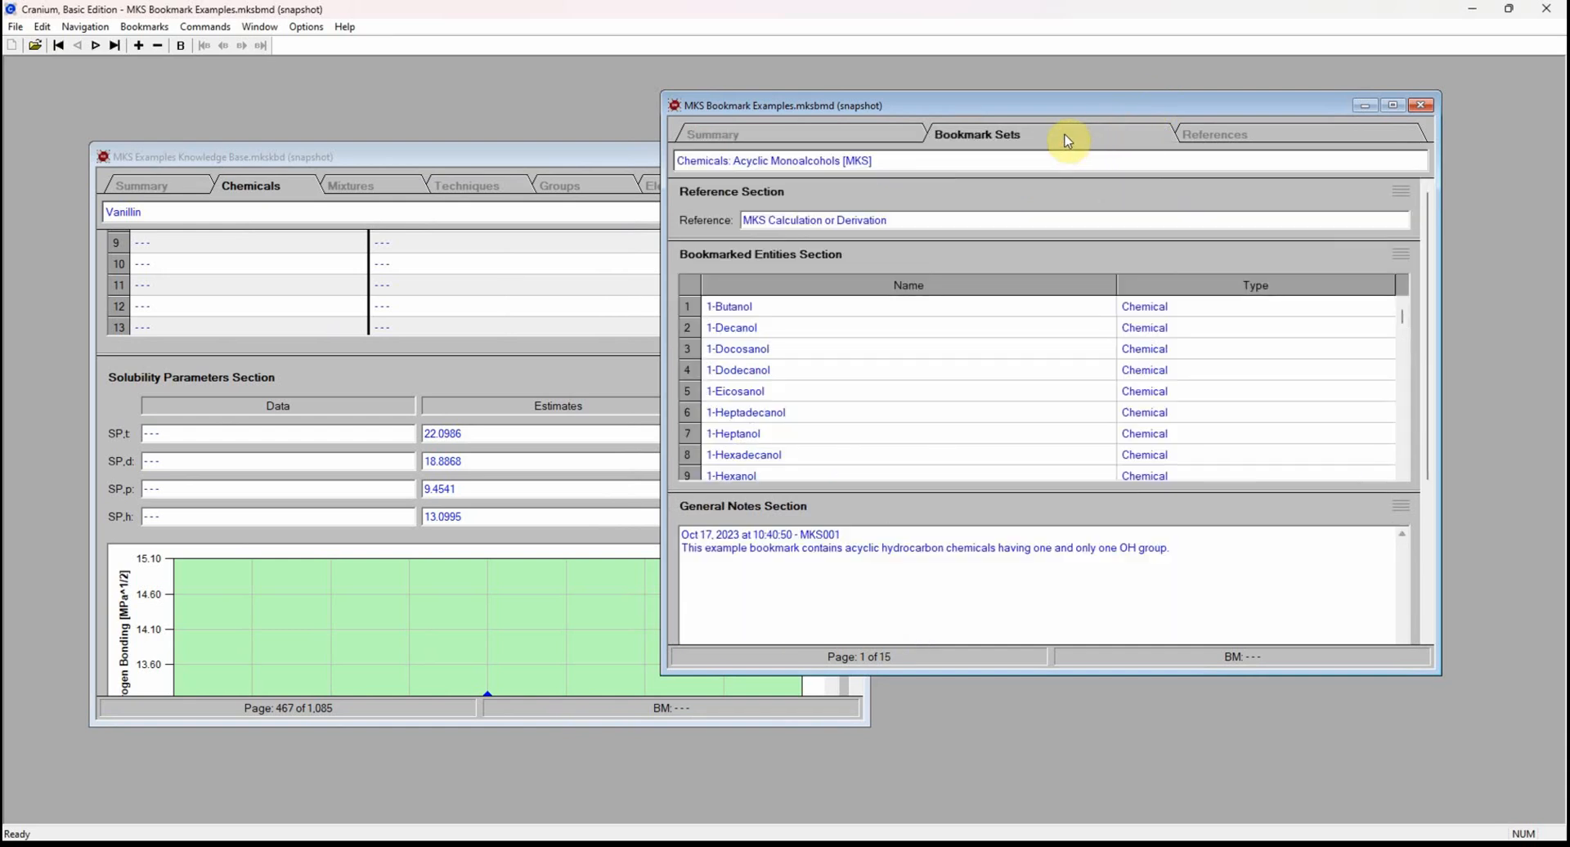
left_click(145, 47)
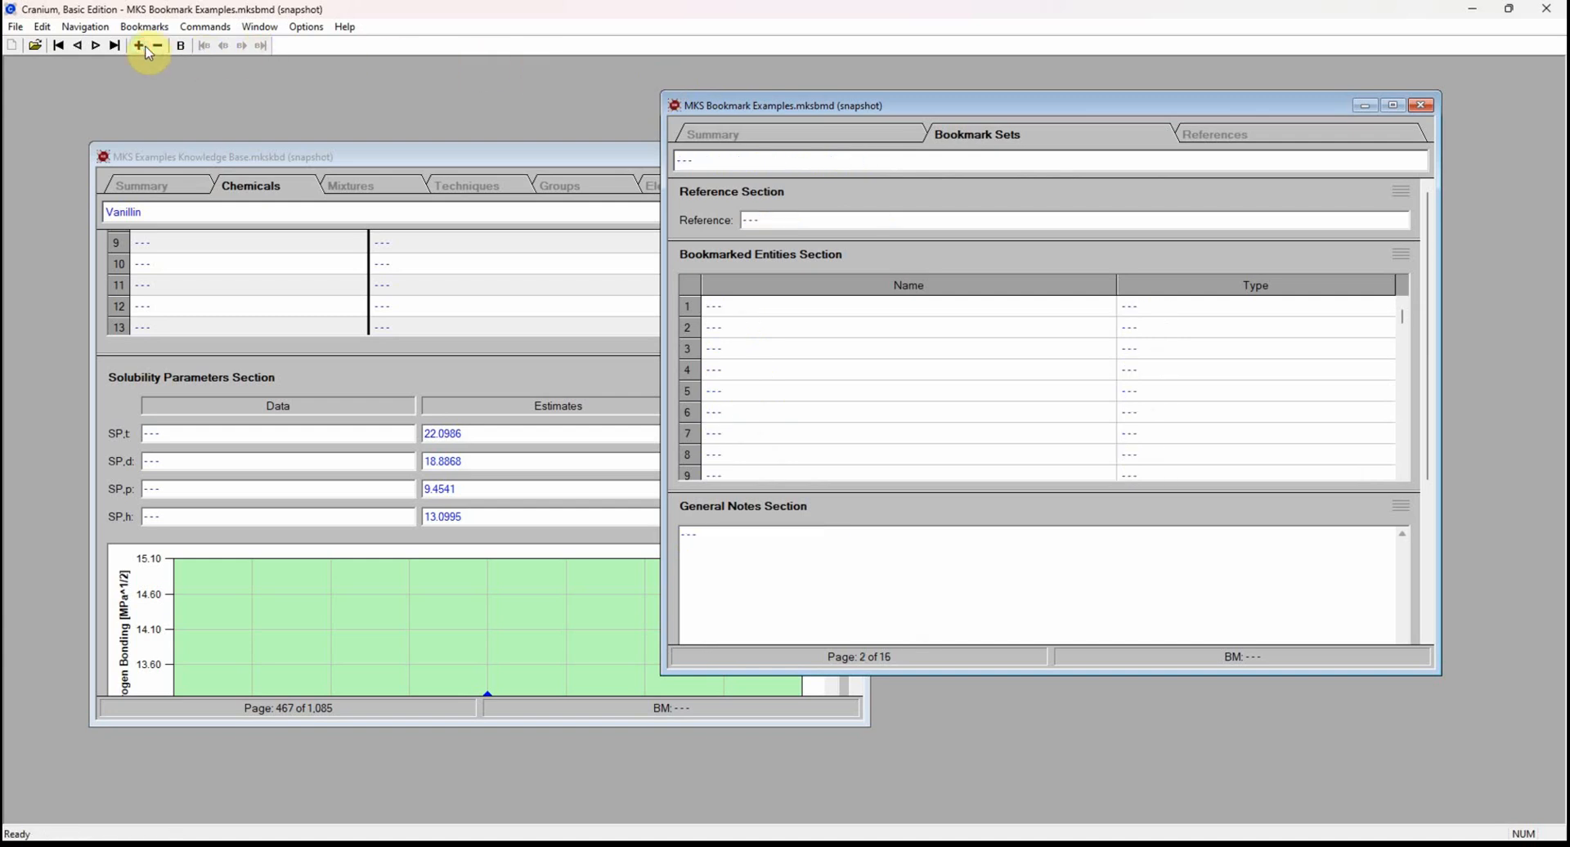
Name the new bookmark set "Solvents, Vanillin - Selection 01" with reference MKS Demo and a date comment, and save the identifier.
left_click(724, 169)
type("Solvents, ")
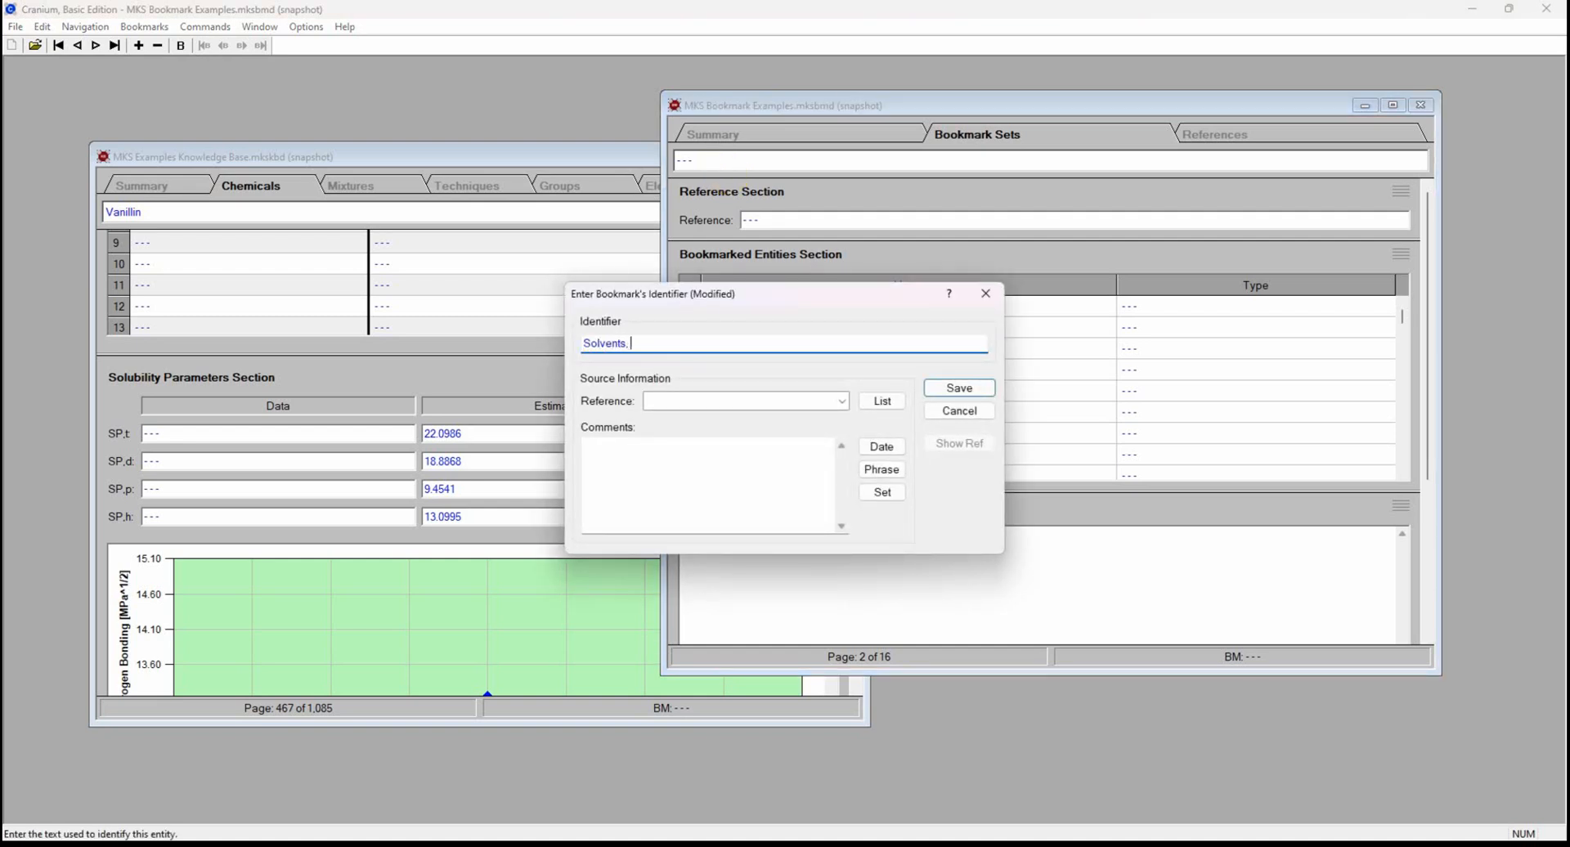
type("Vanillin - Selection 01")
left_click(656, 400)
type("MKS Demo")
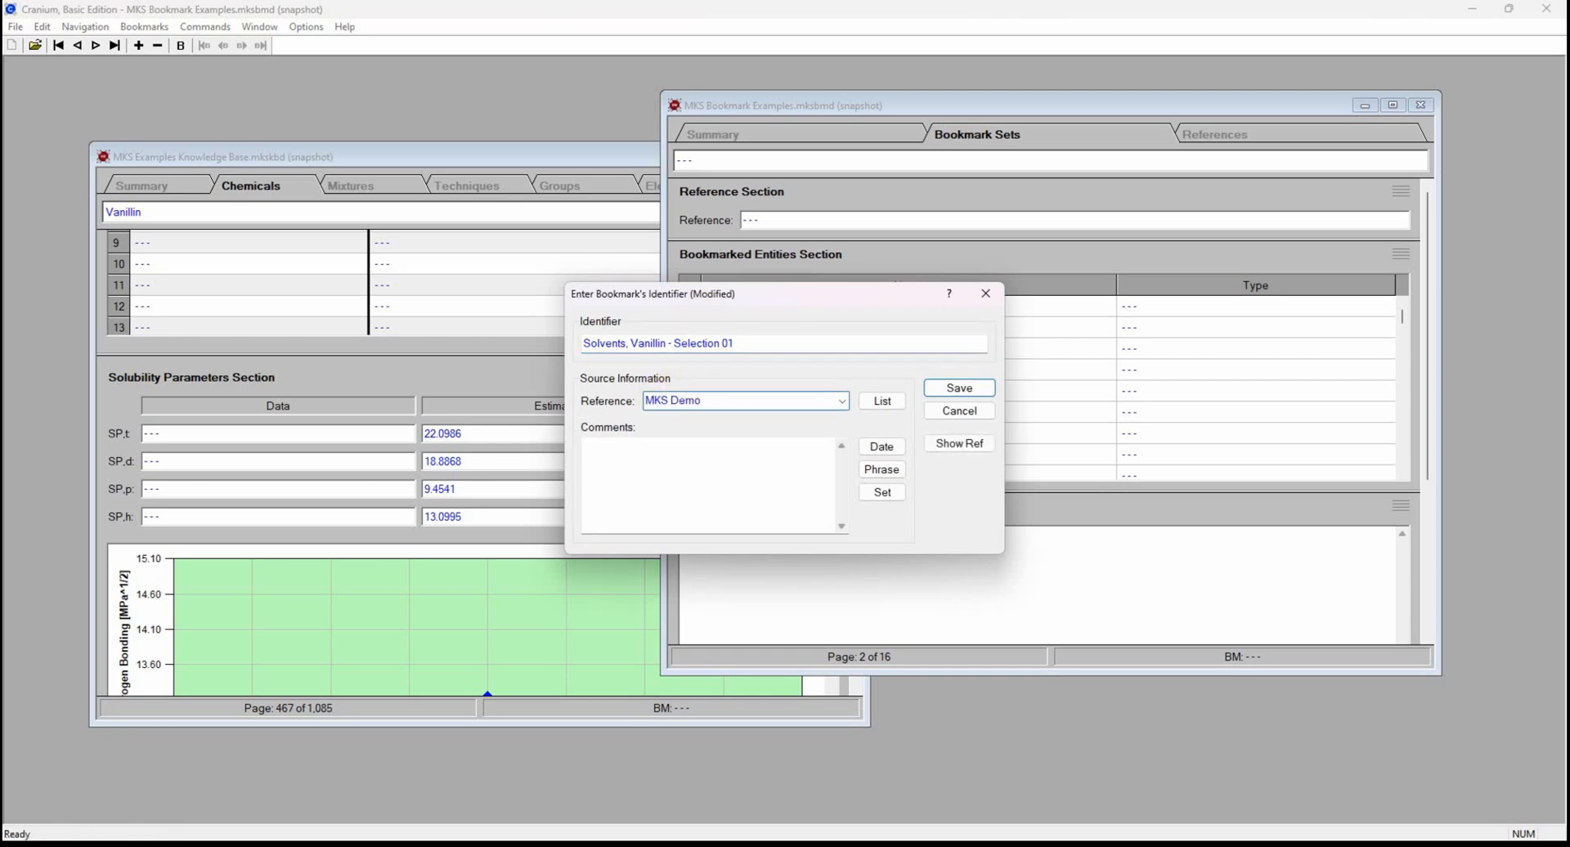
left_click(880, 447)
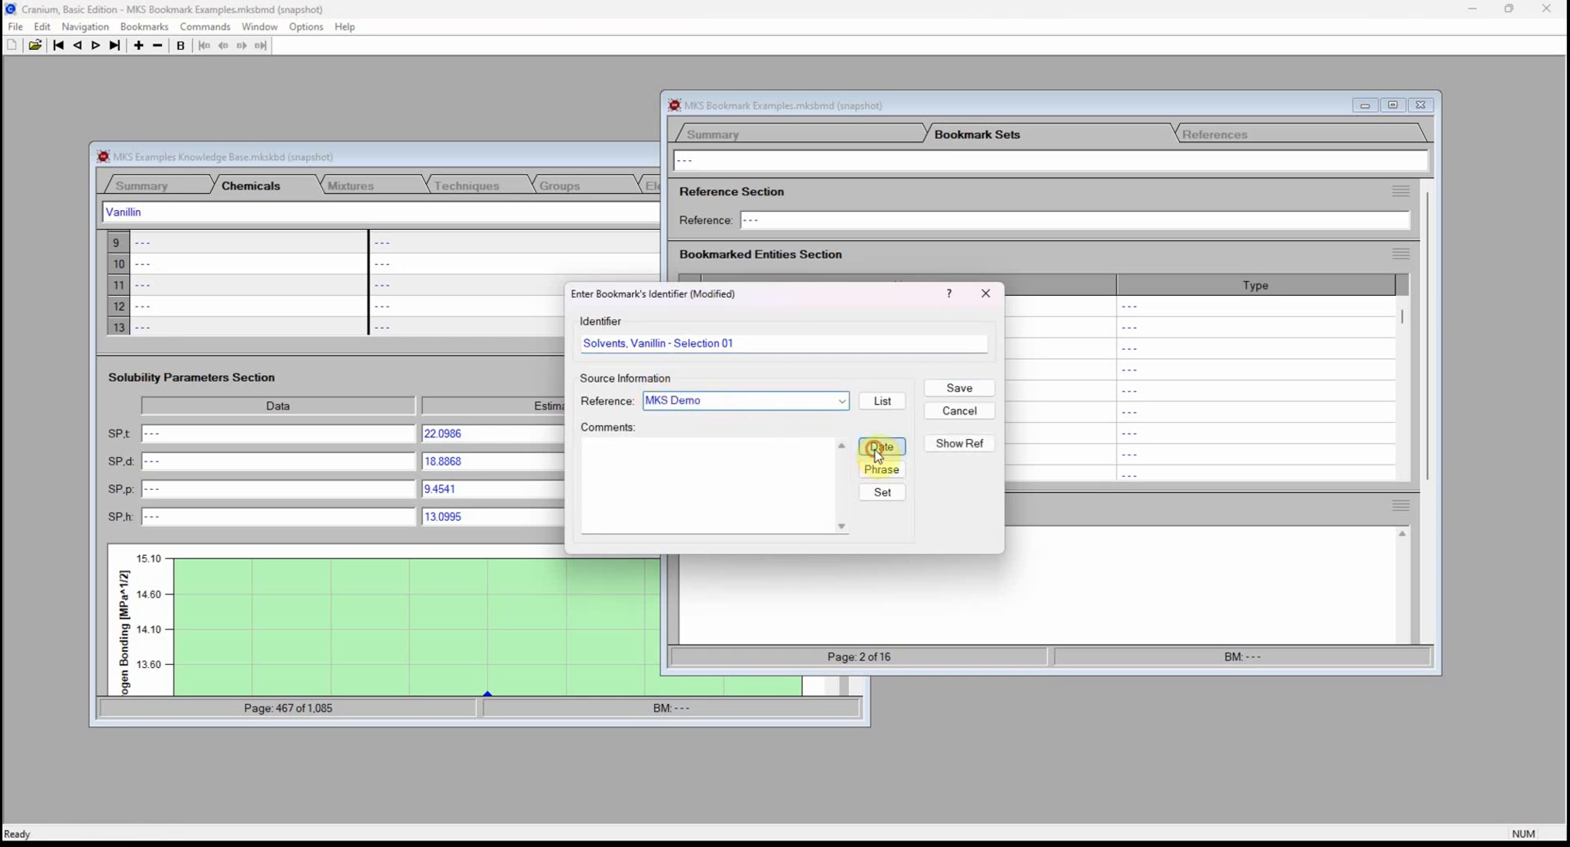
left_click(965, 387)
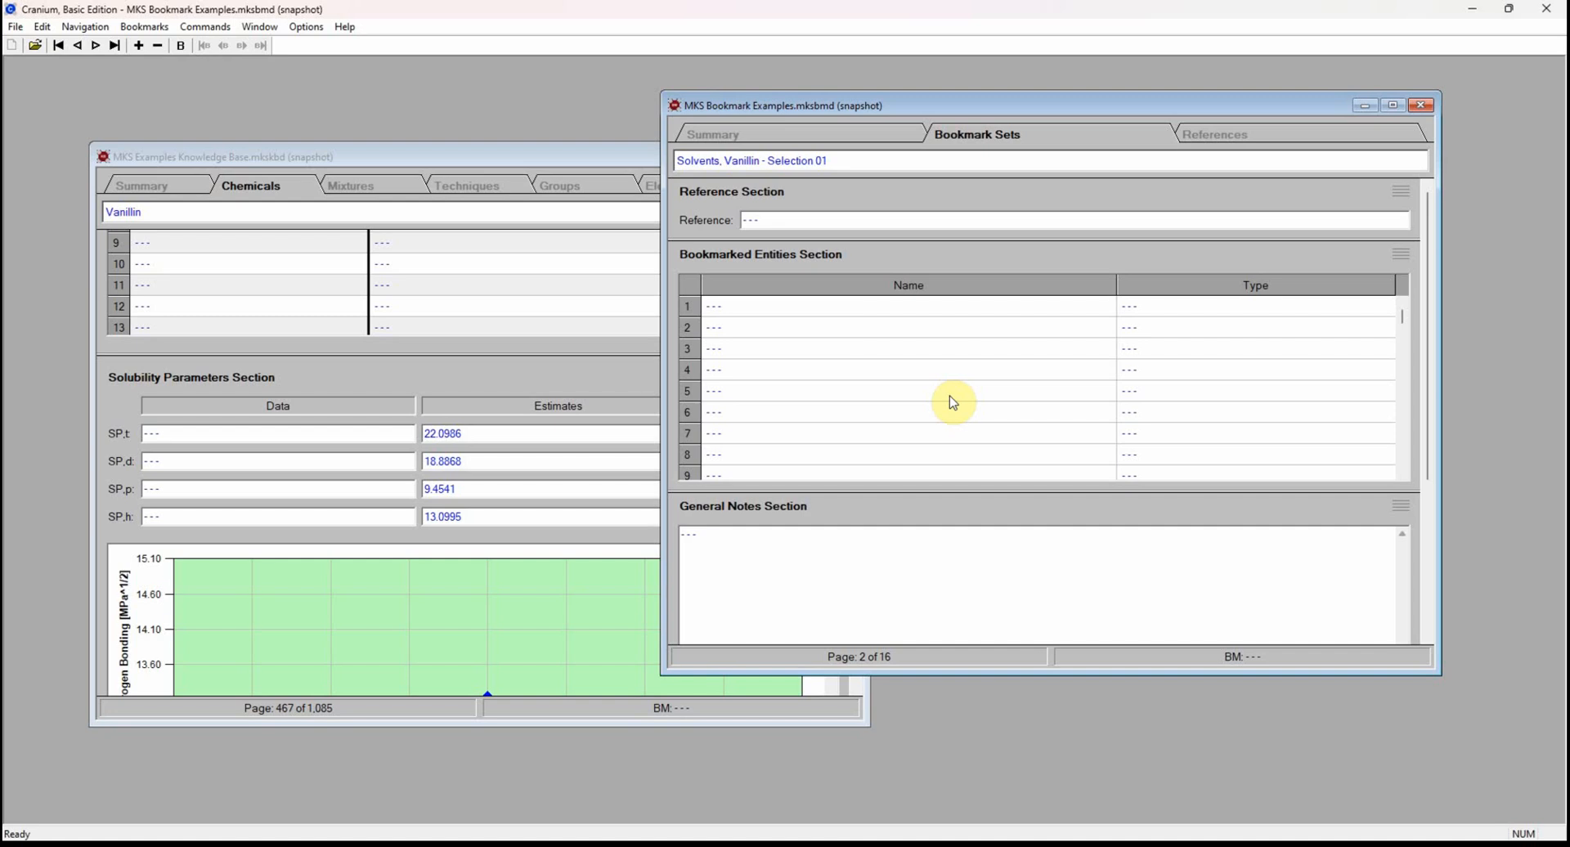
Paste the copied solvent names and Chemical types into the set's Bookmarked Entities table, starting at row 1.
double_click(949, 395)
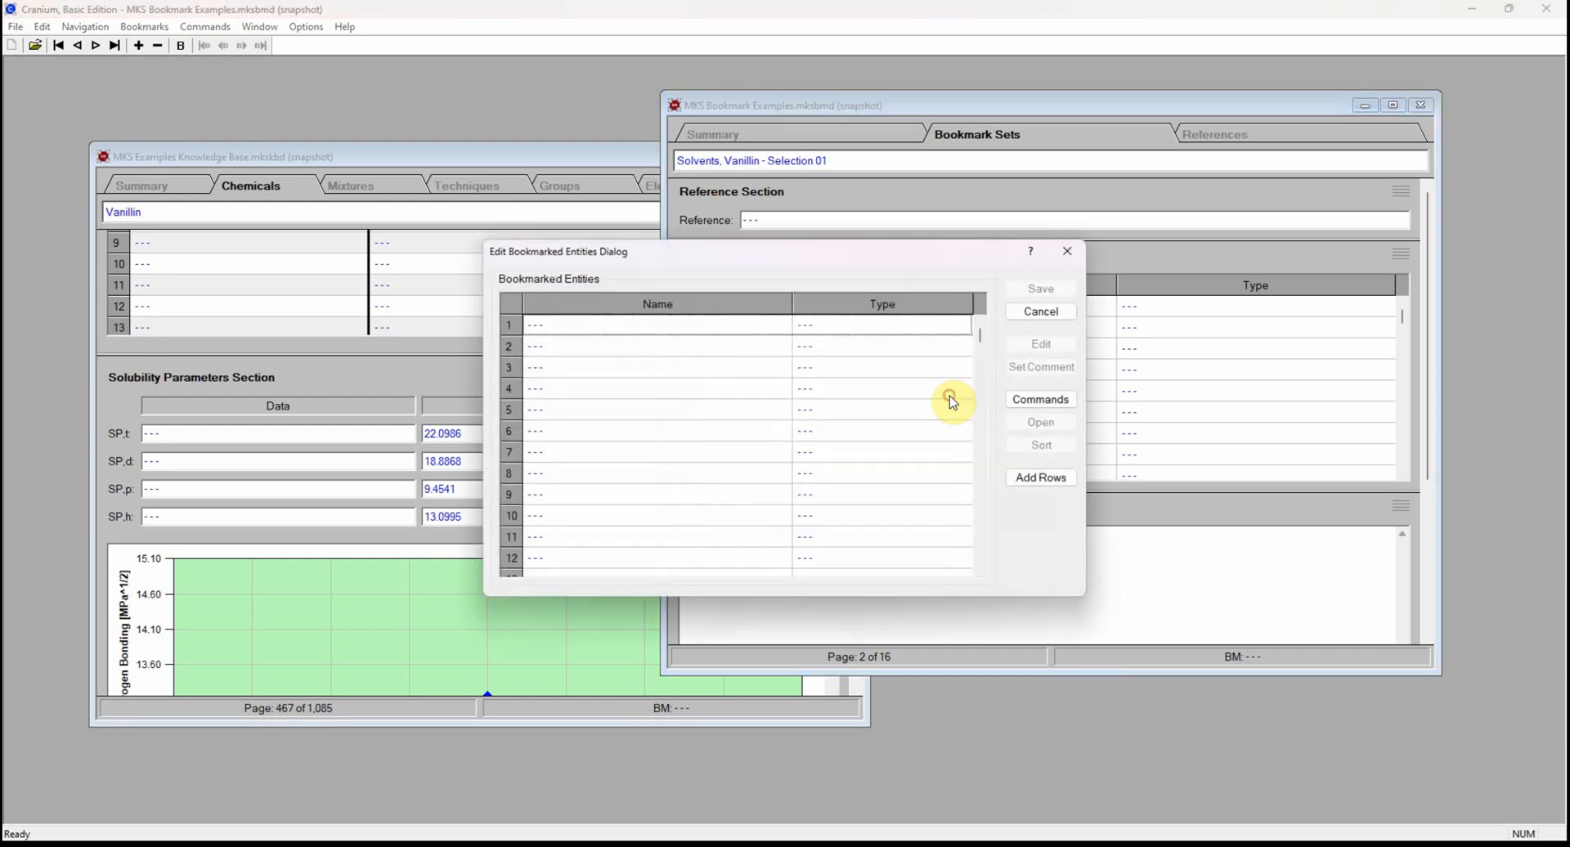
left_click(751, 327)
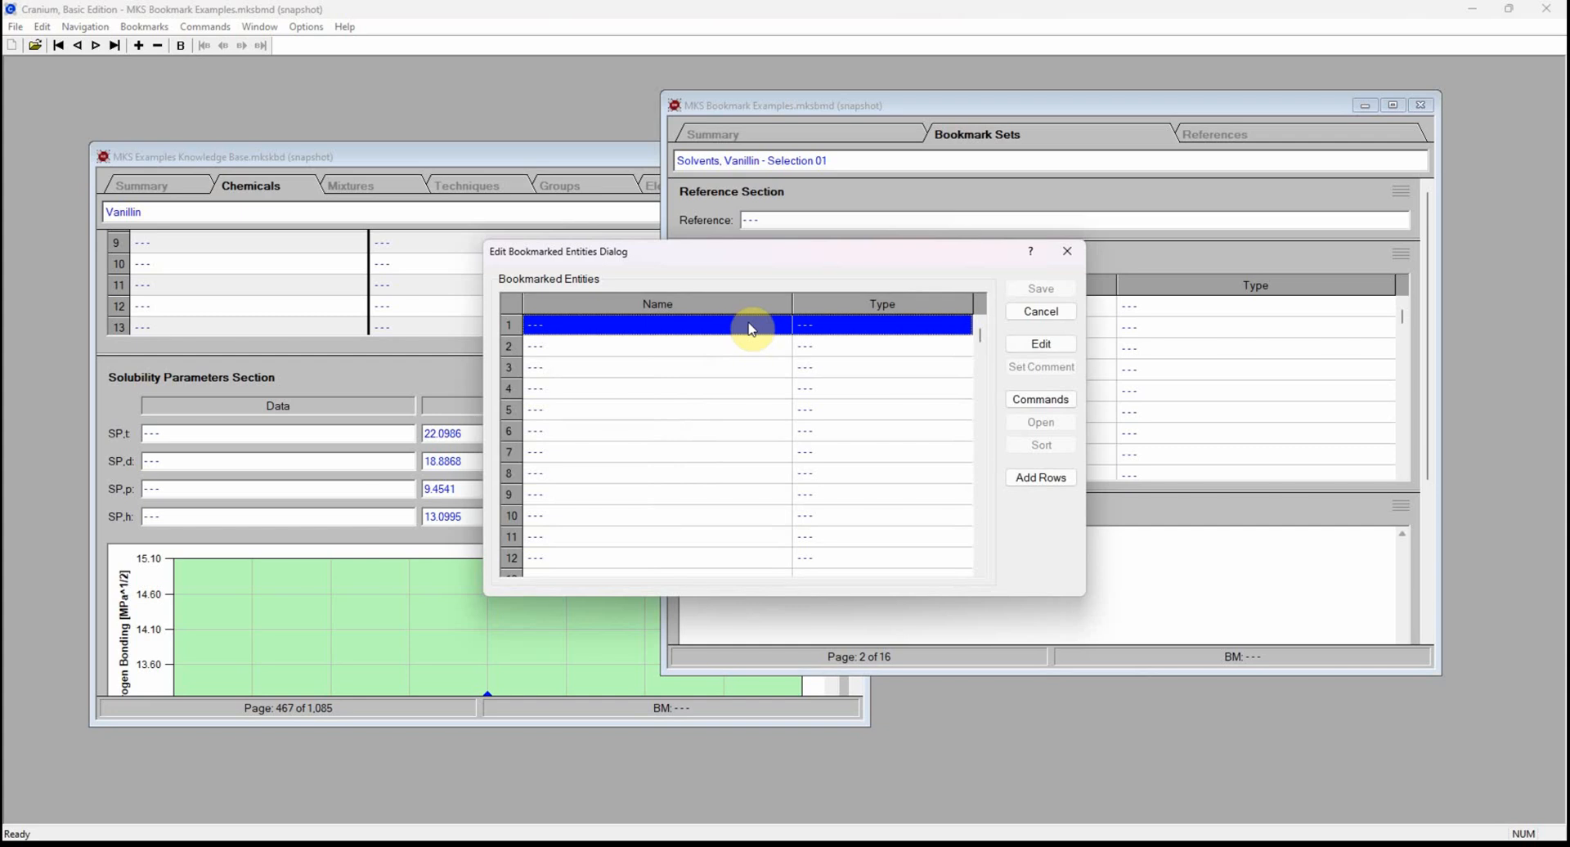
left_click(1039, 399)
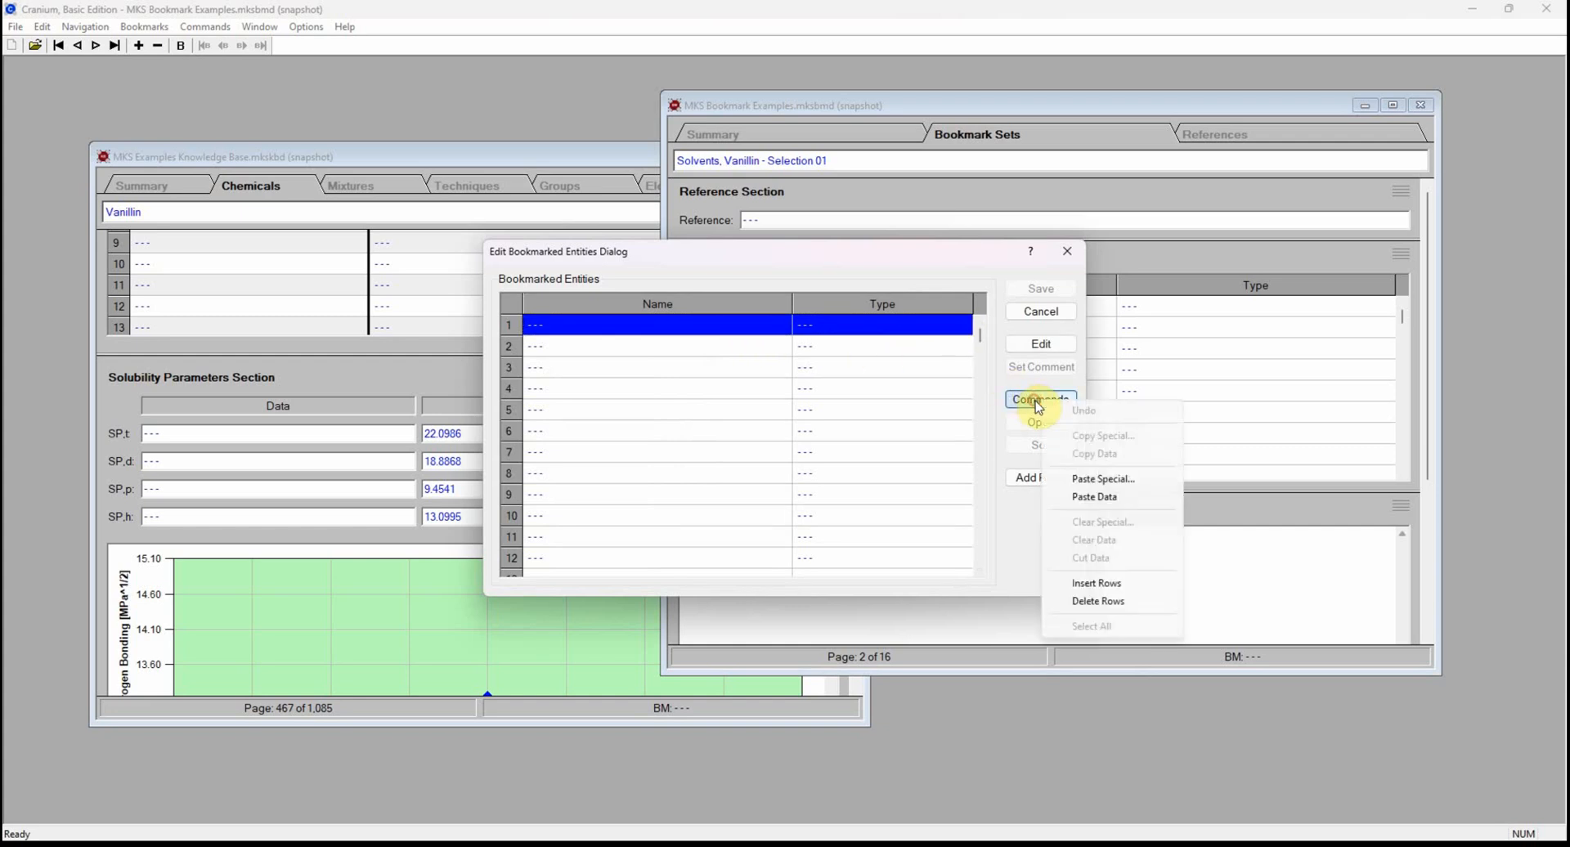
left_click(1108, 497)
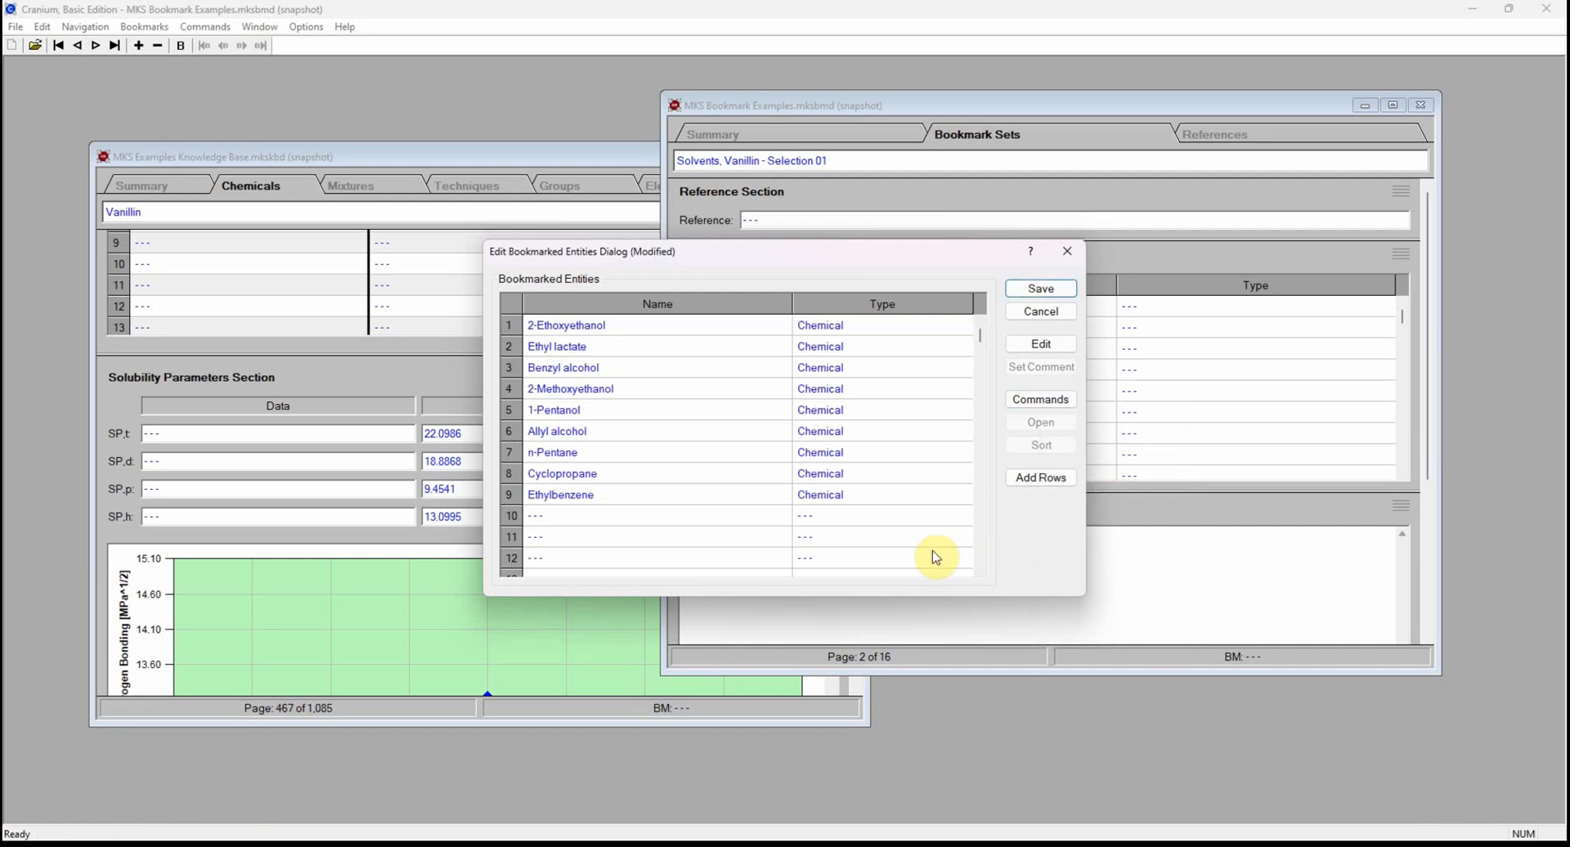
Set a date comment on all nine entries from 2-Ethoxyethanol through Ethylbenzene and save the bookmarked entities.
left_click_drag(851, 497, 845, 329)
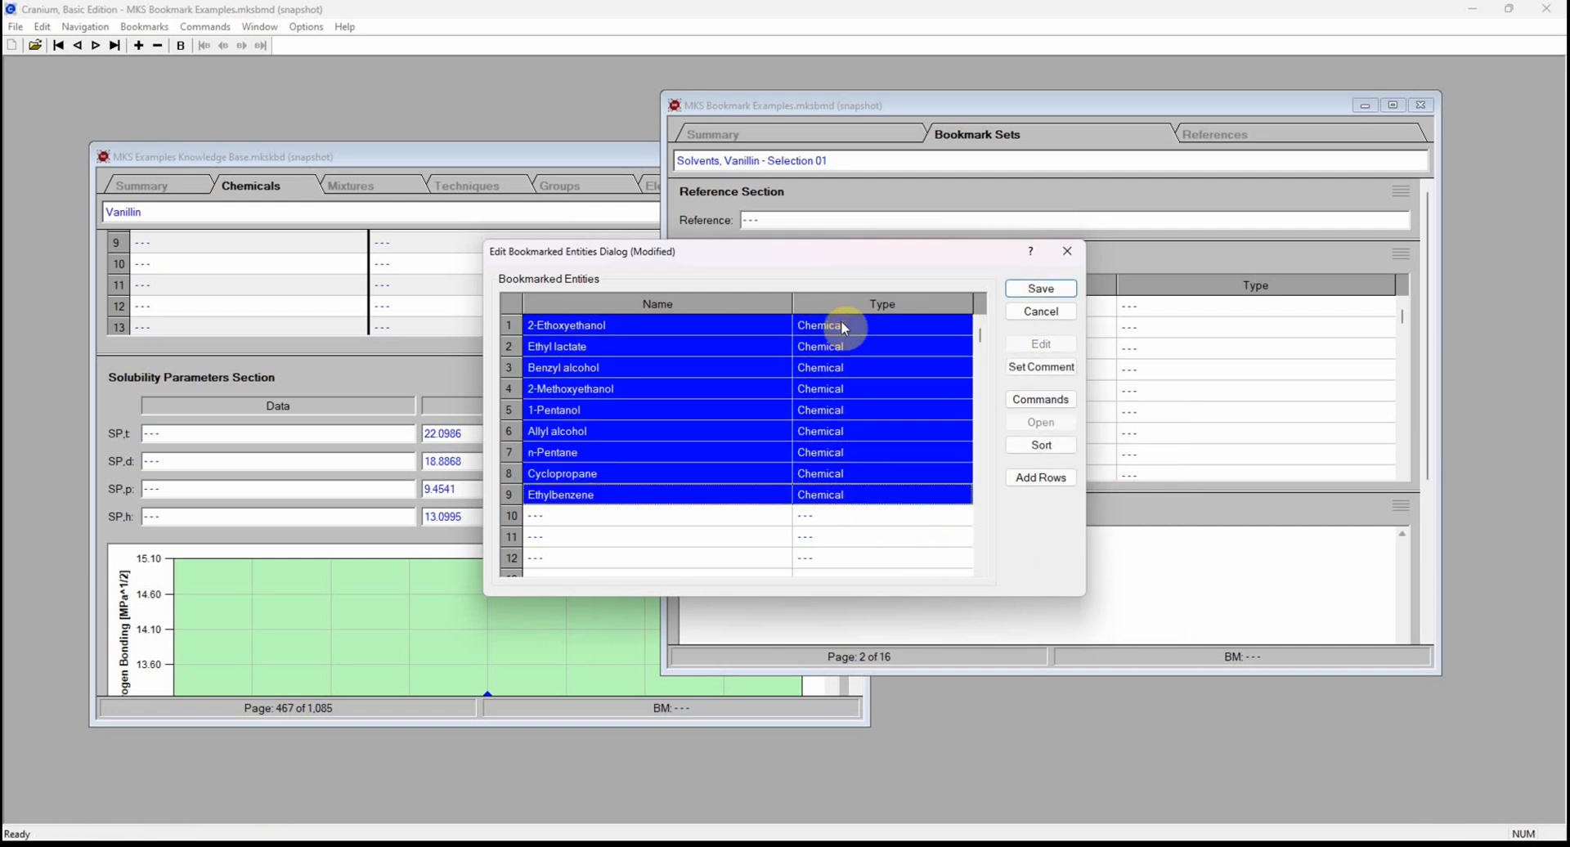
left_click(1040, 367)
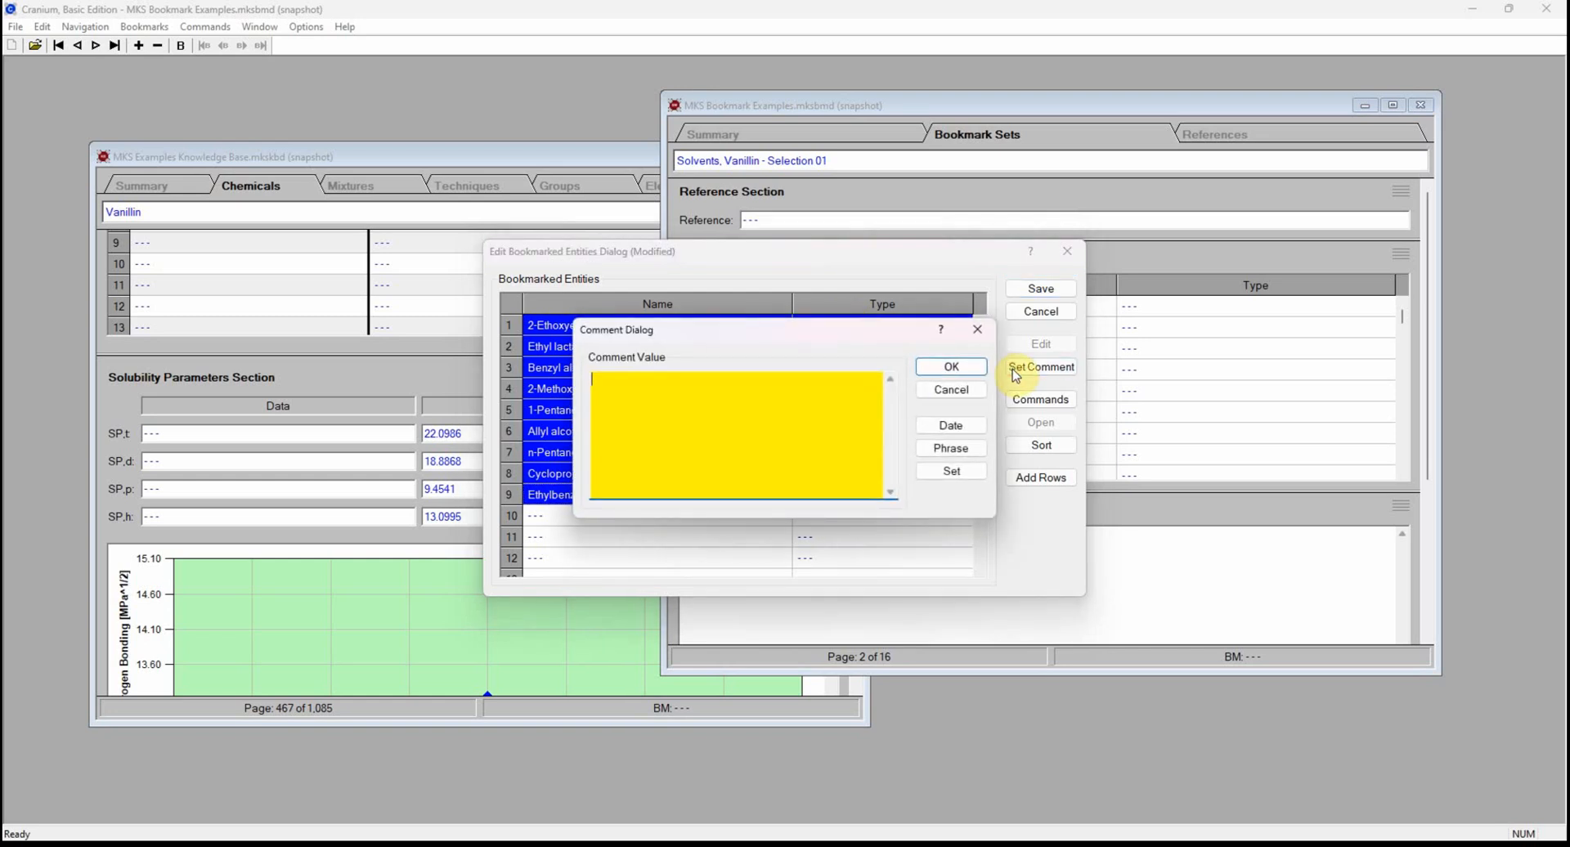
left_click(952, 425)
left_click(973, 372)
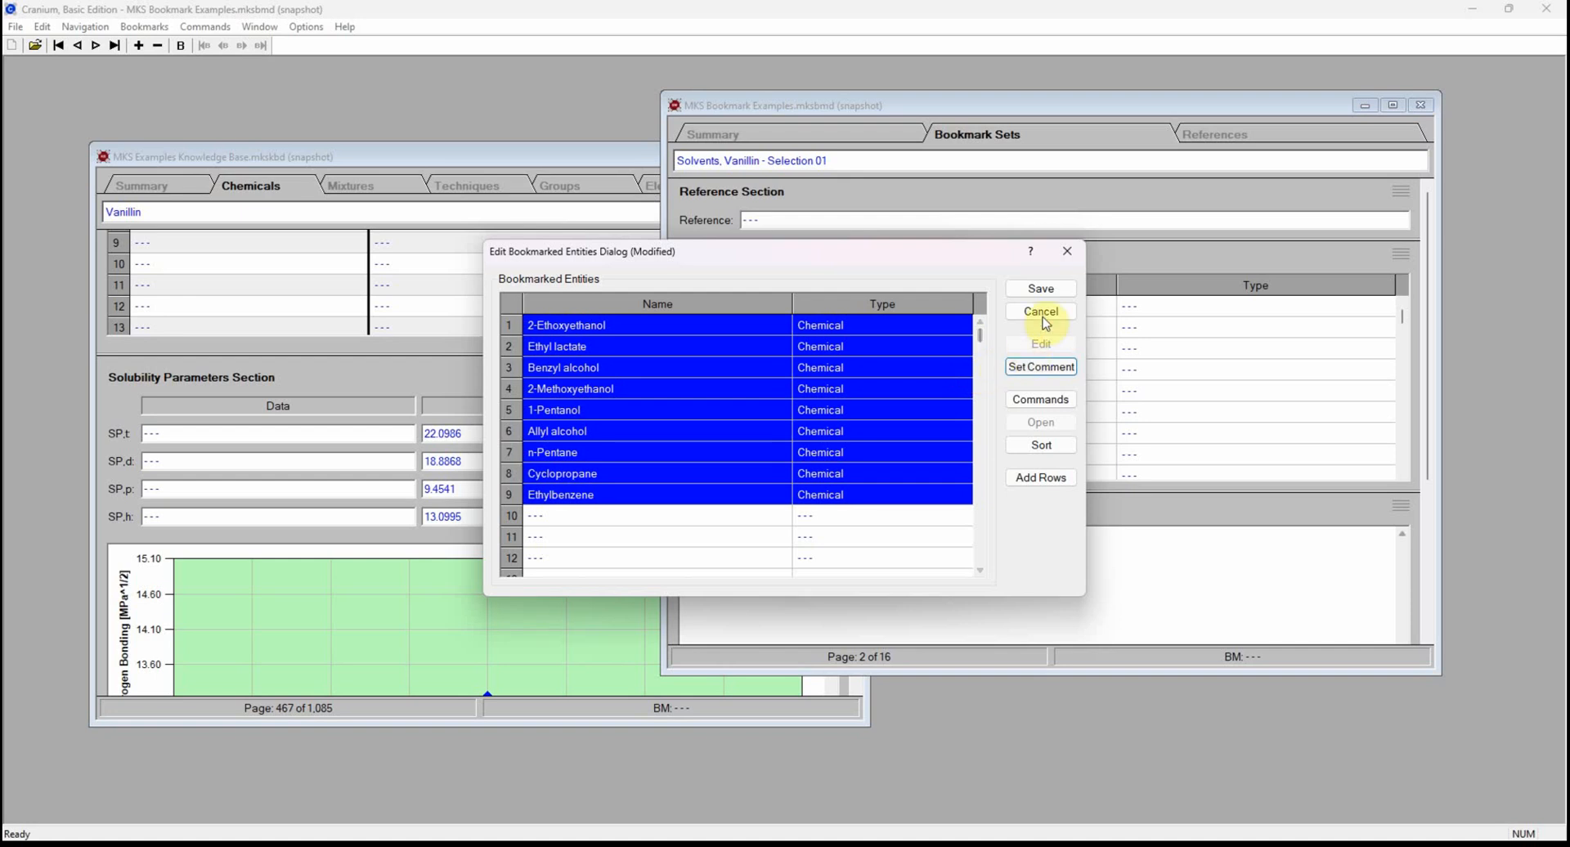
left_click(1040, 289)
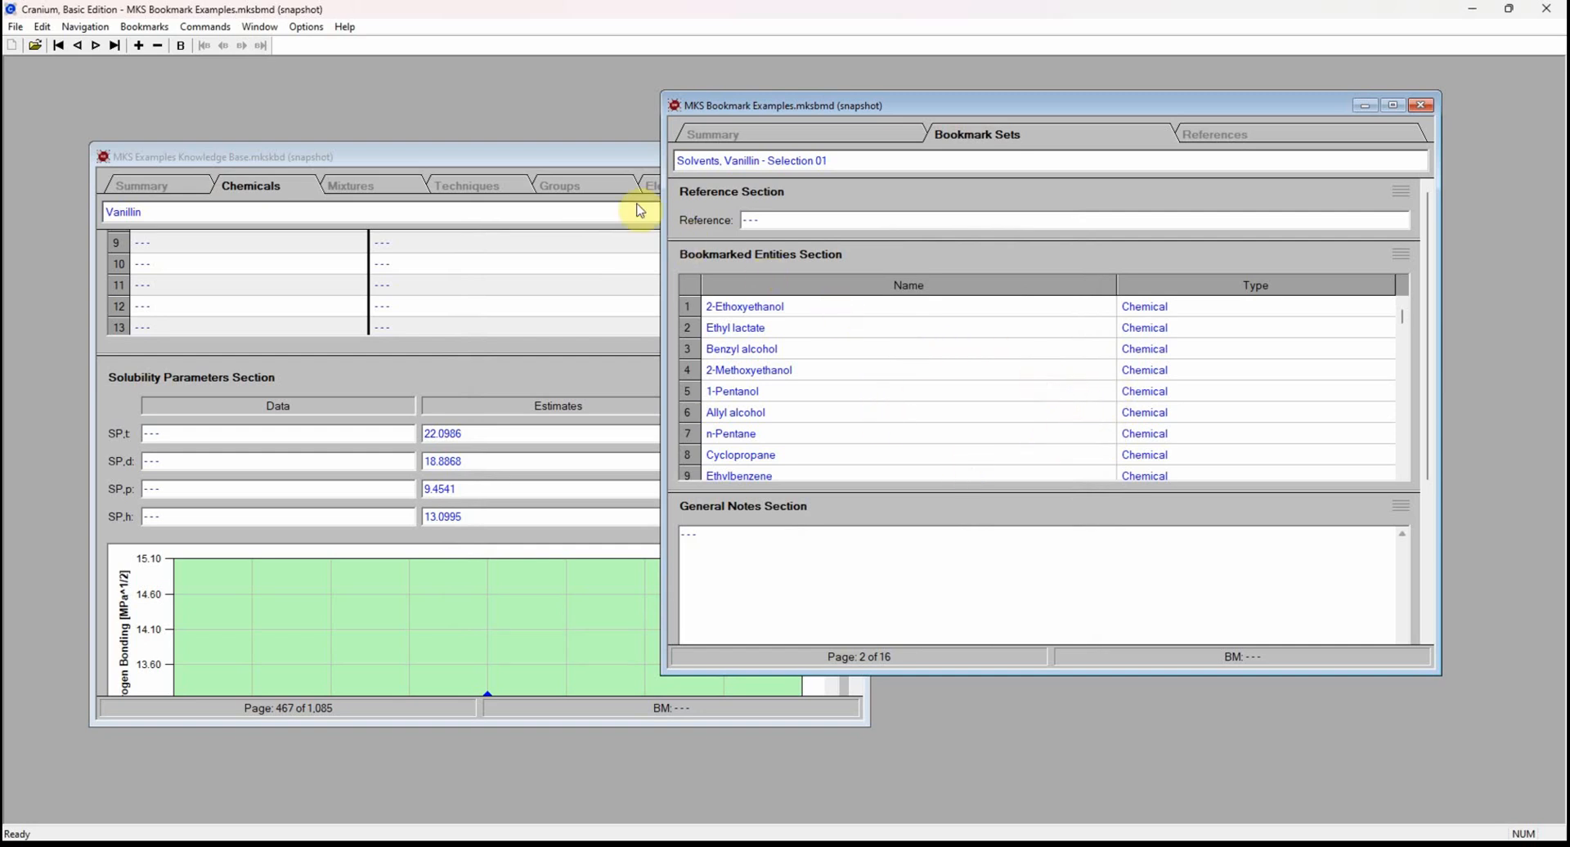
Analyze solvents for Vanillin in the knowledge base and load the "Solvents, Vanillin - Selection 01" bookmark set as trial solvents.
left_click(582, 162)
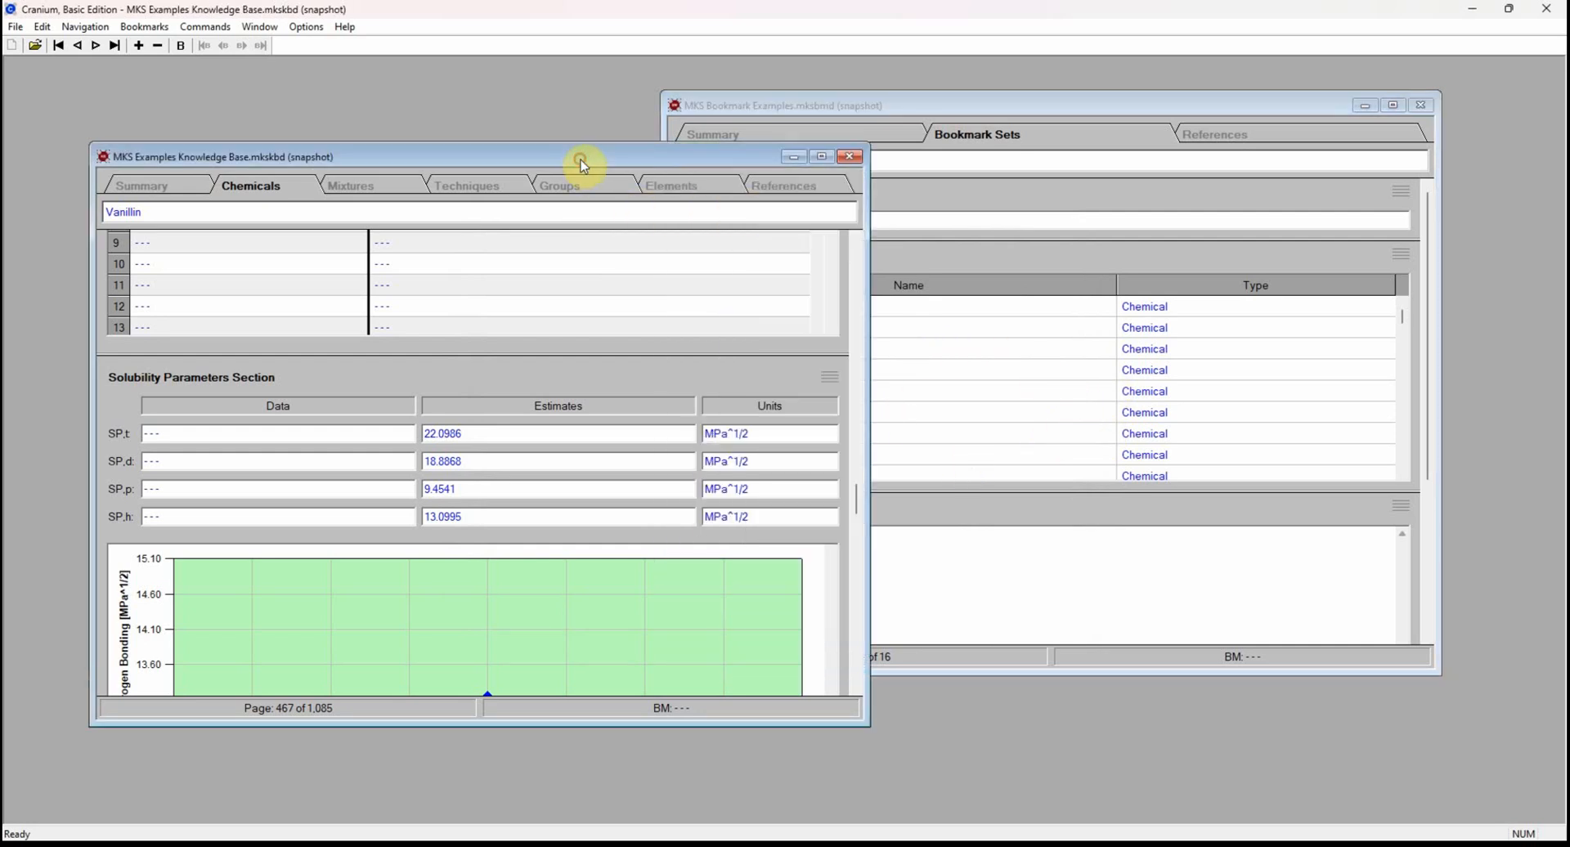
right_click(579, 583)
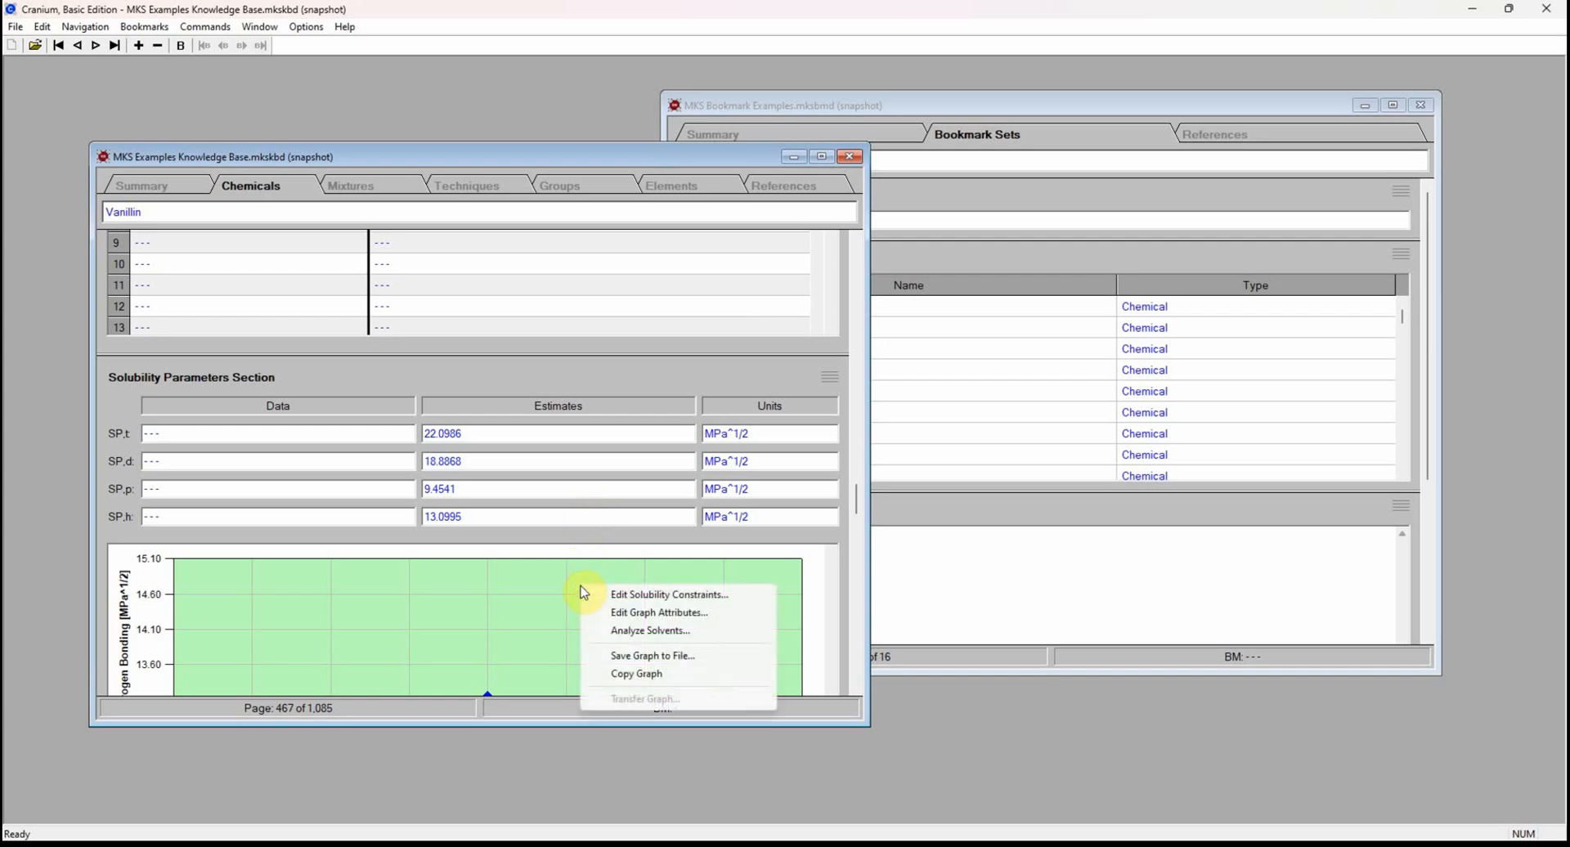
left_click(630, 632)
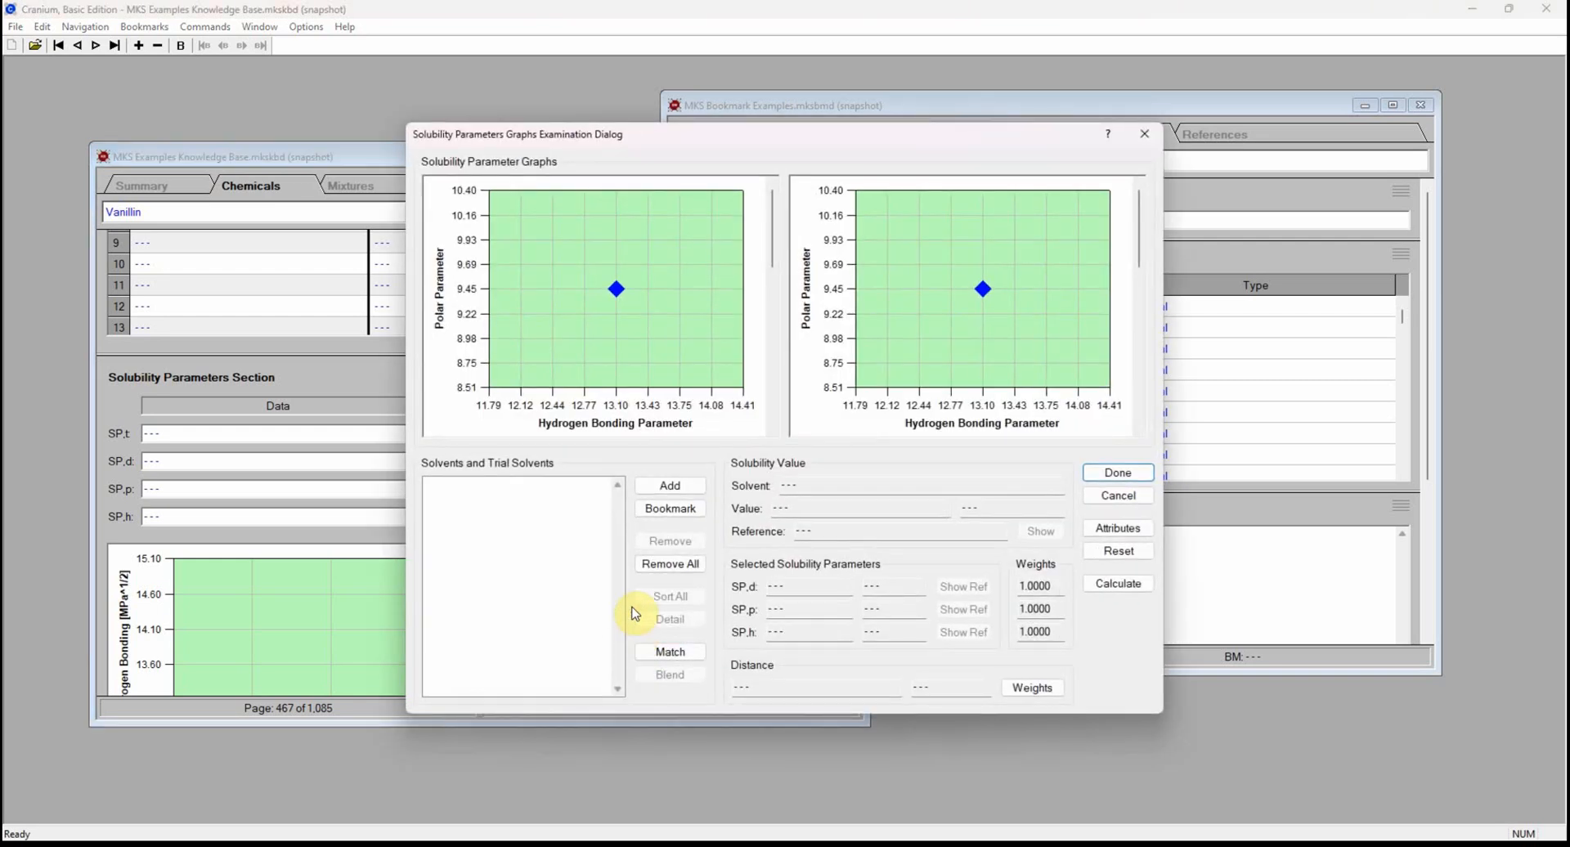
left_click(669, 509)
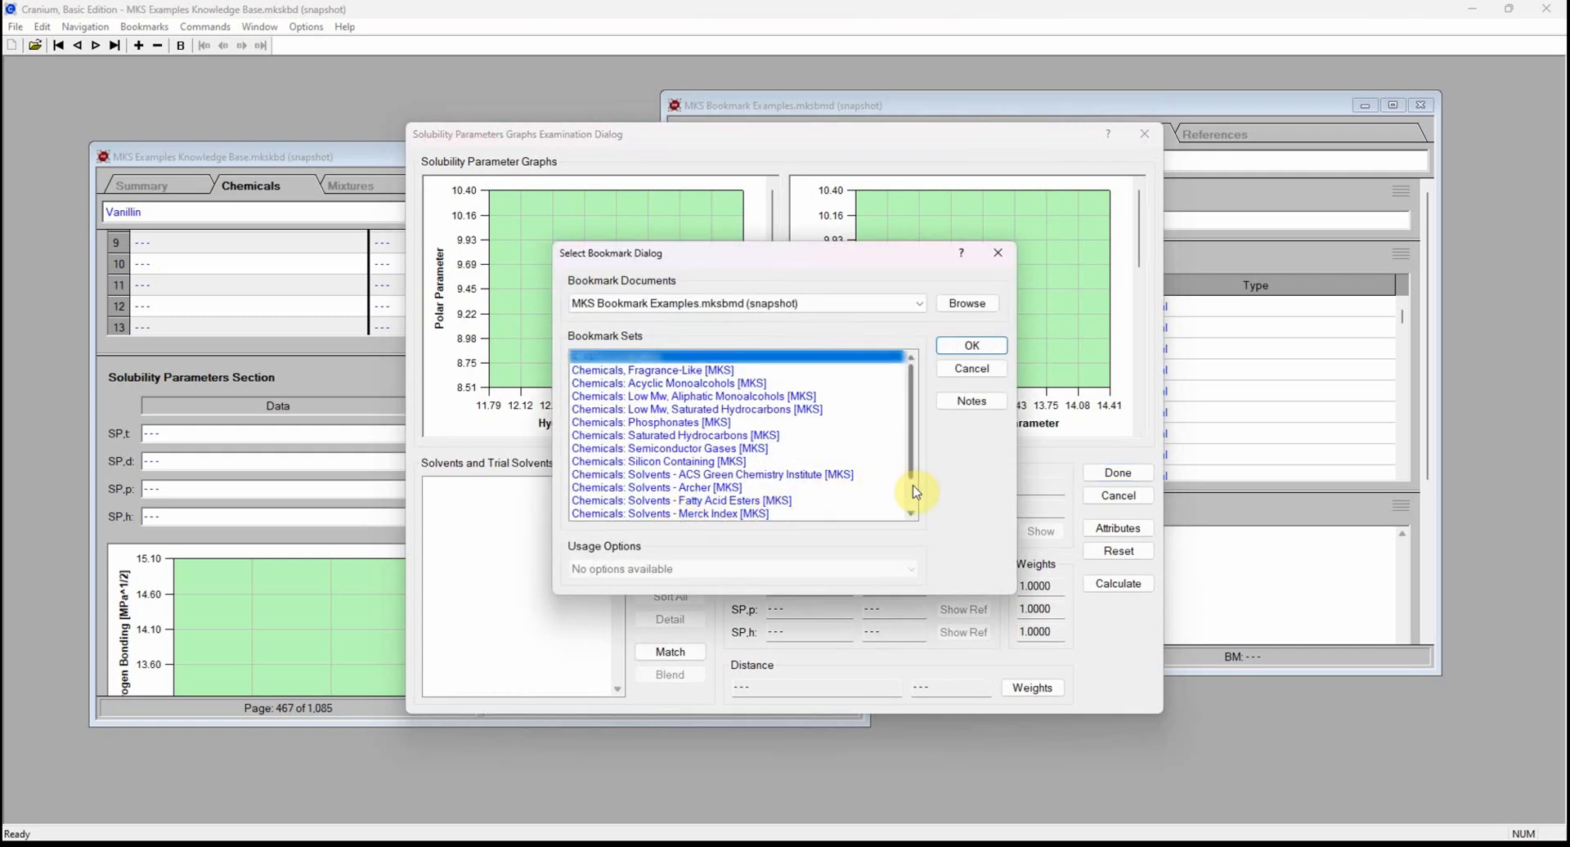
scroll(907, 492, "down", 3)
left_click(754, 515)
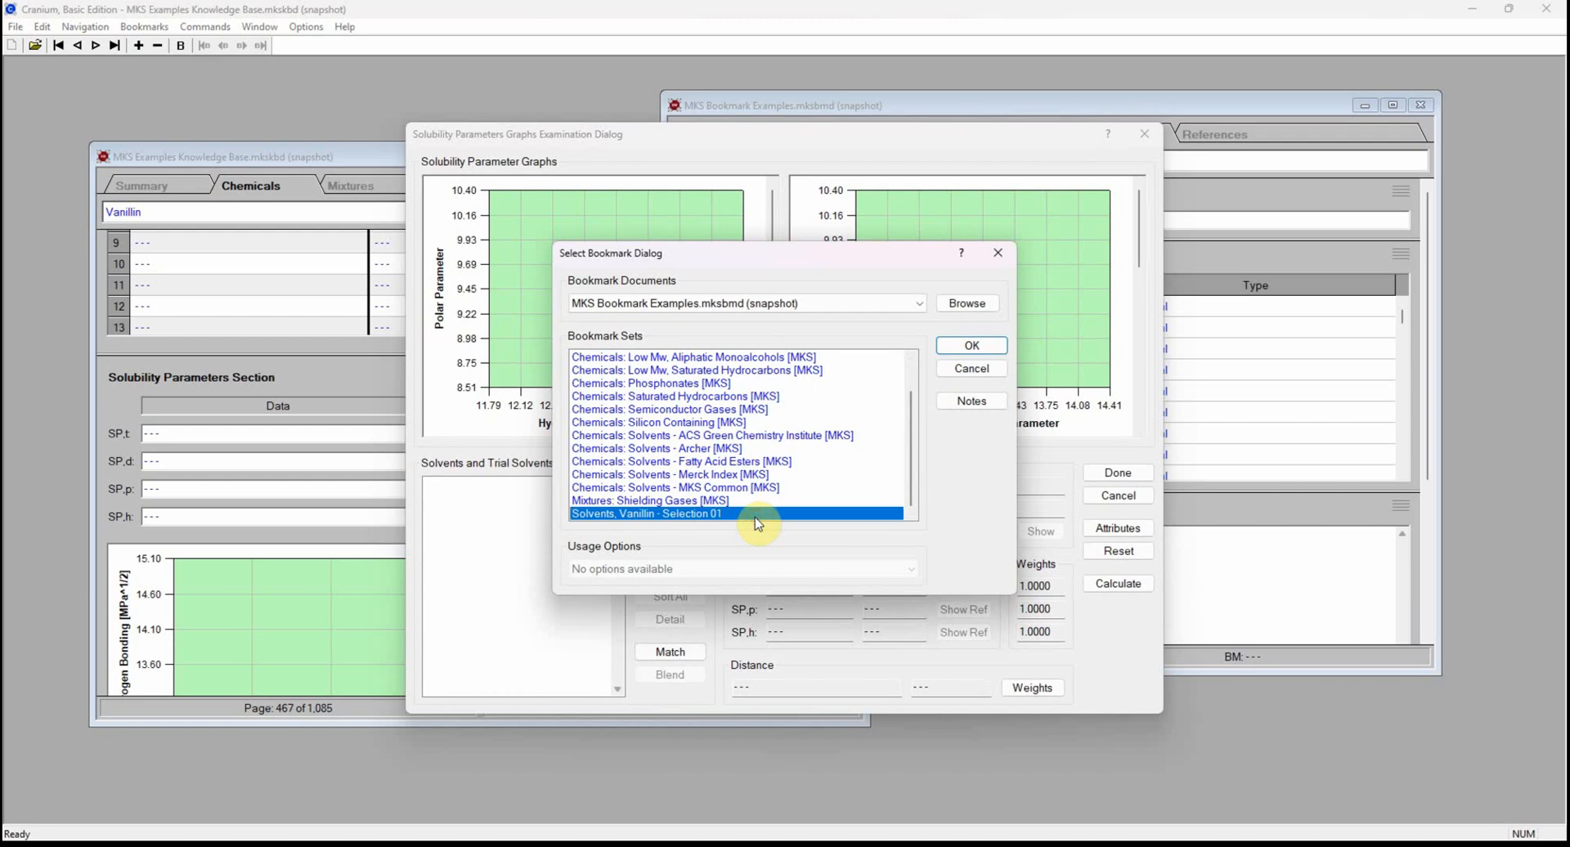
left_click(967, 346)
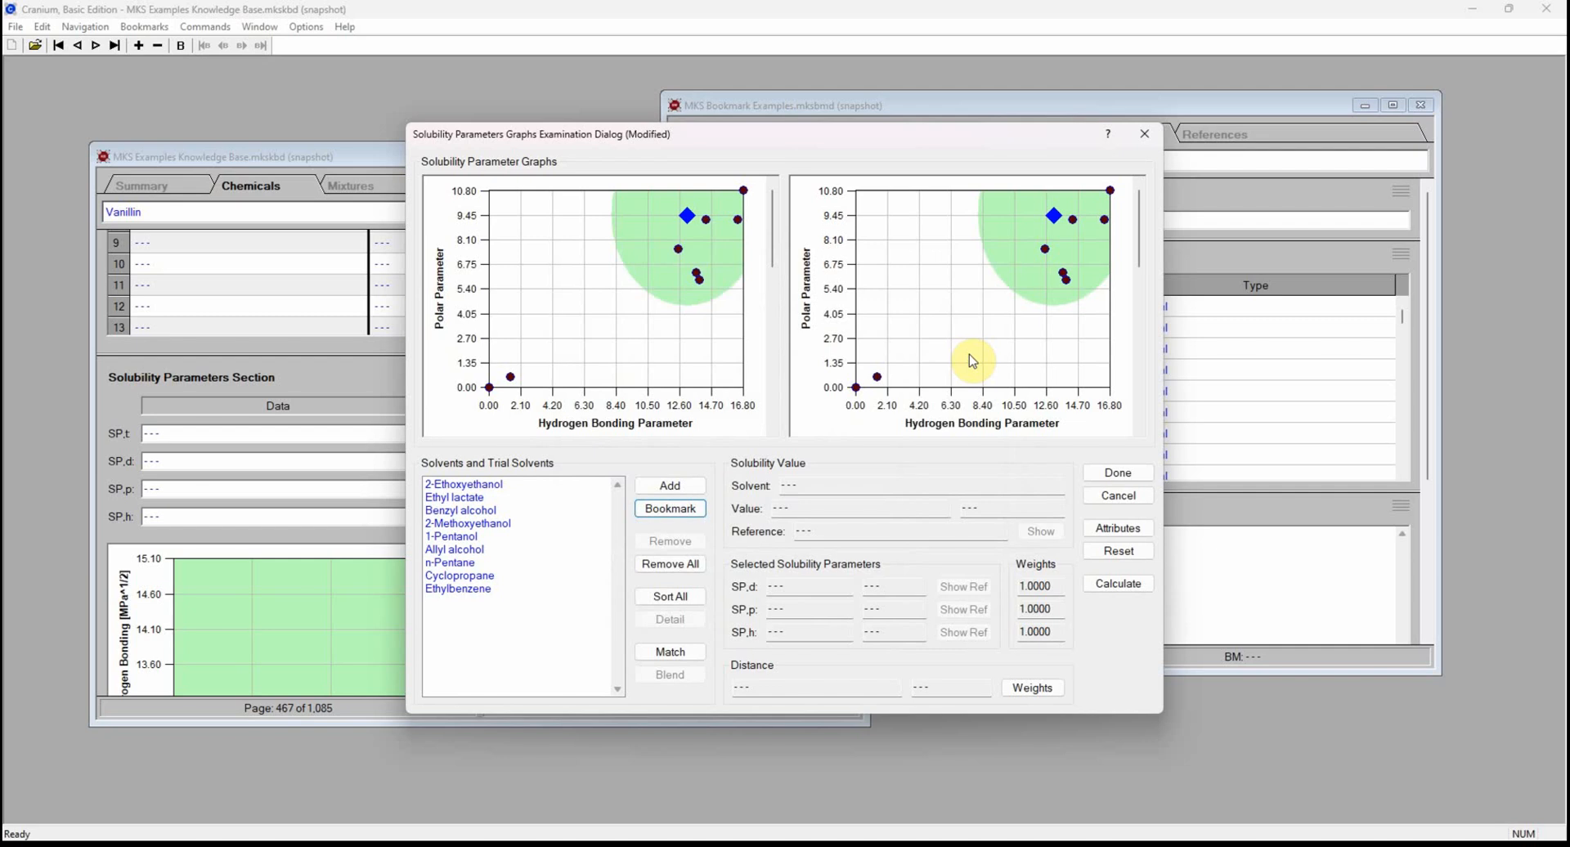
Show the hydrogen bonding versus dispersive parameter plot in the second solubility graph.
left_click(1133, 362)
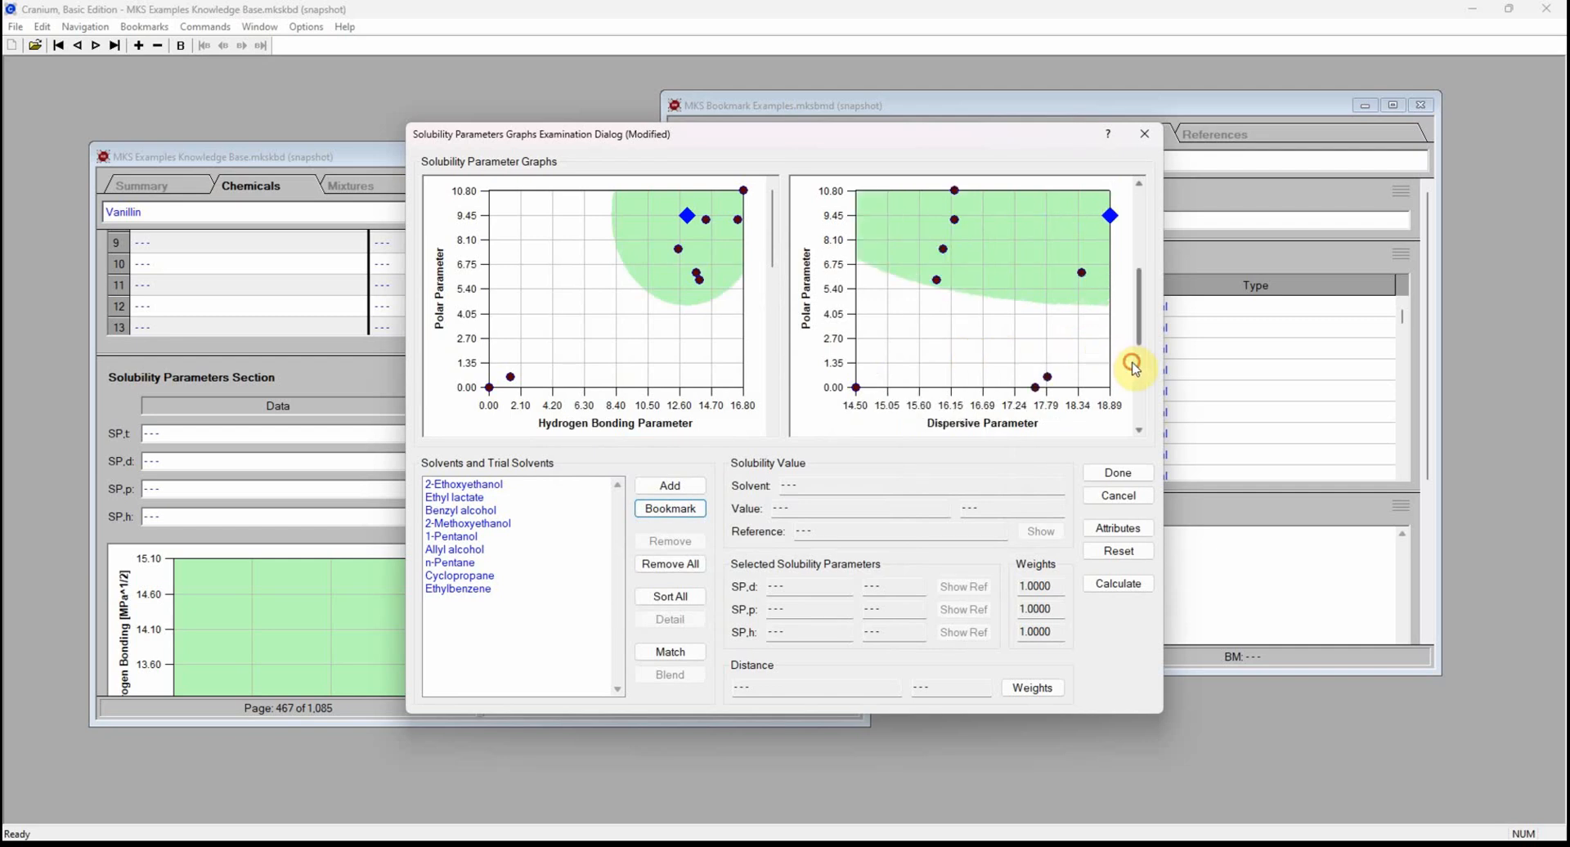
left_click(1138, 386)
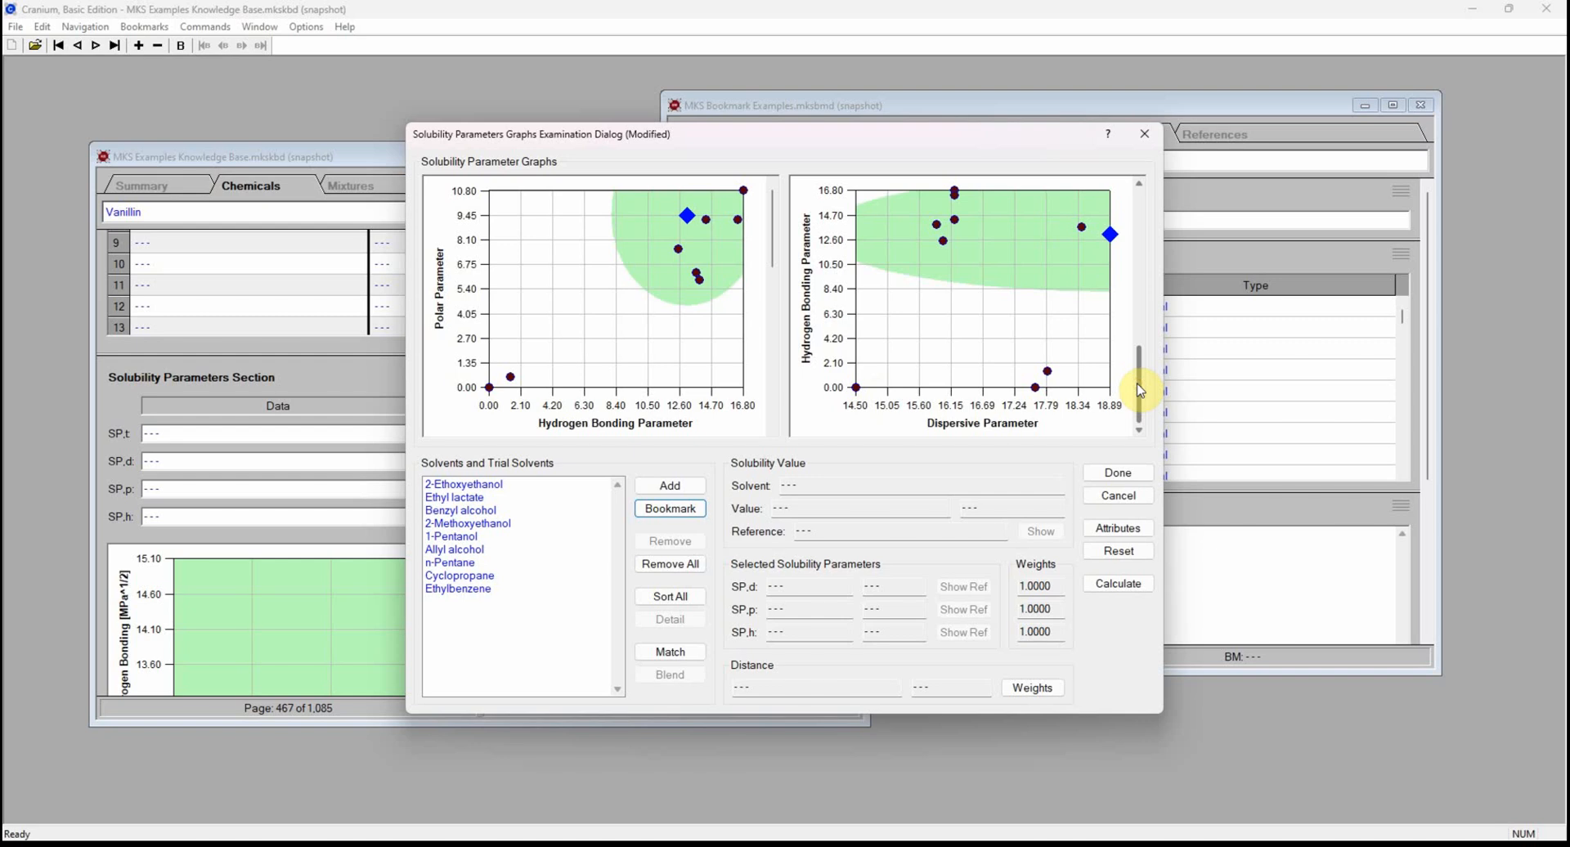